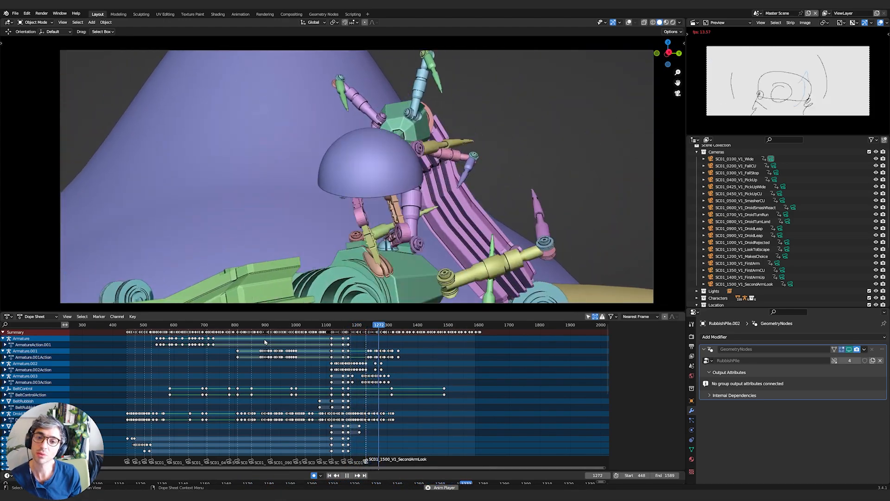
# Play and scrub through the SC01_1500_V1_SecondArmLook shot and the cut leading into it
pyautogui.press('space')
pyautogui.scroll(8, 275, 326)
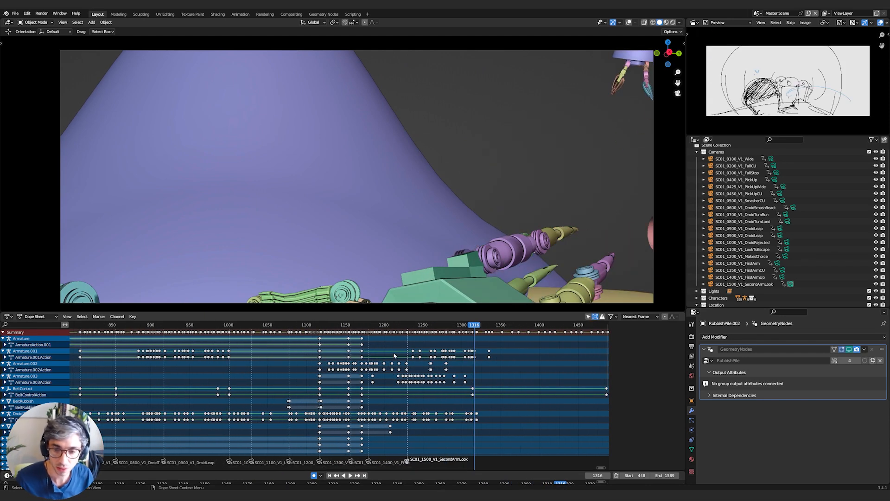
pyautogui.click(396, 328)
pyautogui.press('space')
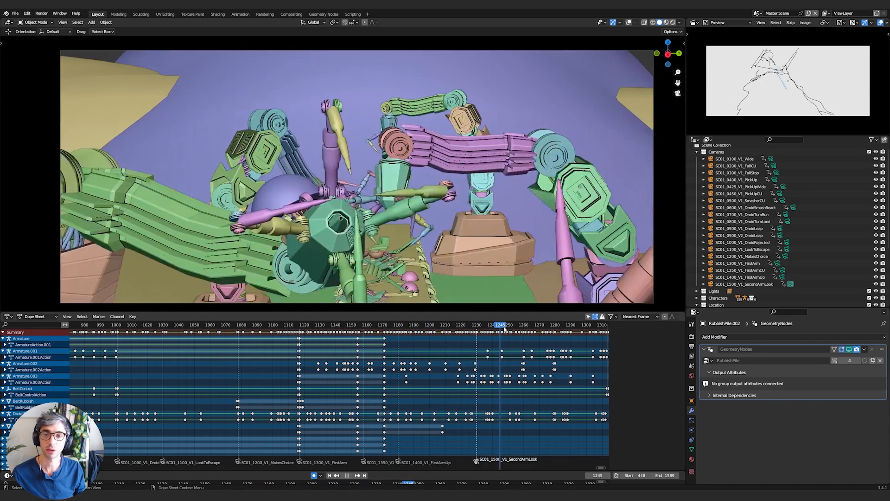
pyautogui.moveTo(515, 339); pyautogui.dragTo(415, 339, button='middle')
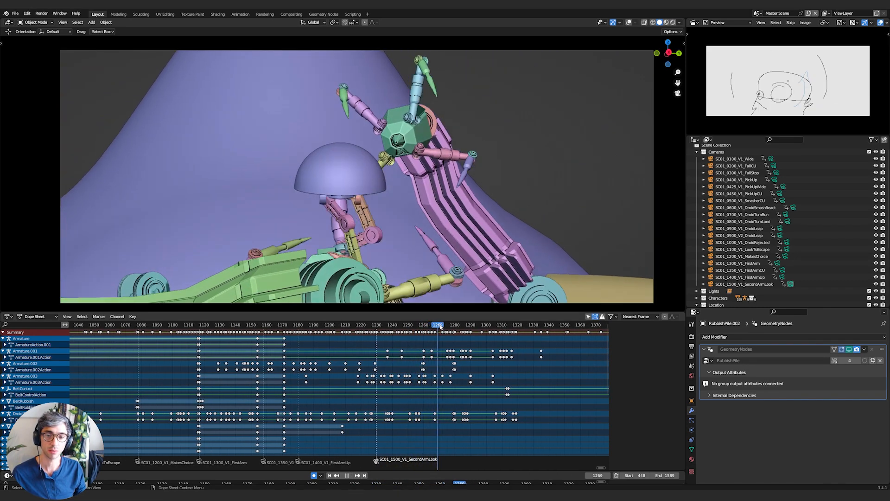
pyautogui.moveTo(458, 327); pyautogui.dragTo(361, 341)
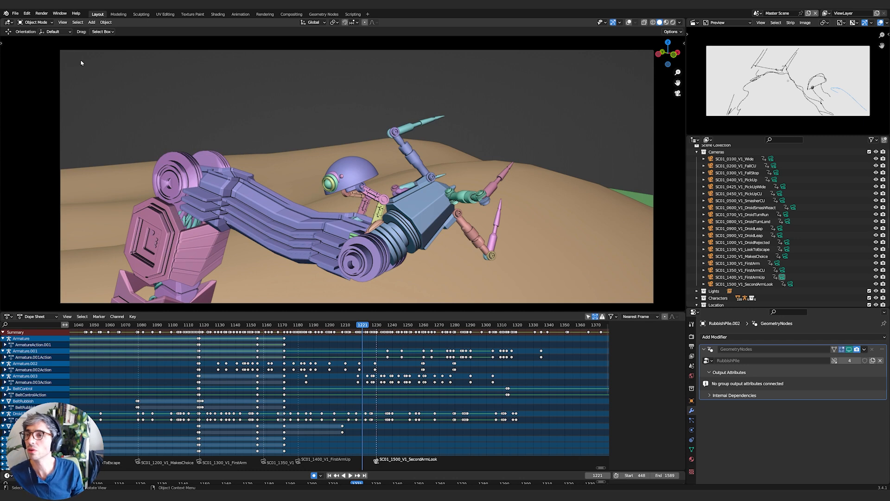
# Split the 3D viewport in two, orbit the new view out of the camera and show its overlays
pyautogui.moveTo(2, 308); pyautogui.dragTo(317, 274)
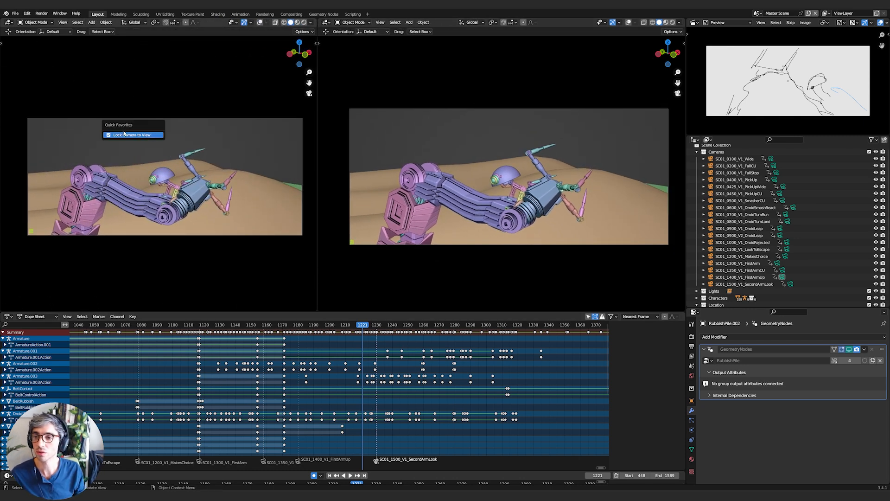
pyautogui.moveTo(138, 157); pyautogui.dragTo(57, 234, button='middle')
pyautogui.click(260, 23)
# Select the Armature.002 rig of the robot arm and frame the arm in the free view
pyautogui.click(194, 198)
pyautogui.click(200, 209)
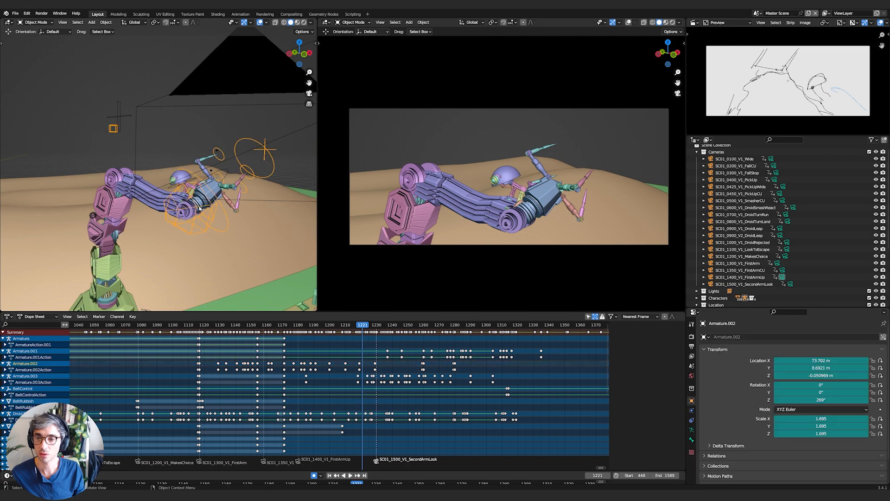
pyautogui.press('KP_Decimal')
pyautogui.keyDown('shift'); pyautogui.moveTo(218, 135); pyautogui.dragTo(407, 208, button='middle'); pyautogui.keyUp('shift')
pyautogui.scroll(4, 260, 217)
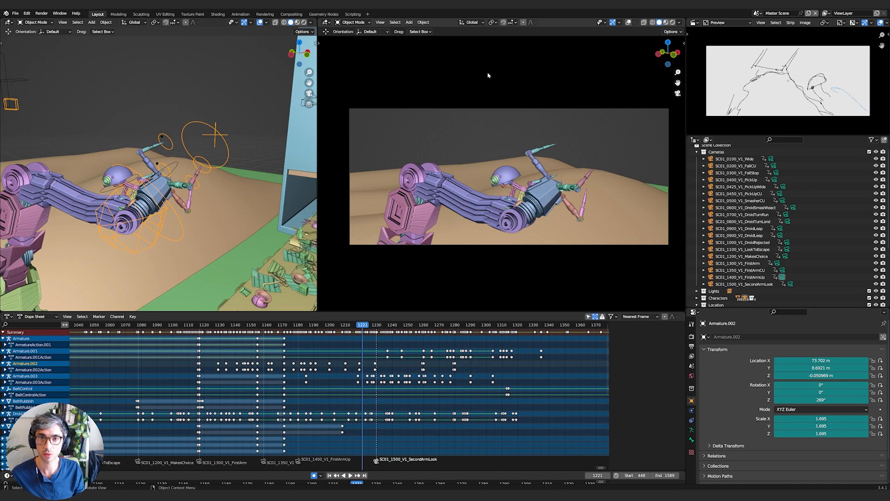
# Replay the end of the FirstArmUp shot and select its active camera, SC01_1400_V1_FirstArmUp
pyautogui.click(400, 23)
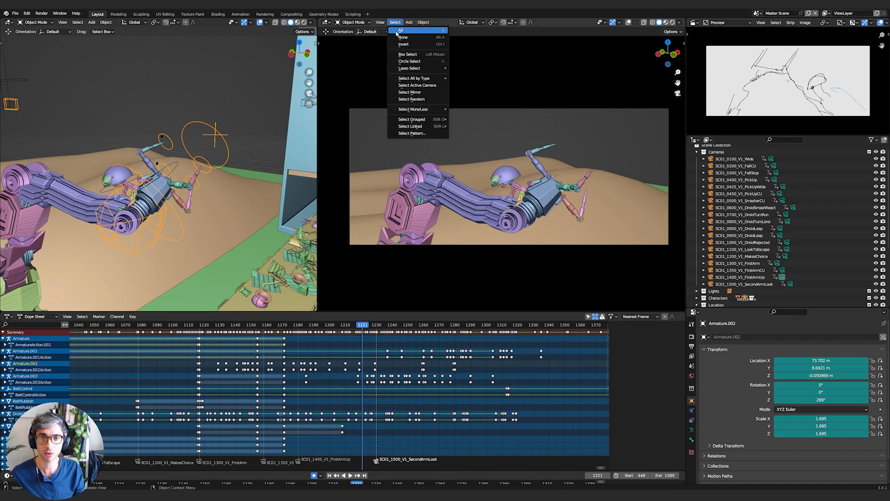
pyautogui.rightClick(419, 86)
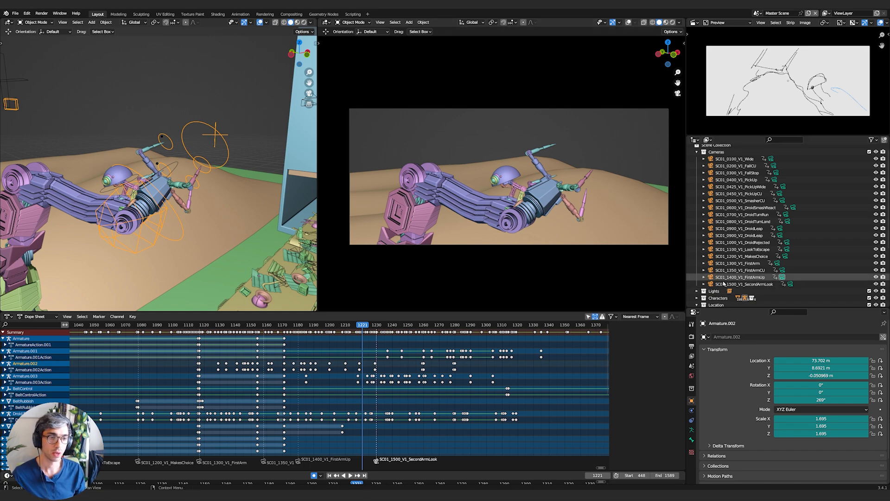
pyautogui.moveTo(362, 326); pyautogui.dragTo(343, 330)
pyautogui.press('space')
pyautogui.press('space')
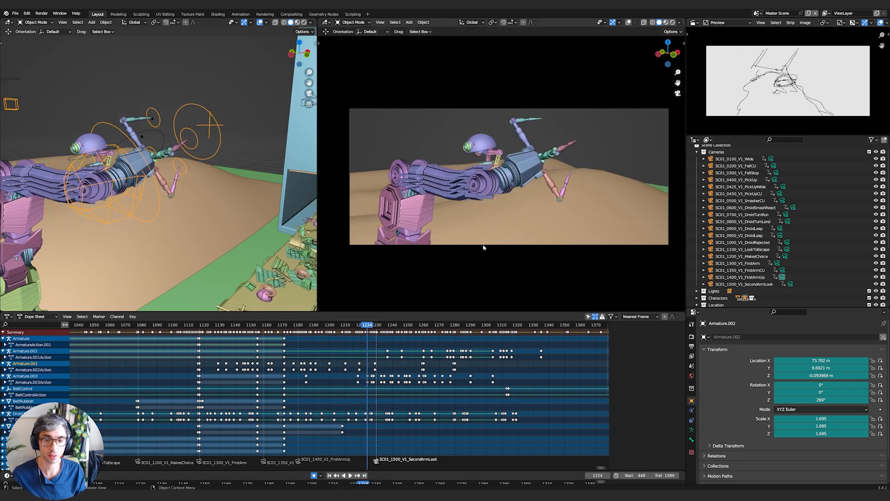
pyautogui.click(483, 249)
# Show the camera's animation in the Graph Editor and expand its object transform channels
pyautogui.moveTo(362, 324); pyautogui.dragTo(374, 330)
pyautogui.scroll(13, 394, 344)
pyautogui.moveTo(434, 345); pyautogui.dragTo(323, 343, button='middle')
pyautogui.hotkey('ctrl', 'Tab')
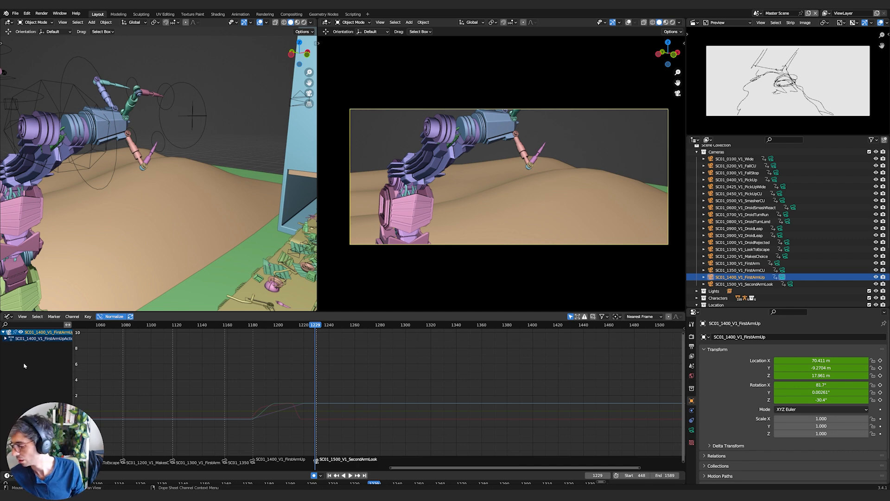
pyautogui.click(6, 338)
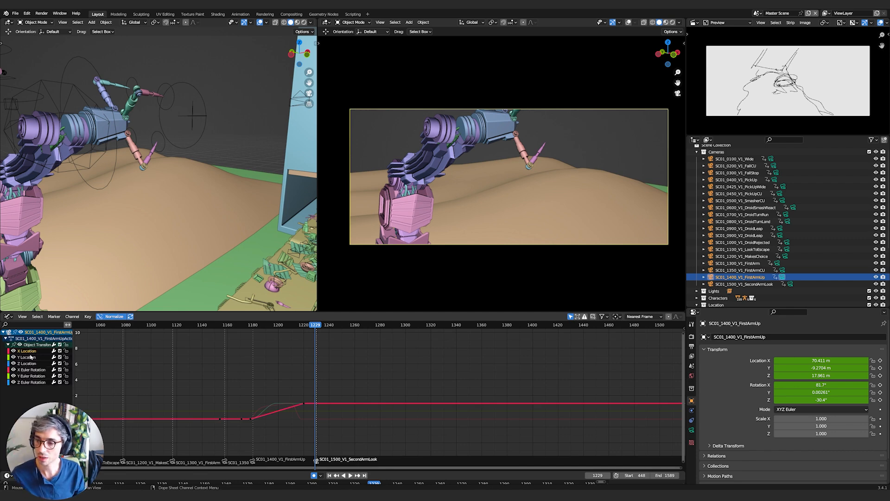
# Insert a keyframe on the camera's X Euler Rotation at frame 1222
pyautogui.moveTo(292, 376); pyautogui.dragTo(389, 373, button='middle')
pyautogui.scroll(3, 358, 381)
pyautogui.moveTo(388, 325)
pyautogui.mouseDown()
pyautogui.moveTo(363, 326)
pyautogui.moveTo(375, 334)
pyautogui.mouseUp()
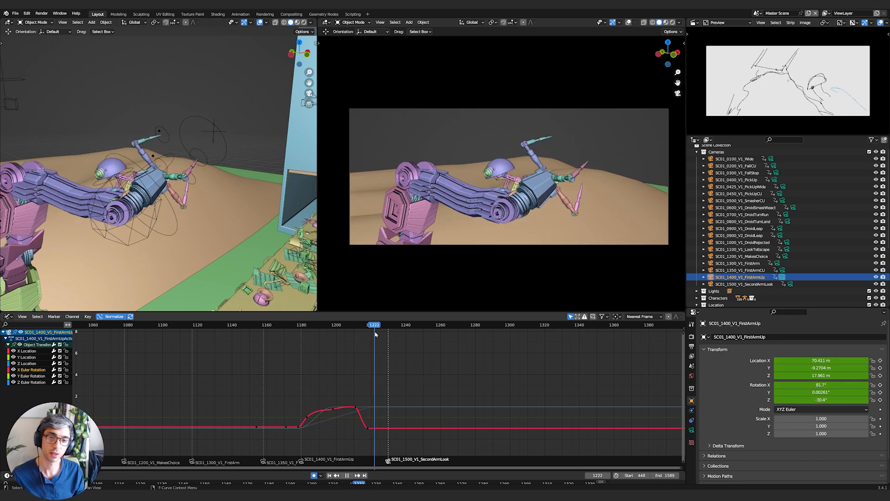
pyautogui.press('i')
pyautogui.click(403, 406)
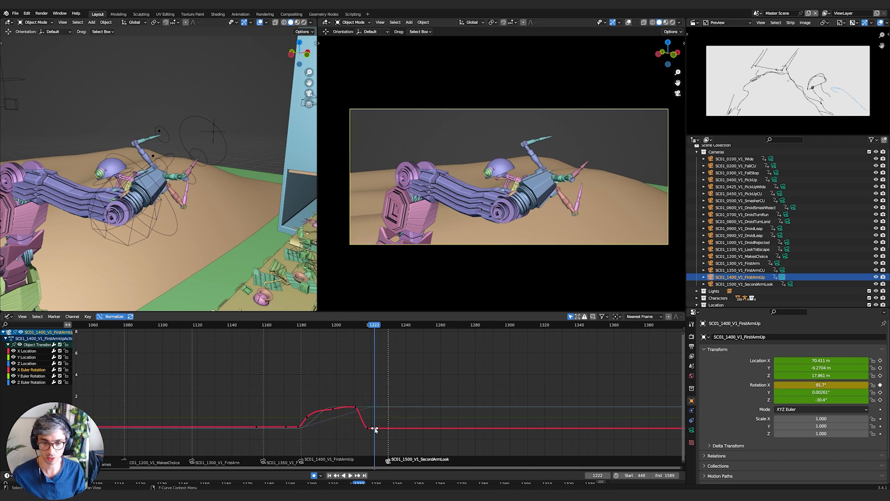
# Insert another keyframe on the camera's X Euler Rotation at frame 1229
pyautogui.press('Right')
pyautogui.press('Right')
pyautogui.press('Right')
pyautogui.press('Right')
pyautogui.press('Right')
pyautogui.press('Right')
pyautogui.press('Right')
pyautogui.press('Right')
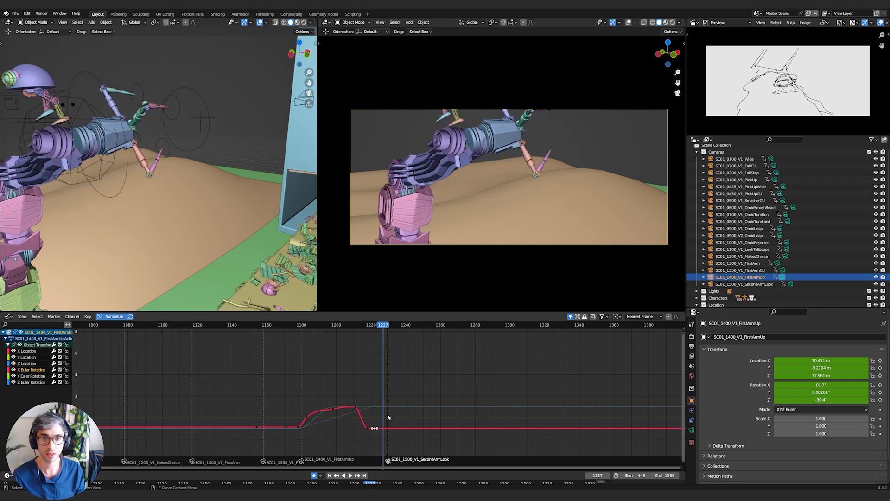
pyautogui.press('Left')
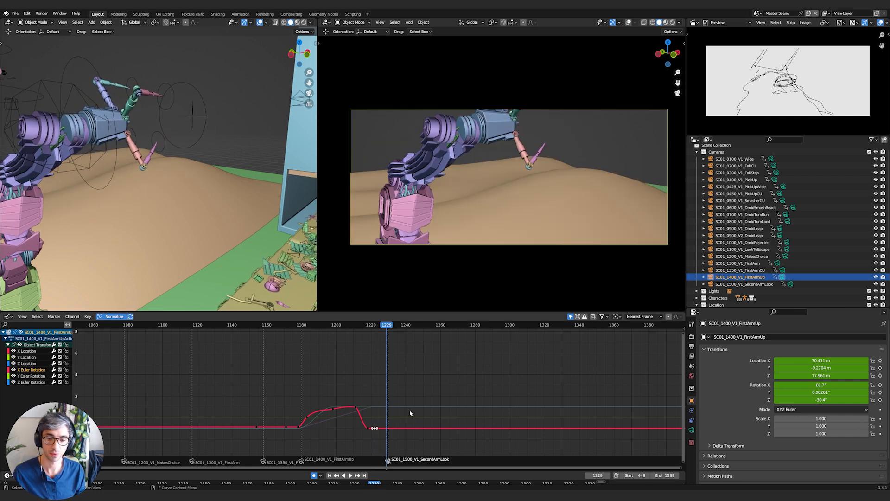
pyautogui.press('i')
pyautogui.click(408, 414)
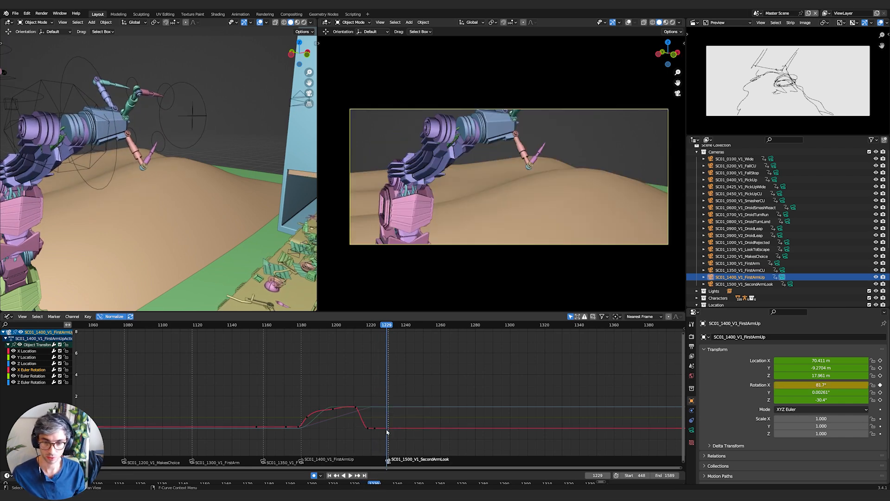
# Raise the last X Euler Rotation key to about 89.5° and rotate its handles to steepen the curve at the end of the shot
pyautogui.press('g')
pyautogui.press('y')
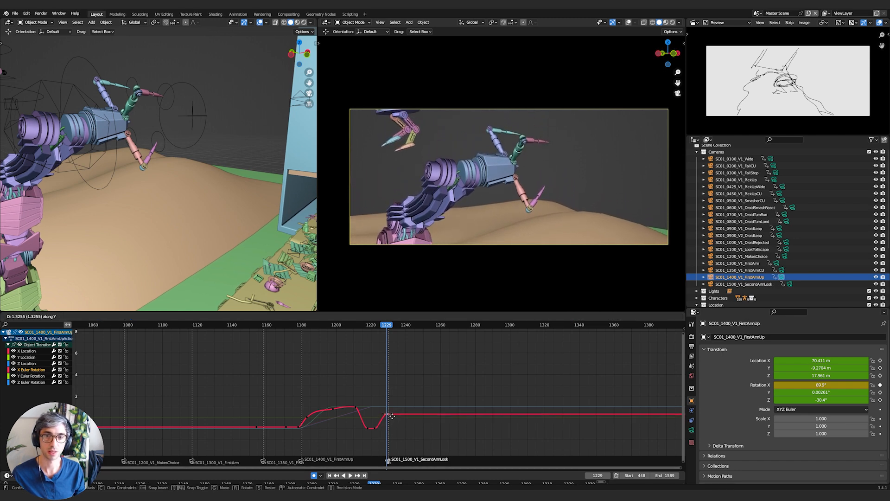
pyautogui.click(418, 418)
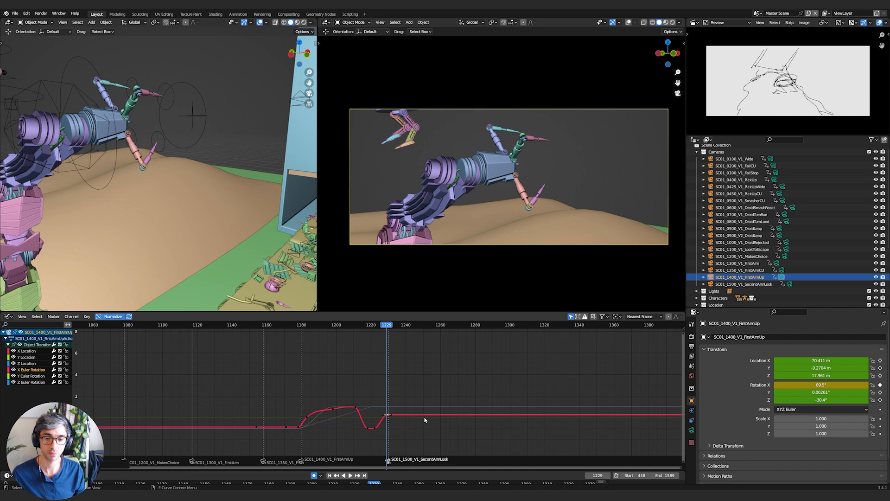
pyautogui.press('r')
pyautogui.click(410, 389)
pyautogui.scroll(6, 398, 401)
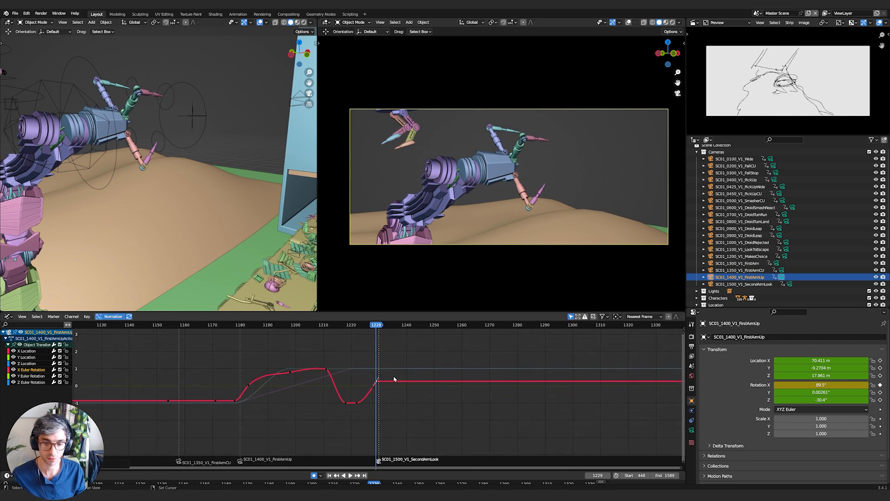
pyautogui.press('r')
pyautogui.click(440, 390)
# Play the animation through the cut from FirstArmUp to SecondArmLook to check the upward camera tilt
pyautogui.moveTo(413, 388); pyautogui.dragTo(482, 407, button='middle')
pyautogui.moveTo(438, 328); pyautogui.dragTo(321, 329)
pyautogui.press('space')
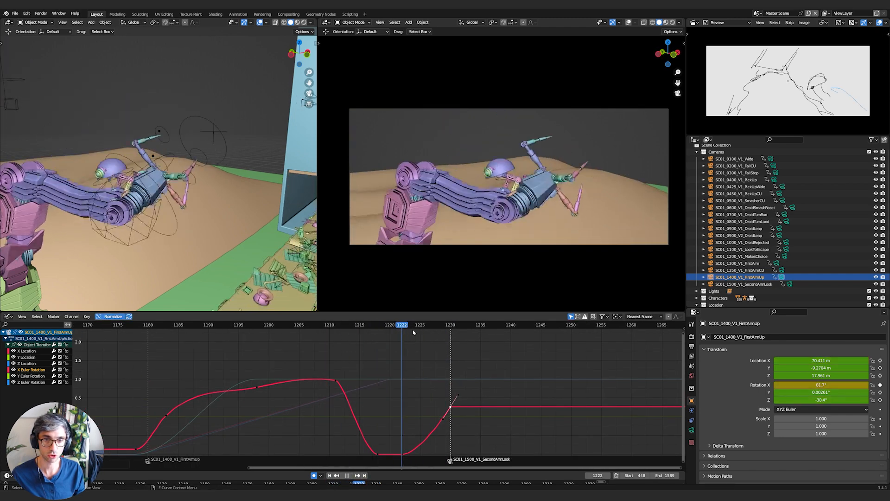
pyautogui.press('space')
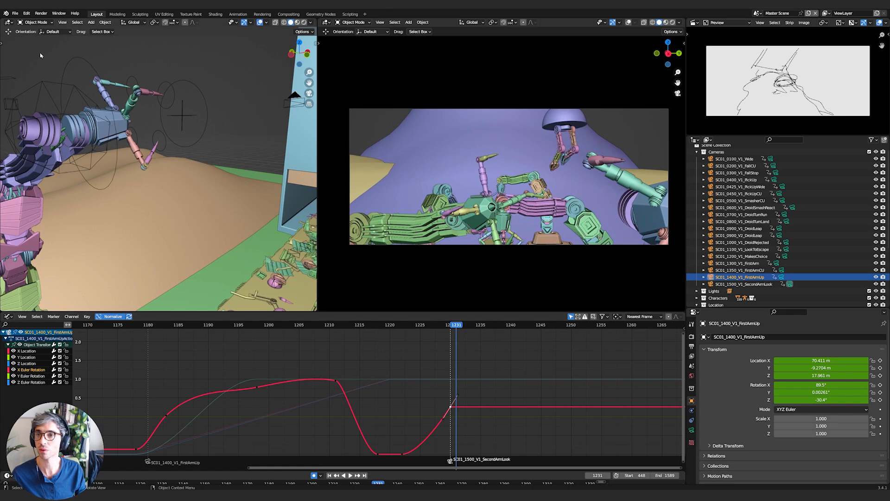
# Save the scene as a new version named SC02_Dump_v1-cb-14.blend
pyautogui.click(15, 14)
pyautogui.click(29, 66)
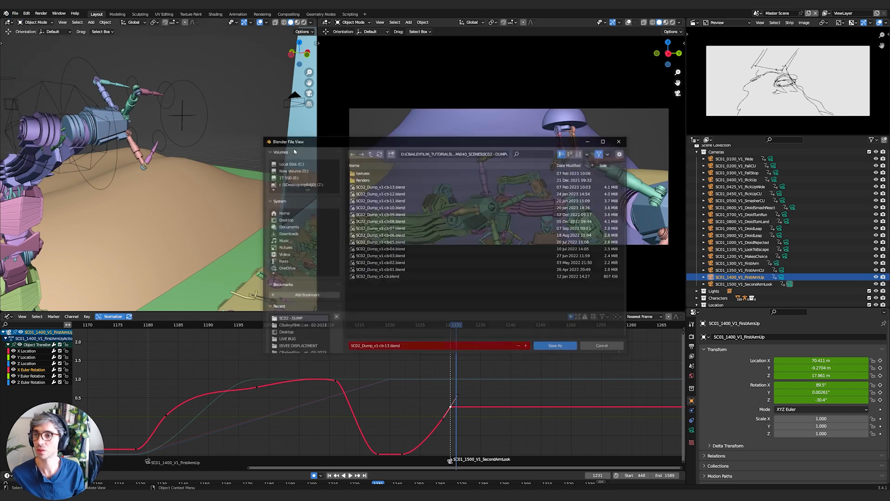
pyautogui.click(565, 347)
pyautogui.scroll(-3, 397, 340)
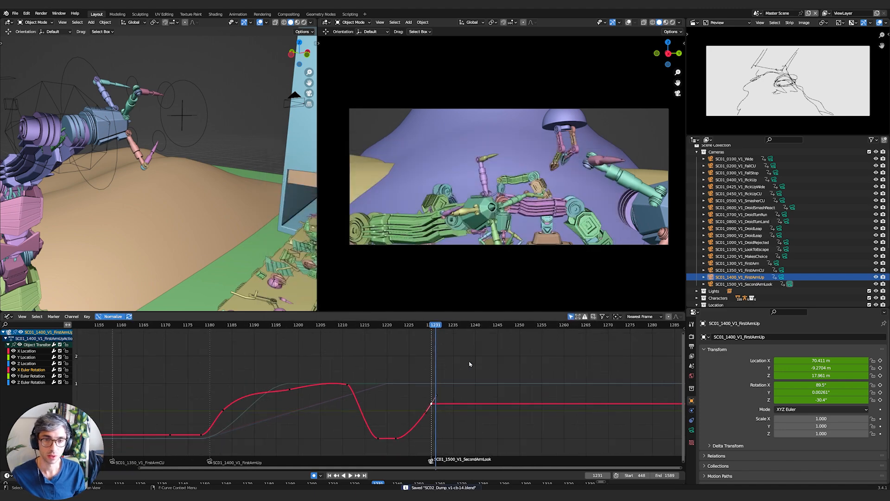
# Replay the FirstArmUp camera move to review its tilt
pyautogui.press('space')
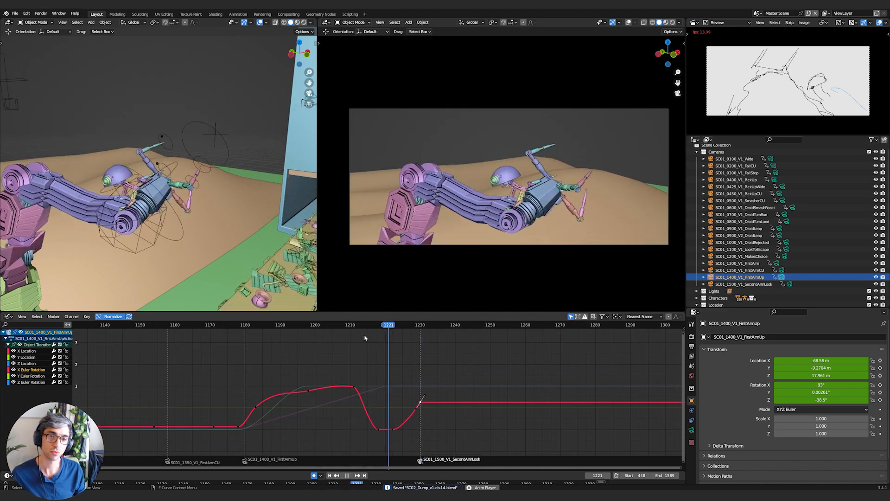
pyautogui.press('space')
pyautogui.moveTo(380, 338); pyautogui.dragTo(362, 341, button='middle')
# Insert a keyframe on the camera's Z Euler Rotation at frame 1222
pyautogui.moveTo(358, 325); pyautogui.dragTo(375, 333)
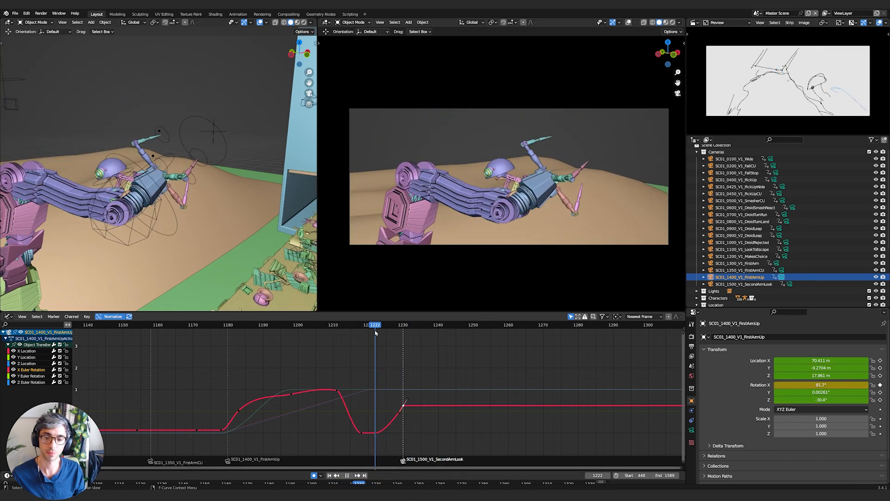
pyautogui.click(30, 377)
pyautogui.click(32, 382)
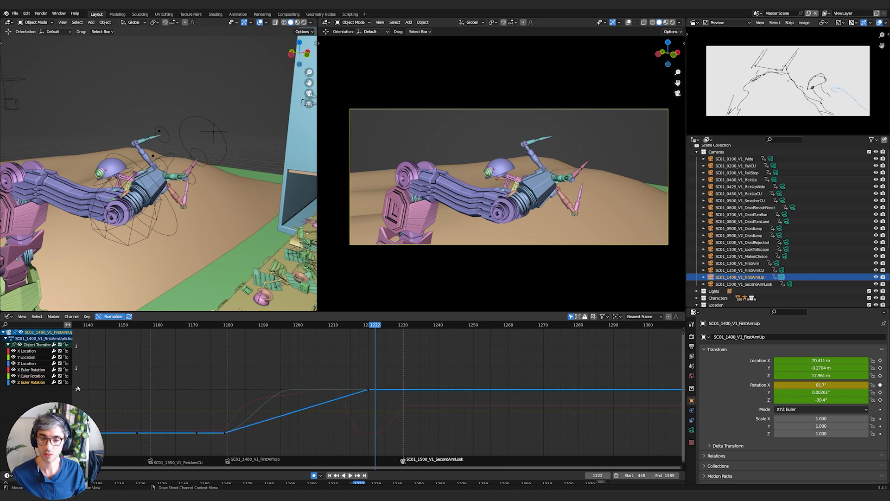
pyautogui.press('i')
pyautogui.click(387, 375)
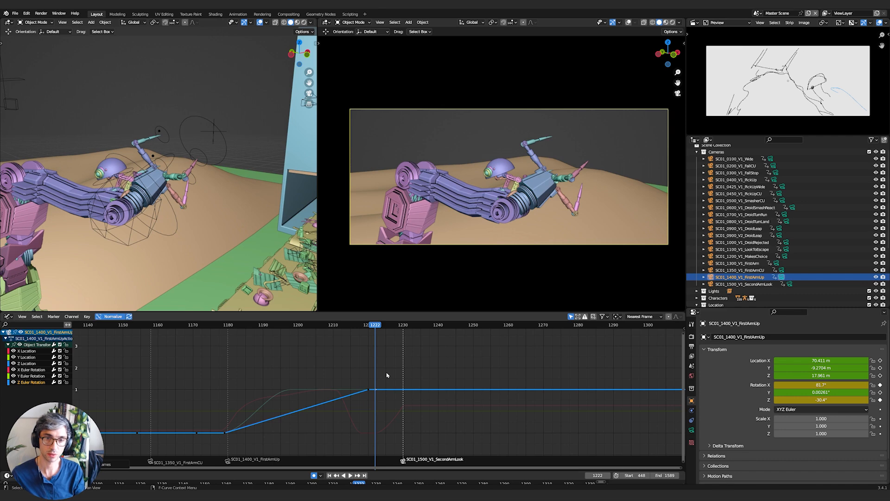
# Insert another keyframe on the camera's Z Euler Rotation at frame 1229
pyautogui.press('Right')
pyautogui.press('Right')
pyautogui.press('Right')
pyautogui.press('Right')
pyautogui.press('Right')
pyautogui.press('Right')
pyautogui.press('Right')
pyautogui.press('Right')
pyautogui.press('Left')
pyautogui.press('i')
pyautogui.click(388, 376)
# Raise the last Z Euler Rotation key in value only, turning the camera to about -27.9° at frame 1229
pyautogui.click(400, 389)
pyautogui.press('g')
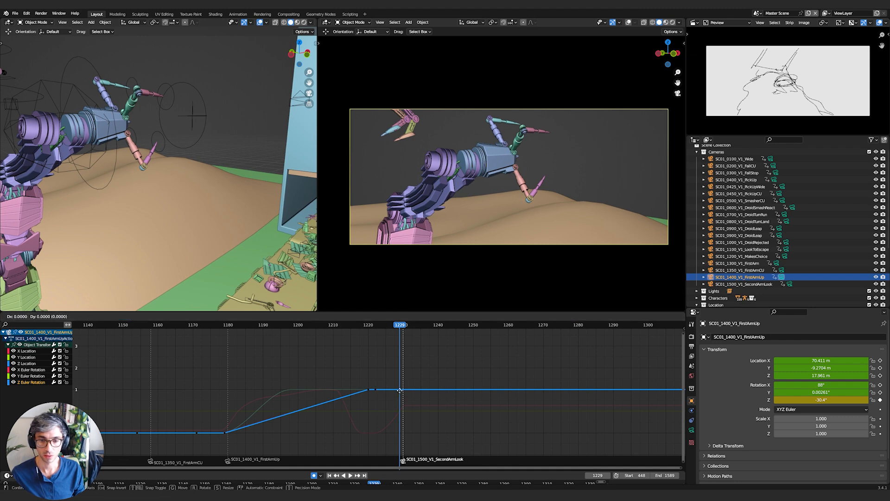
pyautogui.press('y')
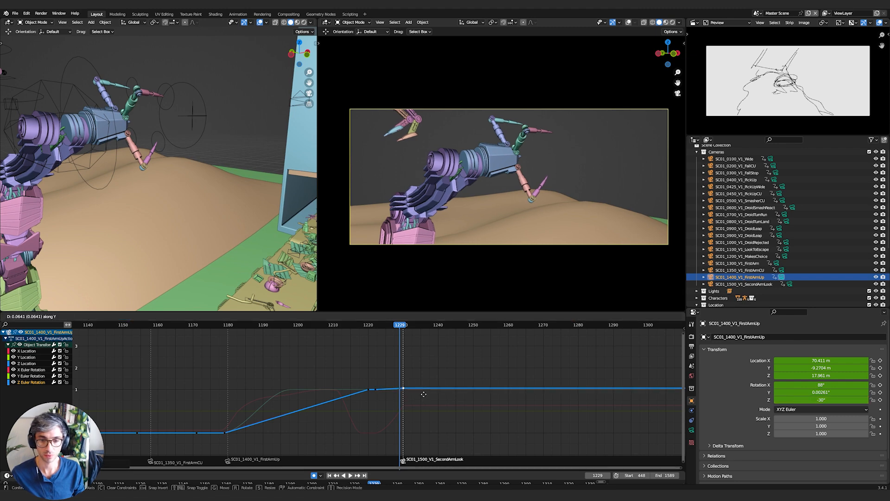
pyautogui.click(424, 388)
# Set the interpolation of the final Z Euler Rotation keys to Bezier
pyautogui.moveTo(425, 376); pyautogui.dragTo(374, 400)
pyautogui.rightClick(375, 398)
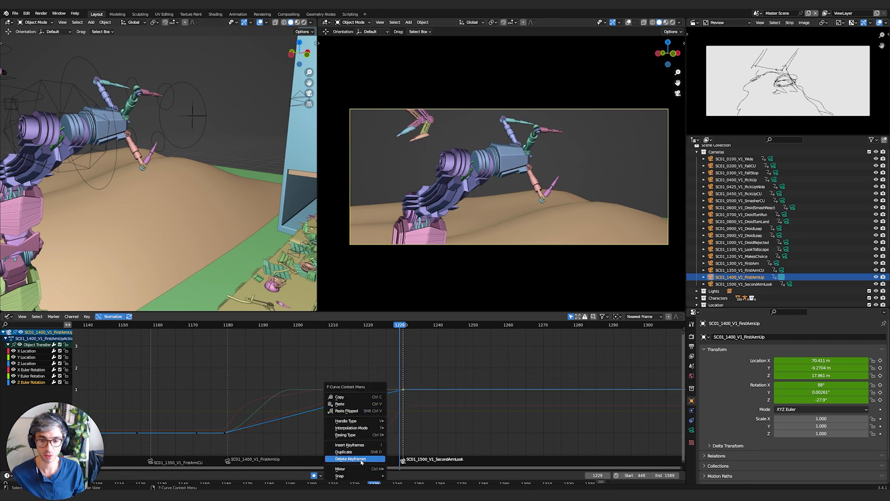
pyautogui.moveTo(364, 428)
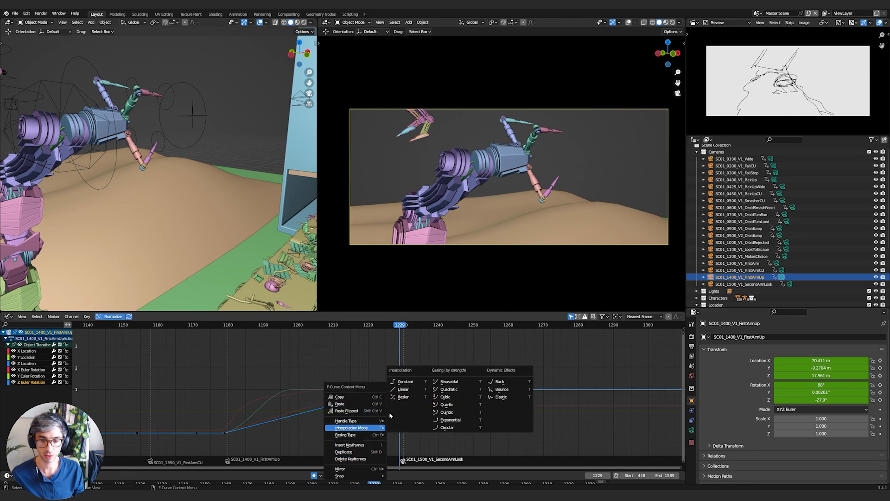
pyautogui.click(404, 390)
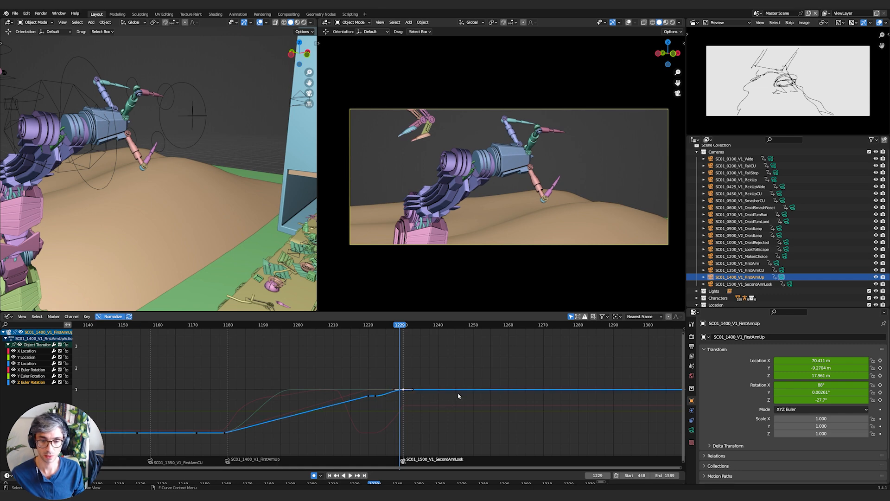
# Rotate the last Z Euler Rotation key's handles to steepen the curve into the cut, and play back the result
pyautogui.press('r')
pyautogui.click(453, 372)
pyautogui.keyDown('ctrl'); pyautogui.moveTo(443, 408); pyautogui.dragTo(453, 371, button='middle'); pyautogui.keyUp('ctrl')
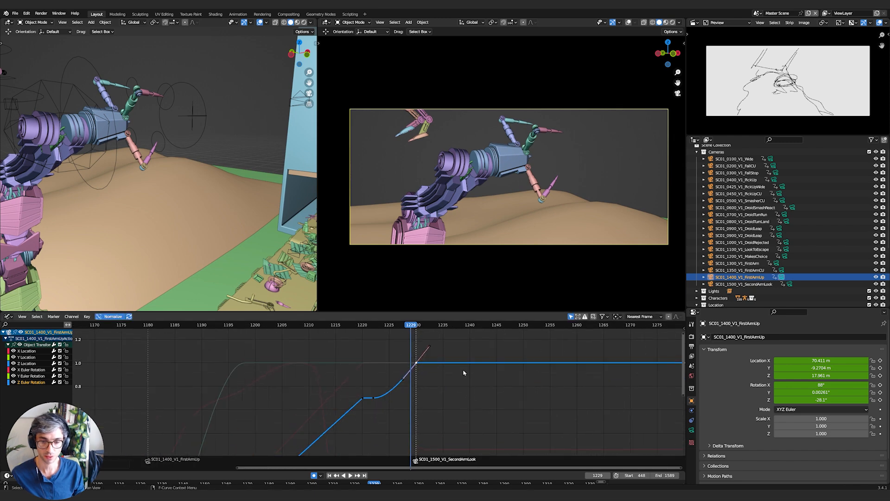
pyautogui.press('space')
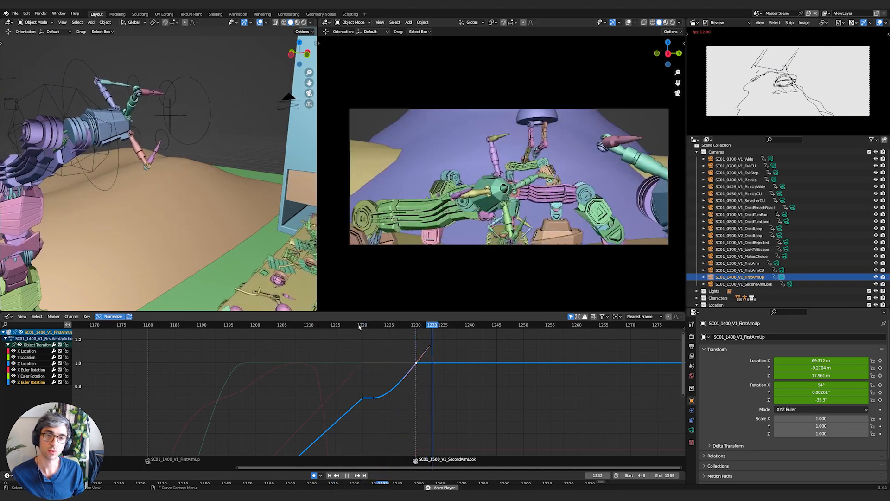
# Scale the handles of the Z Euler Rotation key at about frame 1180 to 0 so the curve starts abruptly
pyautogui.press('space')
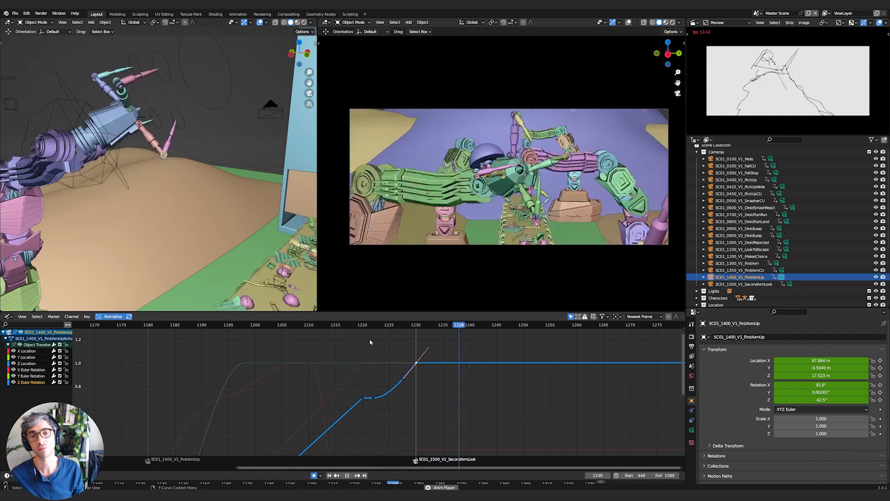
pyautogui.press('space')
pyautogui.scroll(-3, 426, 350)
pyautogui.scroll(-6, 427, 355)
pyautogui.moveTo(331, 445); pyautogui.dragTo(422, 413, button='middle')
pyautogui.rightClick(394, 404)
pyautogui.moveTo(395, 406)
pyautogui.click(437, 428)
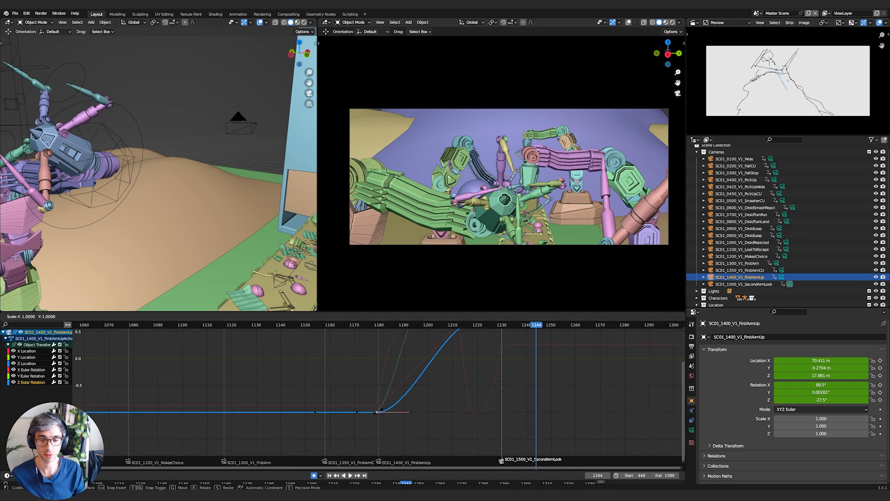
pyautogui.press('0')
pyautogui.press('Return')
pyautogui.moveTo(427, 355); pyautogui.dragTo(385, 402, button='middle')
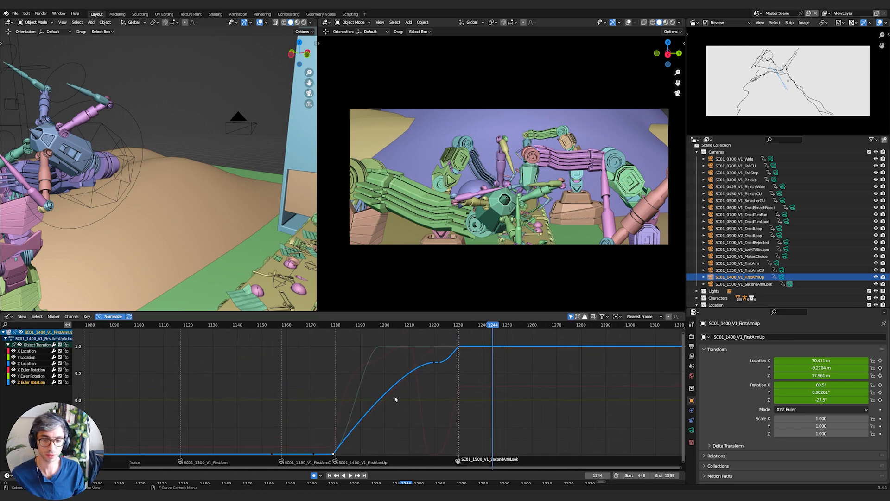
# Play back the shot, and rotate and scale the incoming handle of the Z Euler Rotation key near frame 1220 for a steeper approach
pyautogui.click(346, 327)
pyautogui.press('space')
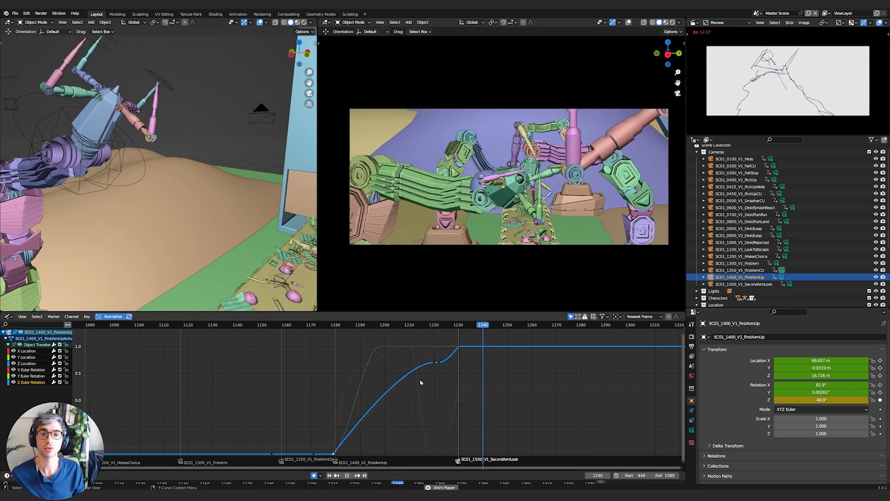
pyautogui.click(340, 327)
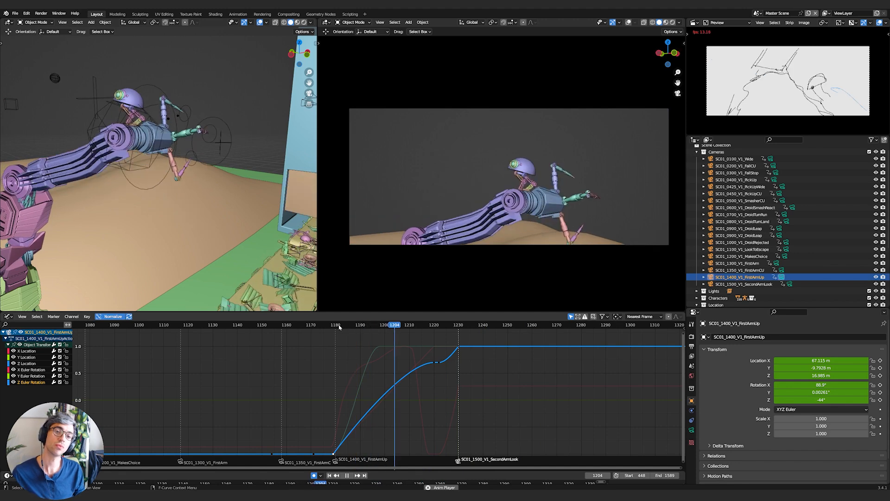
pyautogui.press('space')
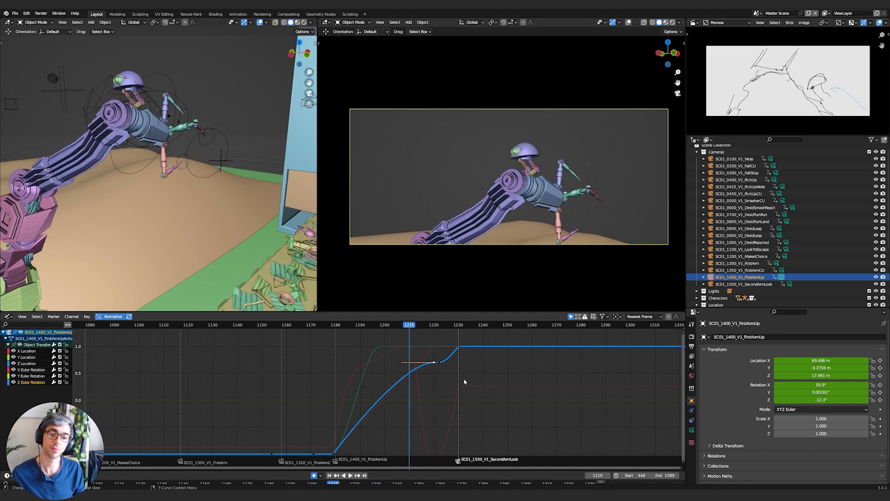
pyautogui.press('r')
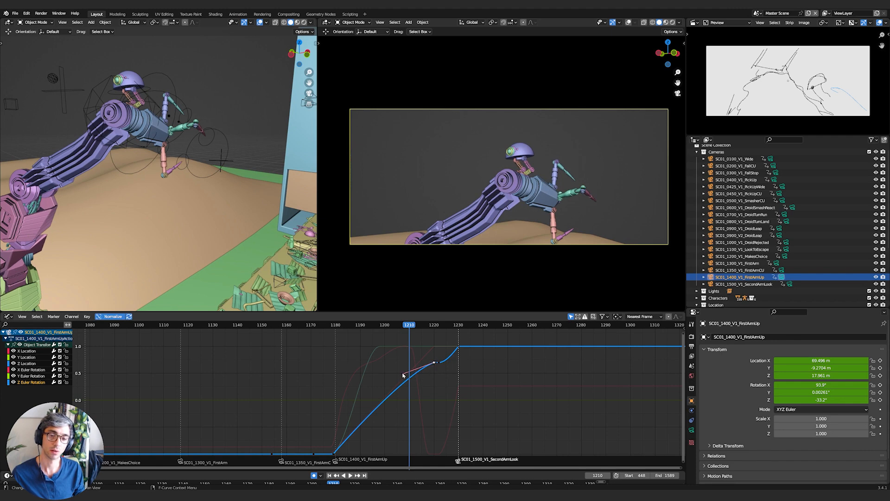
pyautogui.press('s')
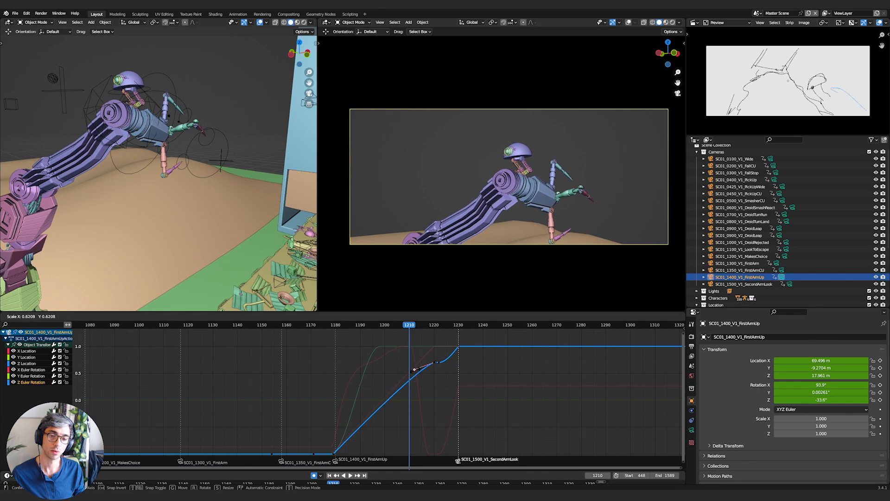
pyautogui.press('r')
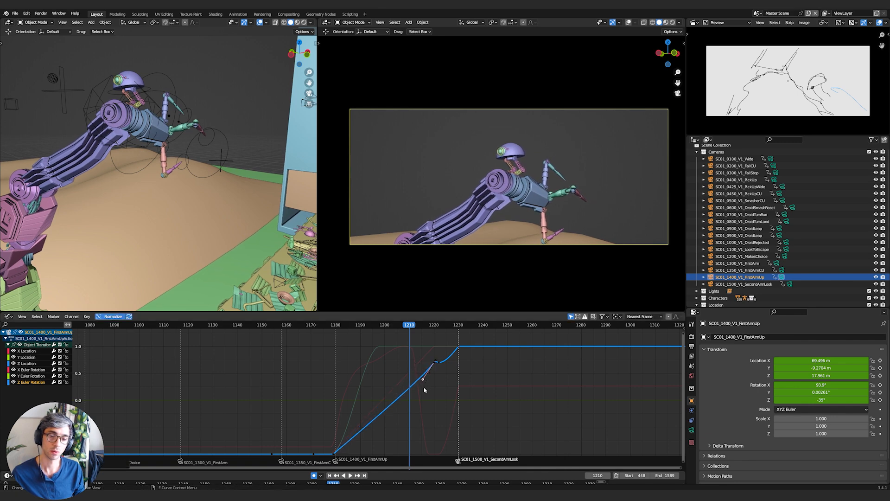
pyautogui.click(402, 410)
# Play the FirstArmUp shot and its cut into SecondArmLook repeatedly to check the timing of the camera rotation
pyautogui.scroll(4, 389, 410)
pyautogui.moveTo(448, 383); pyautogui.dragTo(422, 395, button='middle')
pyautogui.moveTo(399, 326); pyautogui.dragTo(343, 350)
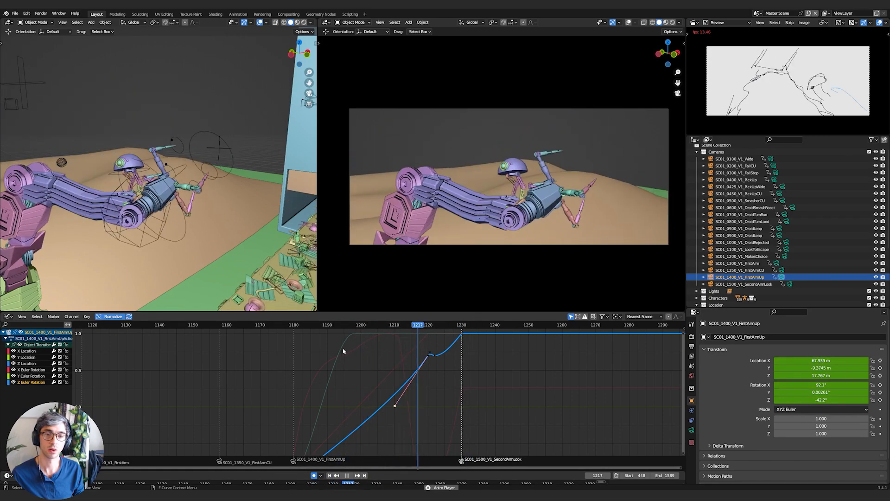
pyautogui.click(323, 325)
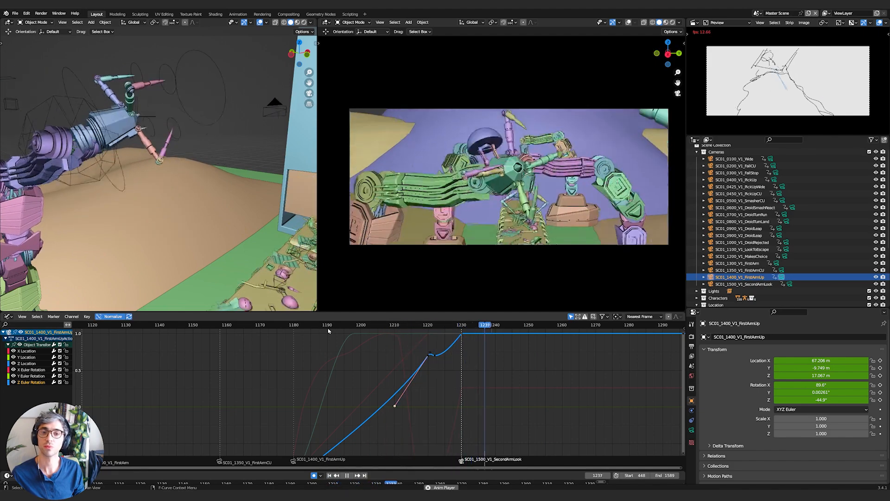
pyautogui.click(291, 329)
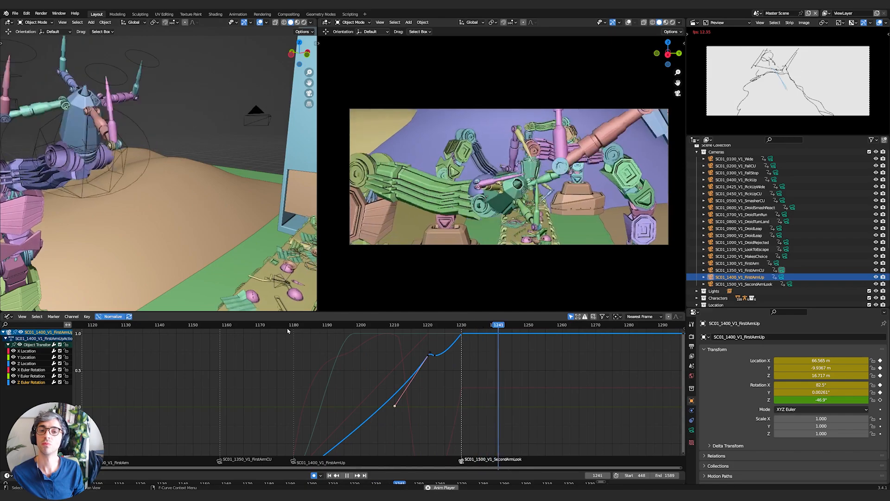
pyautogui.click(231, 329)
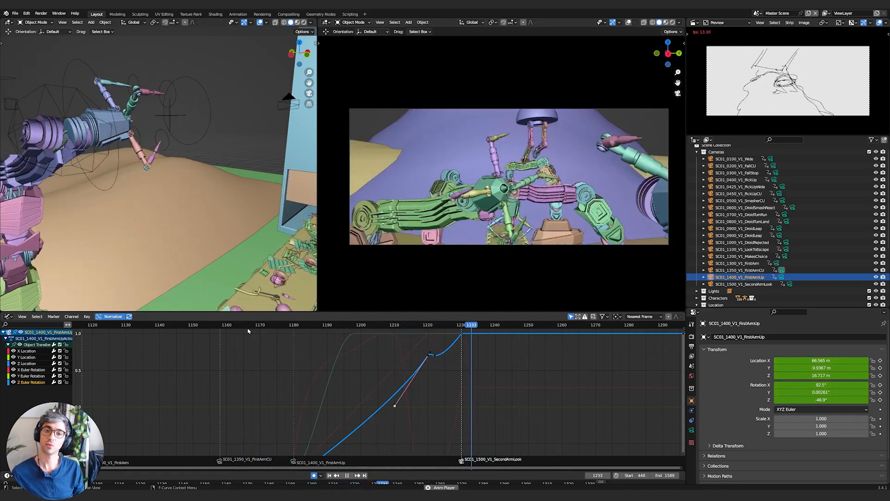
pyautogui.click(238, 328)
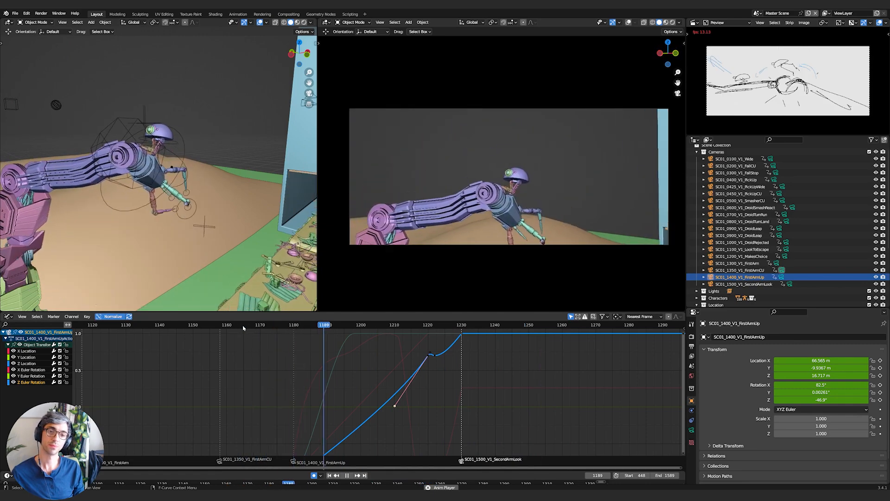
pyautogui.click(243, 328)
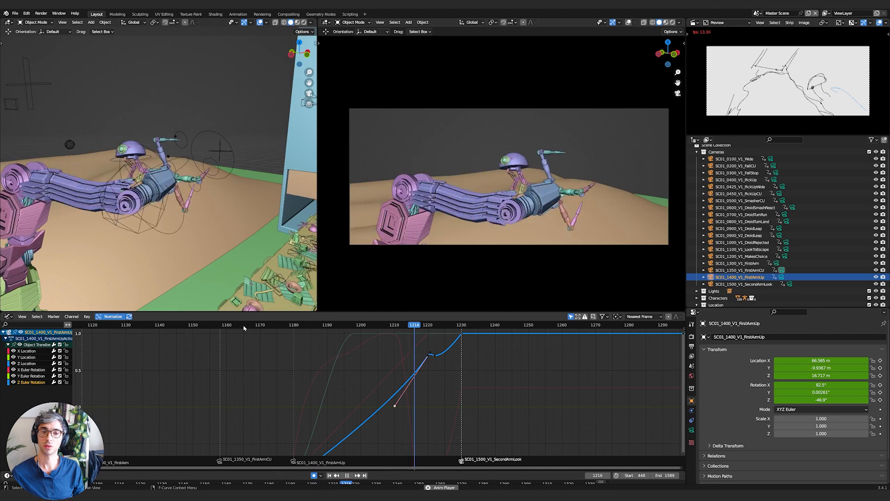
pyautogui.click(244, 328)
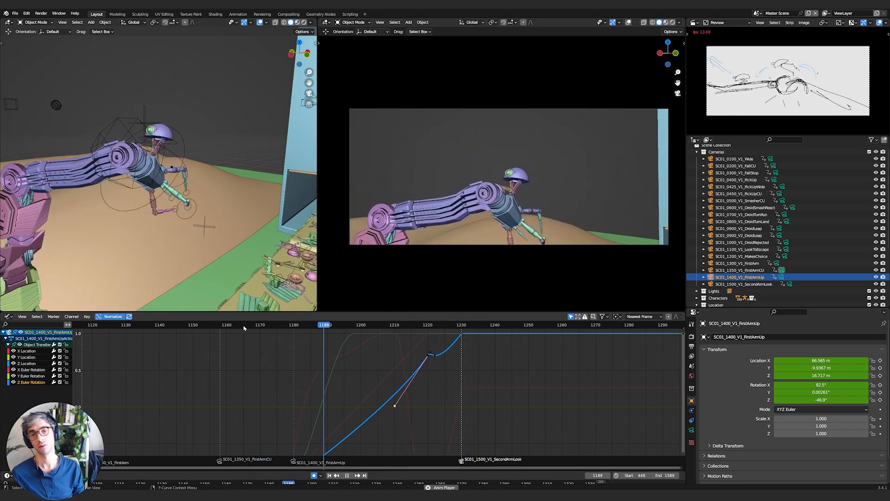
pyautogui.click(243, 328)
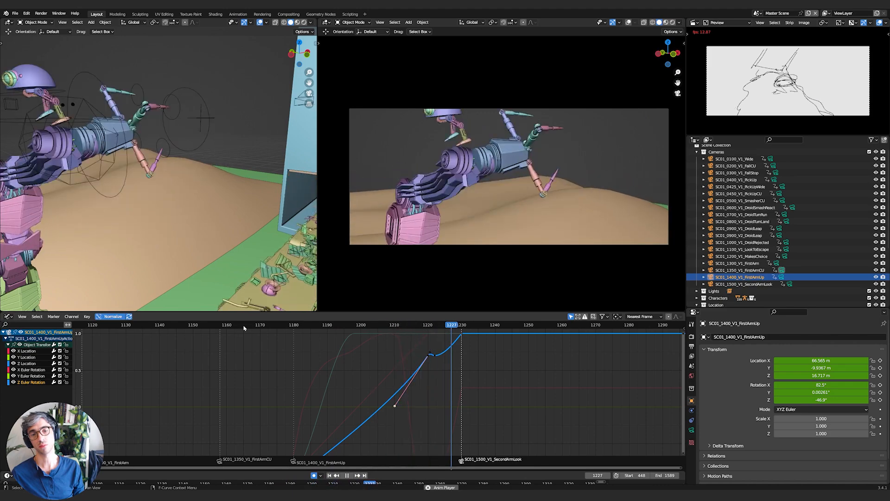
pyautogui.click(243, 327)
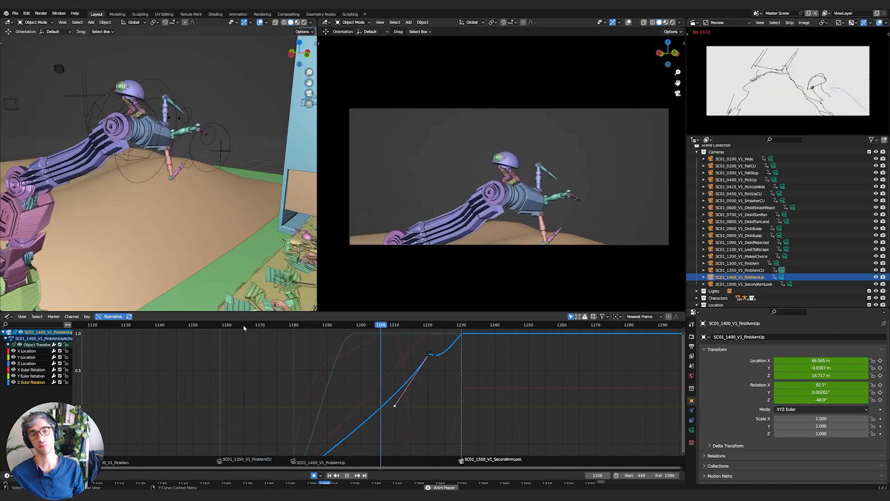
pyautogui.click(244, 328)
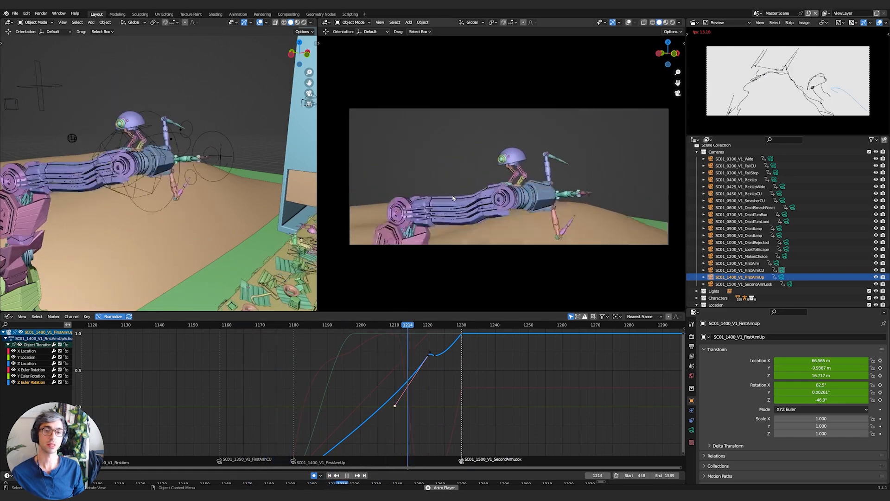
pyautogui.press('space')
# Lower the camera's Z Location keys in value so its raised height is about 15.2 m, and play back the result
pyautogui.click(318, 327)
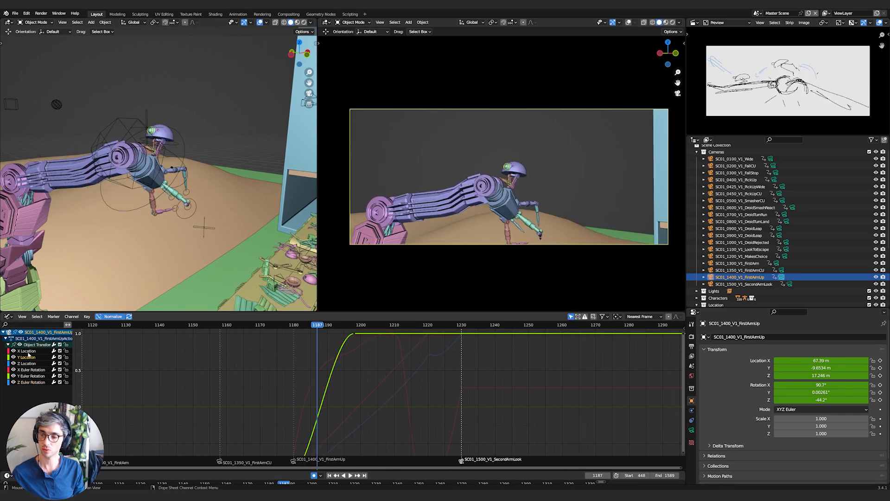
pyautogui.press('Home')
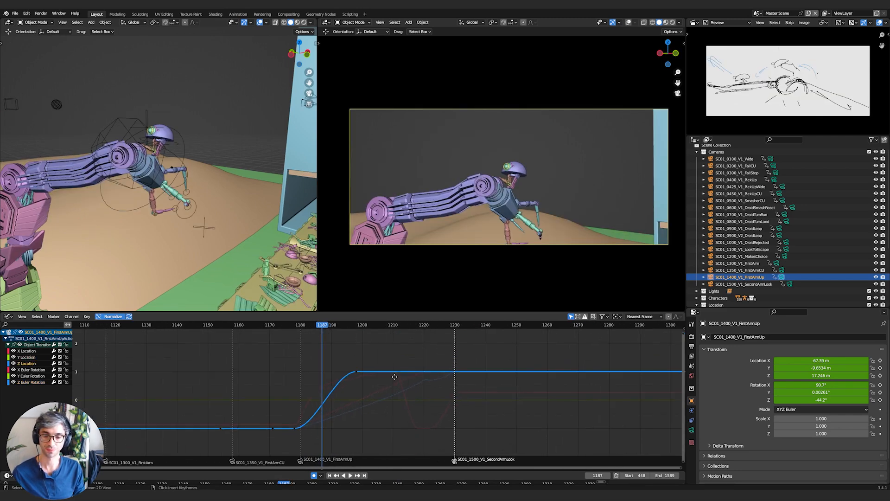
pyautogui.press('y')
pyautogui.click(424, 439)
pyautogui.press('g')
pyautogui.press('y')
pyautogui.click(427, 431)
pyautogui.press('space')
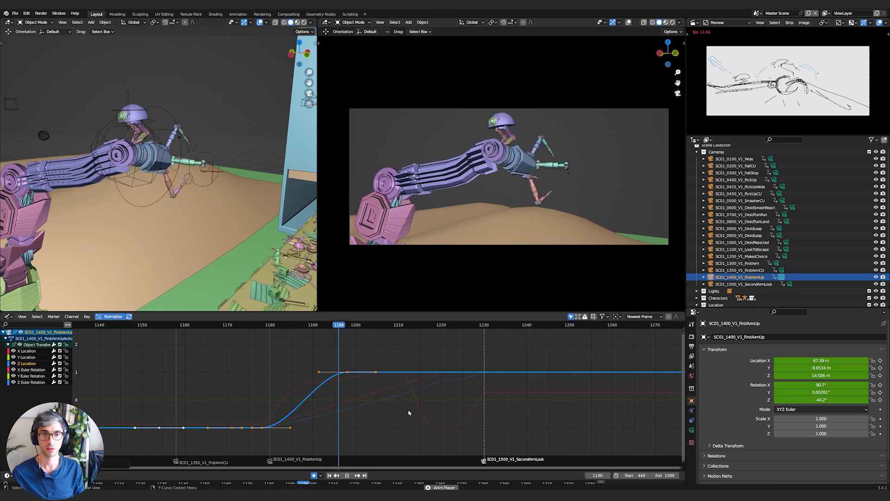
pyautogui.press('space')
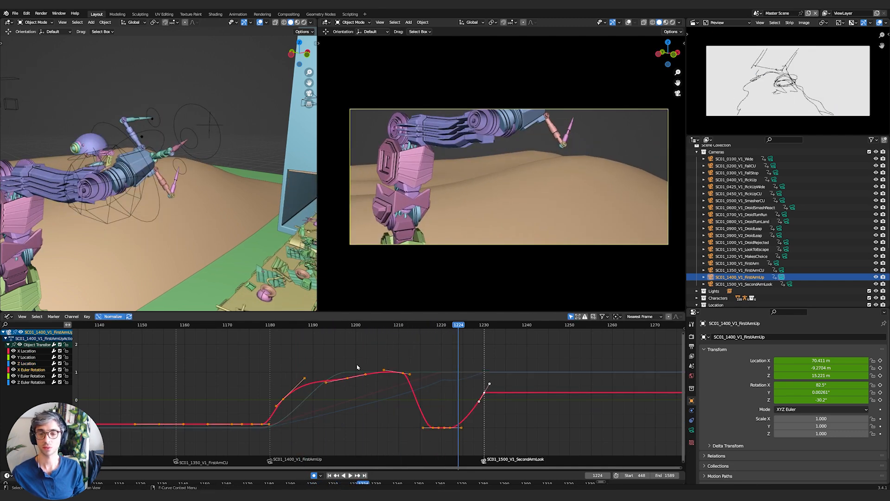
# Raise the selected X Euler Rotation keys in value only, tilting the camera to about 93° at frame 1224, and play back the result
pyautogui.moveTo(222, 353); pyautogui.dragTo(545, 457)
pyautogui.press('g')
pyautogui.press('y')
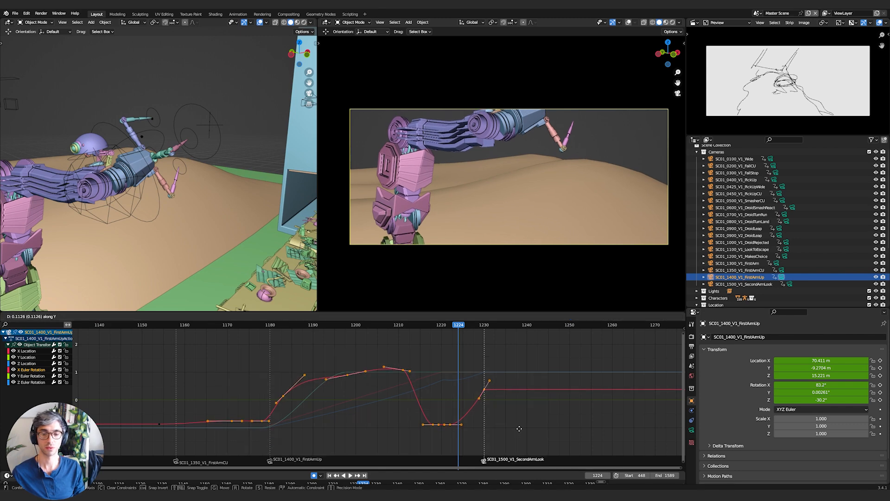
pyautogui.click(519, 388)
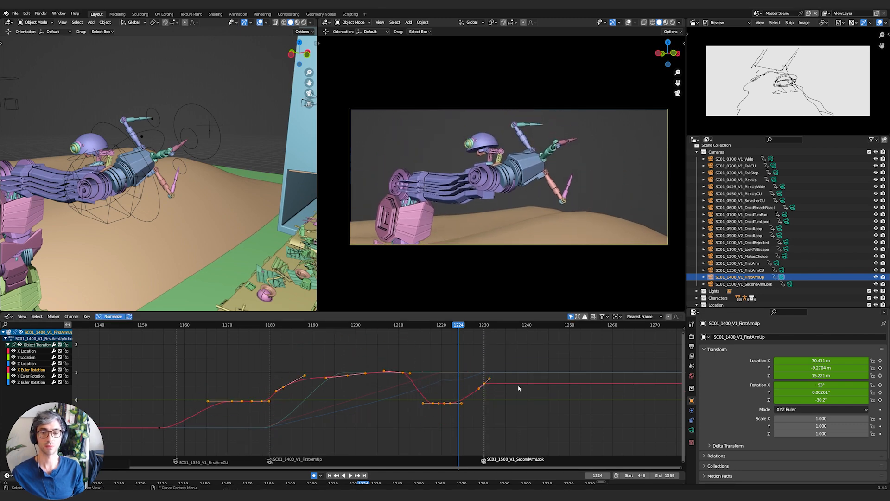
pyautogui.click(275, 326)
pyautogui.press('space')
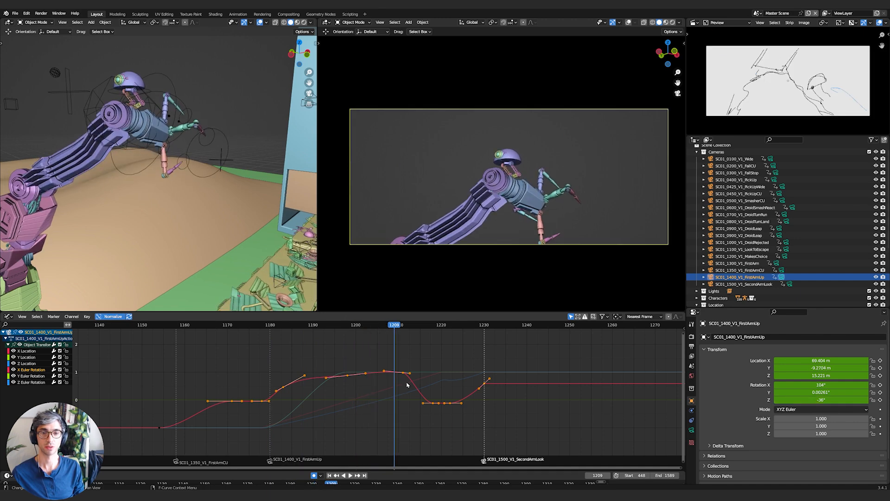
# Lower the selected X Euler Rotation keys in value, tilting the camera to 99.9° at frame 1208
pyautogui.press('g')
pyautogui.press('y')
pyautogui.press('Escape')
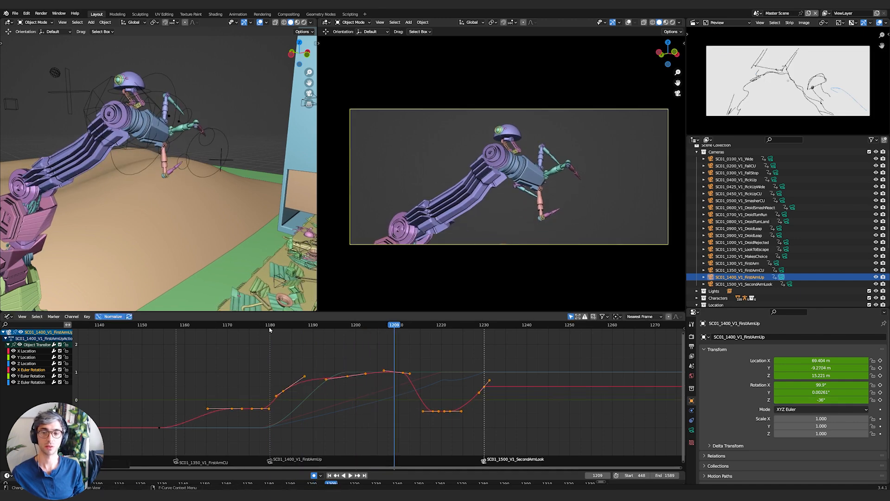
# Play back the sequence from several earlier frames to check the camera tilt through the FirstArmUp shot and the following cut
pyautogui.click(270, 325)
pyautogui.press('space')
pyautogui.click(176, 326)
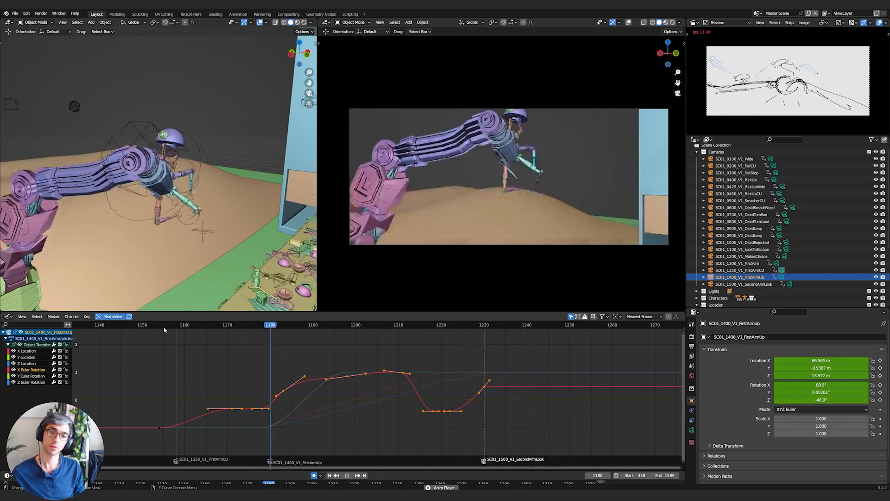
pyautogui.click(176, 325)
pyautogui.scroll(-1, 160, 351)
pyautogui.scroll(-3, 159, 352)
pyautogui.press('space')
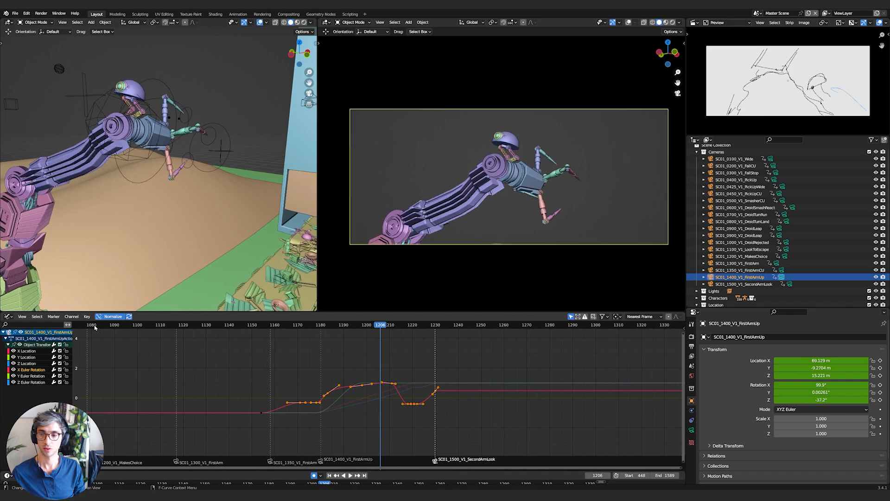
pyautogui.click(94, 327)
pyautogui.press('space')
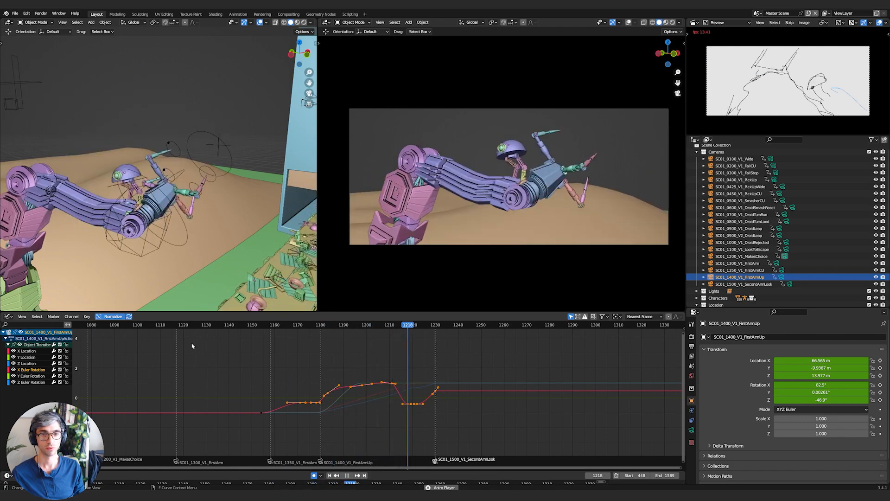
pyautogui.click(273, 325)
pyautogui.press('space')
pyautogui.click(423, 326)
pyautogui.press('space')
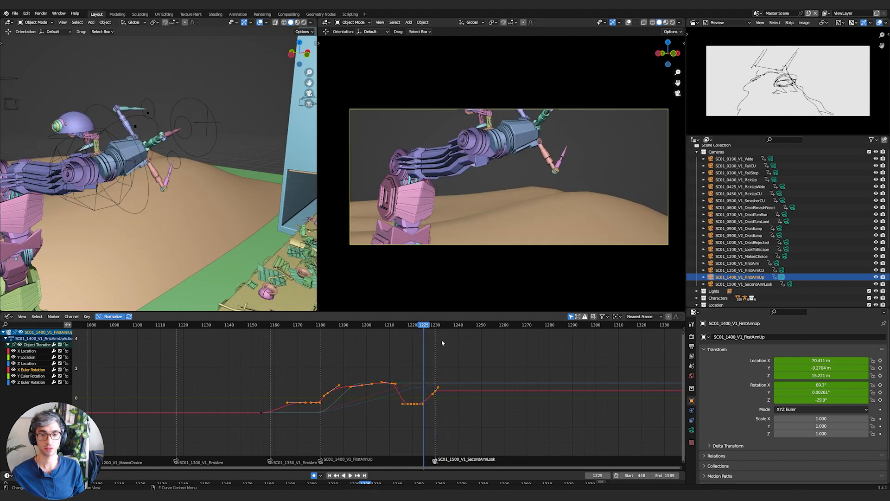
# Nudge all the X Euler Rotation keys in value only, deselect them, and play back the shots around the cut
pyautogui.moveTo(334, 326); pyautogui.dragTo(389, 323)
pyautogui.moveTo(283, 360); pyautogui.dragTo(480, 433)
pyautogui.moveTo(268, 387); pyautogui.dragTo(244, 417)
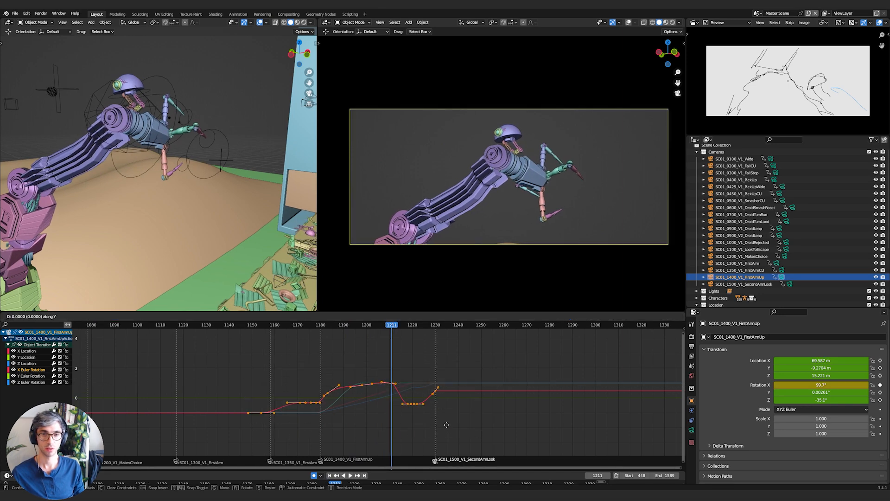
pyautogui.click(444, 421)
pyautogui.press('space')
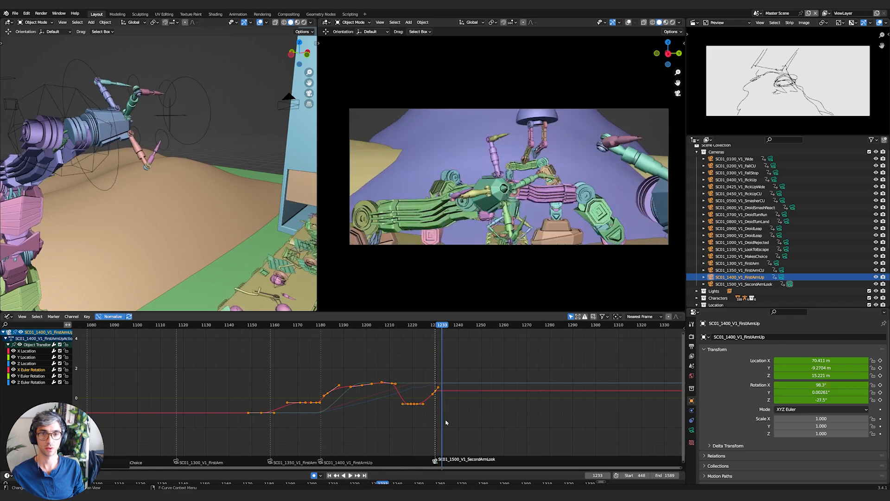
pyautogui.click(266, 325)
pyautogui.press('space')
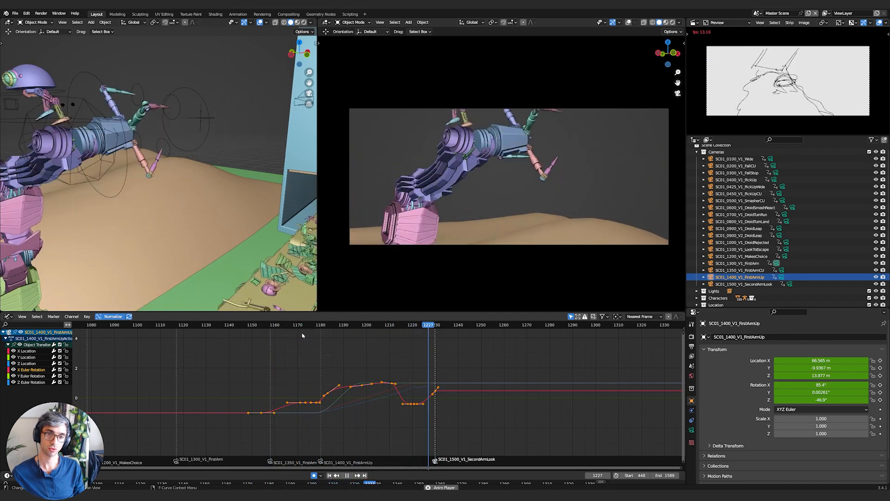
pyautogui.press('space')
pyautogui.hotkey('alt', 'a')
pyautogui.click(286, 326)
pyautogui.press('space')
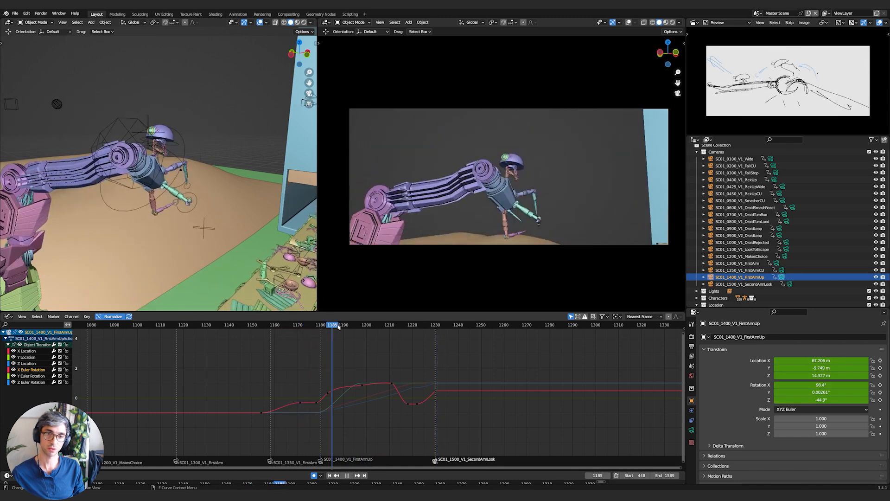
# Adjust the X Euler Rotation keys around the start of FirstArmUp in value only, check the tilt at frame 1199, and play back the cut
pyautogui.moveTo(389, 327); pyautogui.dragTo(364, 326)
pyautogui.moveTo(339, 397); pyautogui.dragTo(307, 425)
pyautogui.press('g')
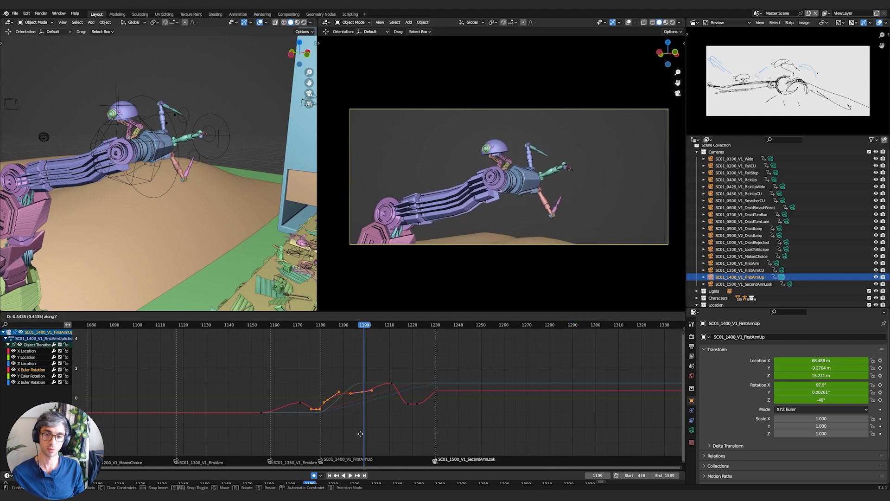
pyautogui.click(228, 374)
pyautogui.press('b')
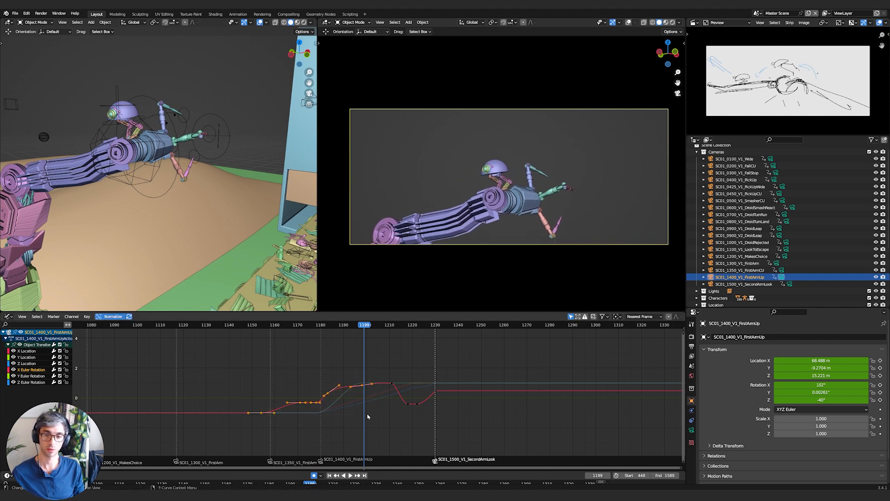
pyautogui.click(367, 420)
pyautogui.click(312, 326)
pyautogui.press('space')
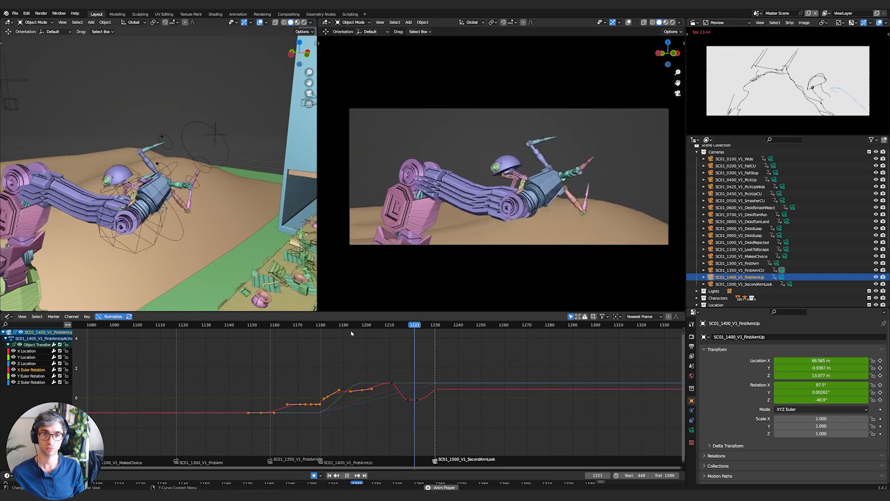
pyautogui.press('space')
# Rework the X Euler Rotation curve around frame 1204 to tilt the camera to 97.6° there, and play back the shot
pyautogui.moveTo(347, 325); pyautogui.dragTo(376, 329)
pyautogui.click(390, 366)
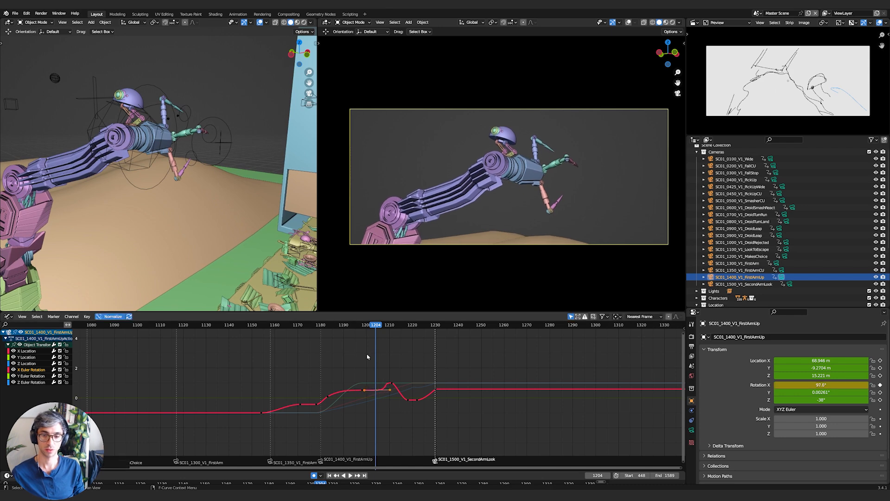
pyautogui.press('space')
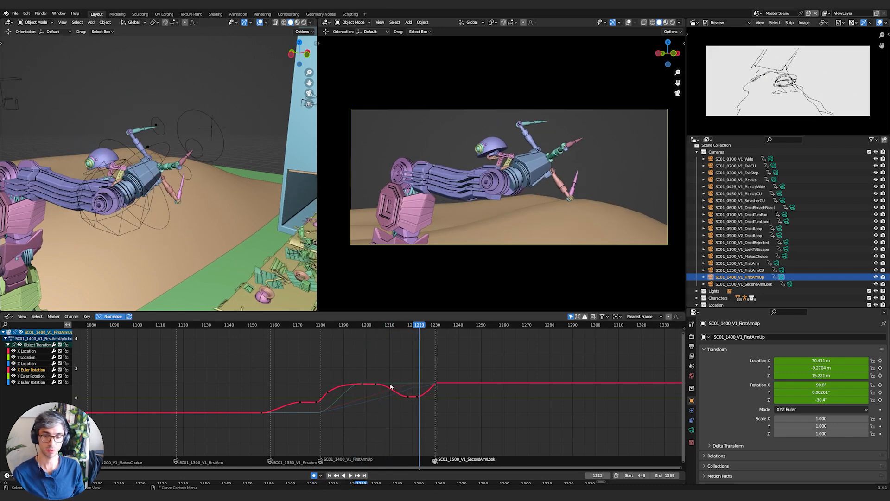
pyautogui.press('space')
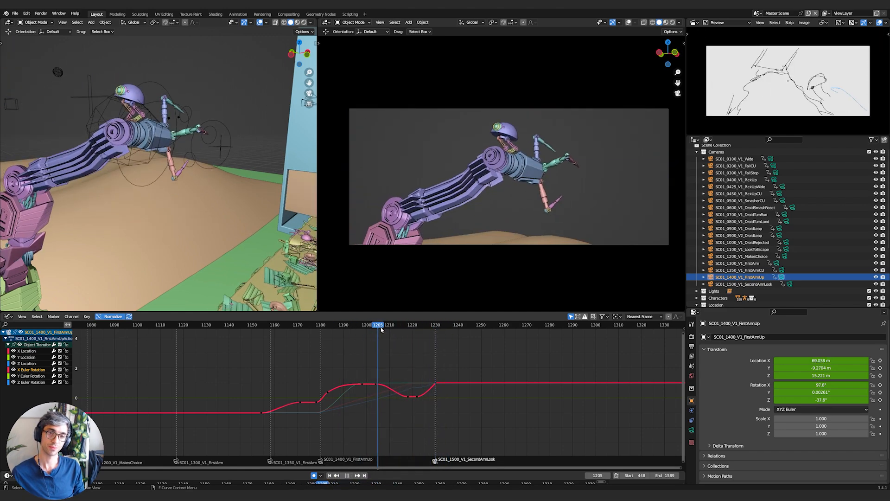
# Move the X Euler Rotation key near frame 1204 to about frame 1207, tilting the camera to 98.5° at frame 1208, and review the playback
pyautogui.click(402, 381)
pyautogui.press('g')
pyautogui.click(403, 380)
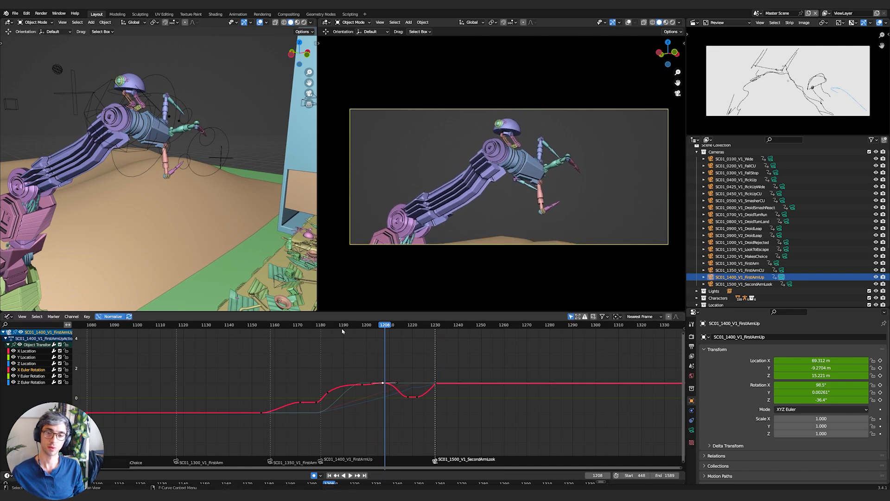
pyautogui.press('space')
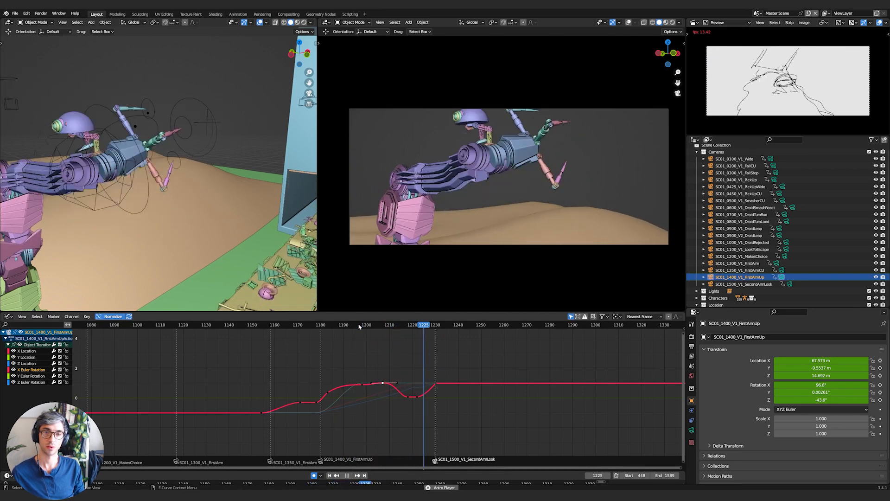
pyautogui.click(366, 325)
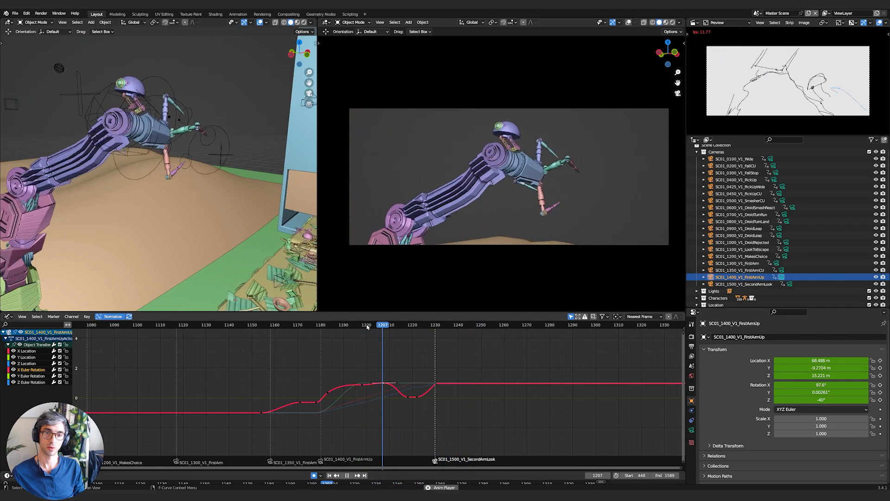
pyautogui.moveTo(368, 327); pyautogui.dragTo(397, 326)
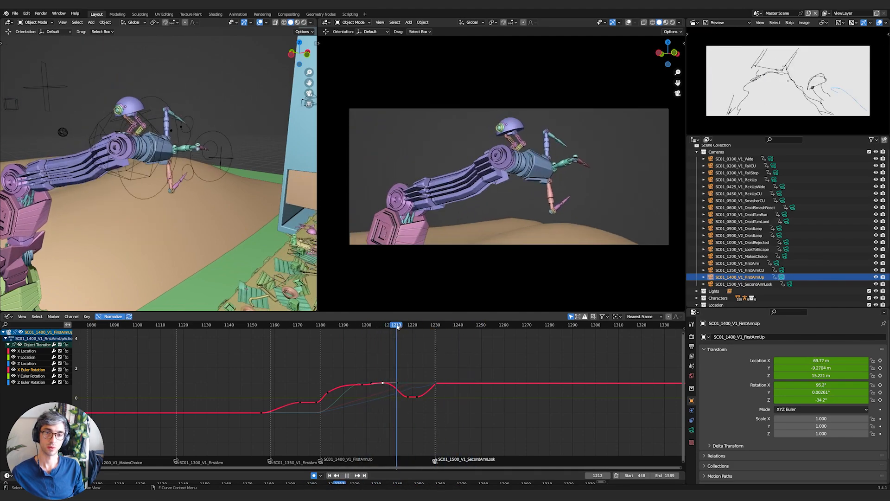
# Shift the selected X Euler Rotation key later to about frame 1213 and play back the camera move into the next shot
pyautogui.press('g')
pyautogui.press('x')
pyautogui.click(388, 384)
pyautogui.moveTo(363, 327); pyautogui.dragTo(386, 327)
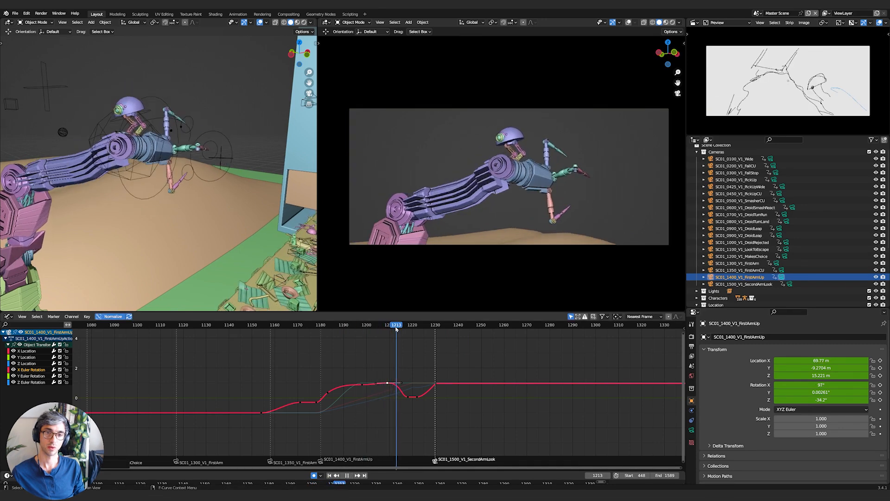
pyautogui.press('g')
pyautogui.click(410, 355)
pyautogui.moveTo(366, 328); pyautogui.dragTo(386, 327)
pyautogui.press('space')
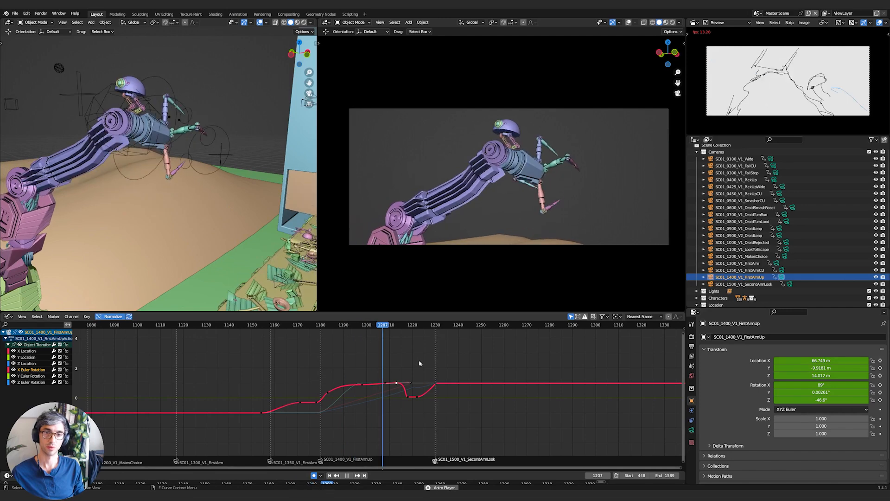
pyautogui.press('space')
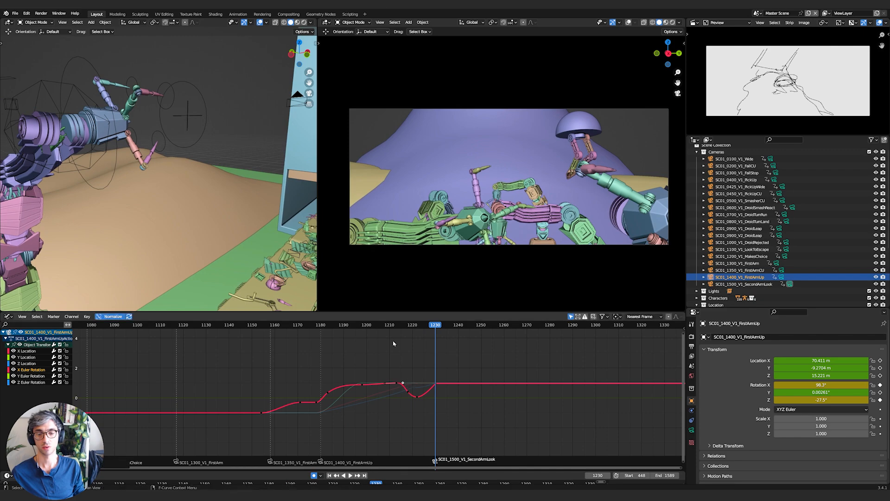
# Play back the sequence from several frames before the cut to check the timing of the camera tilt
pyautogui.click(388, 325)
pyautogui.press('space')
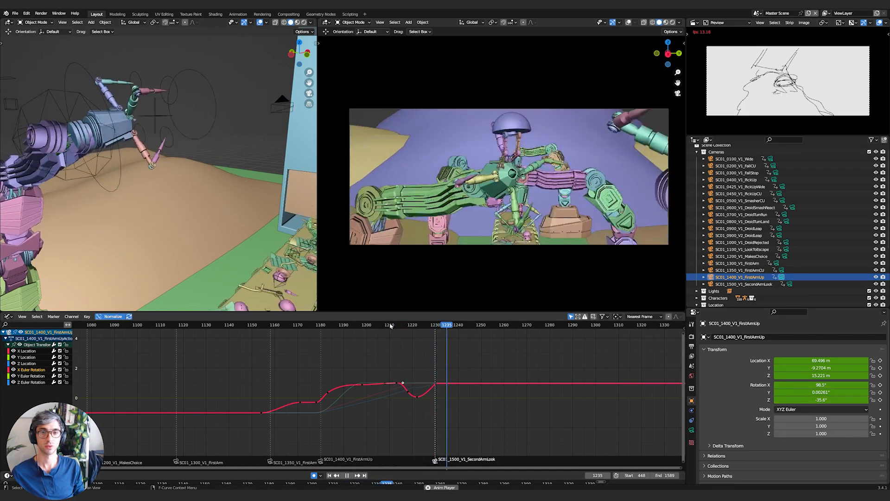
pyautogui.click(337, 325)
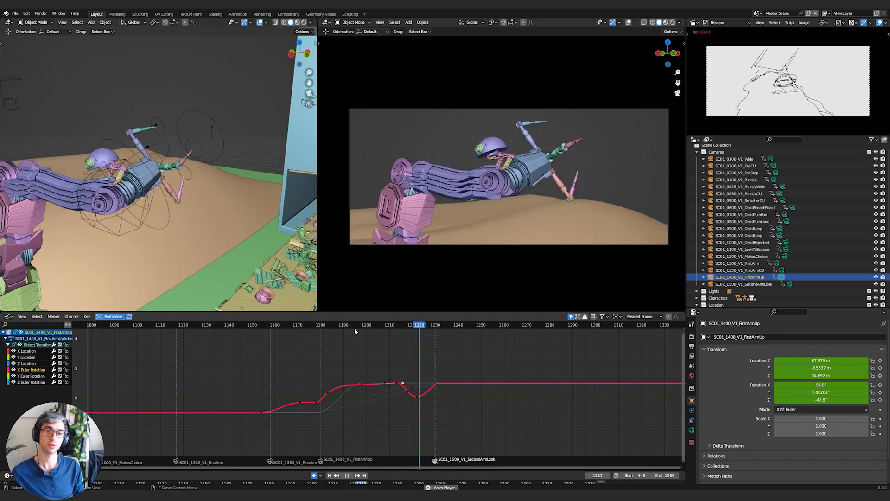
pyautogui.click(355, 330)
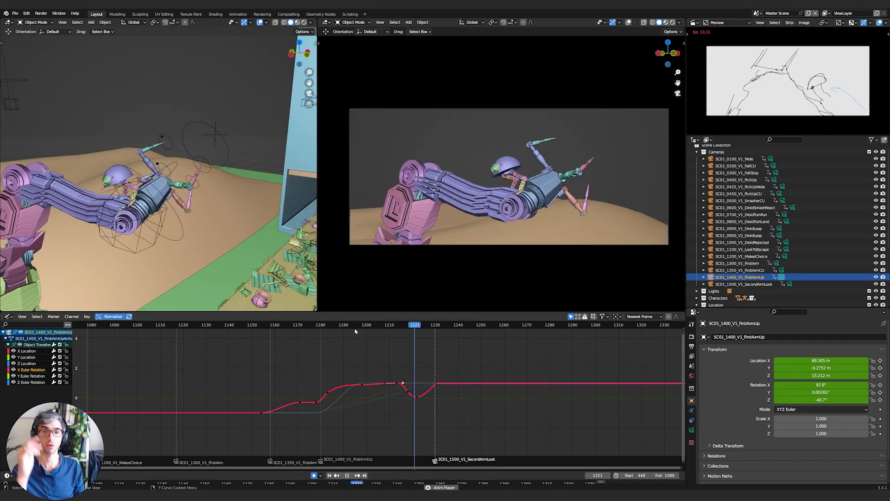
pyautogui.press('space')
# Raise the X Euler Rotation end key in value, tilting the camera to 103° at frame 1229, and play back across the cut
pyautogui.moveTo(433, 328); pyautogui.dragTo(437, 337)
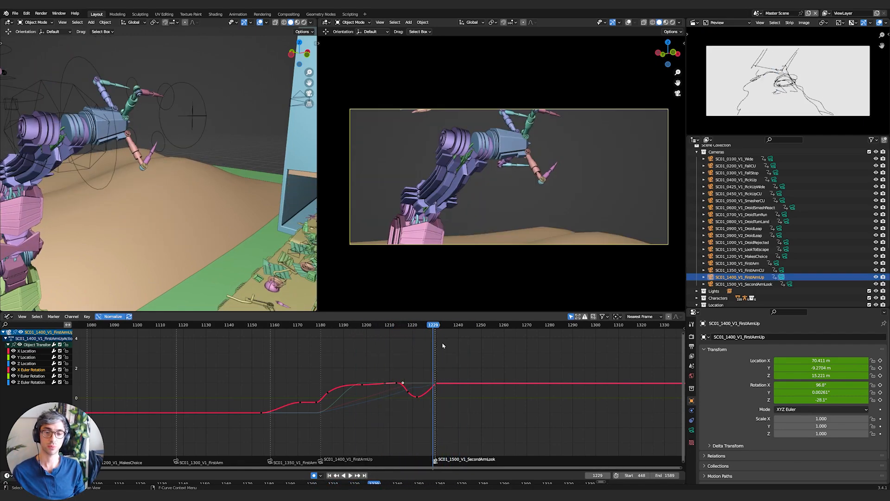
pyautogui.moveTo(435, 384); pyautogui.dragTo(436, 372)
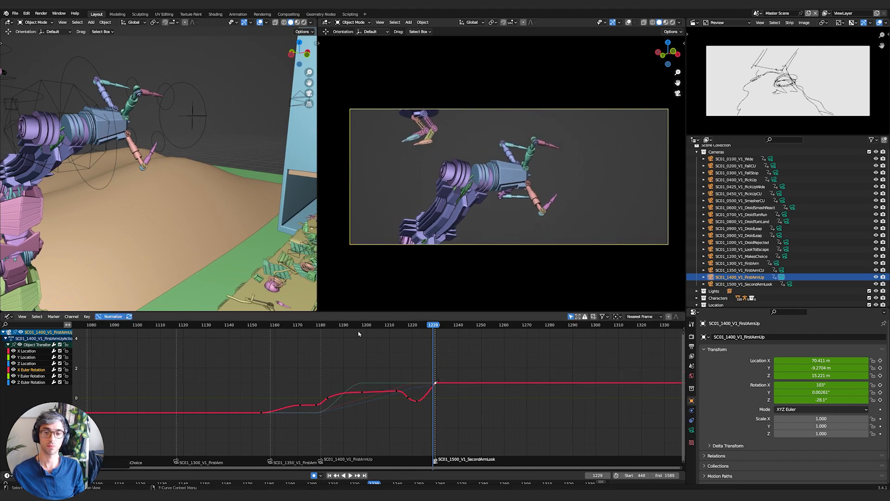
pyautogui.click(341, 330)
pyautogui.press('space')
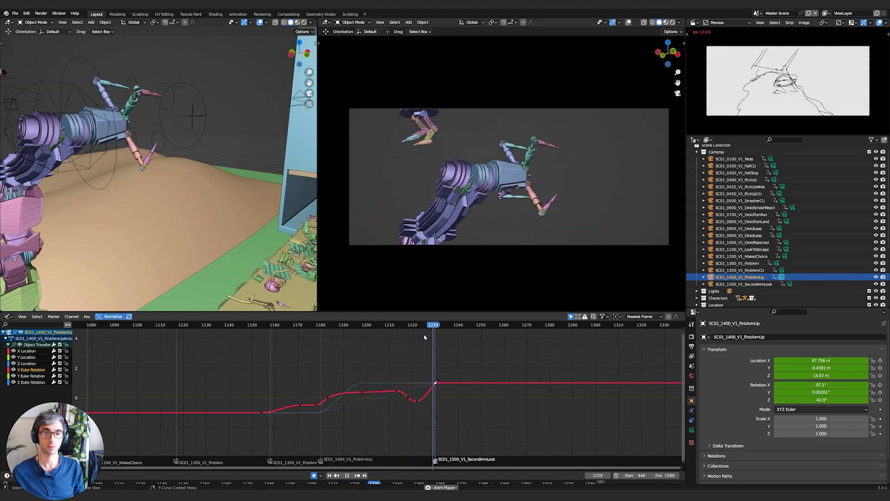
pyautogui.click(376, 327)
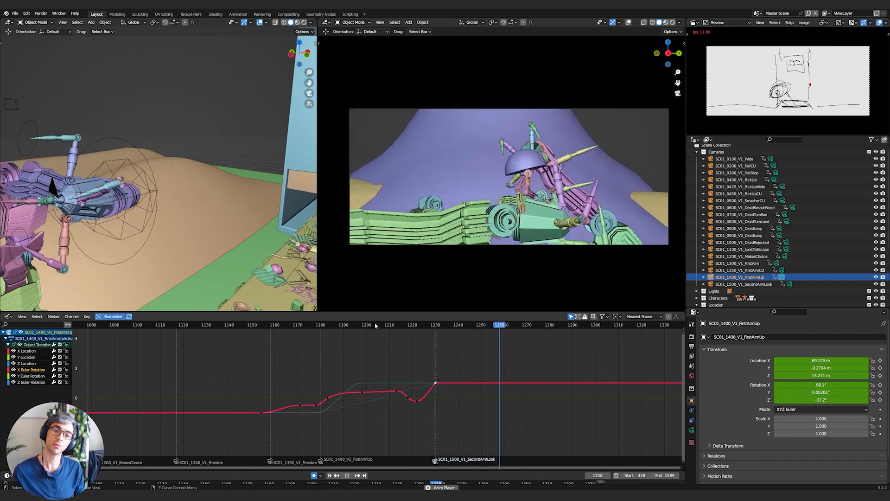
pyautogui.click(376, 324)
pyautogui.press('space')
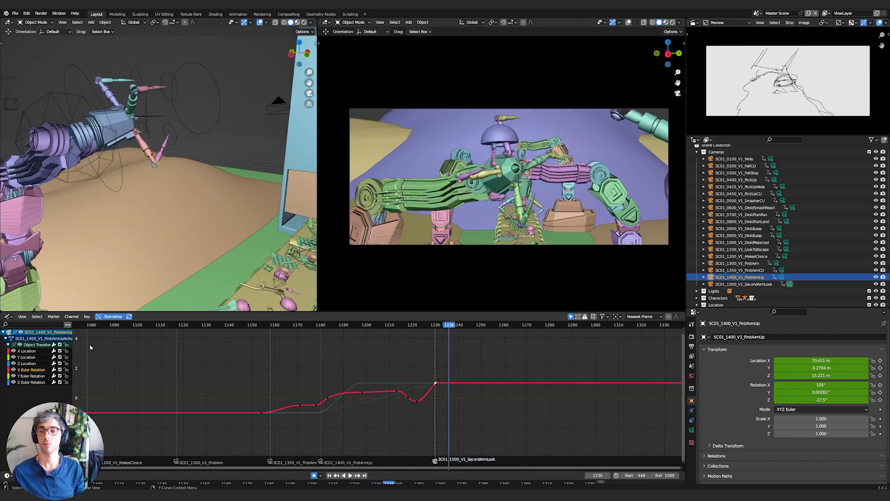
# Raise the last Z Euler Rotation key in value only, turning the camera to -23.8° at frame 1229
pyautogui.click(33, 364)
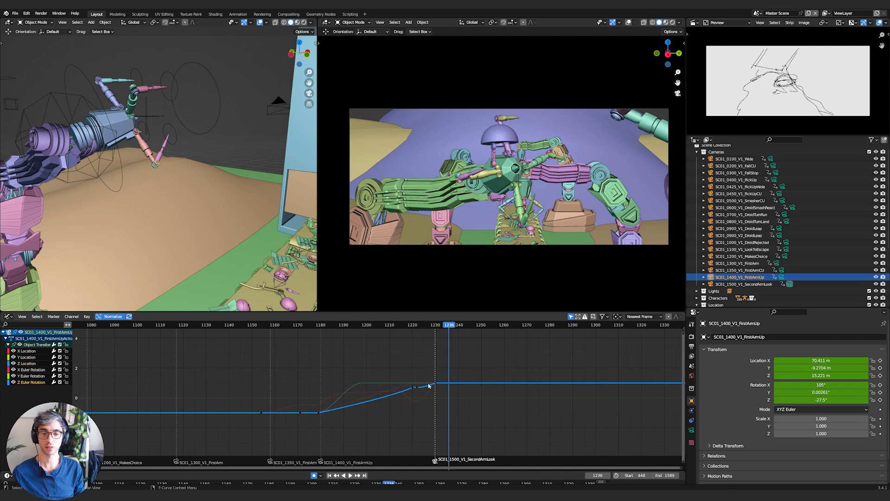
pyautogui.press('space')
pyautogui.click(433, 324)
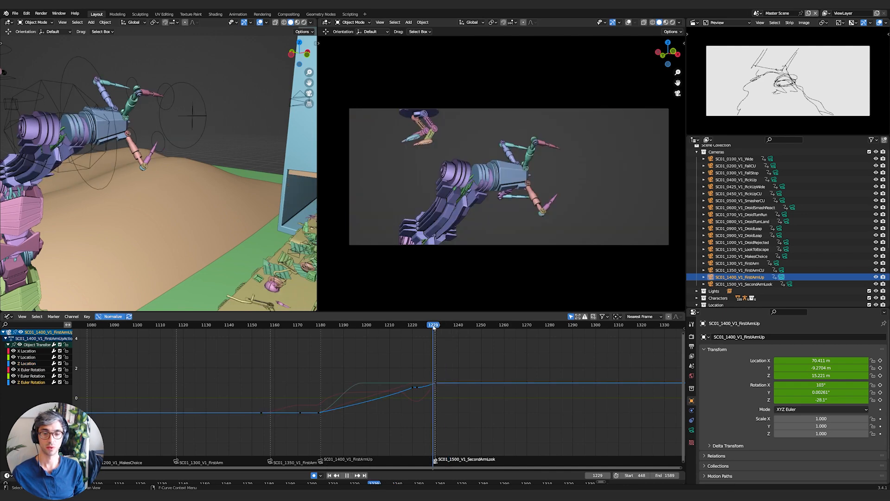
pyautogui.moveTo(429, 398); pyautogui.dragTo(429, 399)
pyautogui.press('g')
pyautogui.press('y')
pyautogui.click(448, 388)
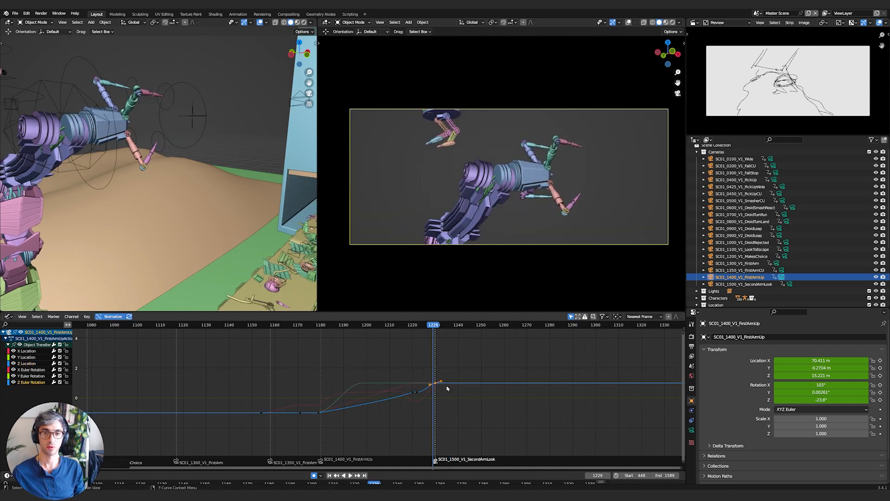
# Play back and scrub from FirstArmUp into SecondArmLook, up to about frame 1260, to check how the cut reads
pyautogui.click(366, 326)
pyautogui.press('space')
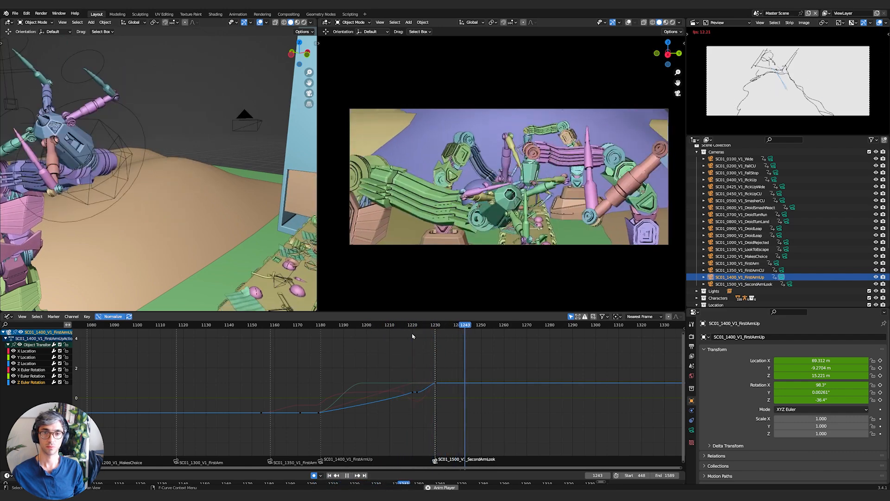
pyautogui.click(397, 327)
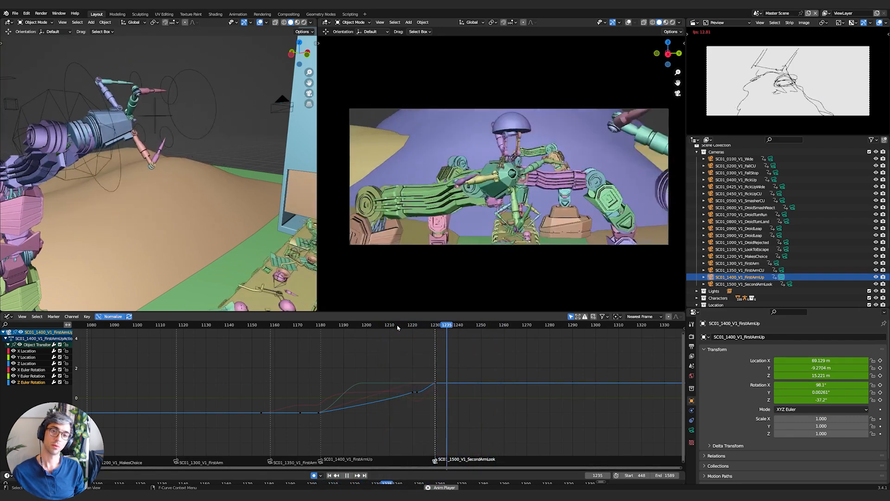
pyautogui.press('space')
pyautogui.click(435, 326)
pyautogui.press('space')
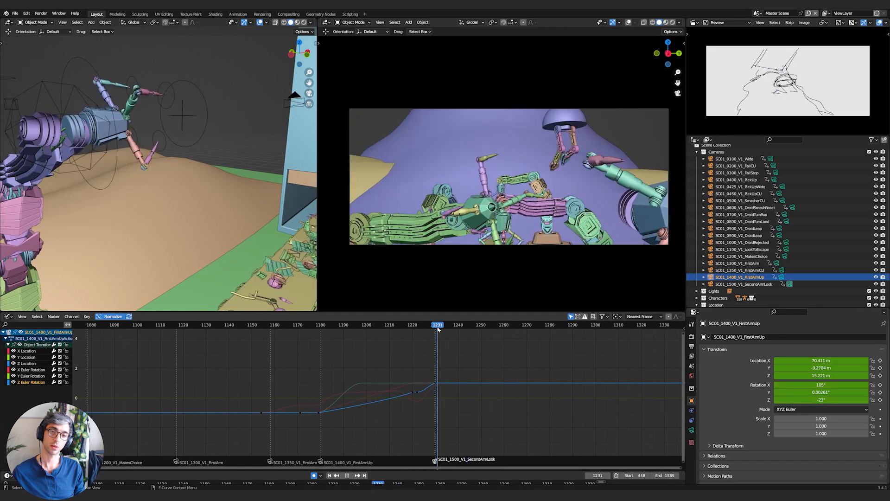
pyautogui.moveTo(436, 328); pyautogui.dragTo(473, 332)
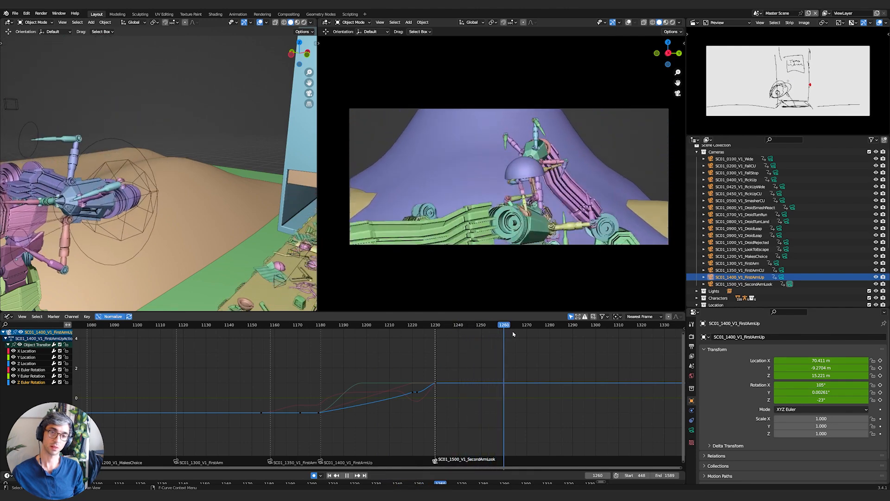
pyautogui.press('space')
# Switch the curve view to the Dope Sheet and go to the SecondArmLook camera marker at frame 1230
pyautogui.hotkey('ctrl', 'Tab')
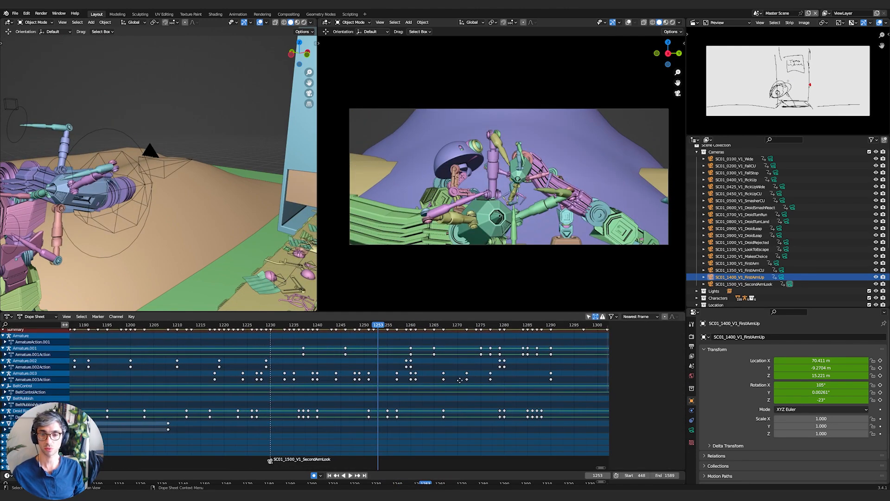
pyautogui.scroll(-5, 325, 353)
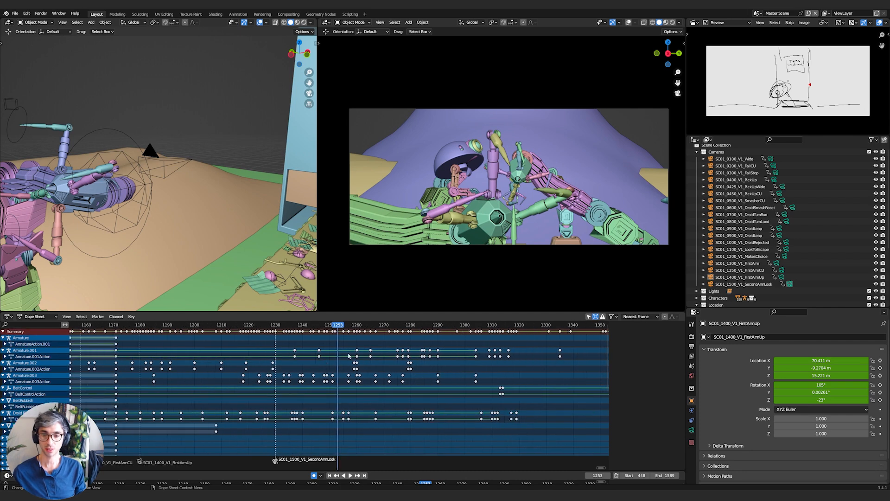
pyautogui.moveTo(347, 363); pyautogui.dragTo(345, 363, button='middle')
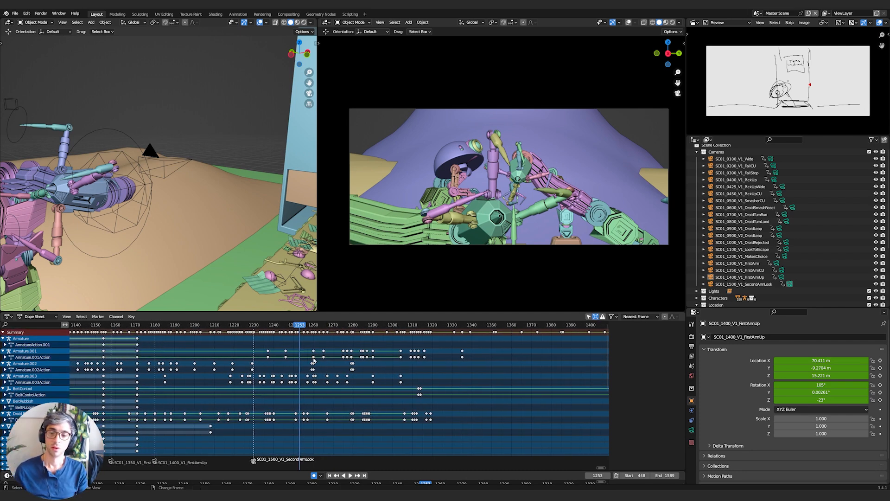
pyautogui.hotkey('shift', 'Left')
pyautogui.click(258, 326)
pyautogui.press('space')
pyautogui.moveTo(255, 327); pyautogui.dragTo(253, 327)
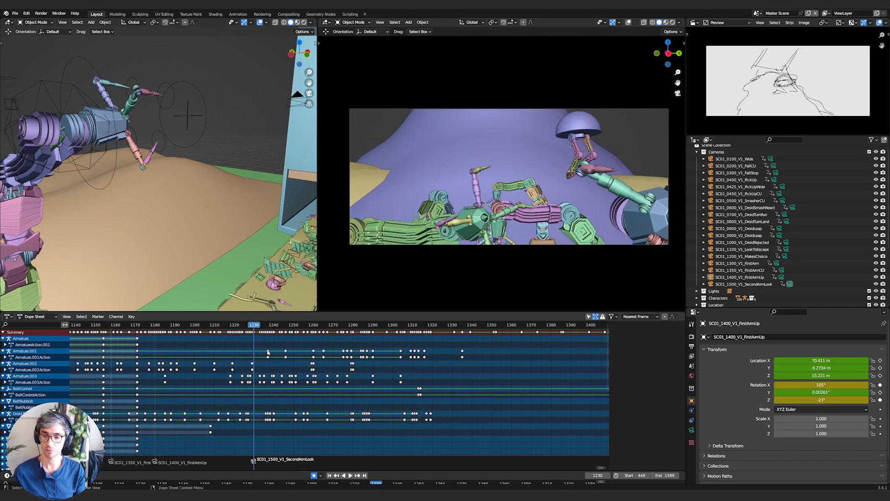
# Look up the marker navigation commands and jump between the camera markers, returning to frame 1230
pyautogui.click(99, 316)
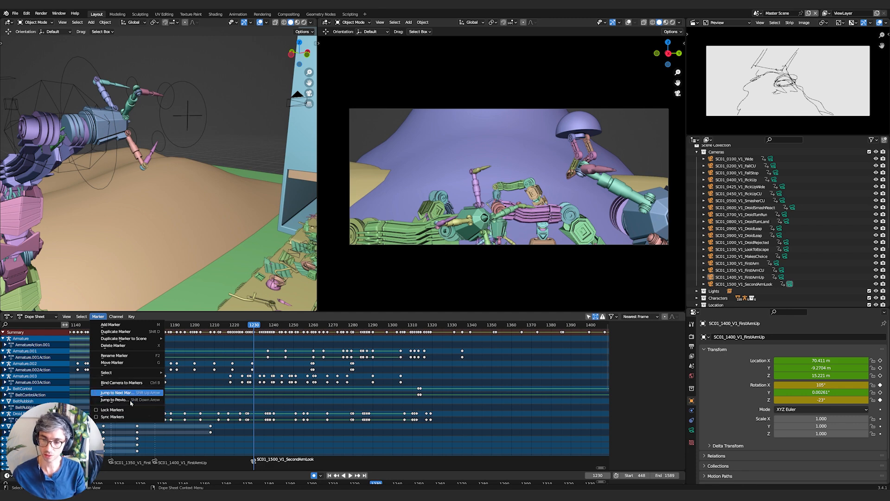
pyautogui.hotkey('shift', 'Down')
pyautogui.hotkey('shift', 'Up')
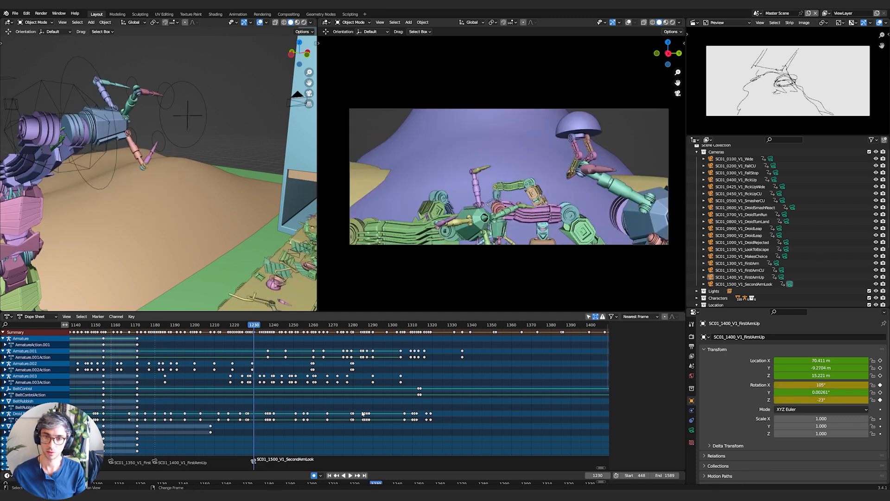
pyautogui.scroll(2, 280, 343)
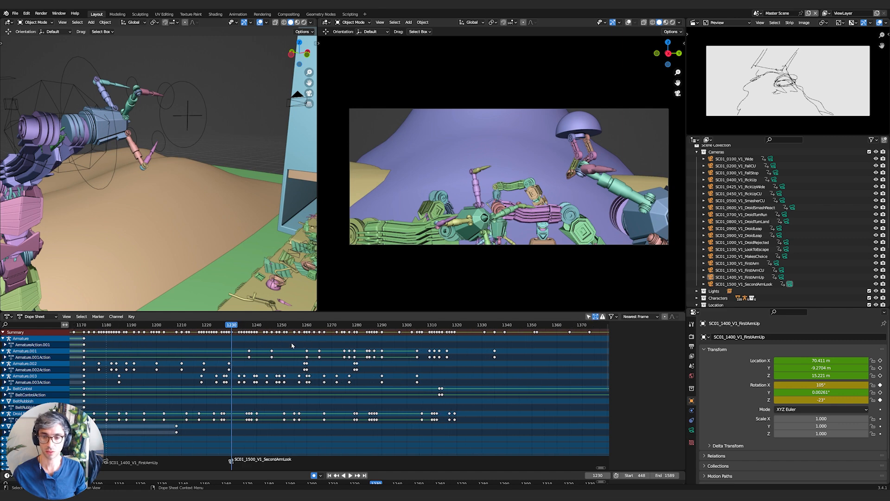
# Box-select the animation keys that follow frame 1230 across the Dope Sheet channels
pyautogui.scroll(-8, 240, 340)
pyautogui.moveTo(367, 347); pyautogui.dragTo(308, 344, button='middle')
pyautogui.moveTo(214, 328); pyautogui.dragTo(365, 358)
pyautogui.scroll(-11, 454, 357)
pyautogui.moveTo(471, 356); pyautogui.dragTo(480, 392, button='middle')
pyautogui.scroll(-5, 285, 388)
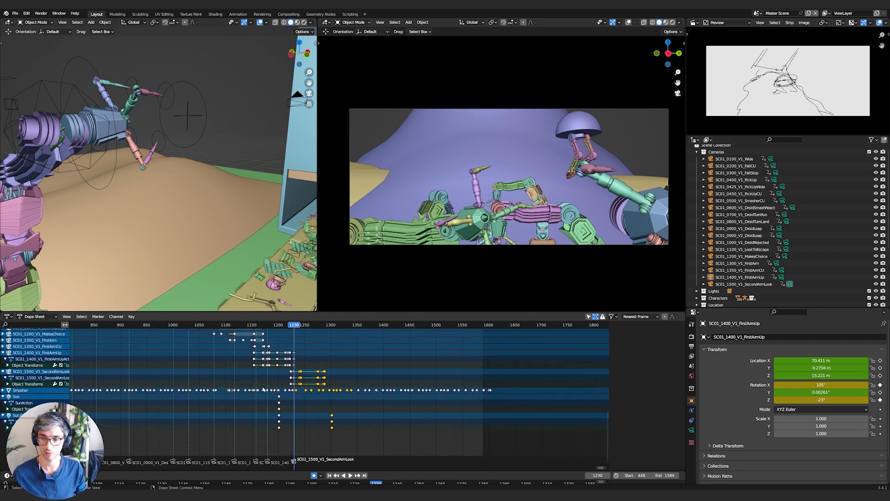
# Deselect the Smasher and Sun keys, and collapse the expanded Sun, FirstArmUp and SecondArmLook channels
pyautogui.click(2, 397)
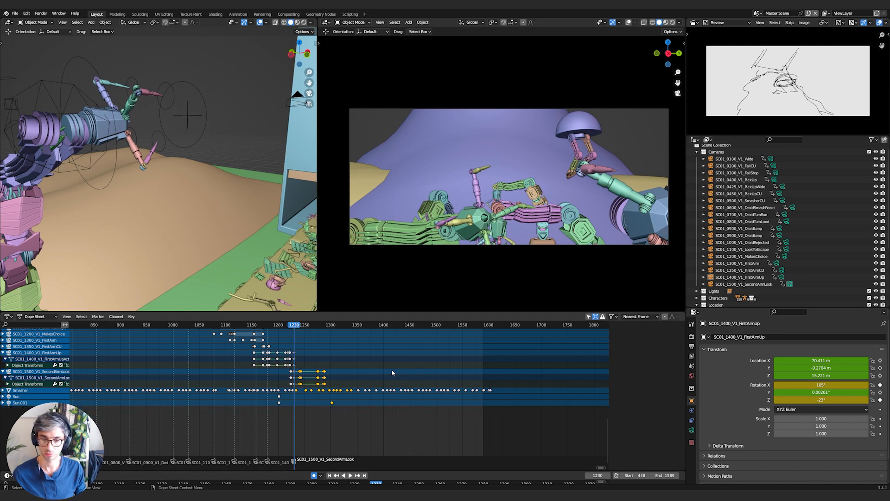
pyautogui.press('b')
pyautogui.scroll(5, 366, 408)
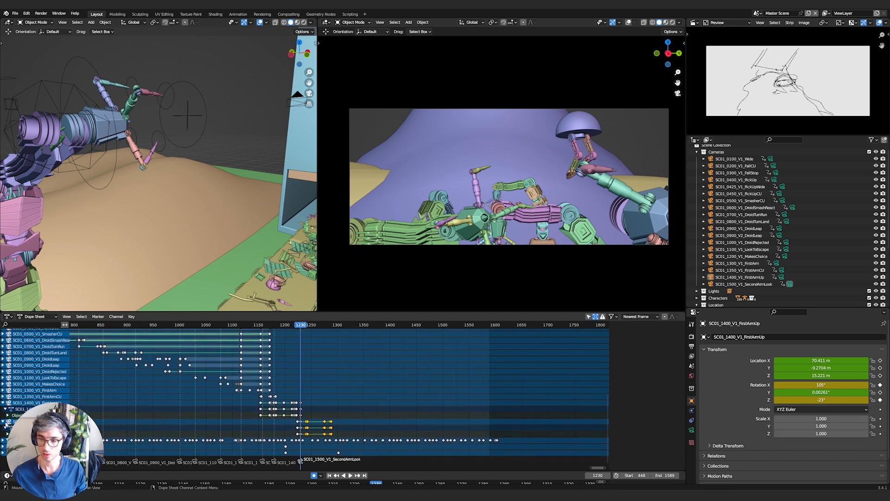
pyautogui.click(7, 422)
pyautogui.click(3, 422)
pyautogui.click(3, 403)
pyautogui.scroll(10, 282, 374)
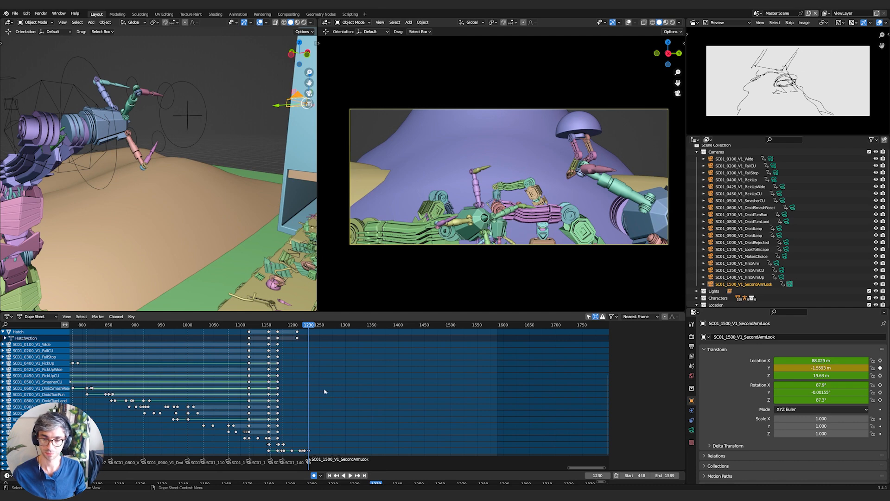
# Stretch the selected keys in time from frame 1230, undoing the excess so the last Armature.001 key sits at about frame 1343
pyautogui.keyDown('ctrl'); pyautogui.moveTo(371, 356); pyautogui.dragTo(397, 373, button='middle'); pyautogui.keyUp('ctrl')
pyautogui.press('s')
pyautogui.click(532, 359)
pyautogui.press('space')
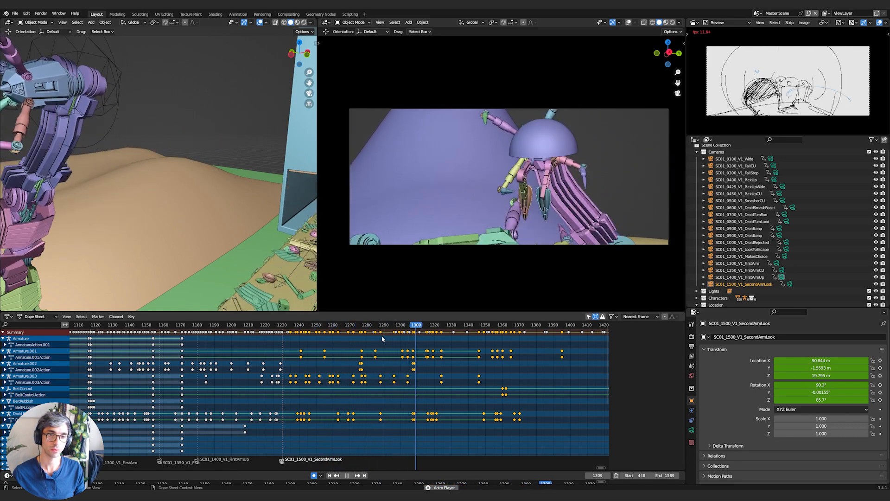
pyautogui.press('space')
pyautogui.hotkey('ctrl', 'z')
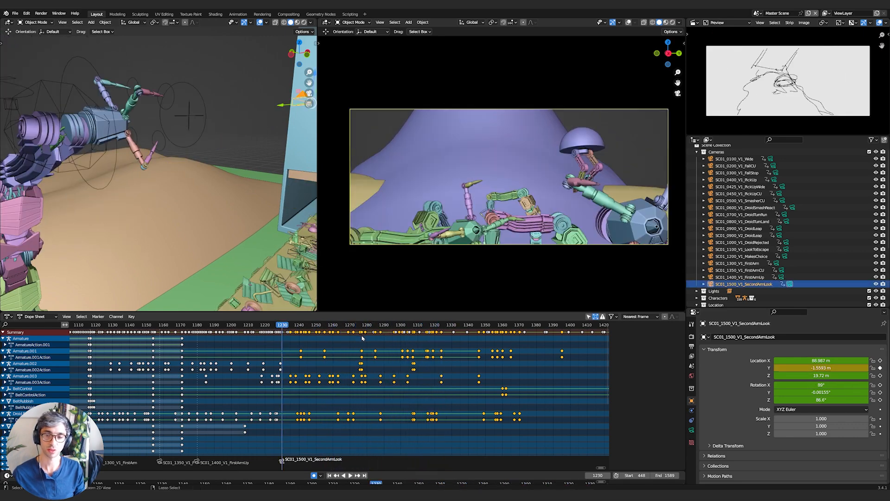
pyautogui.hotkey('ctrl', 'z')
# Play back SecondArmLook repeatedly from frame 1230 to about frame 1279 to judge the new timing
pyautogui.press('space')
pyautogui.press('space')
pyautogui.click(282, 325)
pyautogui.press('space')
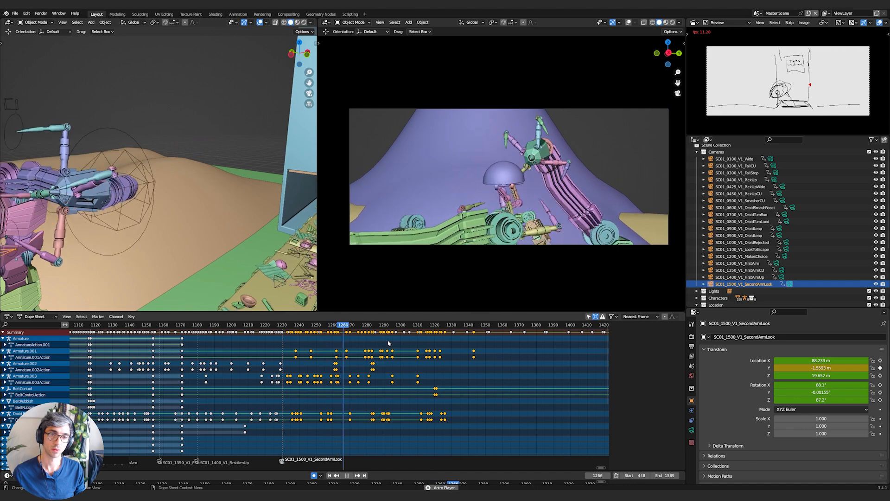
pyautogui.click(283, 324)
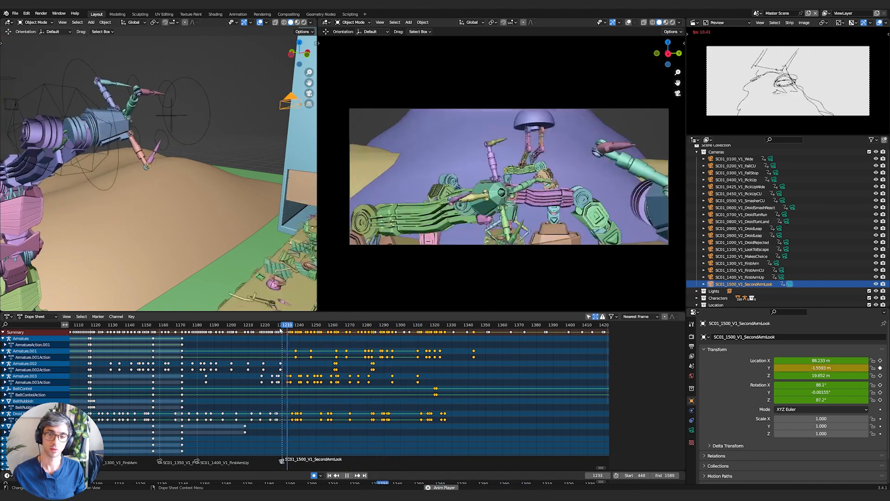
pyautogui.press('space')
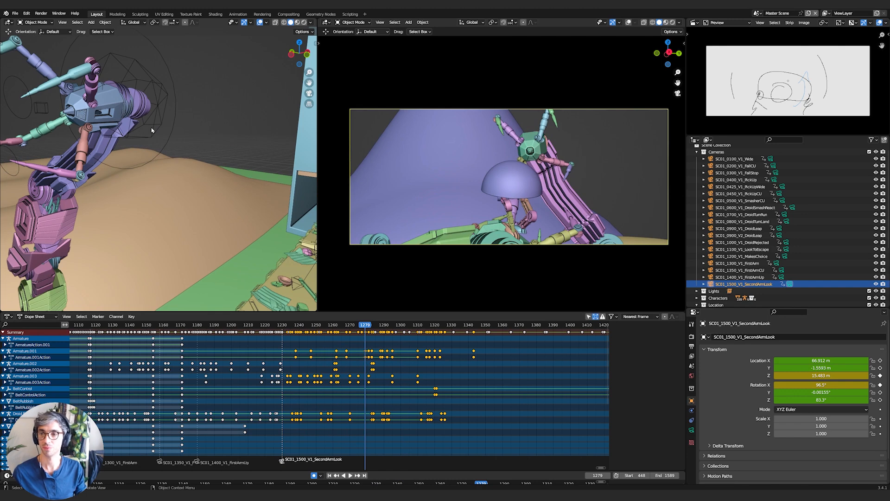
# Select the Armature.002 robot arm and try to toggle Edit Mode on it
pyautogui.click(152, 132)
pyautogui.press('Tab')
pyautogui.moveTo(176, 157); pyautogui.dragTo(212, 186, button='middle')
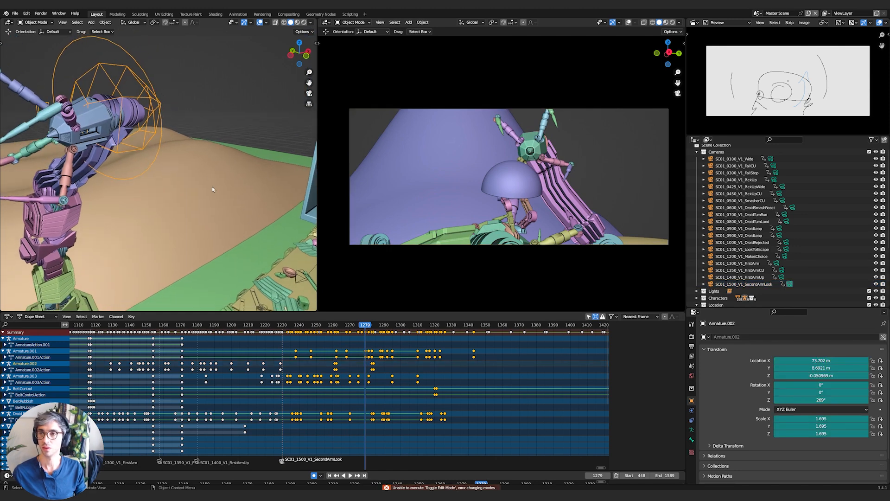
# Open the preferences and review the Keymap options for switching modes, including Tab for Pie Menu
pyautogui.click(27, 13)
pyautogui.click(44, 113)
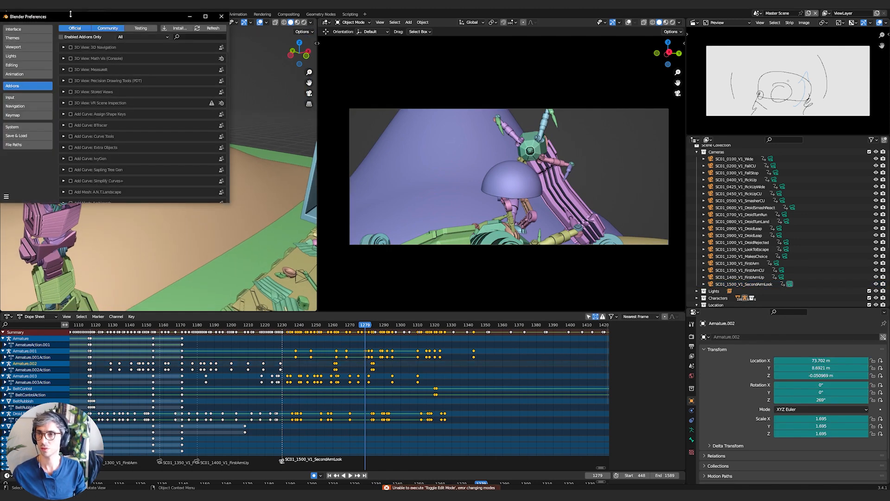
pyautogui.moveTo(70, 14); pyautogui.dragTo(165, 72)
pyautogui.click(122, 125)
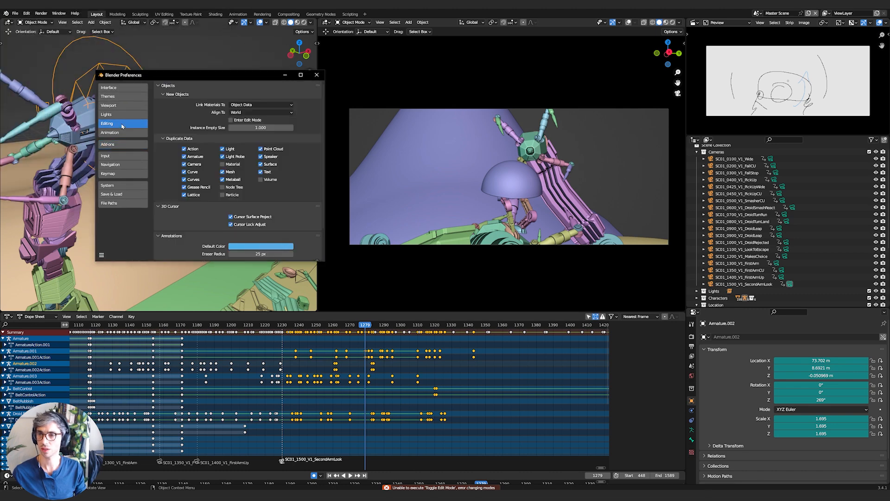
pyautogui.click(121, 173)
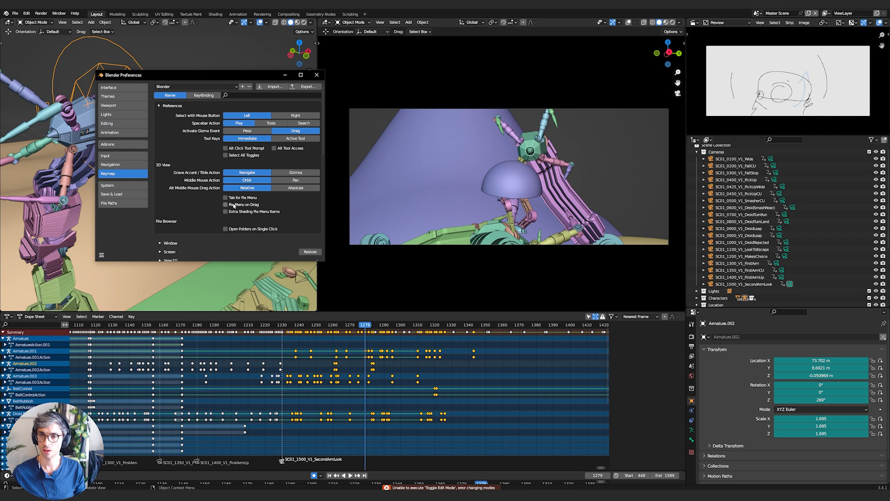
pyautogui.click(316, 75)
pyautogui.press('Tab')
pyautogui.click(202, 216)
pyautogui.moveTo(203, 216); pyautogui.dragTo(151, 206, button='middle')
pyautogui.scroll(-5, 150, 206)
pyautogui.keyDown('shift'); pyautogui.moveTo(88, 186); pyautogui.dragTo(201, 208, button='middle'); pyautogui.keyUp('shift')
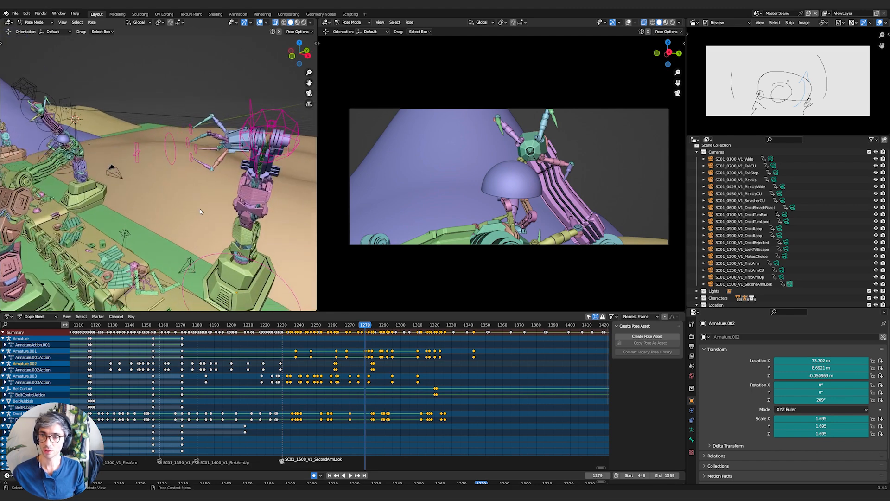
pyautogui.keyDown('shift'); pyautogui.moveTo(140, 205); pyautogui.dragTo(227, 252, button='middle'); pyautogui.keyUp('shift')
pyautogui.press('Tab')
pyautogui.click(116, 186)
# Select the Armature.003 arm and put it in Pose Mode
pyautogui.moveTo(116, 186); pyautogui.dragTo(137, 198, button='middle')
pyautogui.click(138, 199)
pyautogui.hotkey('ctrl', 'Tab')
pyautogui.moveTo(163, 248); pyautogui.dragTo(213, 221, button='middle')
pyautogui.scroll(3, 119, 82)
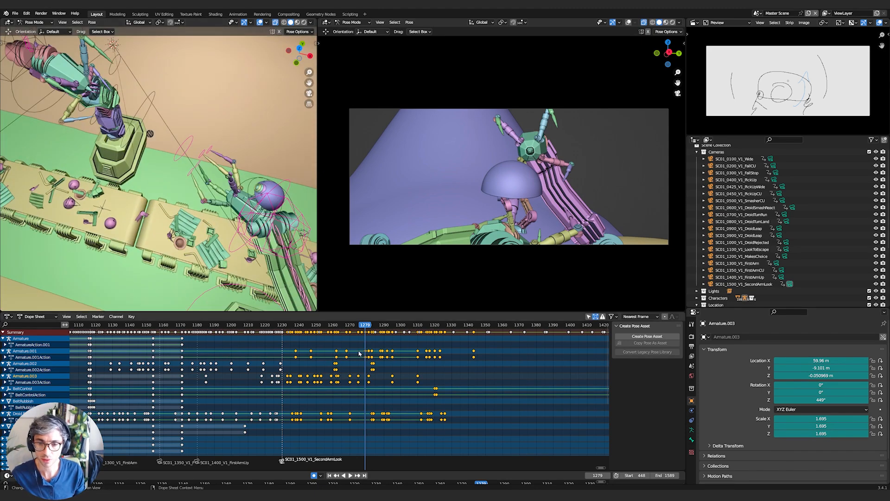
# Review SecondArmLook up to frame 1275 and select the Armature.003 arm's MasterTarget control
pyautogui.moveTo(285, 326); pyautogui.dragTo(352, 326)
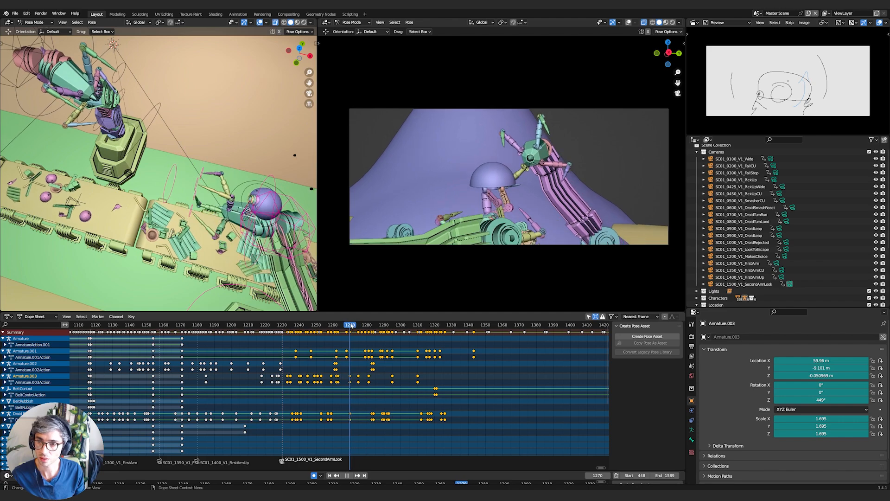
pyautogui.moveTo(208, 266); pyautogui.dragTo(154, 216, button='middle')
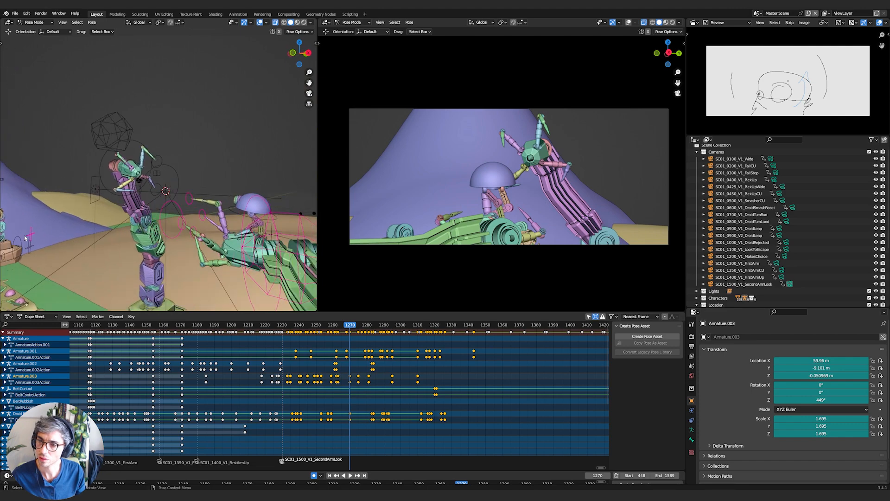
pyautogui.press('space')
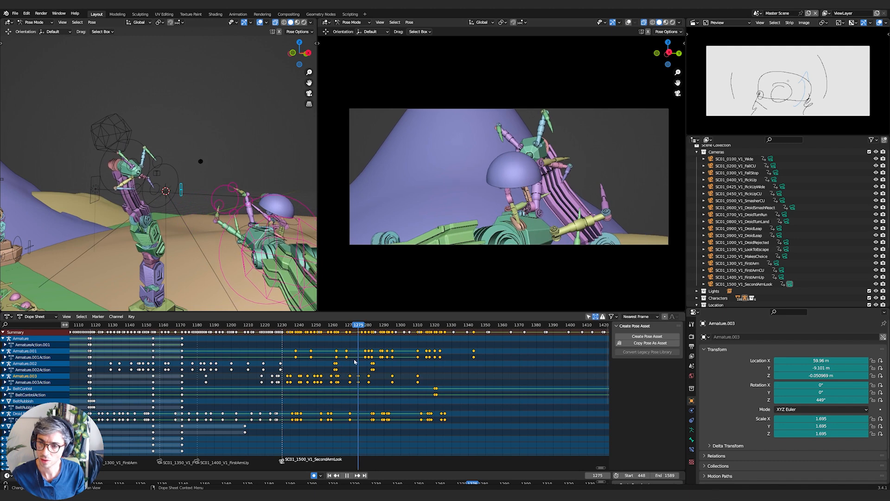
pyautogui.press('Escape')
# Show the MasterTarget curves in the Graph Editor and delete all of its keys at frame 1275
pyautogui.hotkey('ctrl', 'Tab')
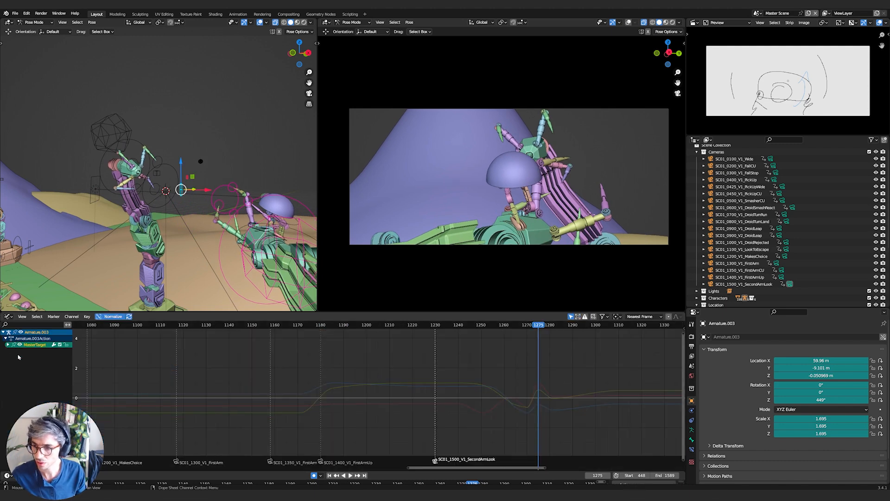
pyautogui.click(8, 344)
pyautogui.press('a')
pyautogui.moveTo(422, 382)
pyautogui.mouseDown(button='middle')
pyautogui.moveTo(226, 384)
pyautogui.moveTo(383, 396)
pyautogui.moveTo(417, 387)
pyautogui.mouseUp(button='middle')
pyautogui.moveTo(361, 396); pyautogui.dragTo(409, 398, button='middle')
pyautogui.click(356, 383)
pyautogui.moveTo(376, 358); pyautogui.dragTo(359, 418)
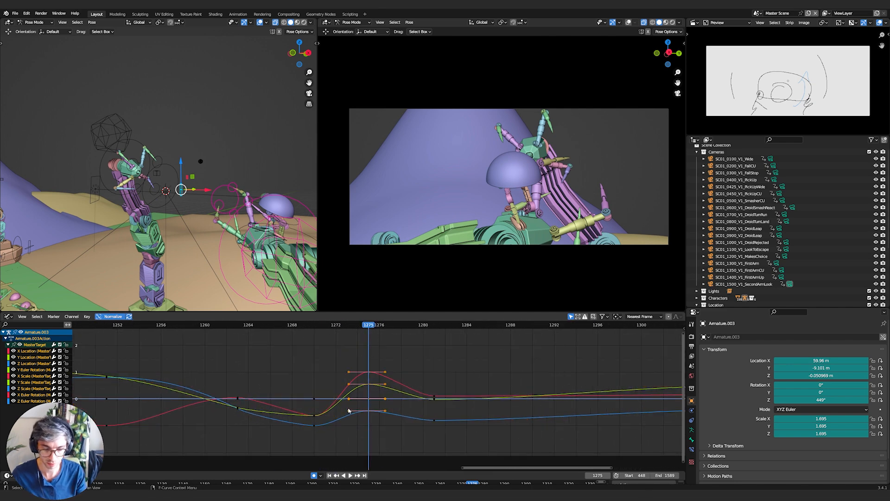
pyautogui.press('Delete')
# Play back the arm's motion up to frame 1300, including a pass from about frame 1252
pyautogui.click(271, 325)
pyautogui.press('space')
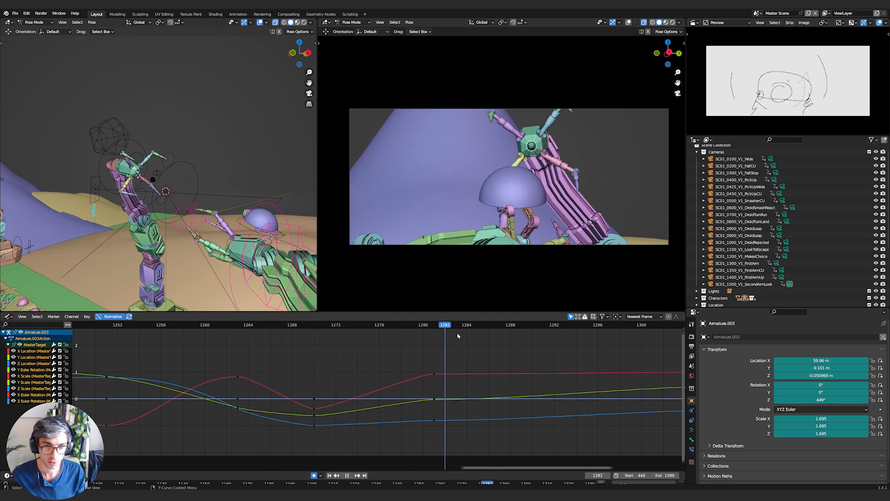
pyautogui.press('Escape')
pyautogui.click(117, 324)
pyautogui.press('space')
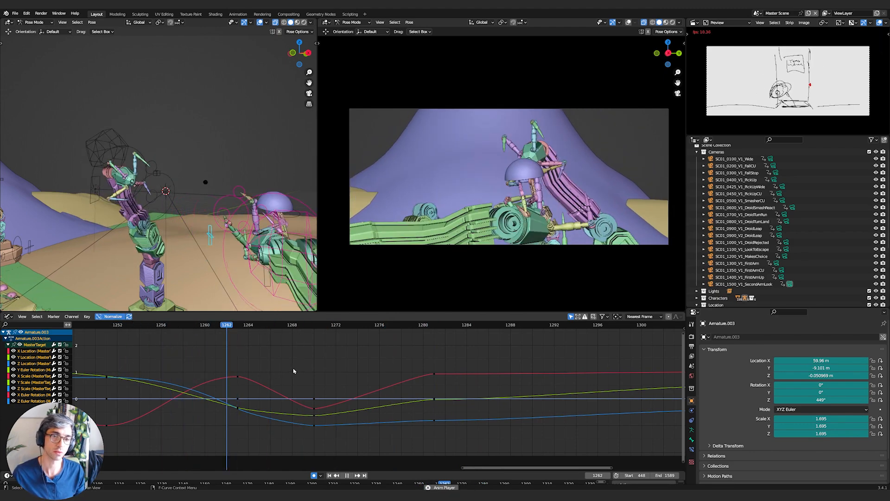
pyautogui.press('space')
pyautogui.scroll(-8, 287, 366)
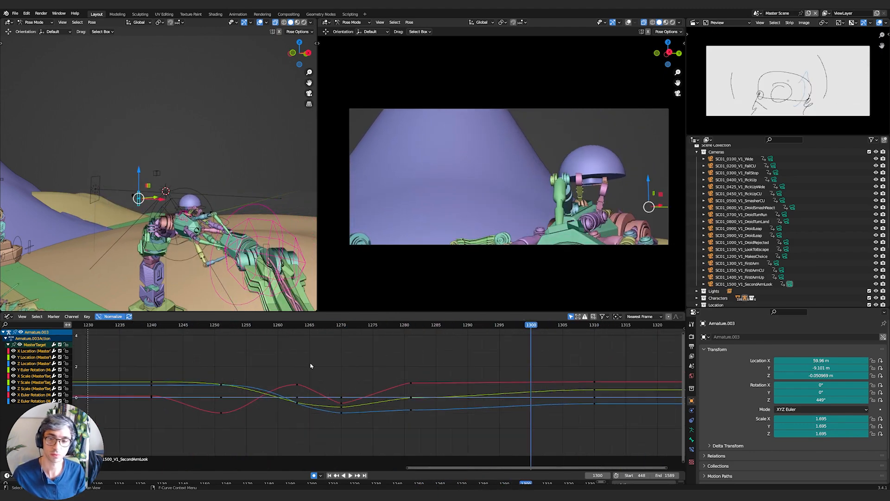
# Replay SecondArmLook from the start of the shot, first to frame 1292 and again to frame 1276
pyautogui.click(271, 324)
pyautogui.press('space')
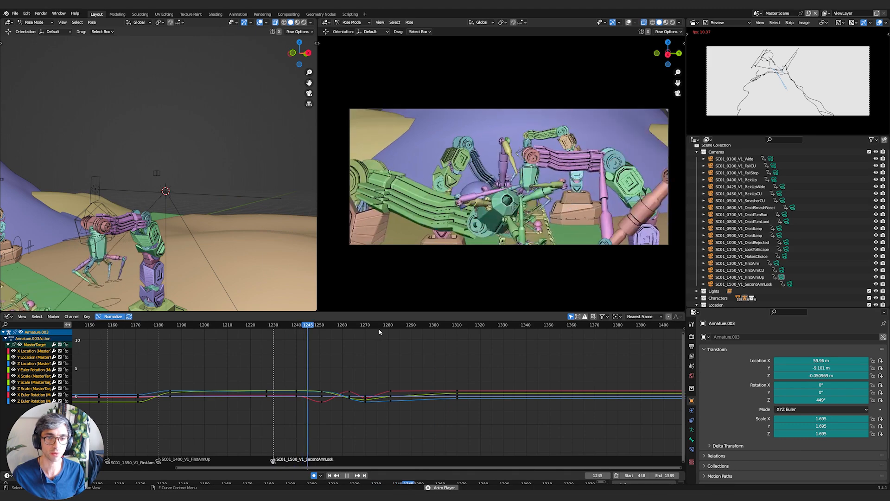
pyautogui.press('space')
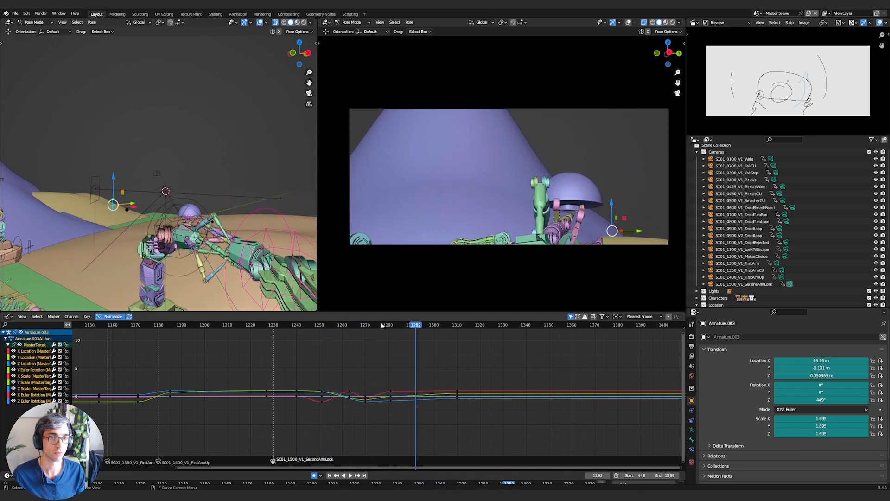
pyautogui.click(273, 324)
pyautogui.press('space')
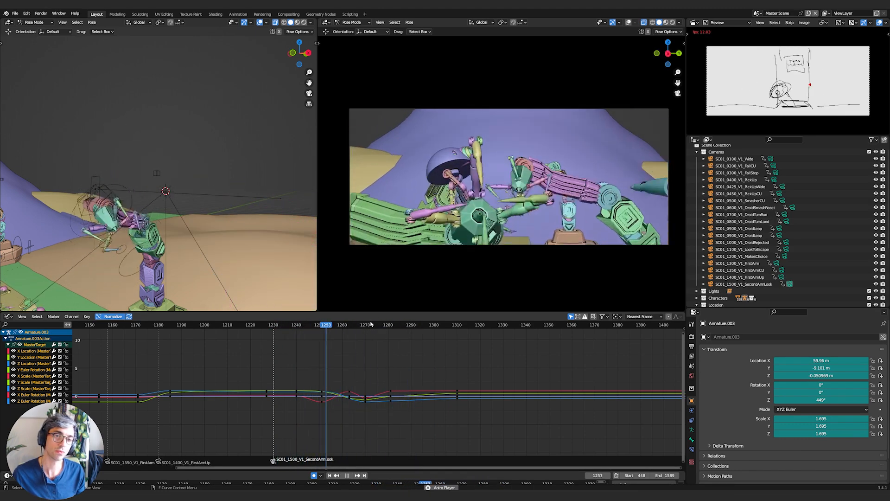
pyautogui.press('space')
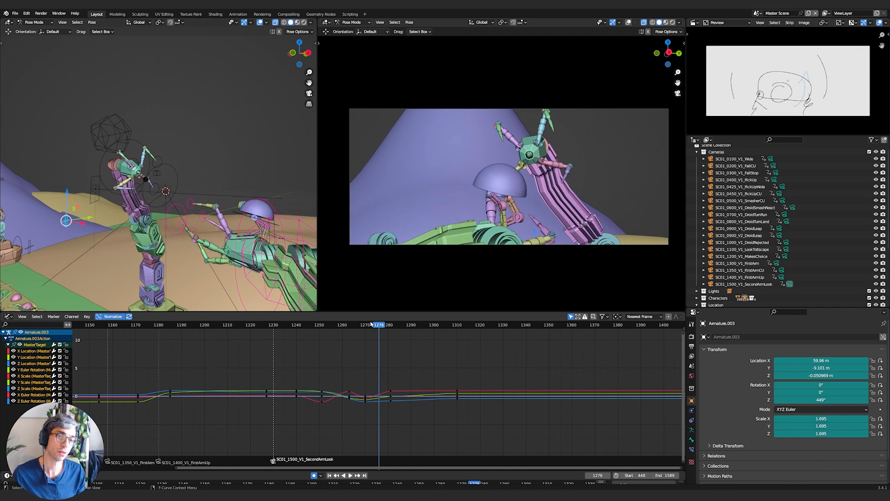
# Step frame by frame from 1276, replay the shot from its start, and scrub to frame 1281
pyautogui.press('Right')
pyautogui.press('Right')
pyautogui.press('Right')
pyautogui.press('Right')
pyautogui.press('Right')
pyautogui.press('Right')
pyautogui.press('Right')
pyautogui.click(283, 325)
pyautogui.press('space')
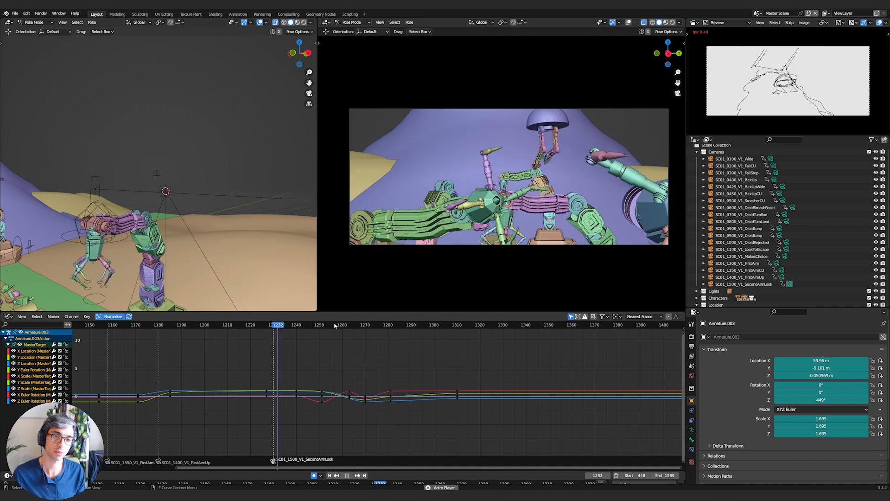
pyautogui.press('space')
pyautogui.moveTo(403, 328)
pyautogui.mouseDown()
pyautogui.moveTo(384, 328)
pyautogui.moveTo(390, 332)
pyautogui.mouseUp()
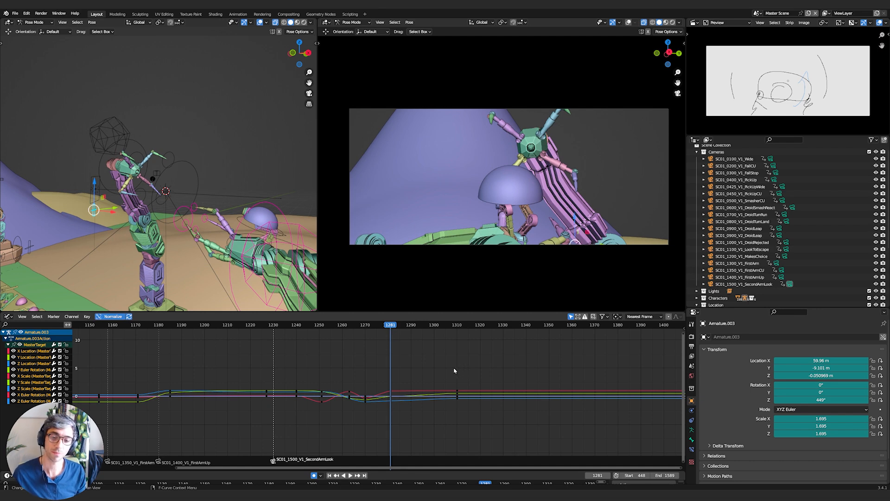
# Switch to the Dope Sheet and insert keyframes on only the selected channels at frames 1281 and 1282
pyautogui.hotkey('ctrl', 'Tab')
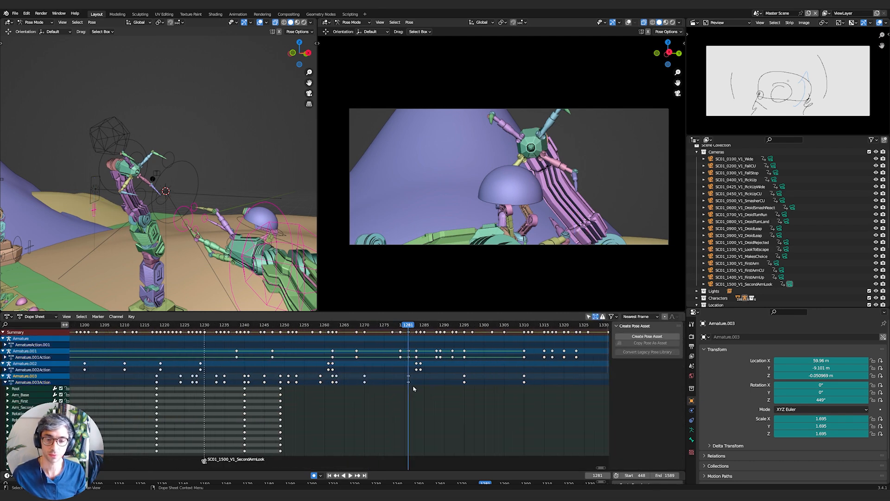
pyautogui.press('i')
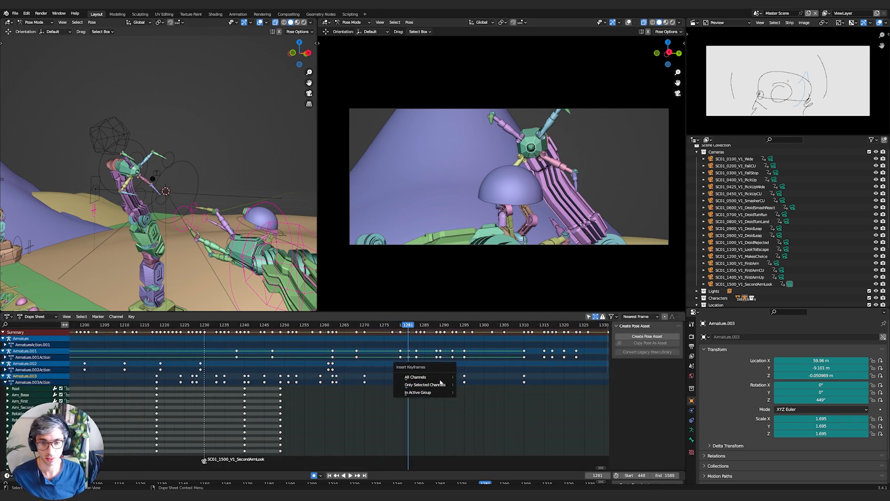
pyautogui.click(443, 384)
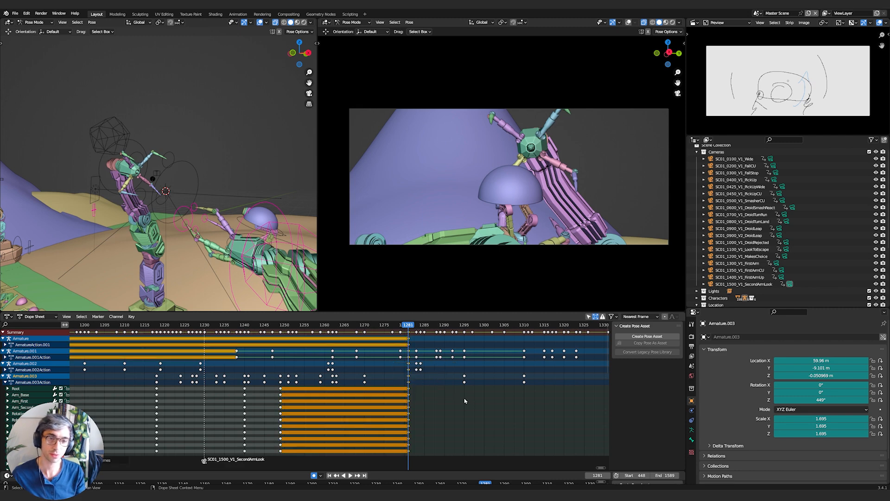
pyautogui.press('Right')
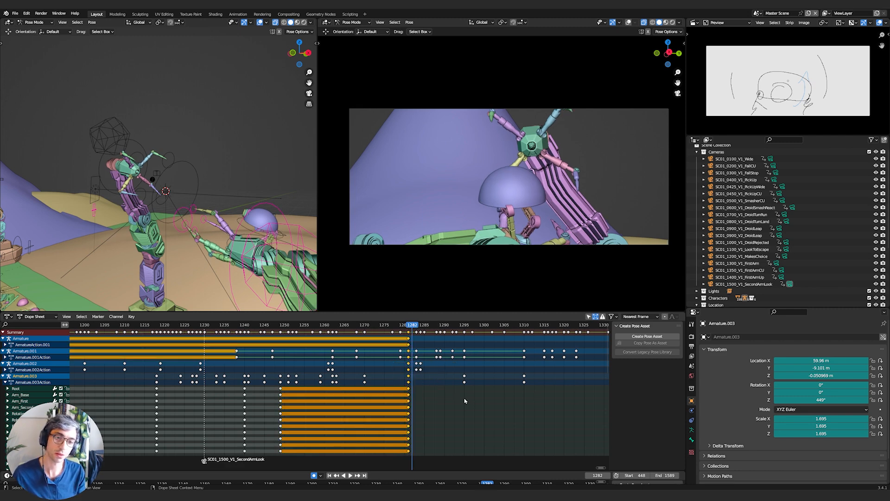
pyautogui.press('i')
pyautogui.click(442, 397)
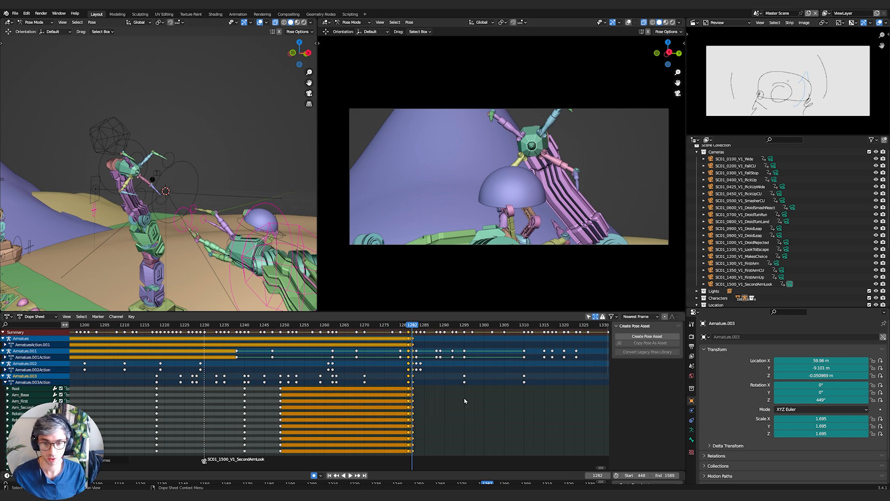
# Set the handle type of the keyframes at frame 1281 to Free
pyautogui.click(421, 343)
pyautogui.click(409, 332)
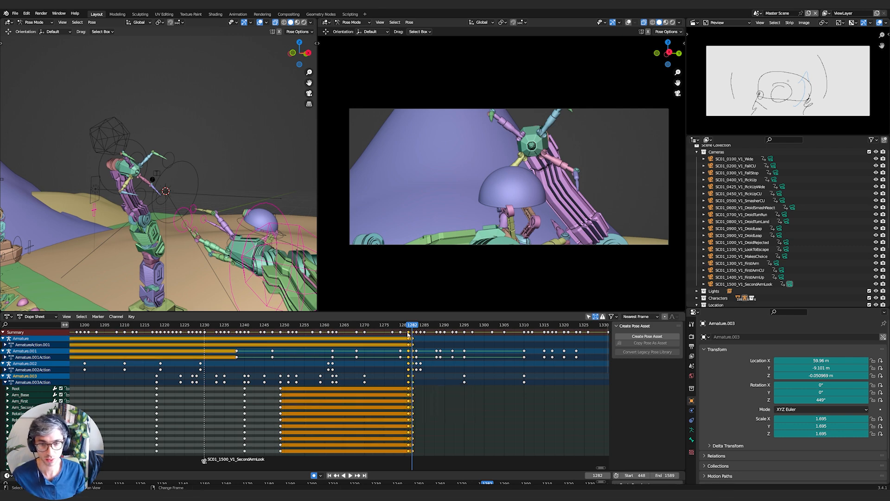
pyautogui.rightClick(408, 332)
pyautogui.moveTo(405, 366)
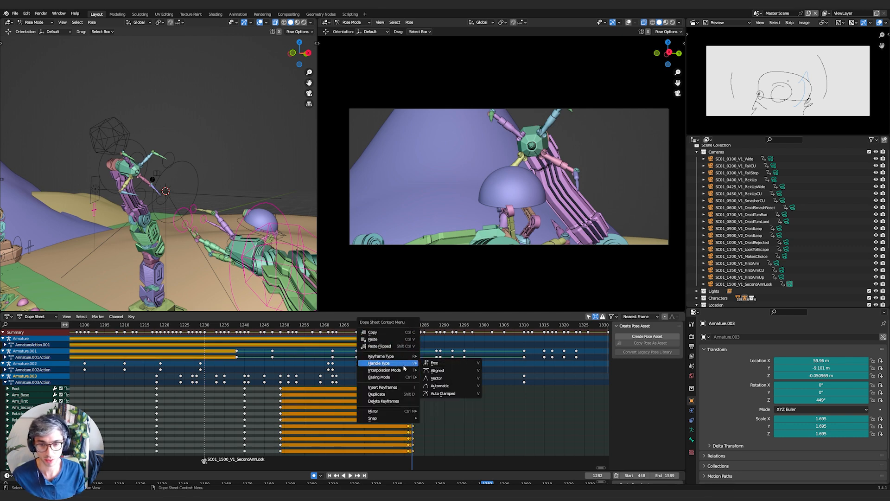
pyautogui.click(437, 364)
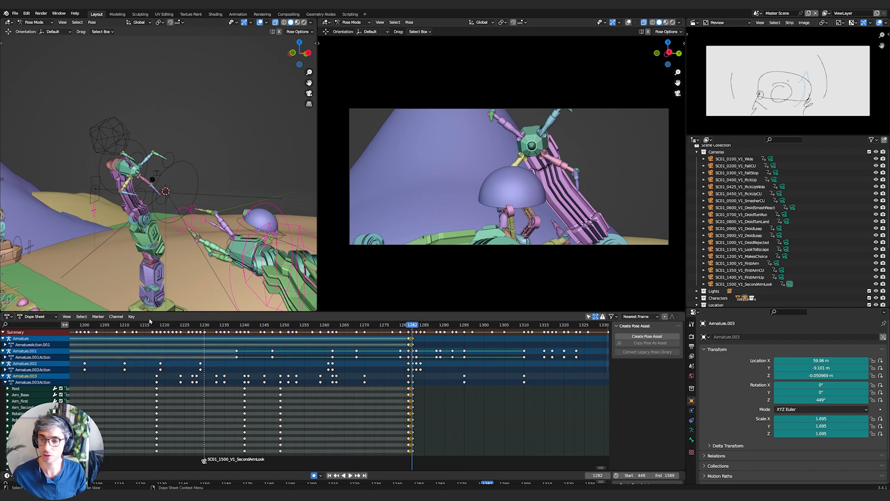
# Select all keyframes after the current frame and move them later so they start at about frame 1333
pyautogui.click(81, 316)
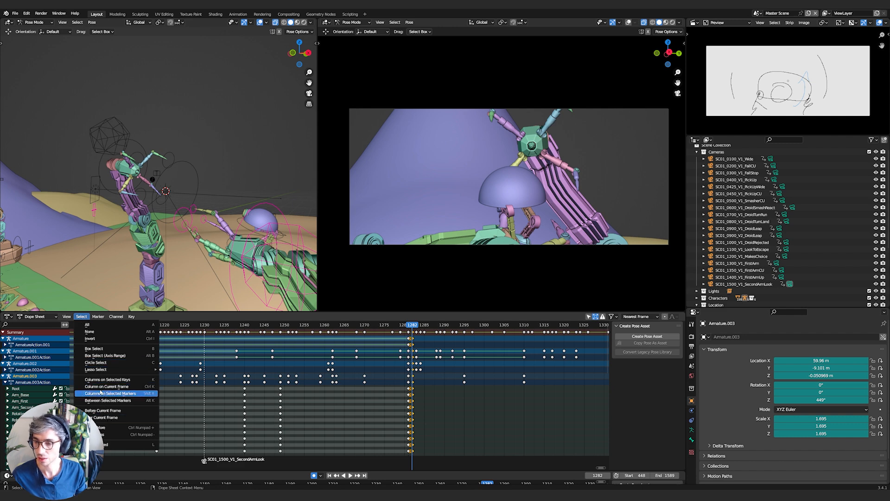
pyautogui.click(122, 418)
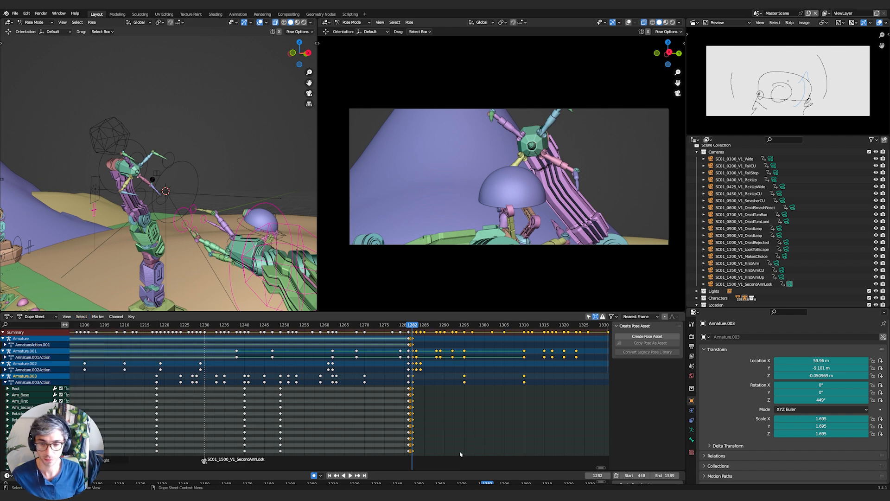
pyautogui.scroll(-15, 460, 448)
pyautogui.moveTo(449, 431)
pyautogui.mouseDown(button='middle')
pyautogui.moveTo(421, 427)
pyautogui.moveTo(341, 444)
pyautogui.moveTo(343, 428)
pyautogui.moveTo(435, 429)
pyautogui.mouseUp(button='middle')
pyautogui.moveTo(351, 408); pyautogui.dragTo(380, 407, button='middle')
pyautogui.click(98, 317)
pyautogui.click(98, 317)
pyautogui.scroll(5, 288, 409)
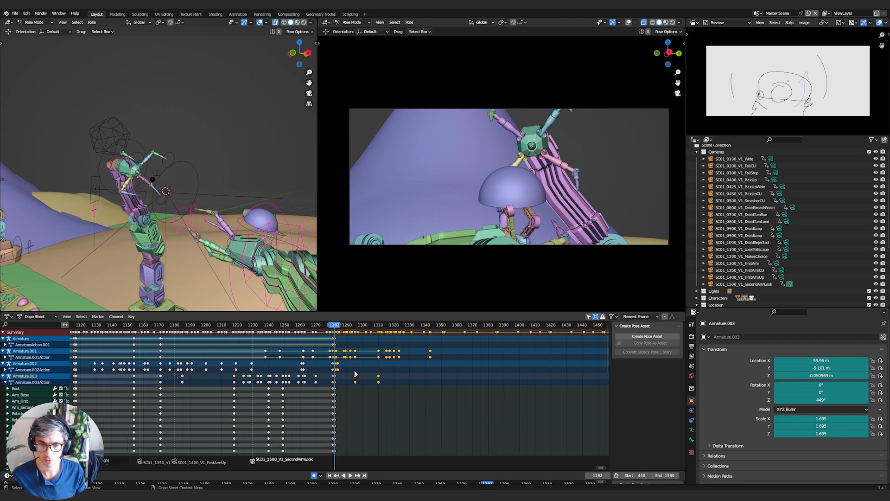
pyautogui.click(518, 389)
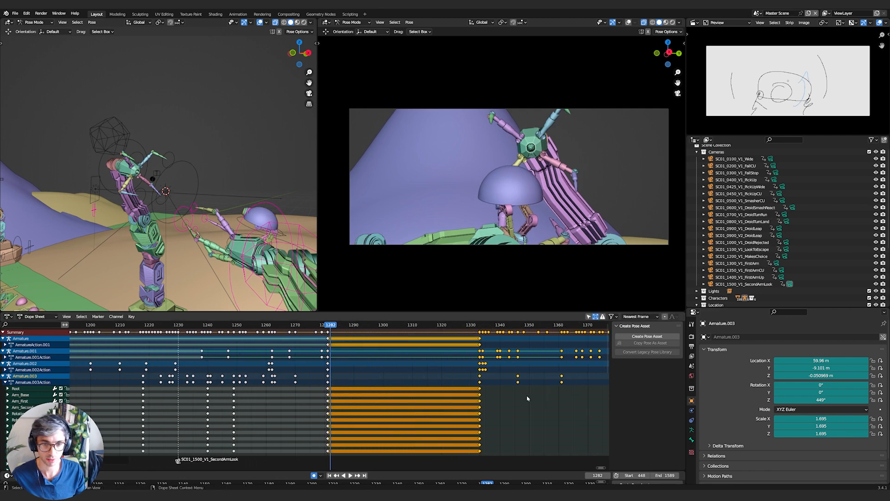
pyautogui.click(524, 397)
# Play the retimed animation from frame 1281, replay it from about frame 1260, and return to frame 1281
pyautogui.click(325, 325)
pyautogui.press('space')
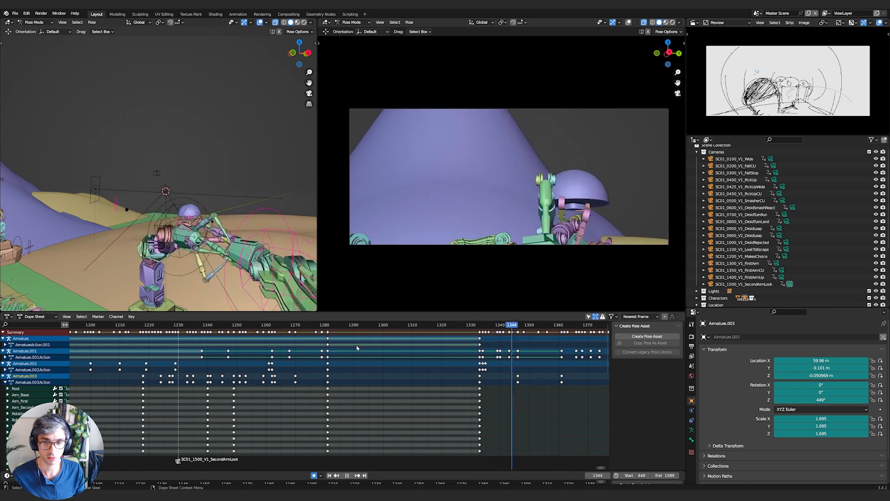
pyautogui.click(332, 325)
pyautogui.click(266, 325)
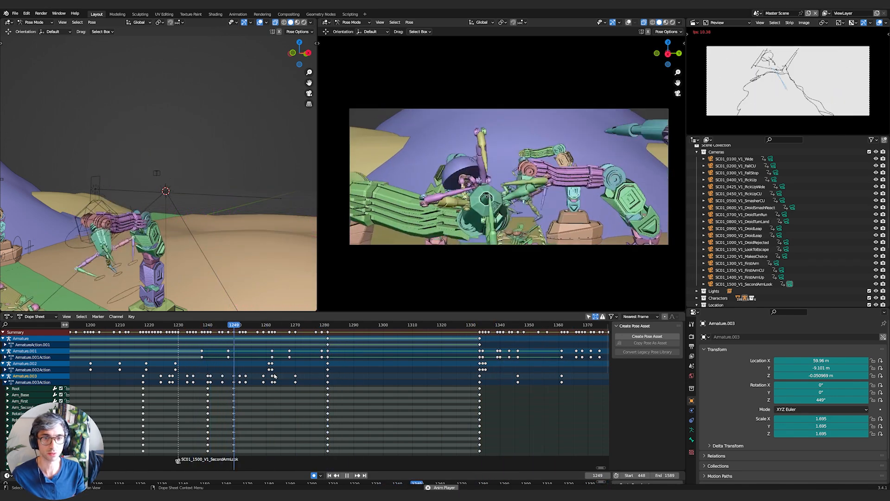
pyautogui.click(266, 325)
pyautogui.press('space')
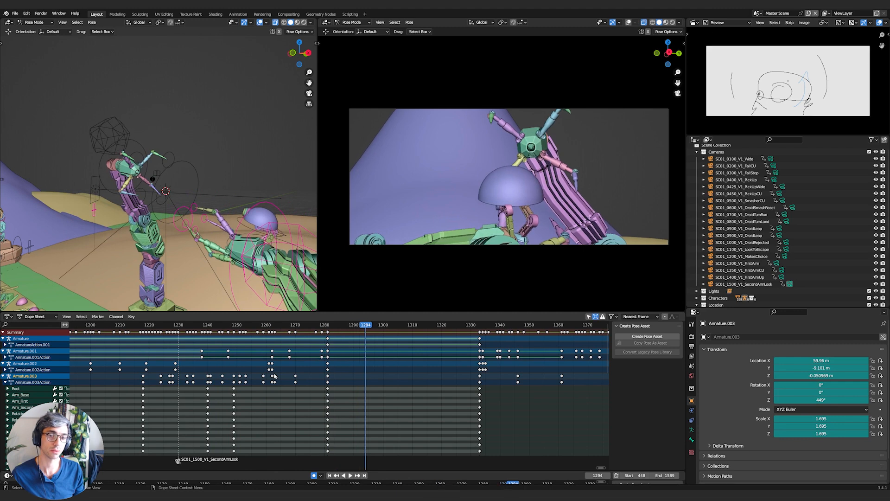
pyautogui.hotkey('shift', 'ctrl', 'space')
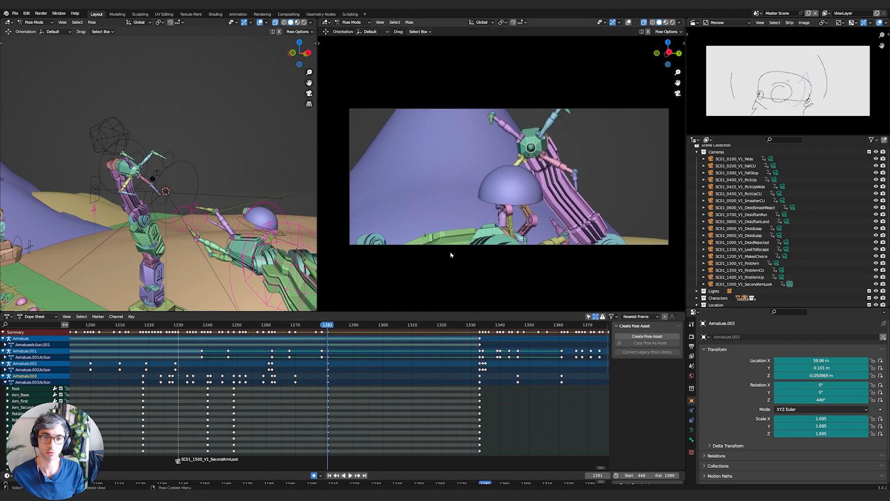
# Select the SC01_1500_V1_SecondArmLook camera, set the orientation to Local, and rotate it about -2.44° around its Y axis at frame 1281
pyautogui.click(744, 284)
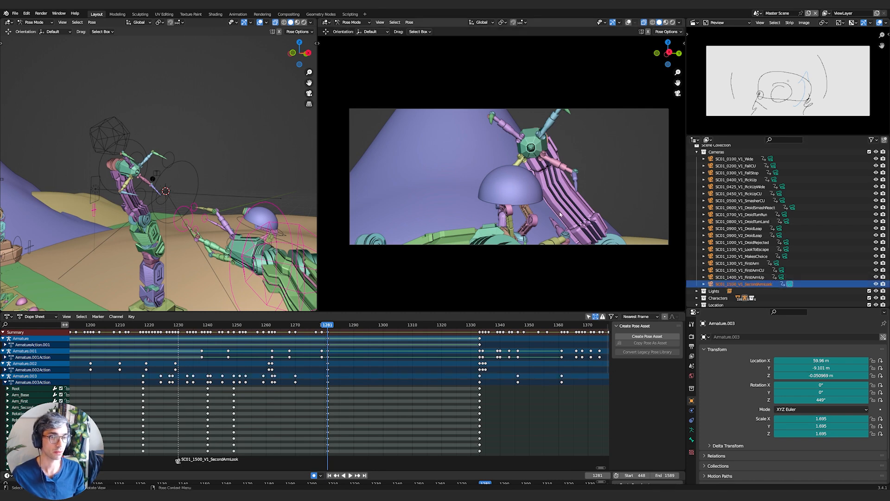
pyautogui.click(544, 215)
pyautogui.click(783, 284)
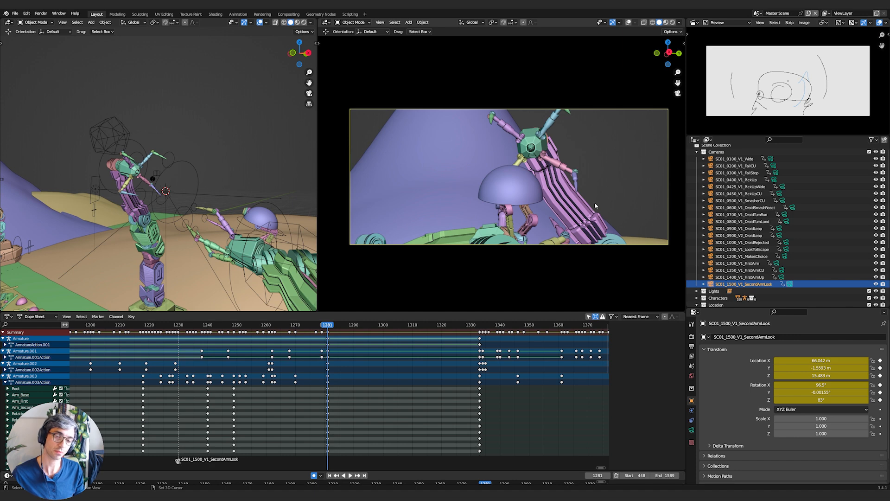
pyautogui.press('r')
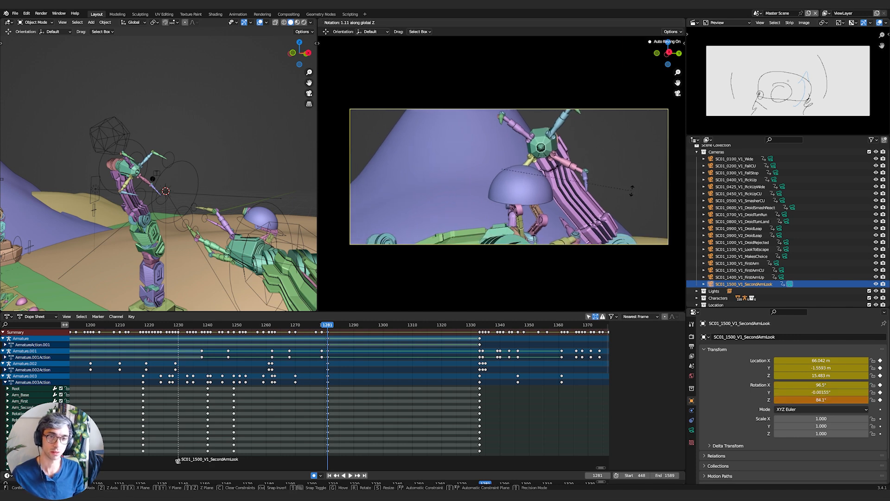
pyautogui.rightClick(631, 188)
pyautogui.press(',')
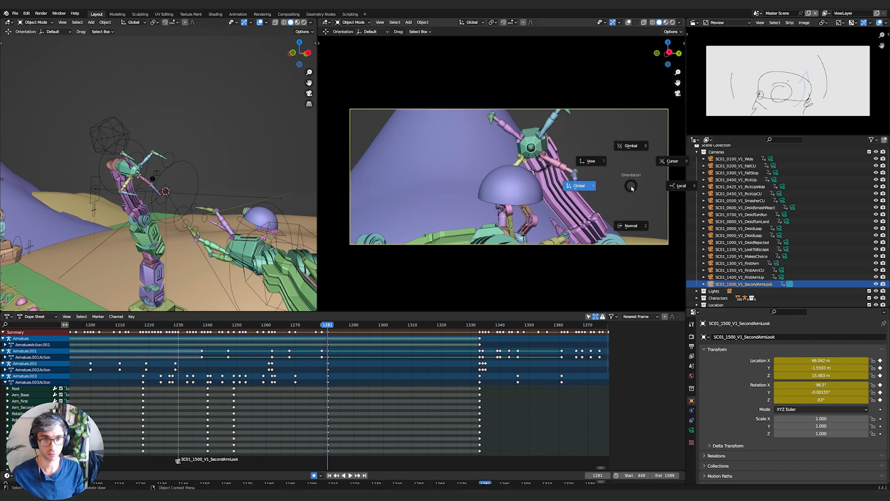
pyautogui.click(663, 189)
pyautogui.press('y')
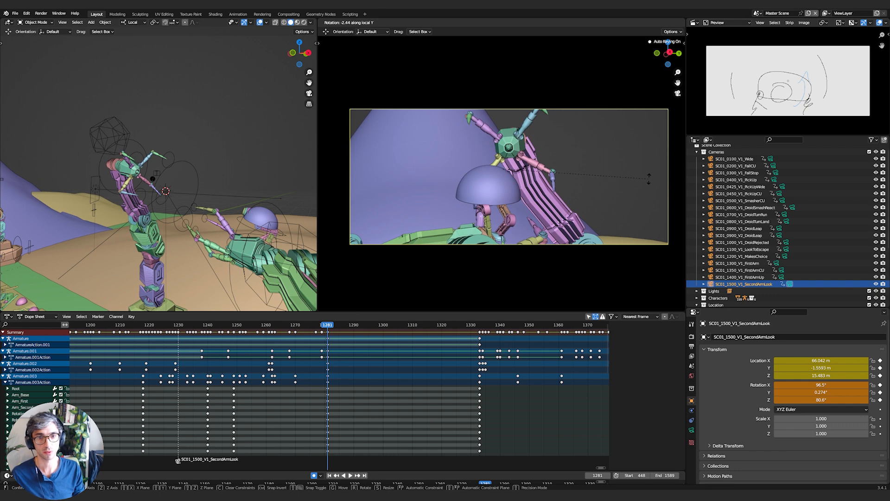
pyautogui.click(648, 178)
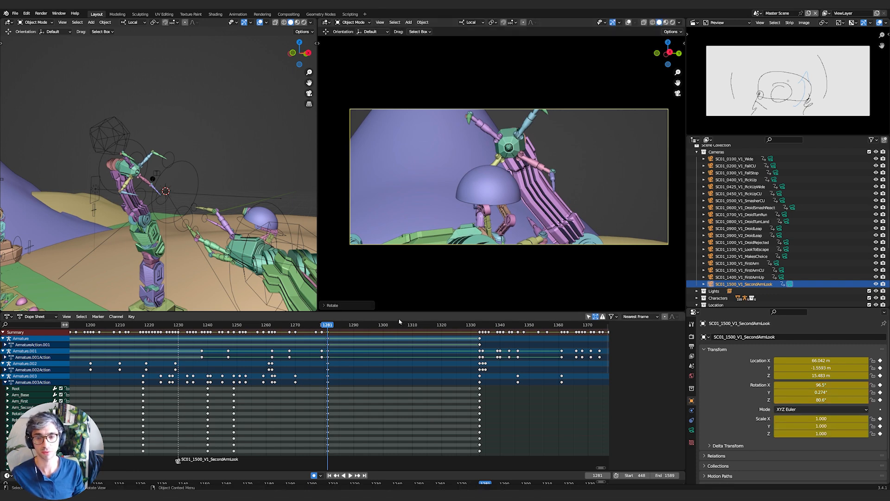
# Scrub back to frame 1259, show the camera's animation curves in the Graph Editor, and play the move
pyautogui.moveTo(328, 327); pyautogui.dragTo(263, 355)
pyautogui.hotkey('ctrl', 'Tab')
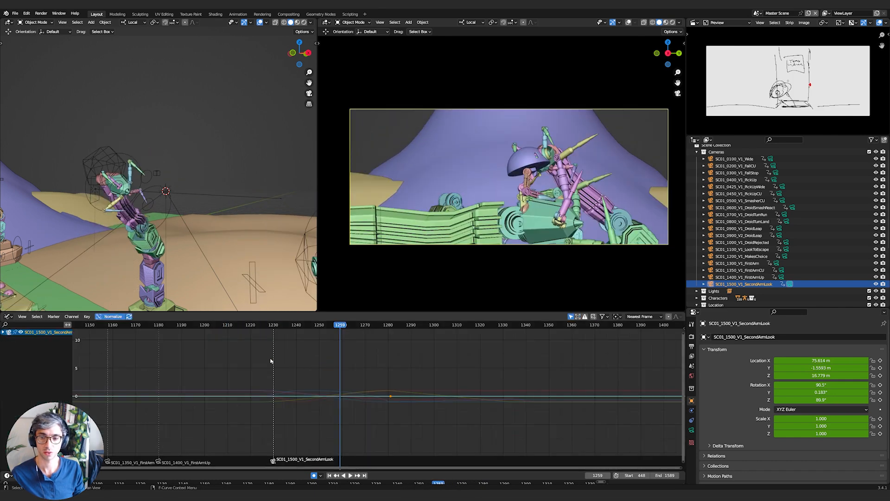
pyautogui.press('a')
pyautogui.keyDown('ctrl'); pyautogui.moveTo(334, 377); pyautogui.dragTo(359, 356, button='middle'); pyautogui.keyUp('ctrl')
pyautogui.scroll(-2, 359, 356)
pyautogui.press('space')
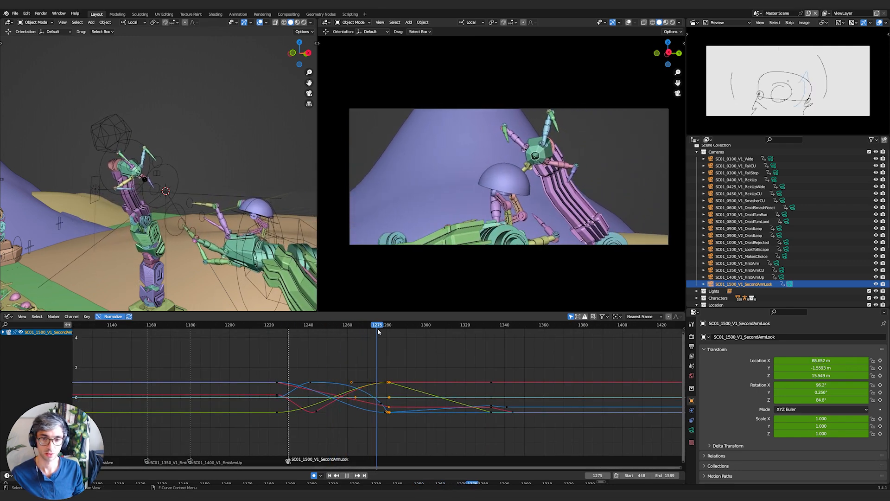
# Rotate the camera around its local Y axis at frame 1264 to bring its Z rotation to about 84.1°
pyautogui.moveTo(384, 333); pyautogui.dragTo(355, 351)
pyautogui.press('y')
pyautogui.press('y')
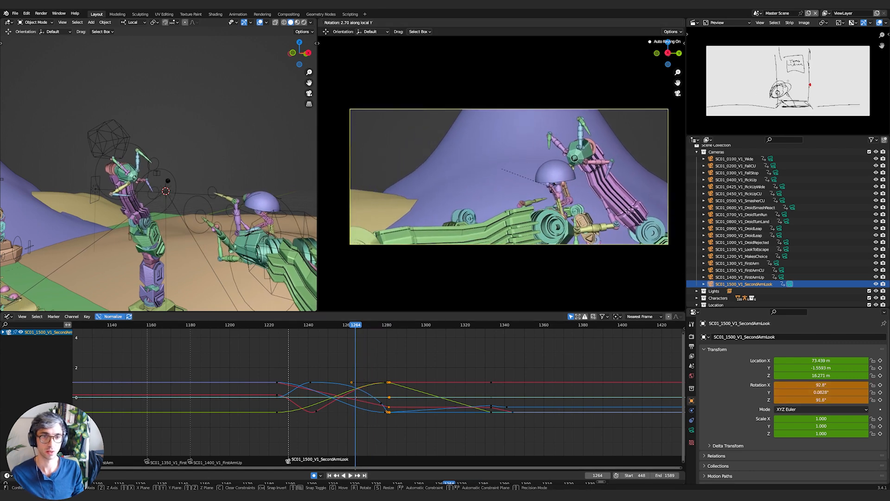
pyautogui.click(551, 196)
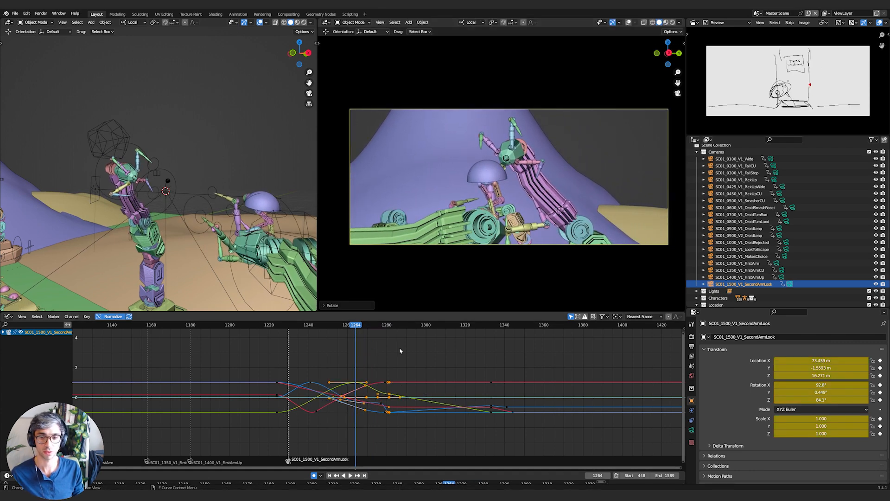
# Scrub the camera move up to frame 1279 and smooth the kink in its Z rotation curve just before frame 1281
pyautogui.moveTo(299, 327); pyautogui.dragTo(386, 328)
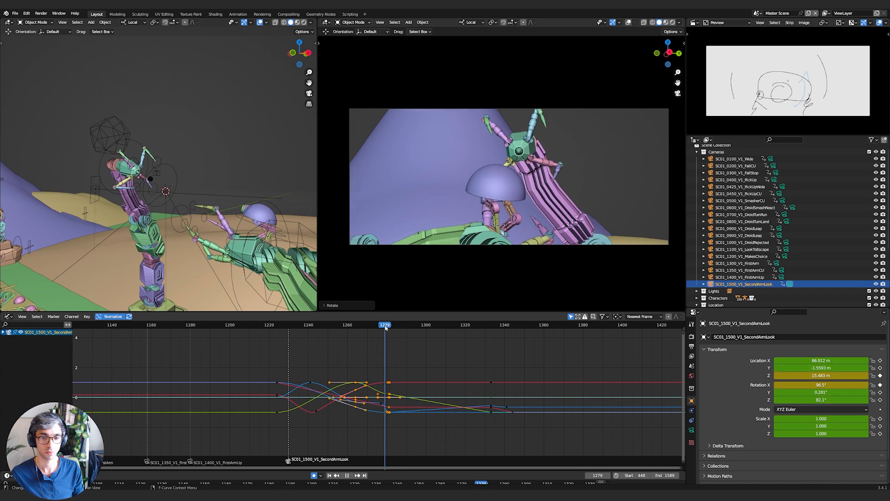
pyautogui.keyDown('ctrl'); pyautogui.moveTo(428, 392); pyautogui.dragTo(447, 376, button='middle'); pyautogui.keyUp('ctrl')
pyautogui.click(444, 396)
pyautogui.scroll(-2, 476, 380)
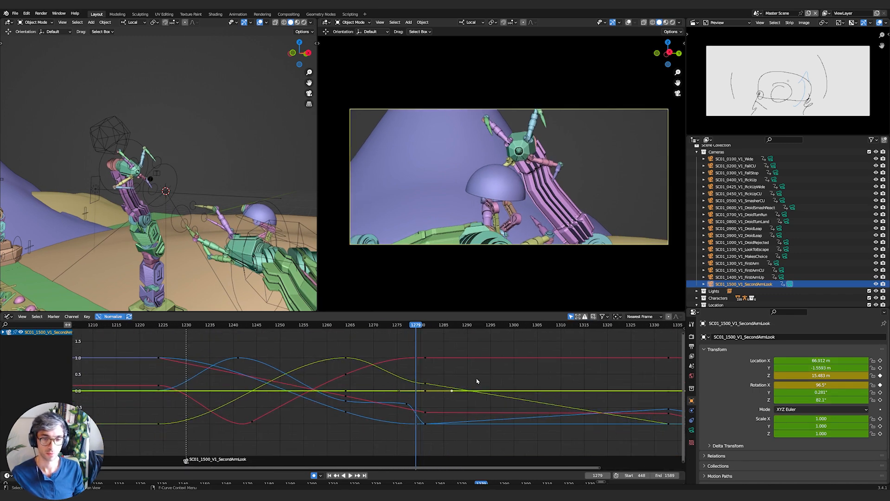
pyautogui.click(424, 423)
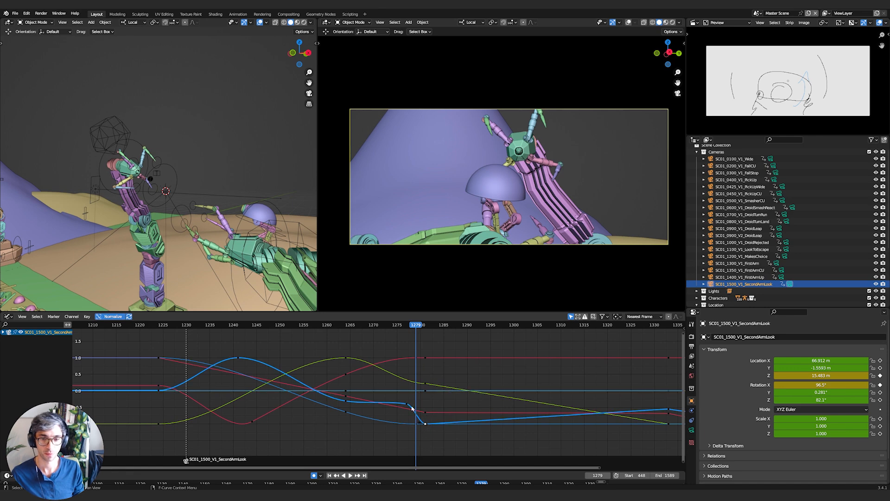
# Play the camera move from about frame 1262 past 1281, and replay it from about frame 1250 and from 1230
pyautogui.click(334, 324)
pyautogui.press('space')
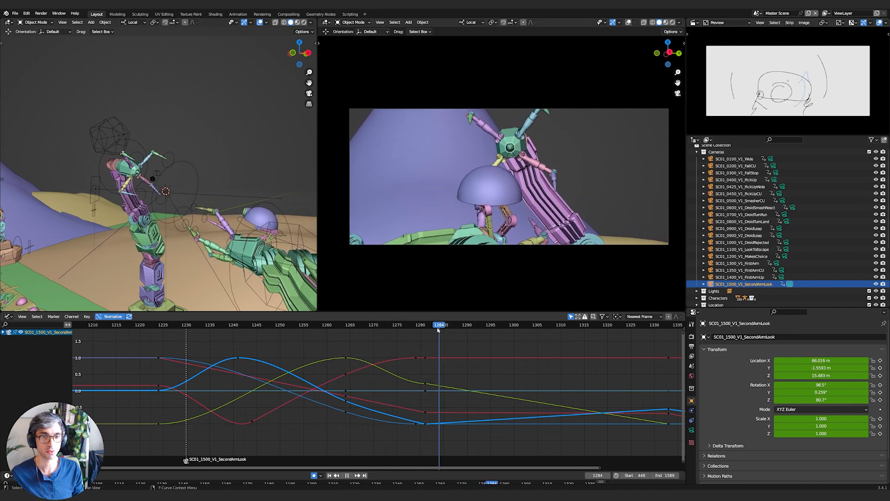
pyautogui.click(278, 325)
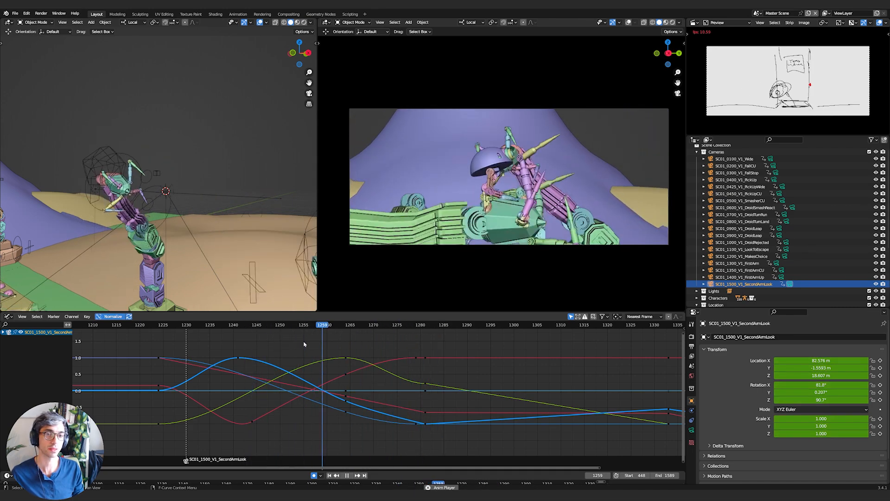
pyautogui.click(186, 325)
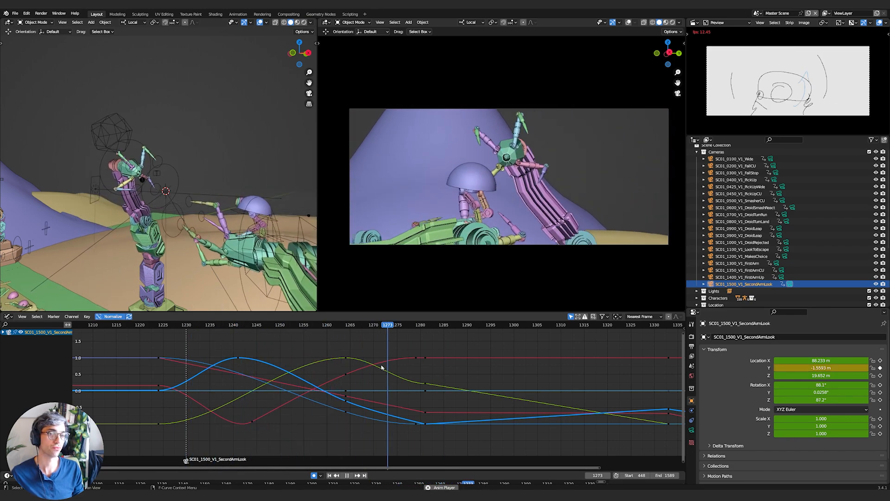
pyautogui.press('space')
# Replay SecondArmLook from near its start twice more and scrub to frame 1263
pyautogui.click(189, 325)
pyautogui.press('space')
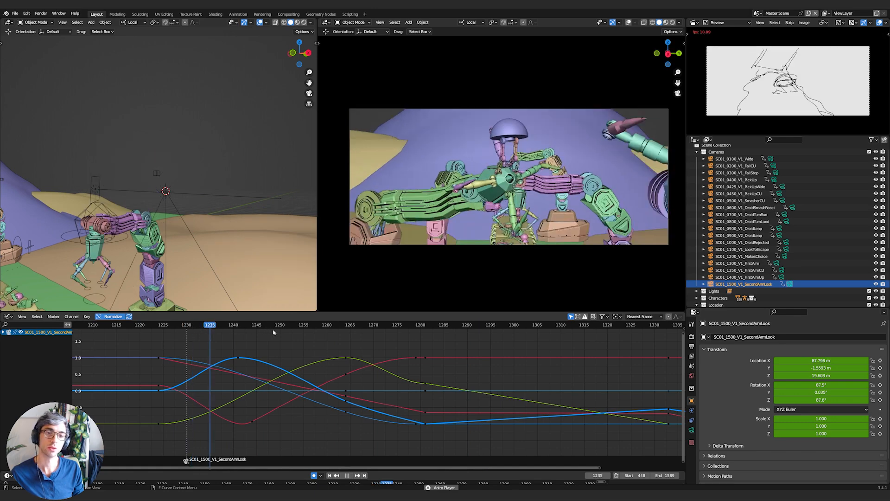
pyautogui.press('space')
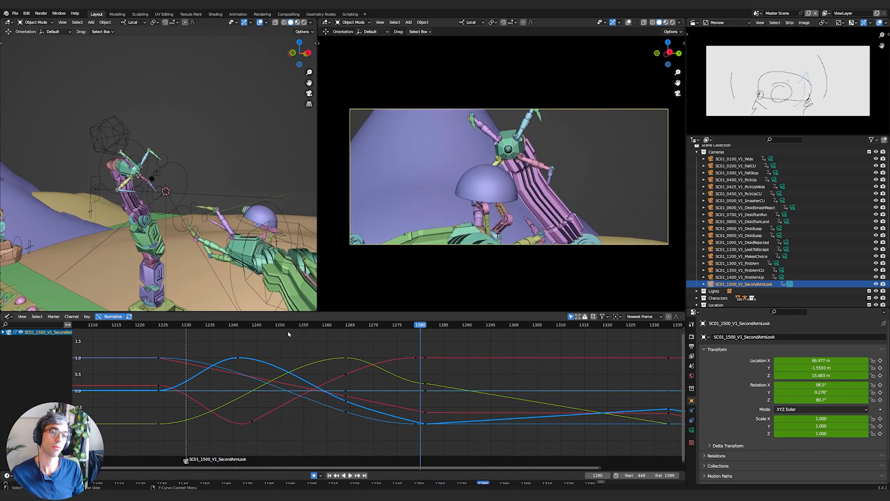
pyautogui.click(199, 327)
pyautogui.press('space')
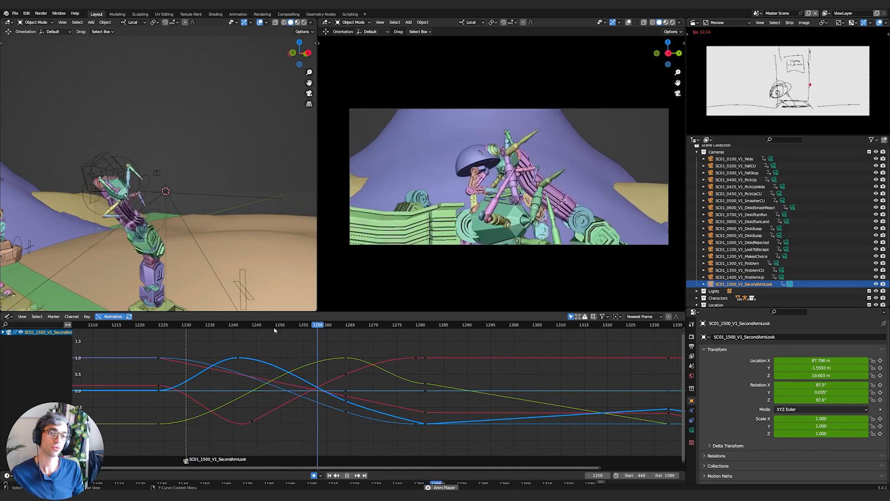
pyautogui.press('space')
pyautogui.moveTo(263, 326); pyautogui.dragTo(341, 326)
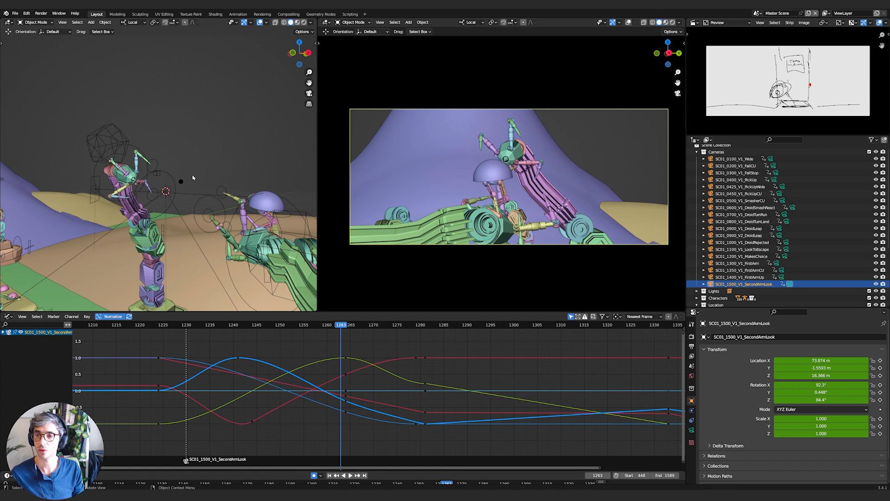
# Select the Armature.003 arm, pick its MasterTarget bone in Pose Mode, and select all its curves, framing them around frame 1263
pyautogui.moveTo(227, 166); pyautogui.dragTo(233, 180, button='middle')
pyautogui.click(251, 238)
pyautogui.click(257, 291)
pyautogui.click(241, 232)
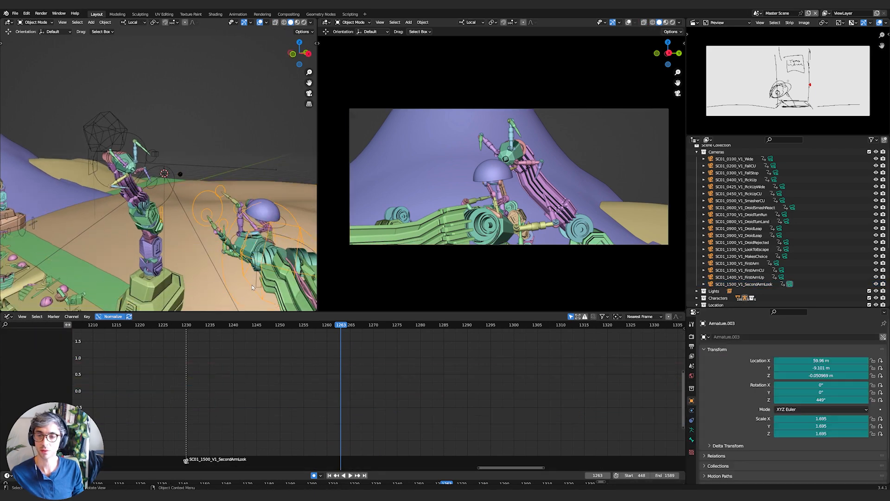
pyautogui.moveTo(241, 232); pyautogui.dragTo(228, 231, button='middle')
pyautogui.click(174, 213)
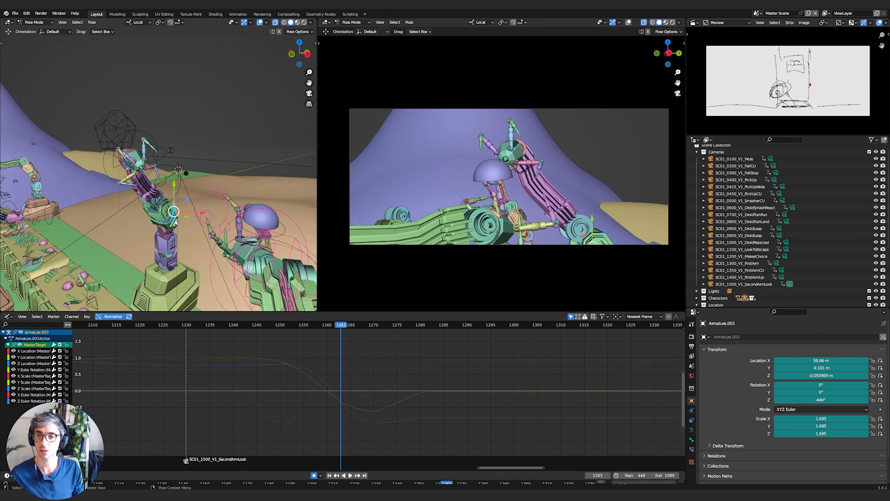
pyautogui.press('a')
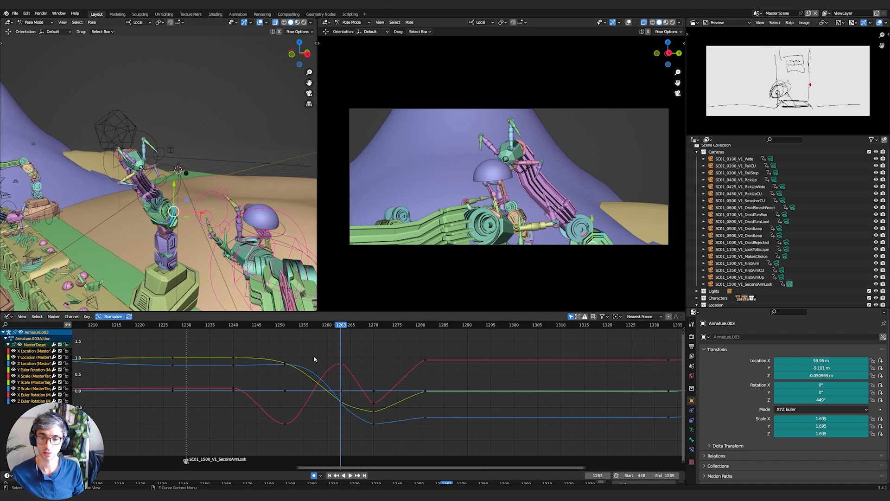
pyautogui.moveTo(244, 363); pyautogui.dragTo(272, 360, button='middle')
pyautogui.keyDown('ctrl'); pyautogui.moveTo(389, 345); pyautogui.dragTo(400, 352, button='middle'); pyautogui.keyUp('ctrl')
pyautogui.moveTo(347, 348); pyautogui.dragTo(378, 346, button='middle')
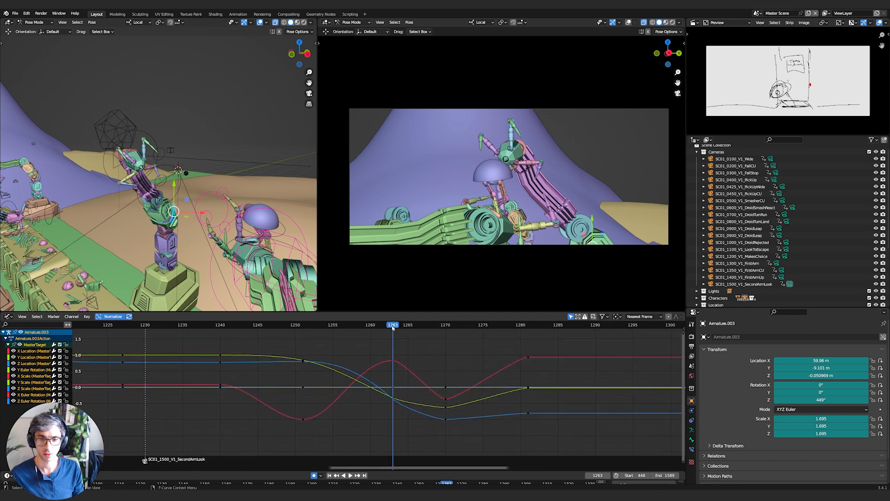
# Remove the MasterTarget bone's X Location key at frame 1270, move its frame 1263 key to frame 1275, and replay the motion
pyautogui.hotkey('shift', 'ctrl', 'space')
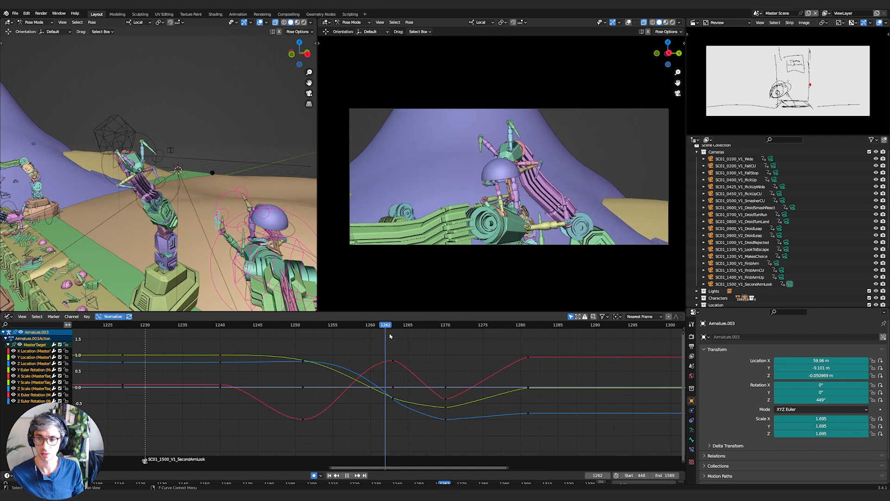
pyautogui.click(38, 354)
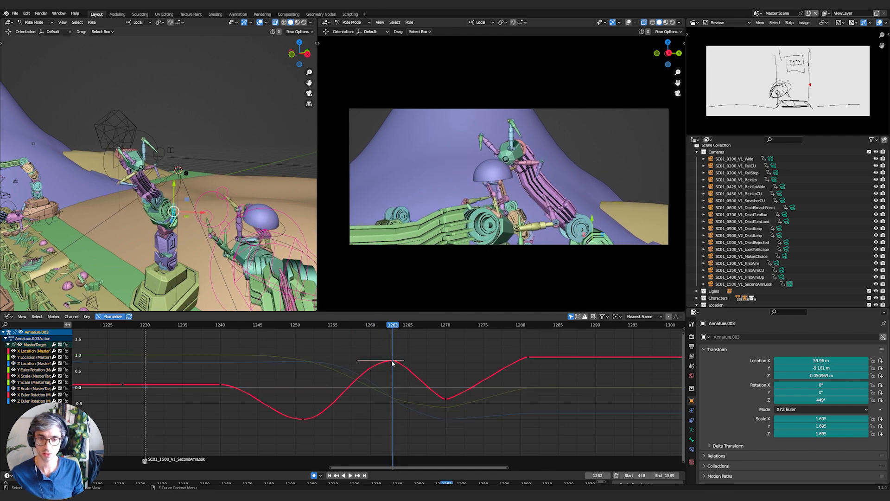
pyautogui.press('space')
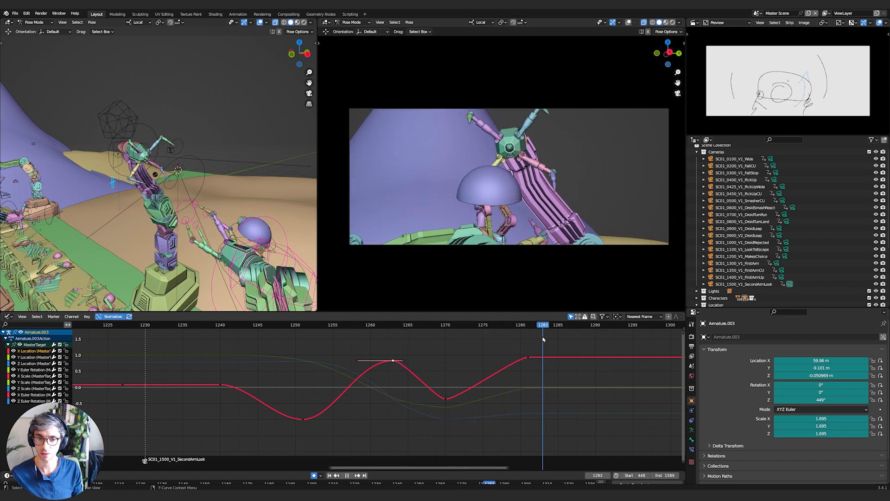
pyautogui.moveTo(396, 349); pyautogui.dragTo(461, 411)
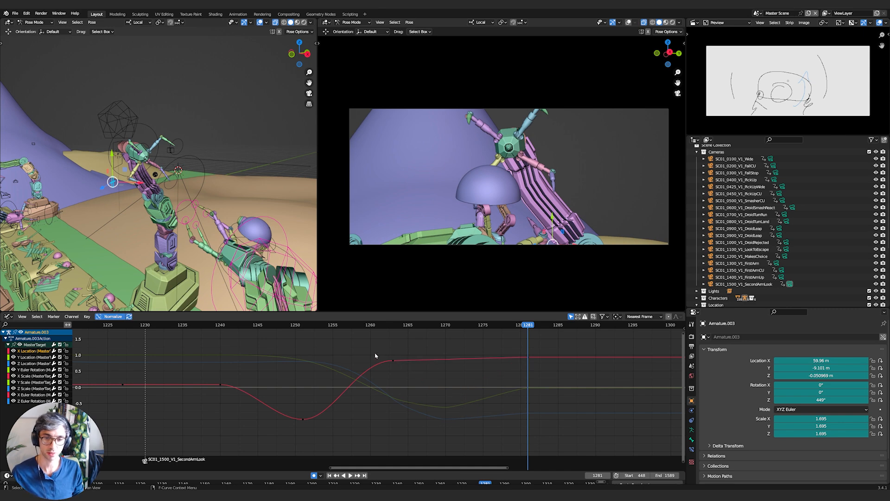
pyautogui.press('g')
pyautogui.click(499, 374)
pyautogui.moveTo(273, 327); pyautogui.dragTo(357, 335)
pyautogui.moveTo(234, 254); pyautogui.dragTo(263, 278, button='middle')
pyautogui.click(237, 327)
pyautogui.press('space')
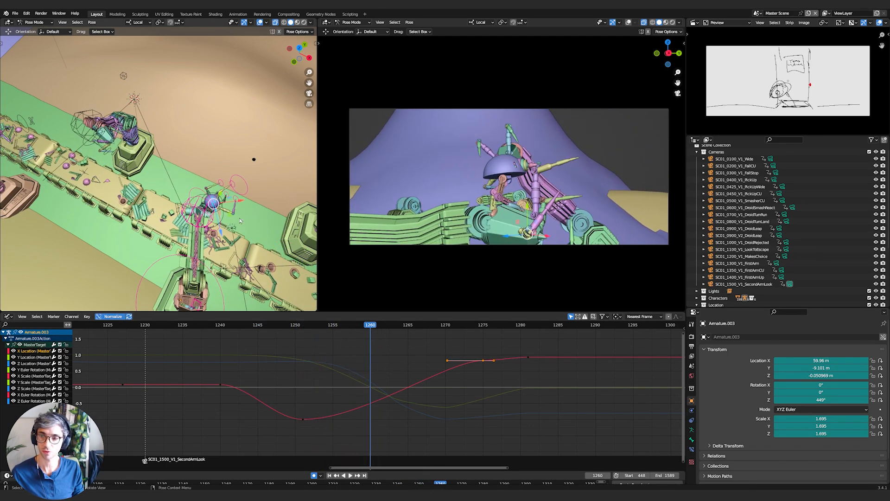
pyautogui.click(45, 358)
pyautogui.moveTo(370, 381); pyautogui.dragTo(338, 382, button='middle')
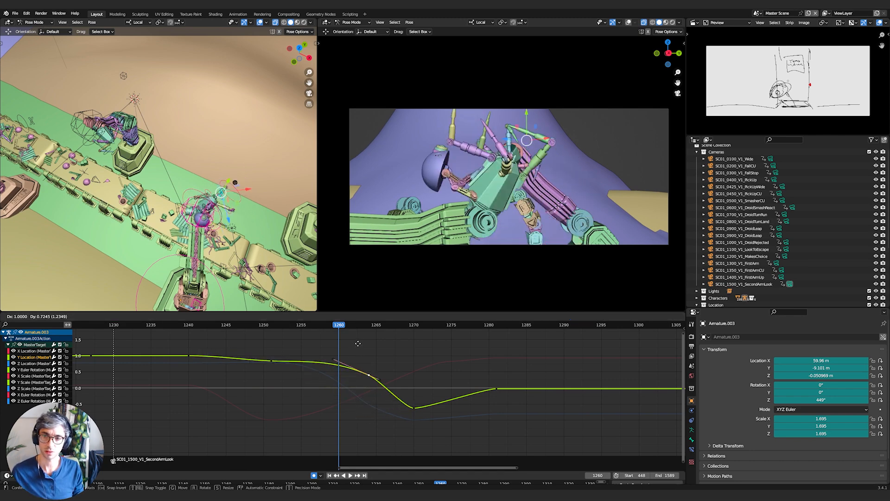
pyautogui.press('Escape')
pyautogui.click(34, 364)
pyautogui.press('g')
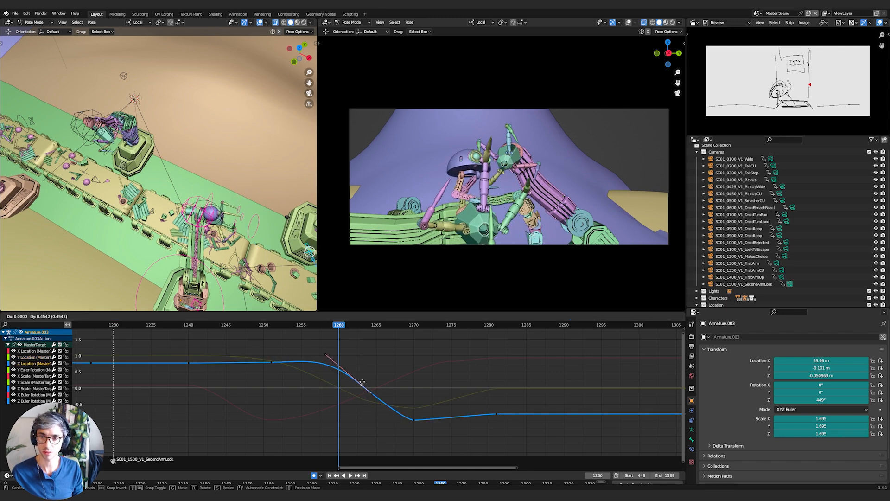
pyautogui.press('Escape')
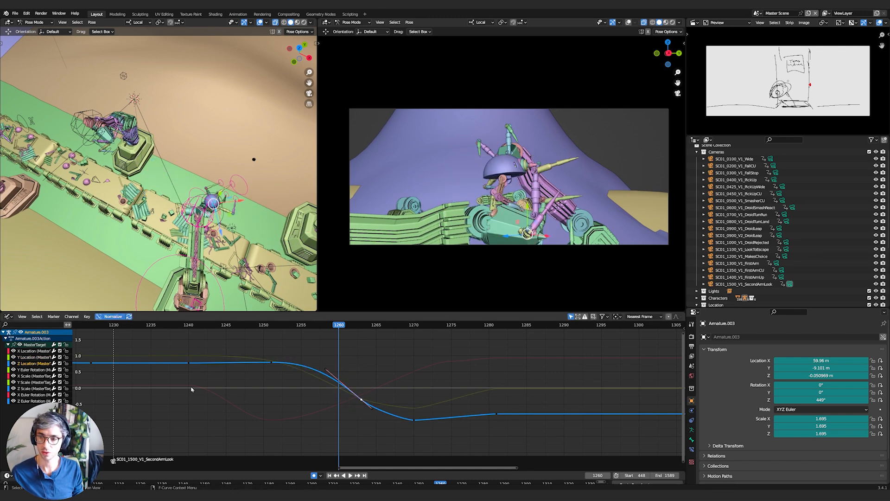
# Raise MasterTarget's X Location key at frame 1251 above the curve's other keys and shift it to frame 1252
pyautogui.click(34, 351)
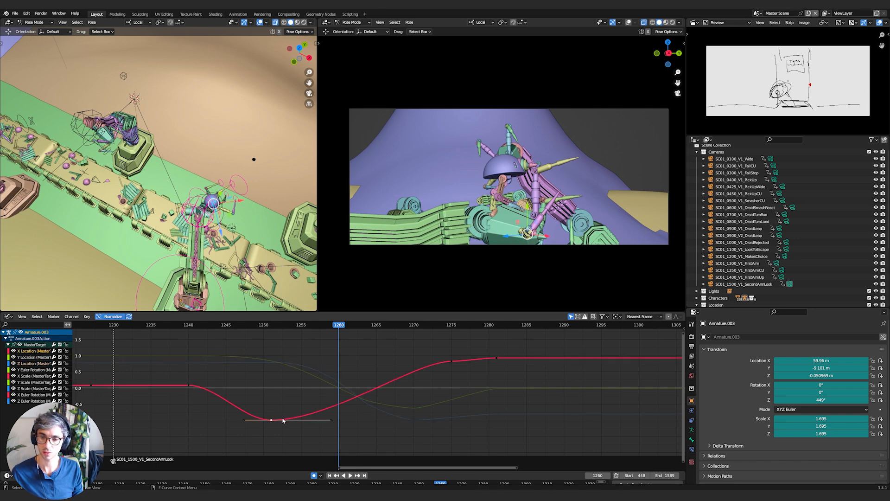
pyautogui.press('g')
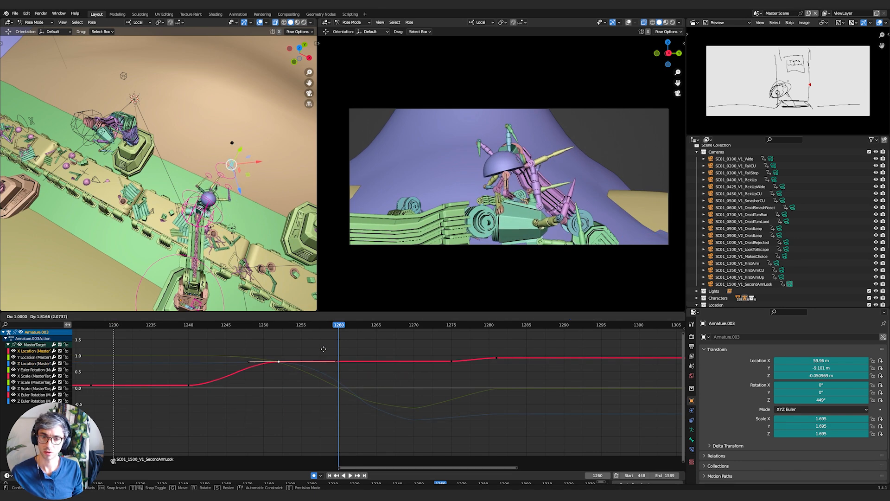
pyautogui.click(323, 346)
pyautogui.moveTo(330, 376); pyautogui.dragTo(342, 390, button='middle')
# Raise the X Location key at frame 1275 close to the peak, move it to about frame 1269, and replay the shot
pyautogui.press('g')
pyautogui.click(263, 378)
pyautogui.click(202, 325)
pyautogui.press('space')
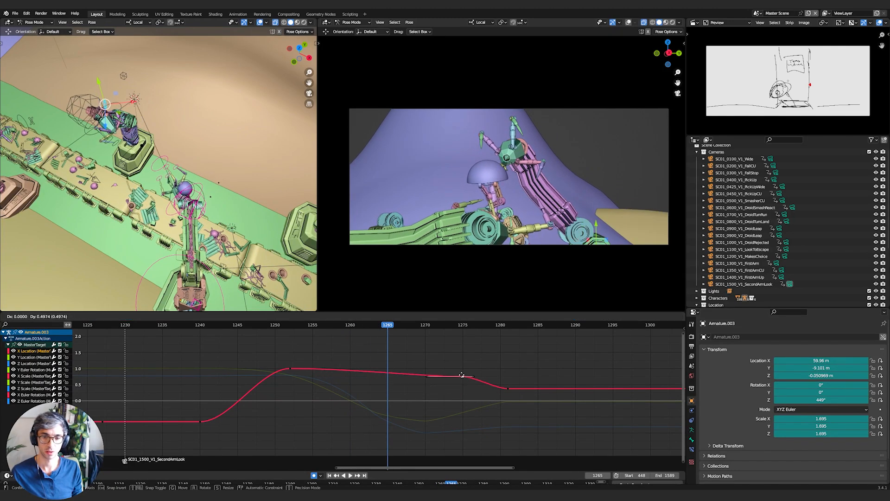
pyautogui.press('x')
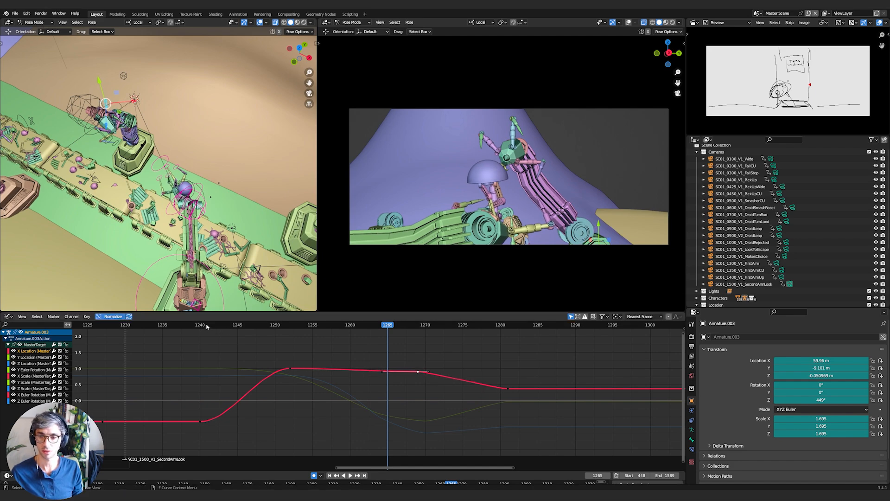
pyautogui.press('space')
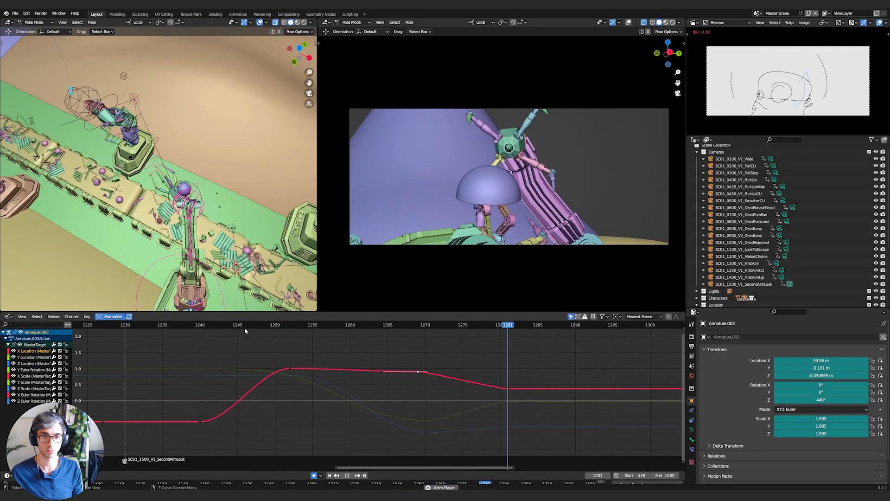
pyautogui.click(141, 326)
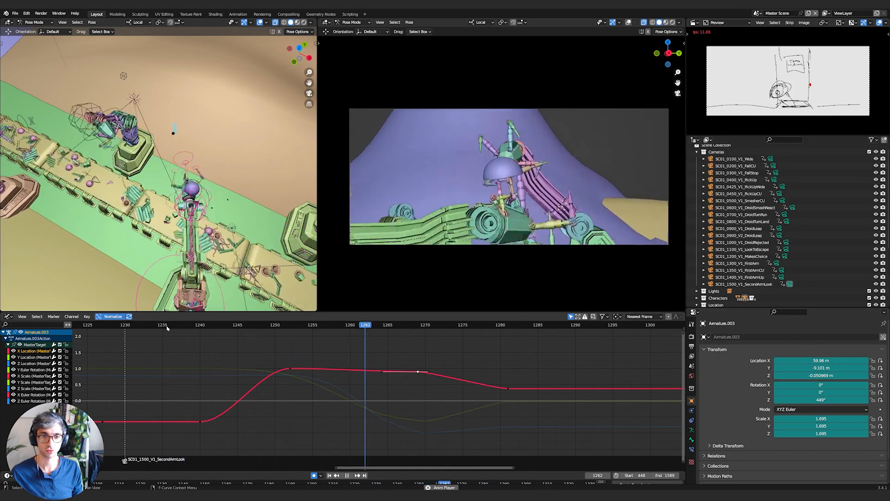
pyautogui.click(188, 326)
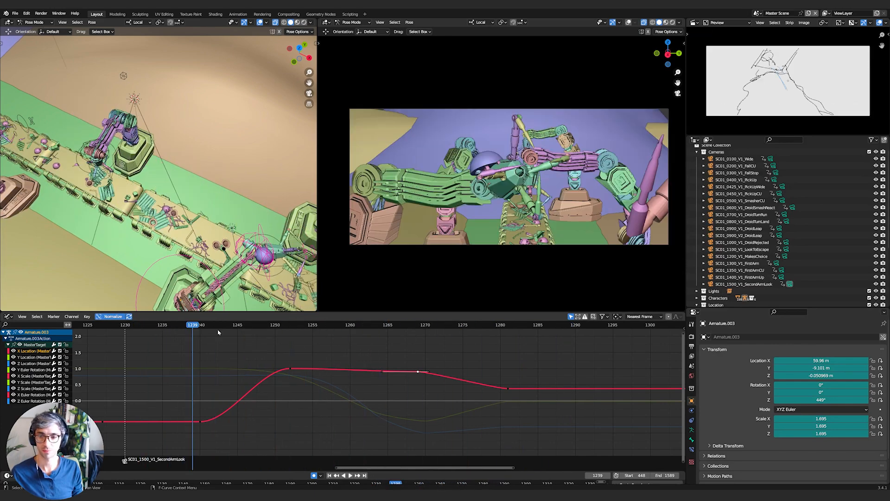
pyautogui.press('Escape')
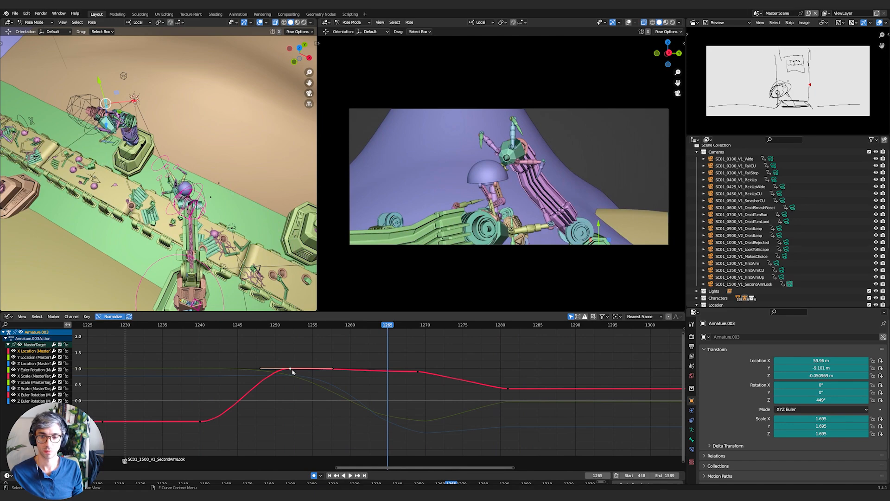
# Delay the X Location peak key from frame 1252 to about frame 1258 without changing its value, and play the result
pyautogui.press('g')
pyautogui.press('x')
pyautogui.click(240, 341)
pyautogui.press('space')
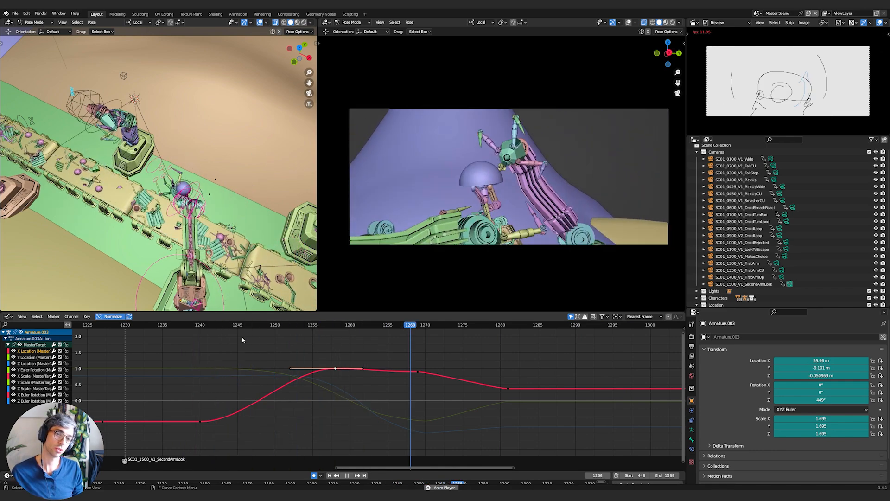
pyautogui.moveTo(497, 366); pyautogui.dragTo(433, 371, button='middle')
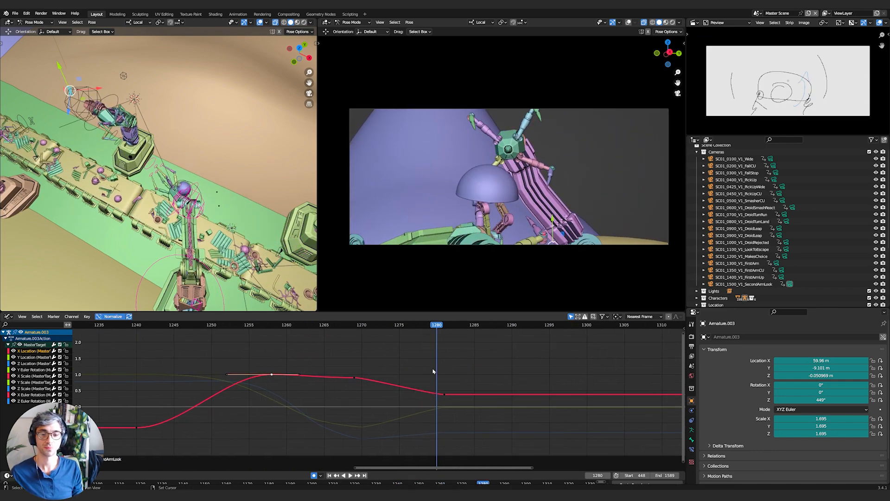
# At frame 1281, duplicate the SC01_1500_V1_SecondArmLook camera in place and show the copy's lens settings
pyautogui.press('Right')
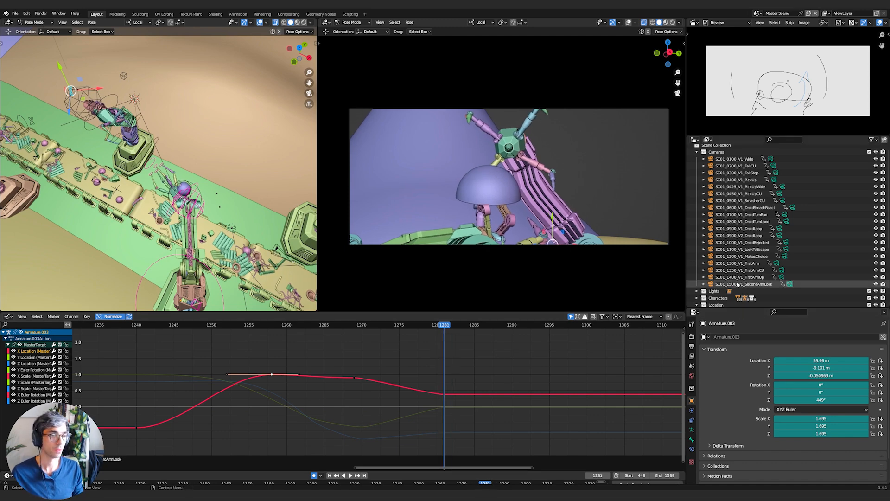
pyautogui.click(737, 285)
pyautogui.hotkey('shift', 'd')
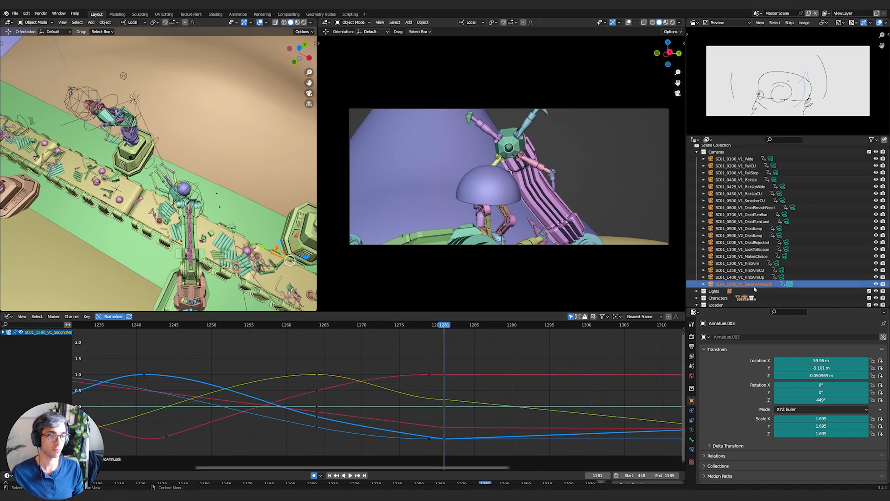
pyautogui.rightClick(596, 219)
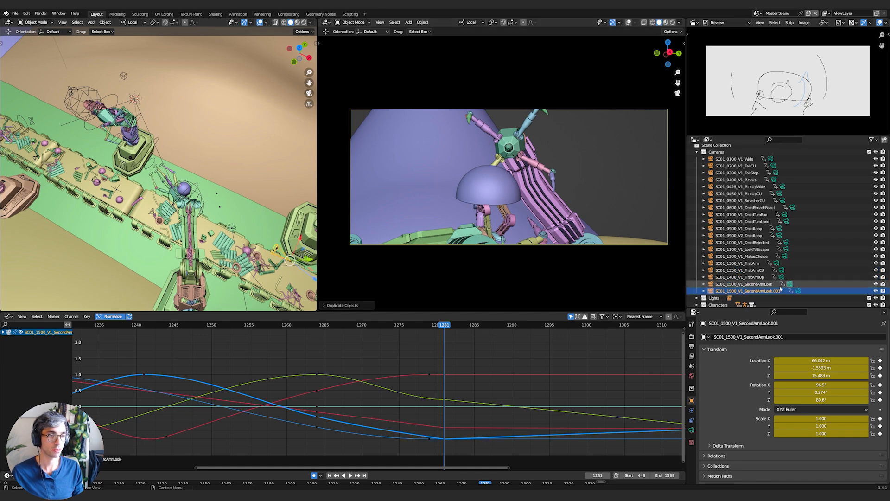
pyautogui.click(797, 291)
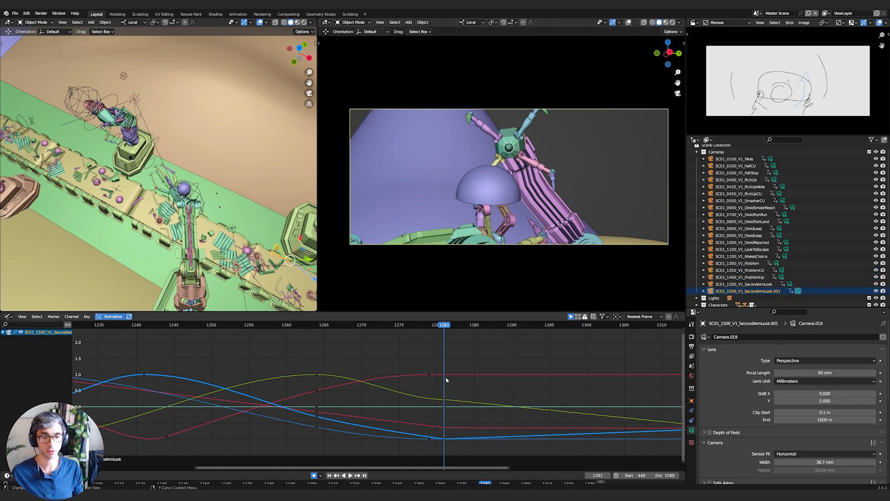
# Delete all of the duplicated camera's inherited animation keys and curves
pyautogui.scroll(-5, 399, 405)
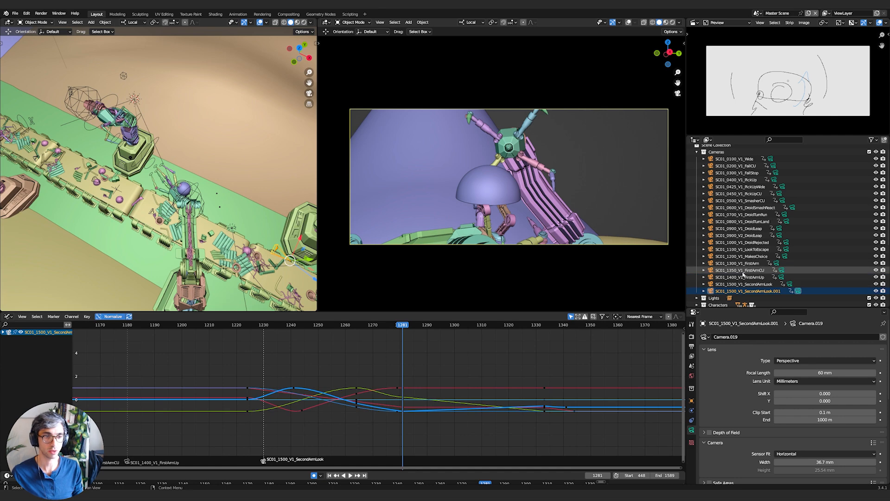
pyautogui.scroll(-4, 436, 387)
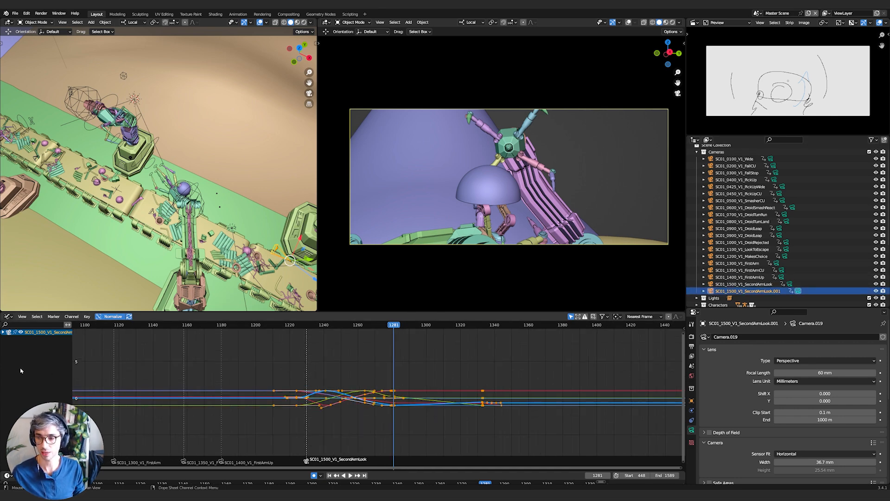
pyautogui.rightClick(373, 380)
pyautogui.click(373, 380)
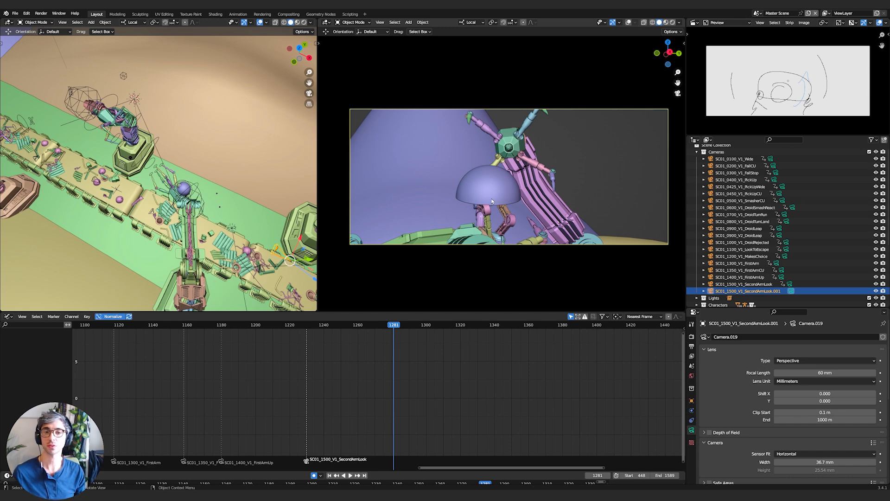
# Look through the Input, Viewport, Editing and Navigation preferences for selection and orbit settings
pyautogui.click(27, 17)
pyautogui.click(46, 106)
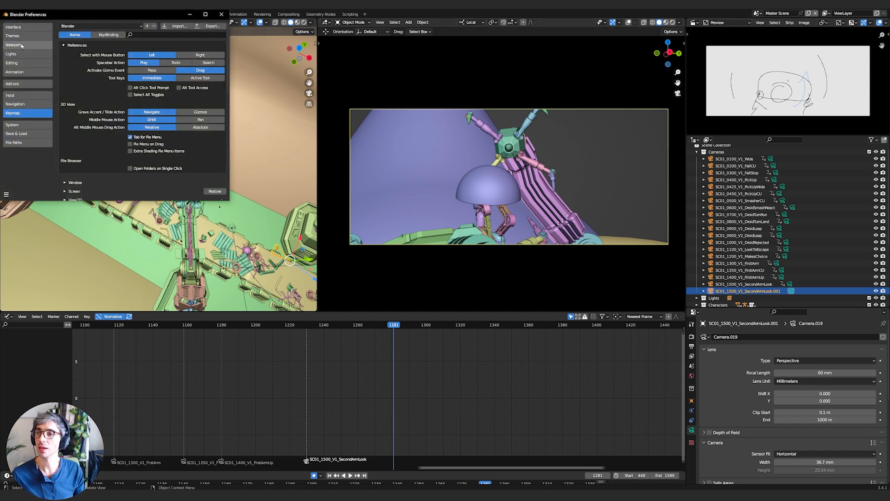
pyautogui.click(19, 96)
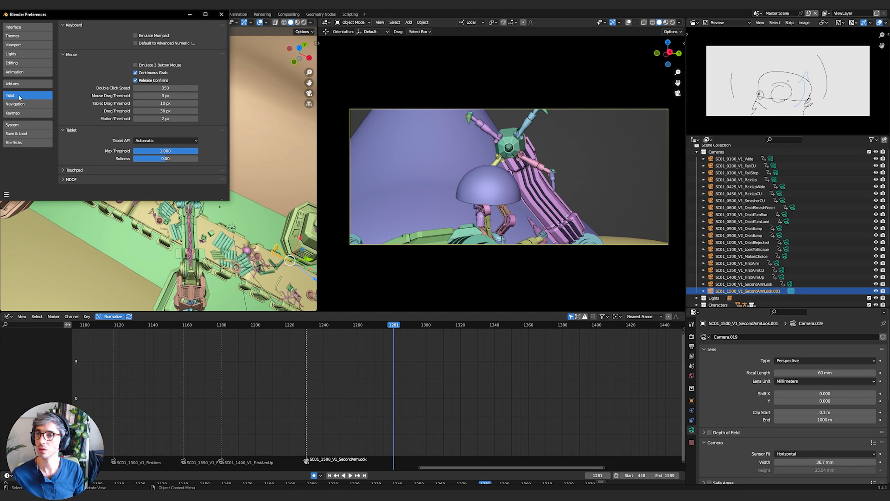
pyautogui.click(22, 45)
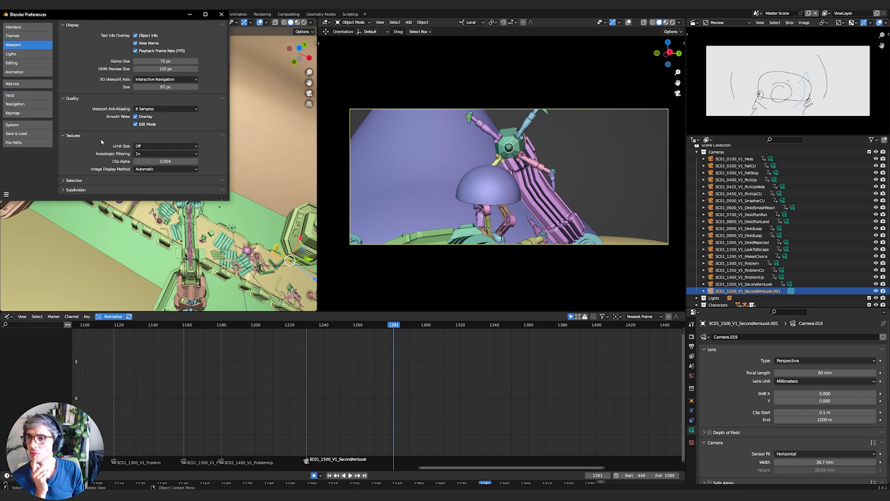
pyautogui.click(74, 181)
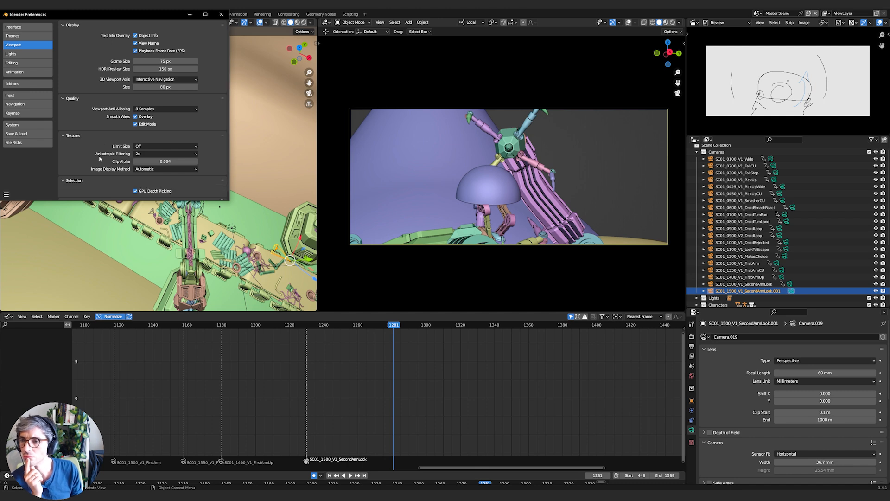
pyautogui.click(13, 62)
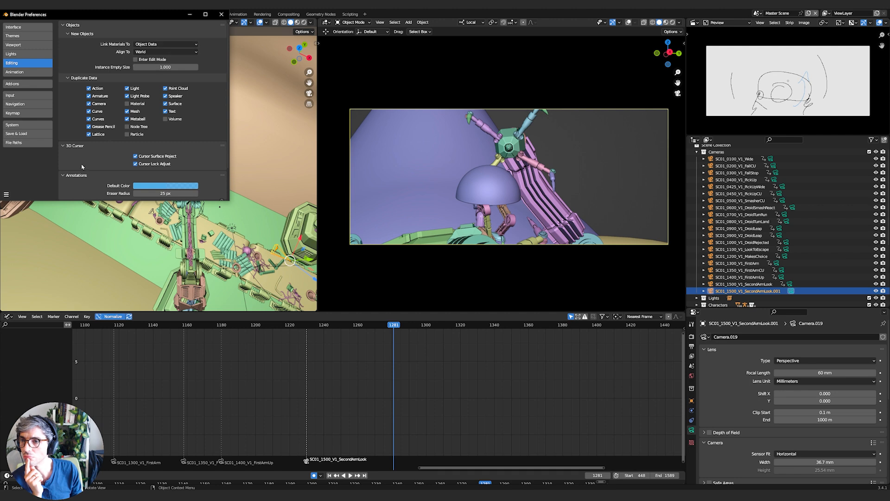
pyautogui.click(18, 96)
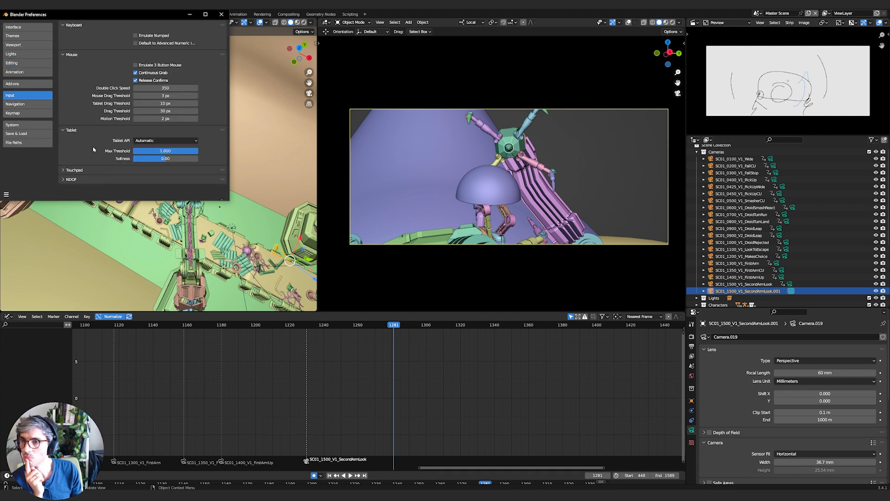
pyautogui.click(31, 106)
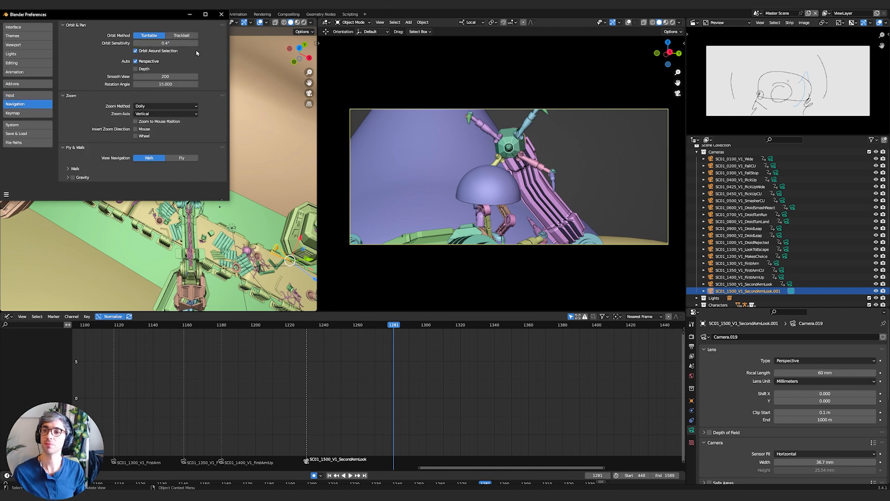
pyautogui.click(221, 15)
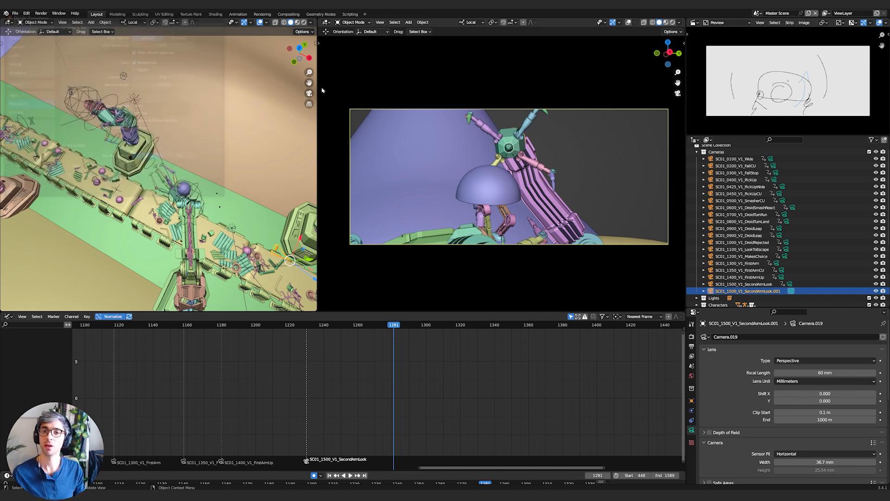
# Select the DroidHead and orbit the duplicated camera to a high view over the arm's claw, looking at the droid
pyautogui.click(195, 199)
pyautogui.click(183, 190)
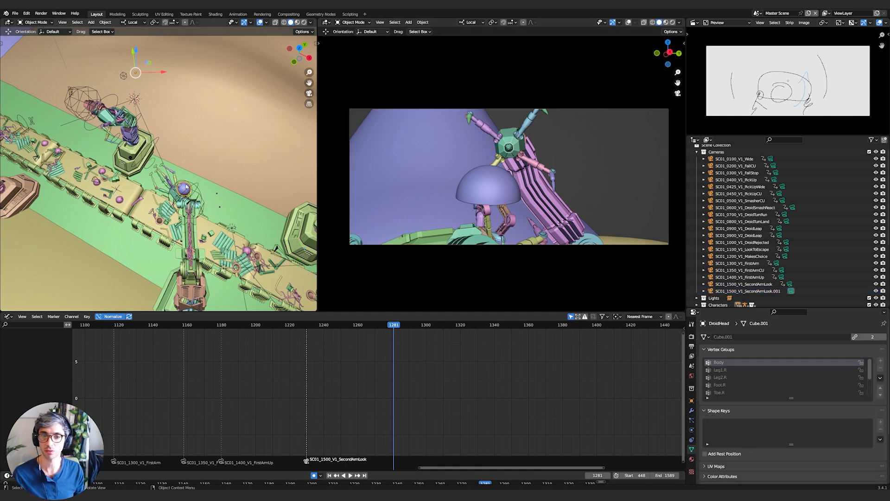
pyautogui.moveTo(406, 182); pyautogui.dragTo(562, 190, button='middle')
pyautogui.scroll(-3, 531, 188)
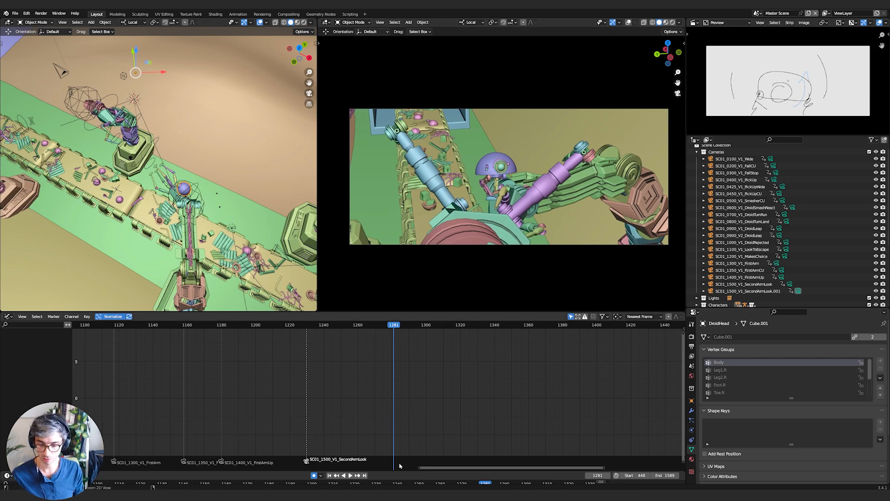
# Bind the duplicated SC01_1500_V1_SecondArmLook.001 camera to a timeline marker at frame 1281, undoing the mistaken marker binding to the DroidHead
pyautogui.hotkey('ctrl', 'b')
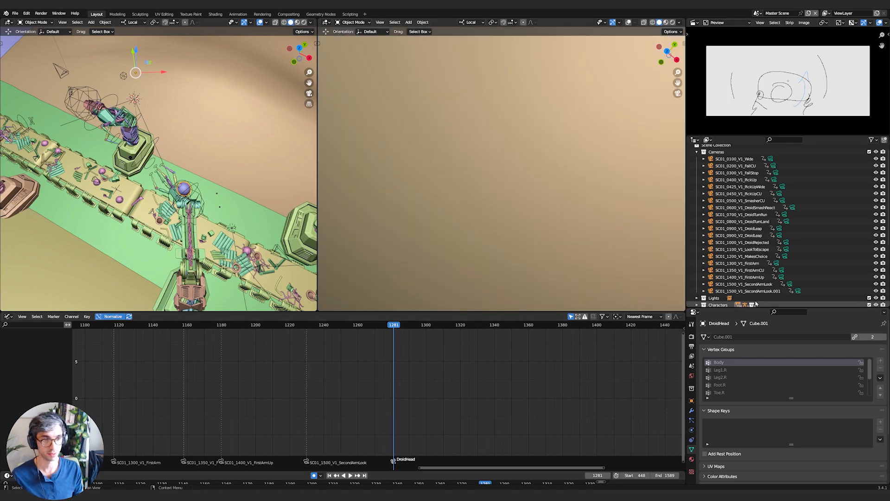
pyautogui.hotkey('ctrl', 'z')
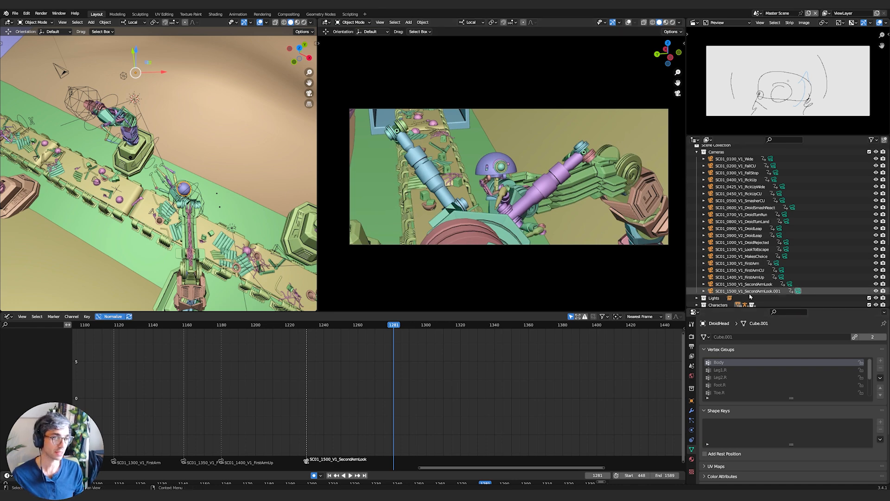
pyautogui.click(746, 290)
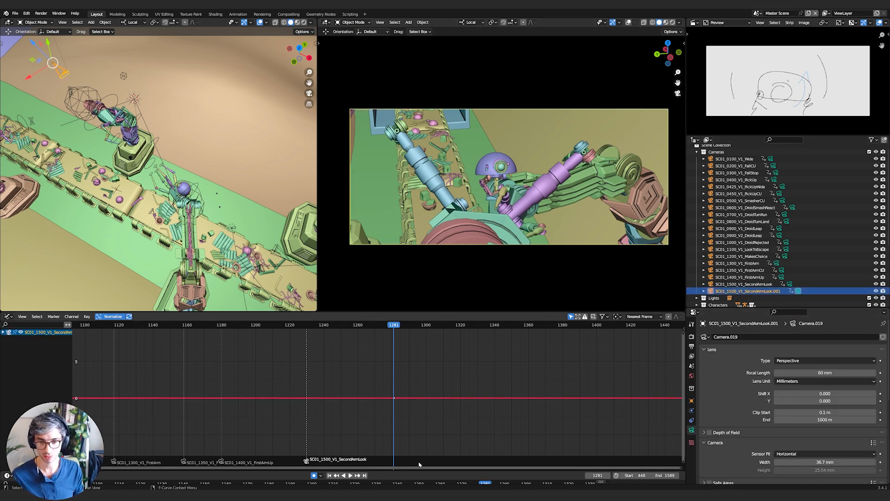
pyautogui.hotkey('ctrl', 'b')
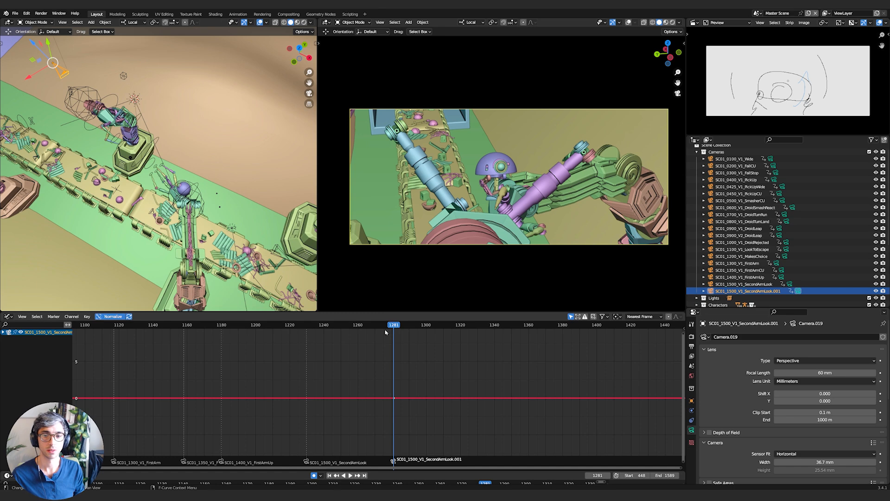
# Play and scrub around the cut at frame 1281 to review the transition between the two cameras
pyautogui.press('space')
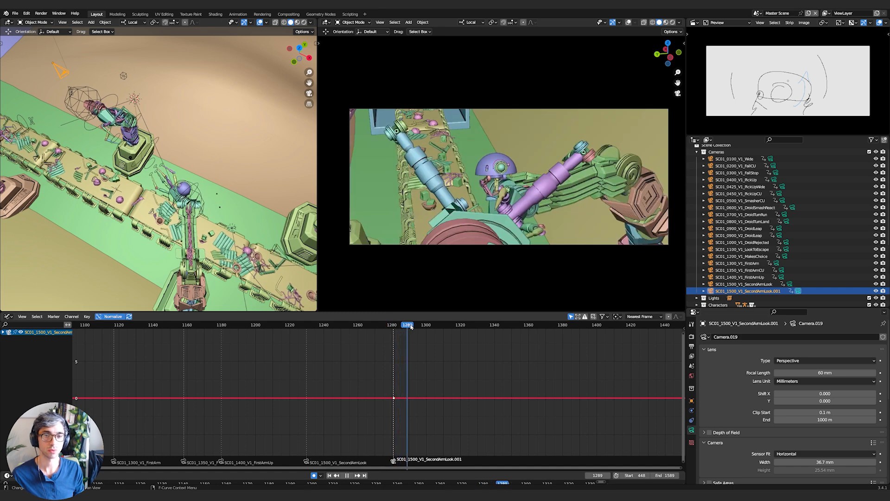
pyautogui.moveTo(428, 326); pyautogui.dragTo(402, 335)
pyautogui.click(396, 341)
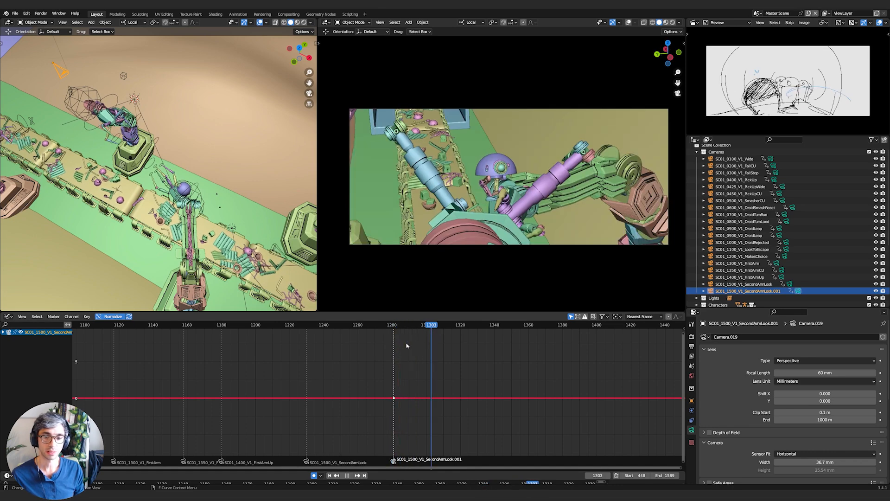
pyautogui.click(359, 349)
pyautogui.click(345, 350)
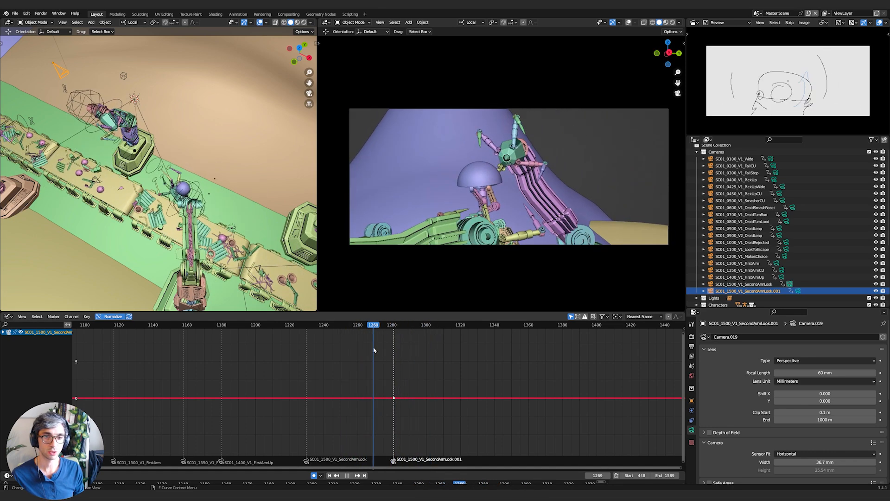
pyautogui.press('space')
# Insert keyframes on all animation channels at frame 1264 in the Dope Sheet
pyautogui.hotkey('ctrl', 'Tab')
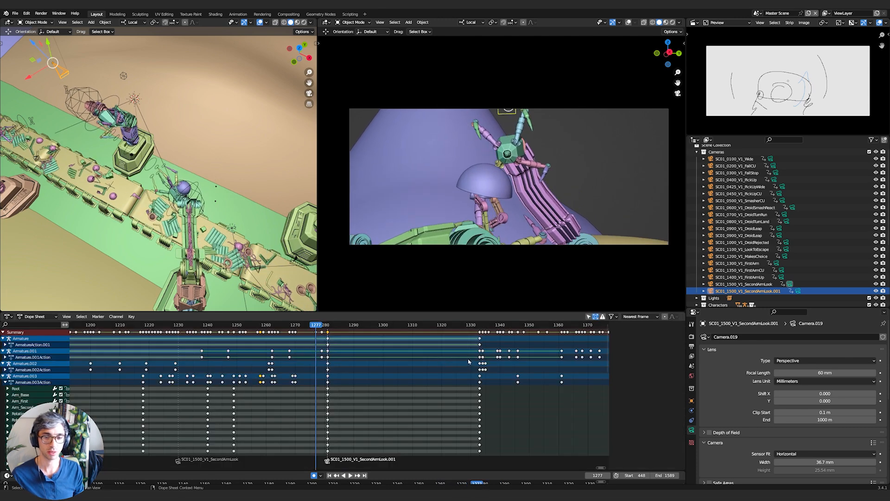
pyautogui.moveTo(363, 355); pyautogui.dragTo(445, 360, button='middle')
pyautogui.moveTo(385, 329); pyautogui.dragTo(348, 332)
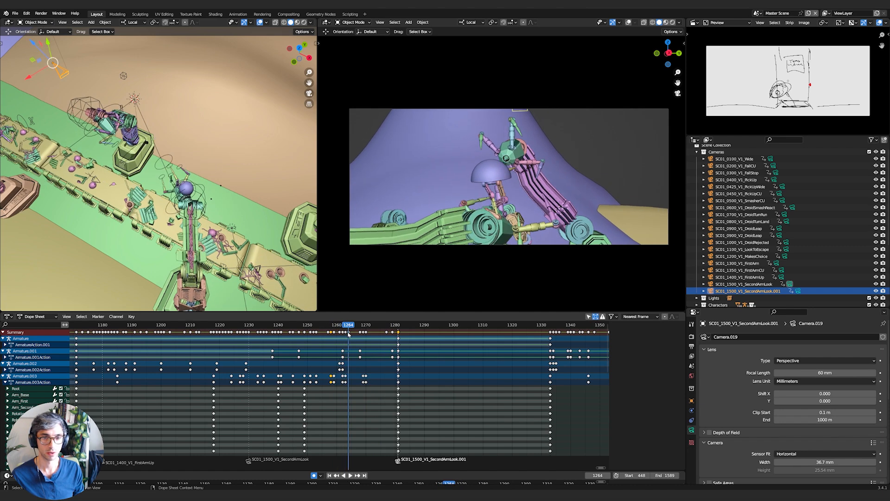
pyautogui.press('i')
pyautogui.click(362, 341)
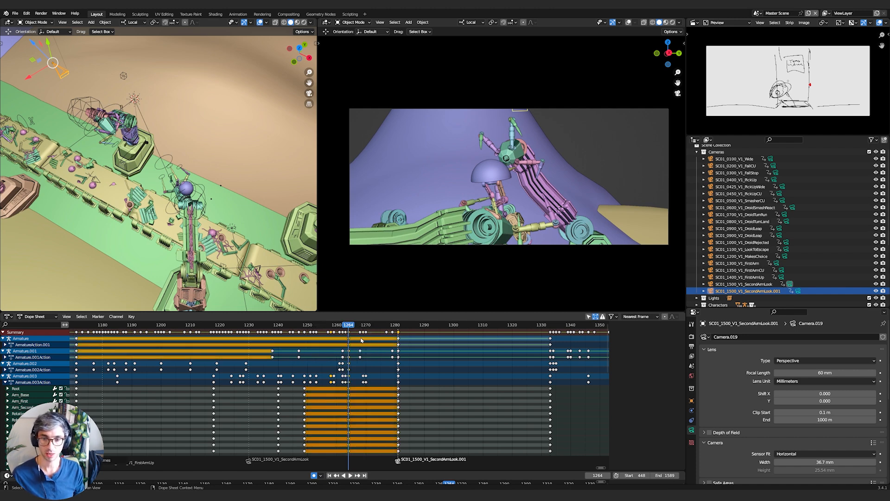
# Repeat the frame 1264 to 1281 keys right after the cut, and shift the copies and the frame 1281 keys one frame earlier
pyautogui.moveTo(371, 336); pyautogui.dragTo(346, 337, button='middle')
pyautogui.moveTo(379, 336)
pyautogui.mouseDown()
pyautogui.moveTo(355, 342)
pyautogui.moveTo(384, 345)
pyautogui.mouseUp()
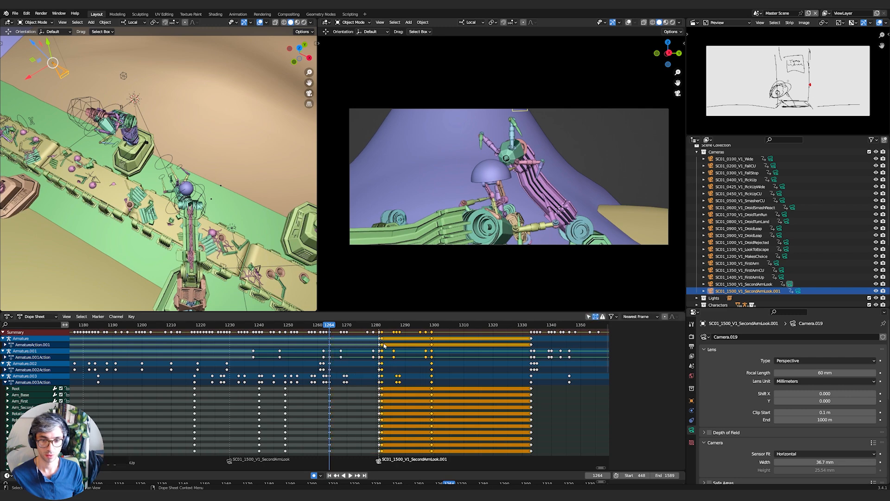
pyautogui.keyDown('shift'); pyautogui.click(378, 333); pyautogui.keyUp('shift')
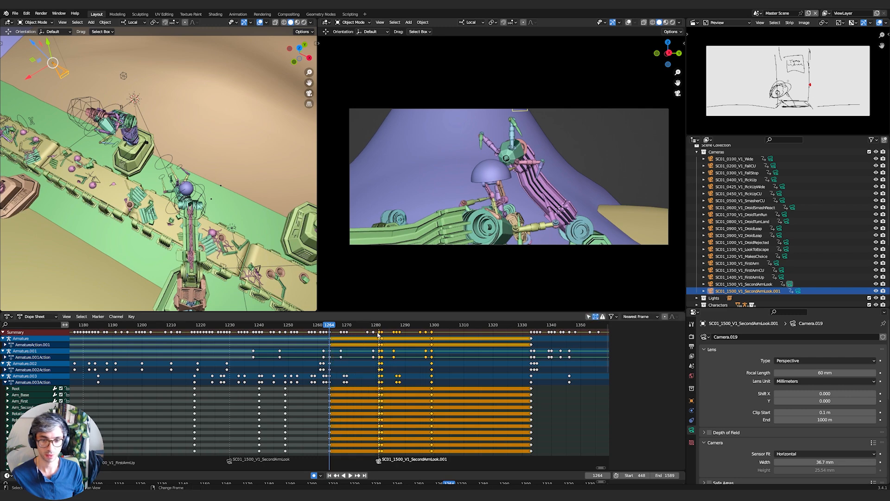
pyautogui.press('g')
pyautogui.click(408, 342)
pyautogui.click(395, 343)
# At frame 1292, pan and rotate the duplicated camera to reframe the droid between the arm's claws
pyautogui.moveTo(374, 326); pyautogui.dragTo(411, 336)
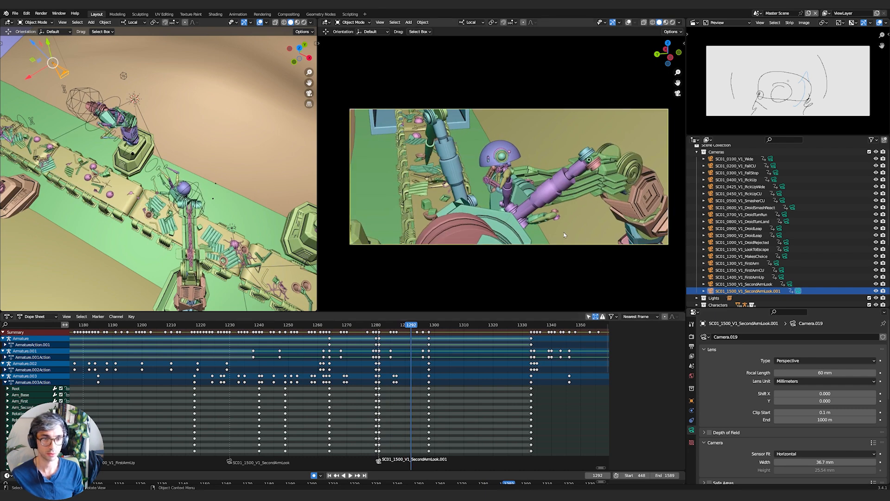
pyautogui.keyDown('shift'); pyautogui.moveTo(572, 206); pyautogui.dragTo(552, 255, button='middle'); pyautogui.keyUp('shift')
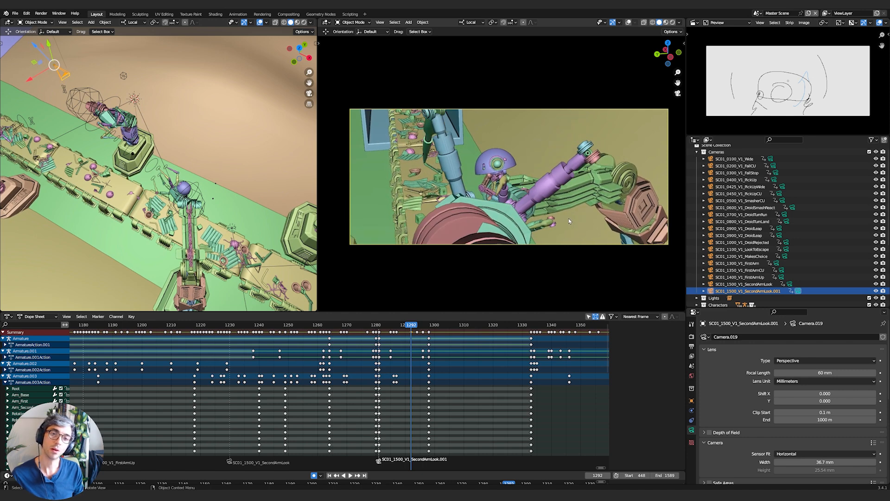
pyautogui.press('r')
pyautogui.click(568, 216)
pyautogui.press('r')
pyautogui.click(566, 216)
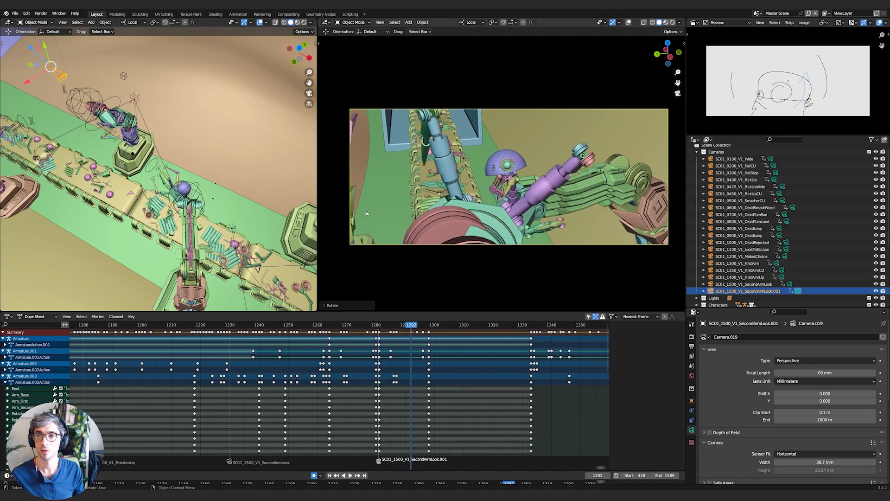
# At frame 1290, delete all of the duplicated camera's keyframes in the Graph Editor
pyautogui.moveTo(409, 326); pyautogui.dragTo(406, 327)
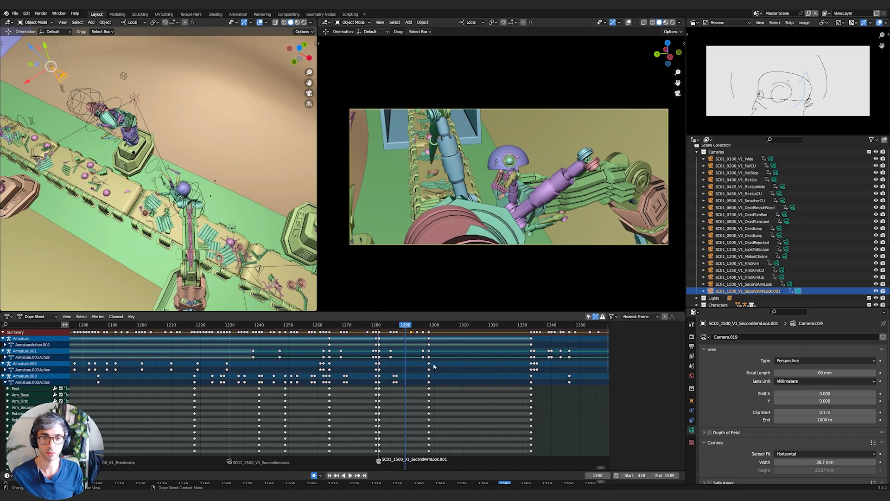
pyautogui.hotkey('ctrl', 'Tab')
pyautogui.click(435, 381)
pyautogui.press('a')
pyautogui.press('x')
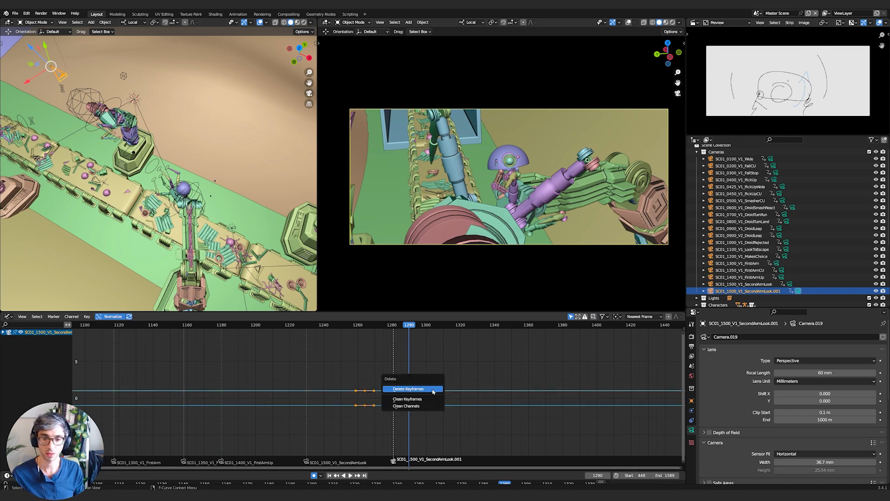
pyautogui.click(436, 389)
pyautogui.hotkey('ctrl', 'Tab')
# Play through the cut at frame 1281 and set the duplicated camera's focal length to 75 mm
pyautogui.press('space')
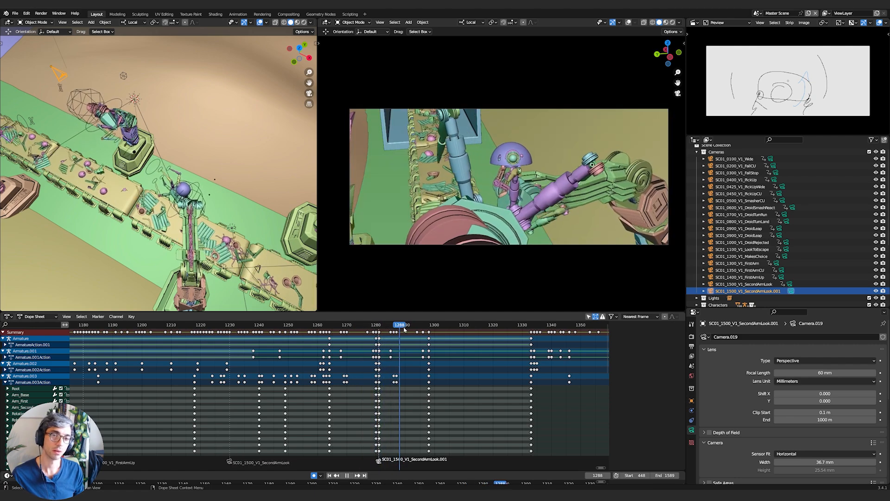
pyautogui.moveTo(393, 326); pyautogui.dragTo(366, 328)
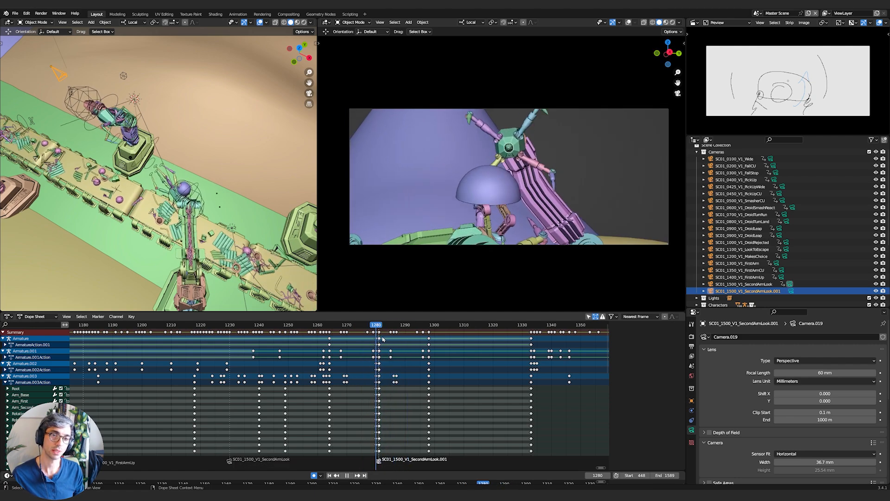
pyautogui.press('space')
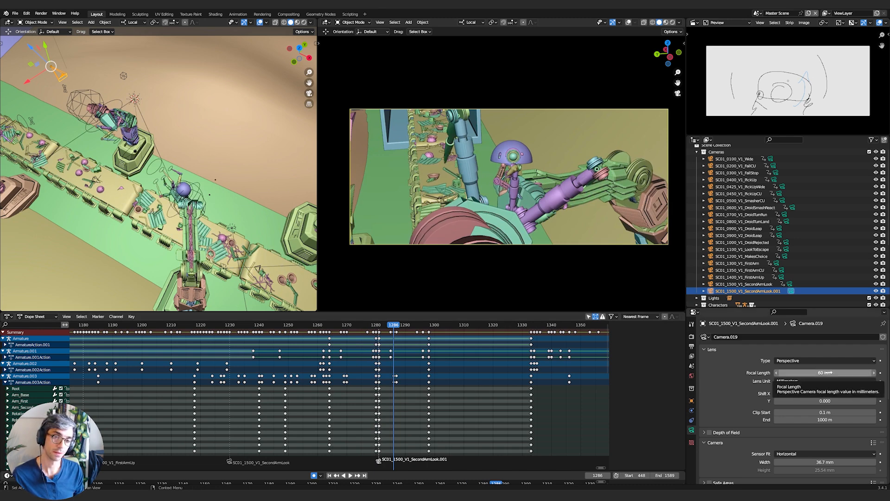
pyautogui.press('Return')
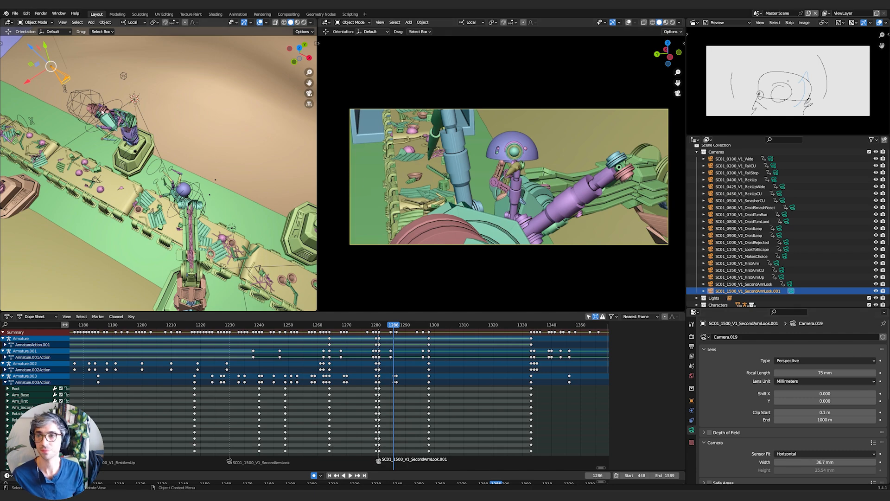
# At frame 1281, move the duplicated camera closer to the droid along its local Z axis
pyautogui.moveTo(101, 111); pyautogui.dragTo(256, 182, button='middle')
pyautogui.hotkey('shift', 'Left')
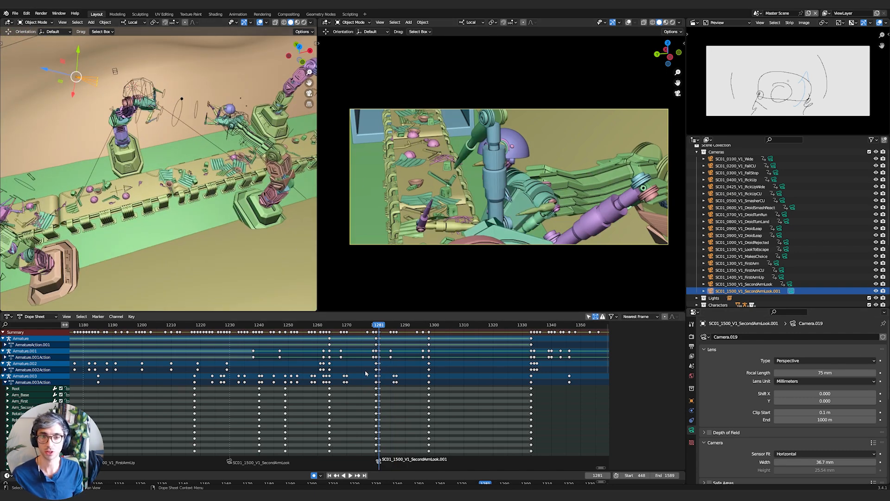
pyautogui.press('g')
pyautogui.press('z')
pyautogui.press('z')
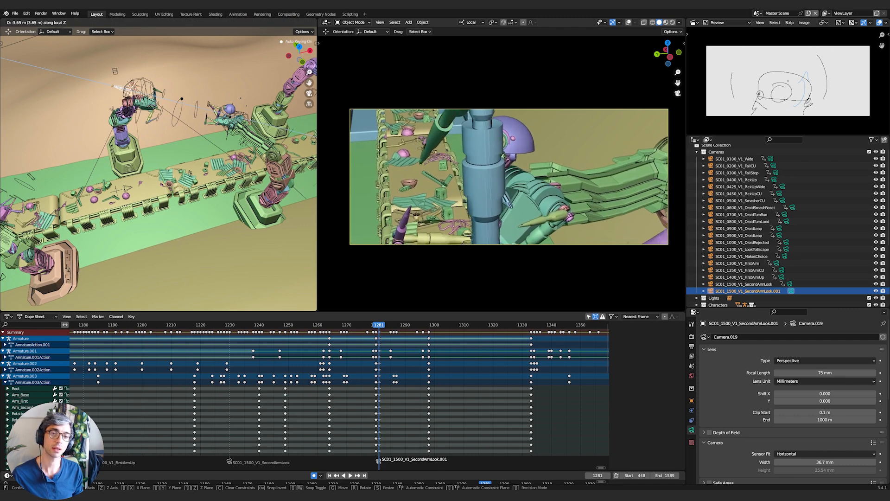
pyautogui.press('Return')
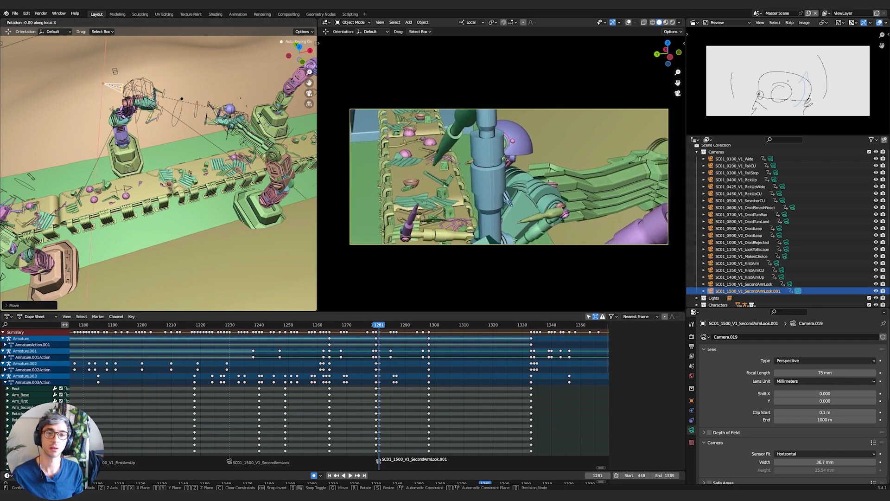
# Tilt the camera about its local X axis and nudge its position at frame 1281
pyautogui.press('r')
pyautogui.press('x')
pyautogui.press('x')
pyautogui.press('Return')
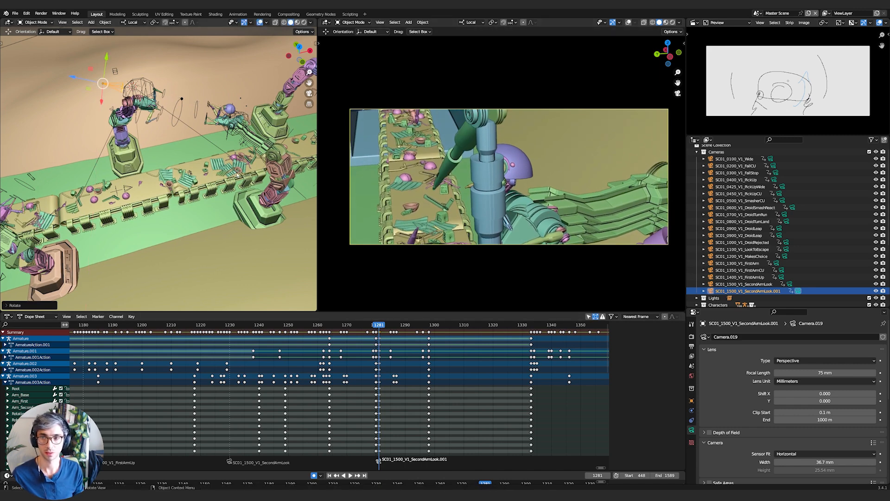
pyautogui.press('g')
pyautogui.press('Return')
# Rotate the camera about its local Y axis and again about local X to frame the droid beside the claw at frame 1281
pyautogui.press('r')
pyautogui.press('y')
pyautogui.press('y')
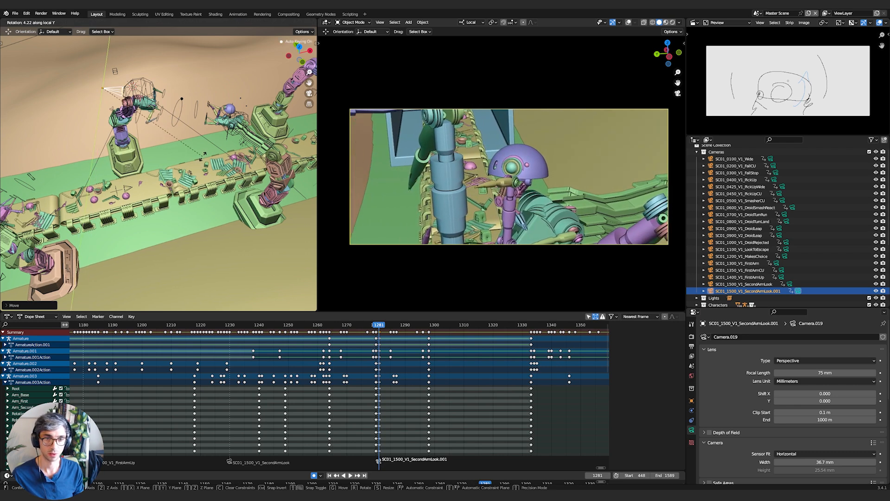
pyautogui.press('Return')
pyautogui.press('r')
pyautogui.press('x')
pyautogui.press('x')
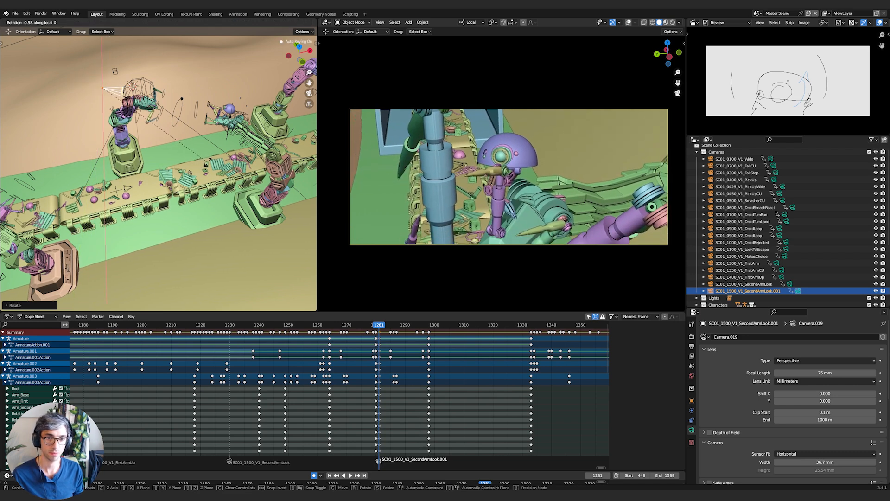
pyautogui.press('Return')
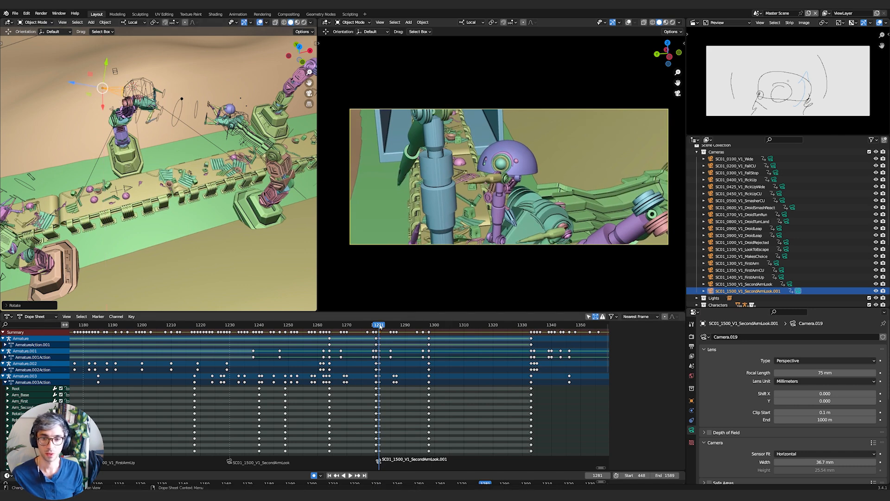
# Play the shot forward and, at frame 1298, push the camera in further along its Z axis
pyautogui.press('space')
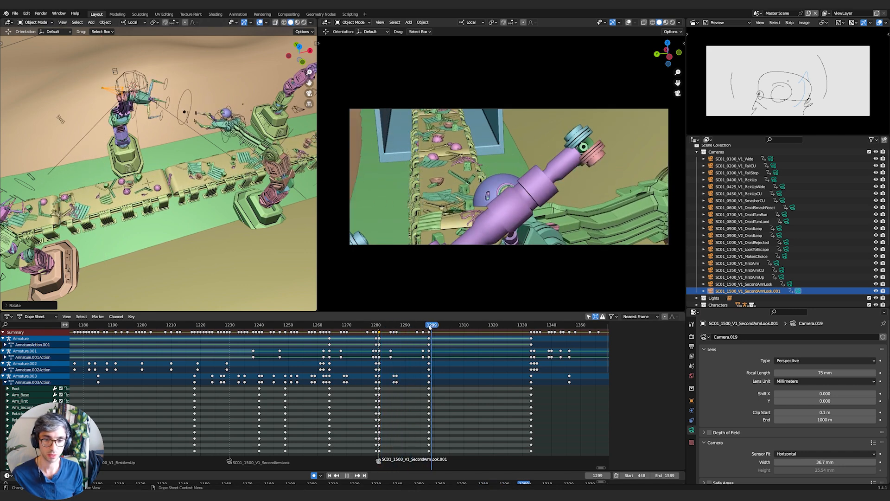
pyautogui.press('space')
pyautogui.press('g')
pyautogui.press('z')
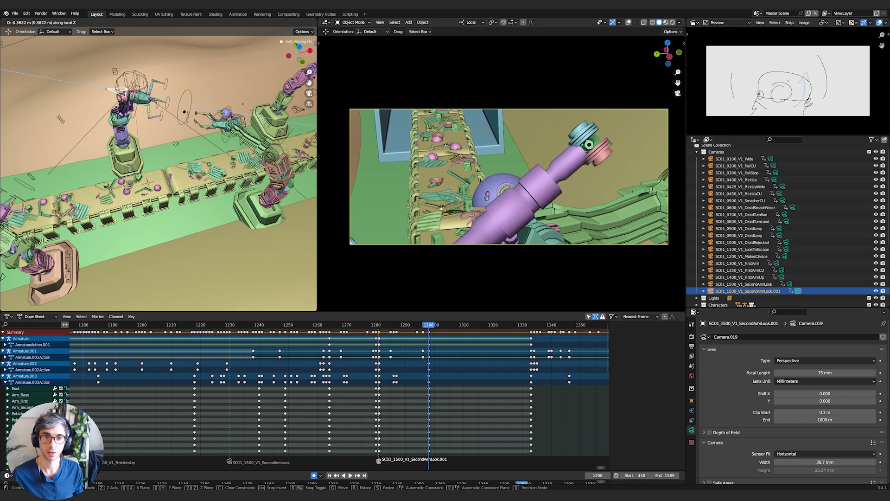
pyautogui.click(195, 146)
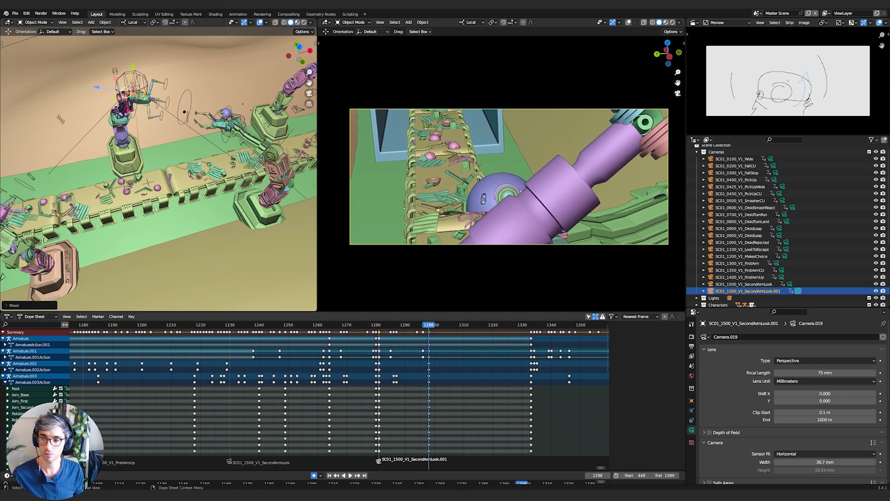
# Expand the camera's object transform channels in the Graph Editor and isolate the X Location curve
pyautogui.hotkey('ctrl', 'Tab')
pyautogui.click(3, 332)
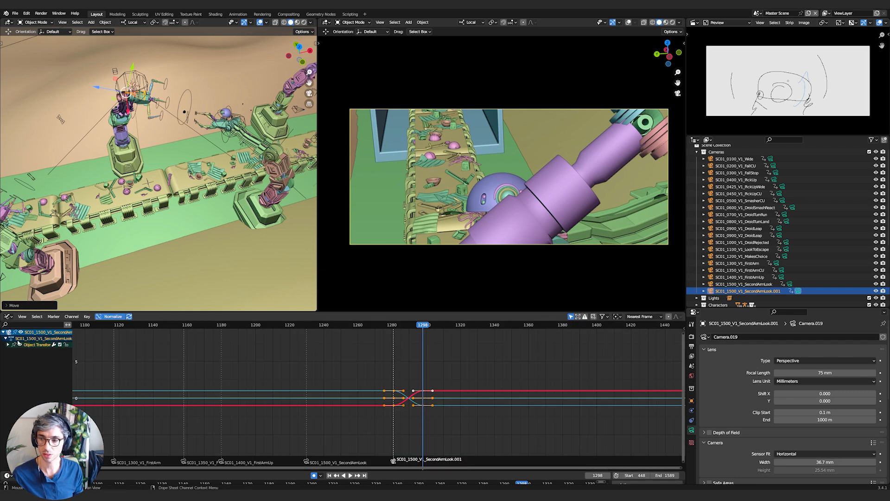
pyautogui.click(11, 344)
pyautogui.click(8, 344)
pyautogui.click(20, 351)
pyautogui.moveTo(419, 395); pyautogui.dragTo(389, 390, button='middle')
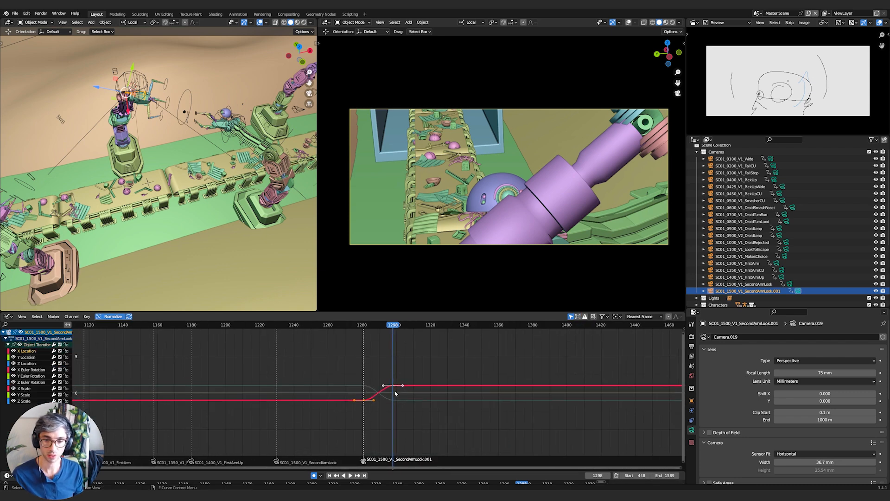
pyautogui.press('g')
pyautogui.press('y')
pyautogui.rightClick(388, 393)
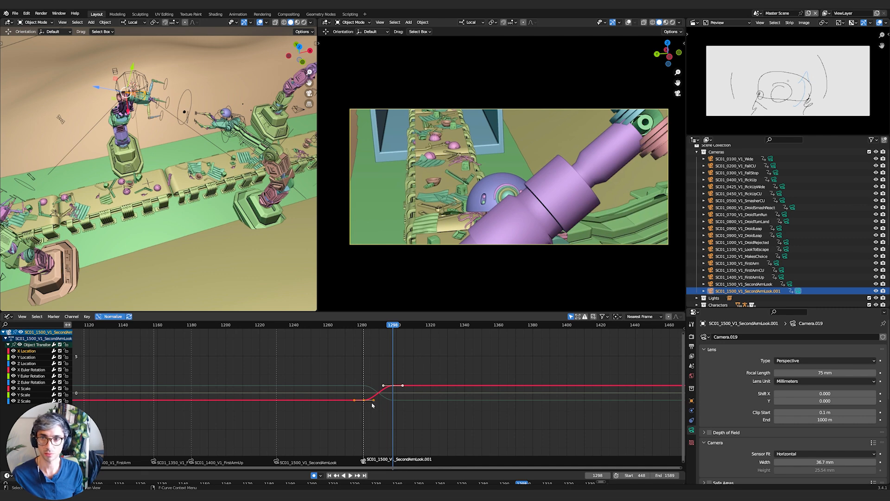
pyautogui.click(28, 357)
pyautogui.press('g')
pyautogui.press('y')
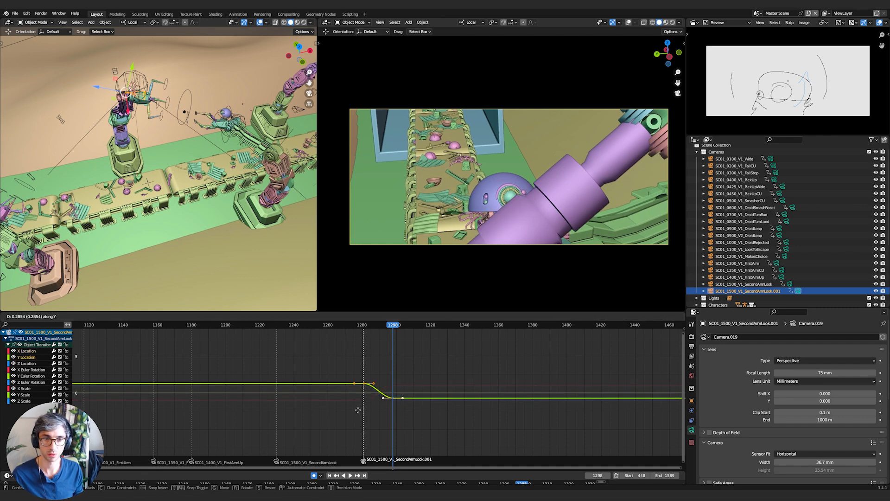
pyautogui.rightClick(360, 396)
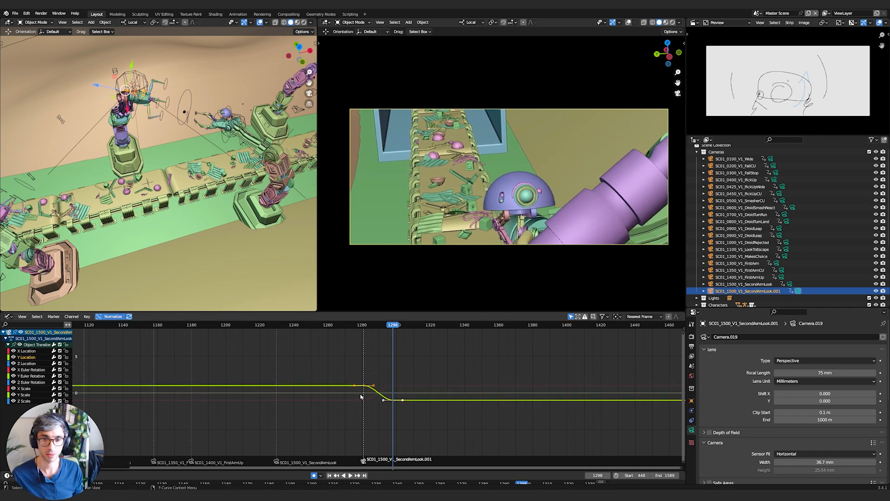
# Play the shot forward to frame 1298 and tilt the camera about its local X axis to reframe the droid
pyautogui.click(362, 322)
pyautogui.press('space')
pyautogui.moveTo(393, 326)
pyautogui.mouseDown()
pyautogui.moveTo(346, 332)
pyautogui.moveTo(394, 337)
pyautogui.mouseUp()
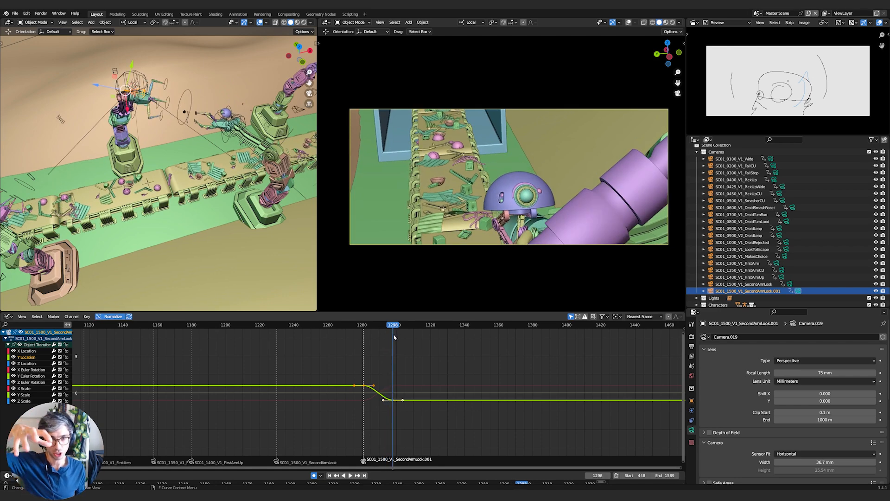
pyautogui.press('r')
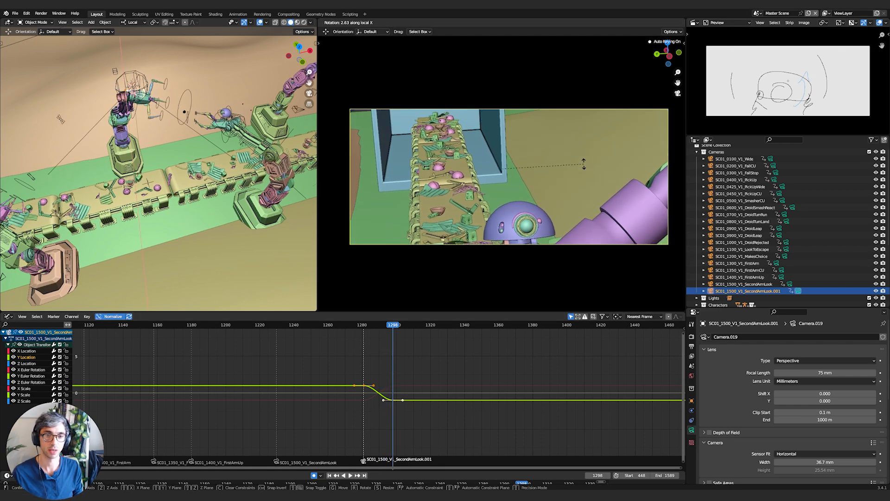
pyautogui.click(584, 160)
# Pull the camera back along its local Z axis at frame 1281 and replay the shot's opening to check the framing
pyautogui.moveTo(395, 328); pyautogui.dragTo(376, 328)
pyautogui.press('Down')
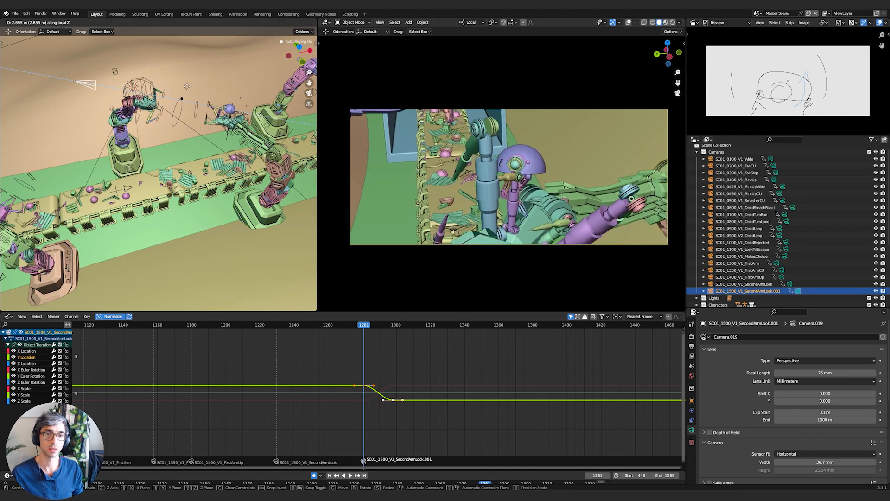
pyautogui.click(138, 96)
pyautogui.press('space')
pyautogui.click(359, 326)
pyautogui.press('space')
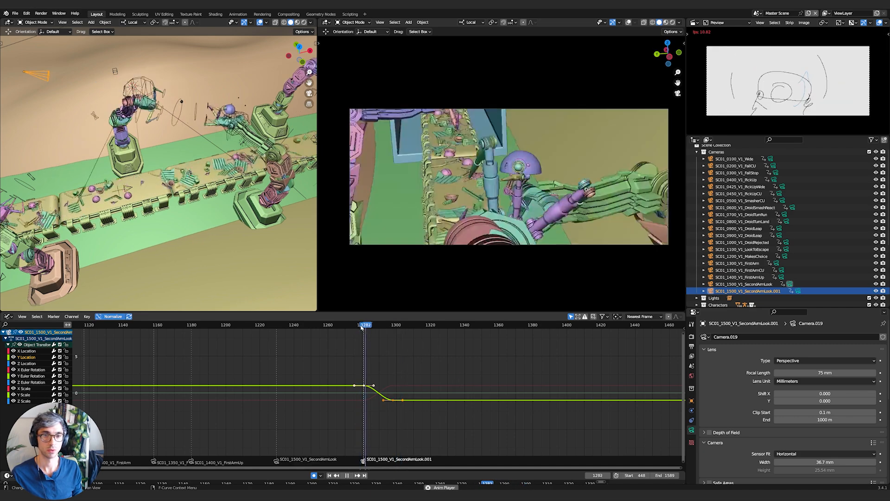
pyautogui.press('space')
pyautogui.click(344, 326)
pyautogui.press('space')
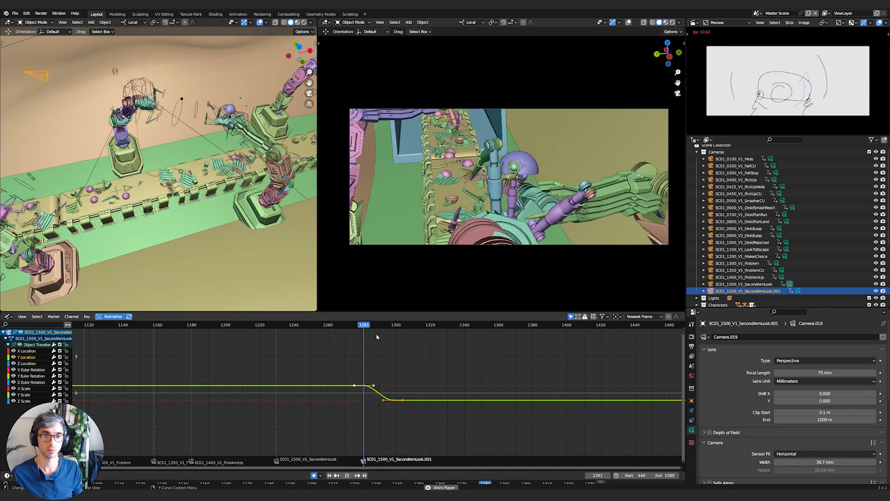
pyautogui.press('space')
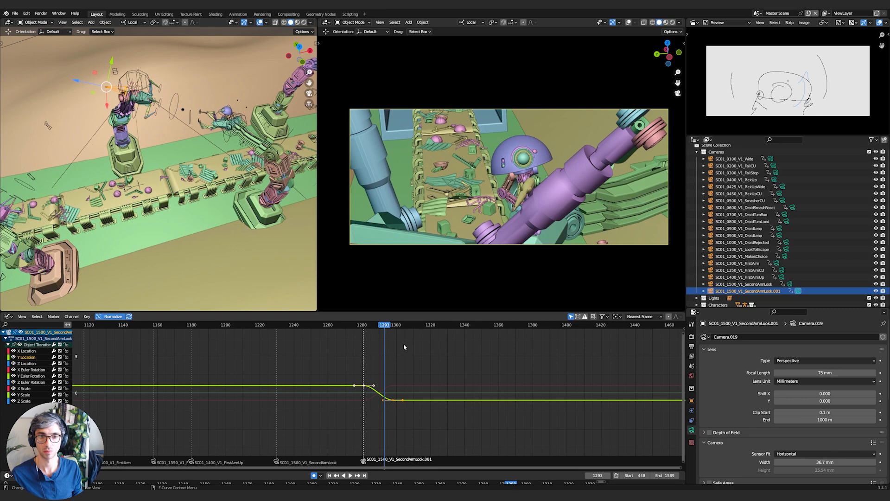
# Nudge the camera slightly forward along its local Z axis at frame 1281
pyautogui.press('Down')
pyautogui.press('g')
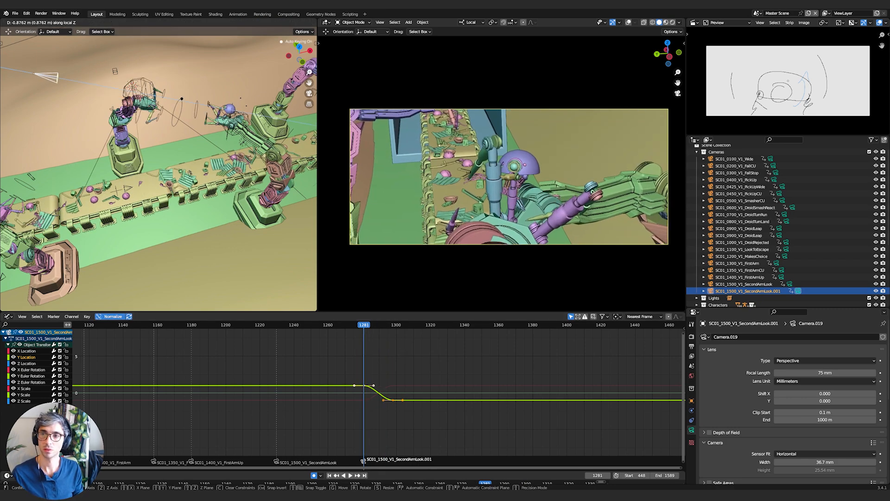
pyautogui.click(126, 140)
# Play to frame 1298 and pull the camera back along its local Z axis to show both foreground arms
pyautogui.press('space')
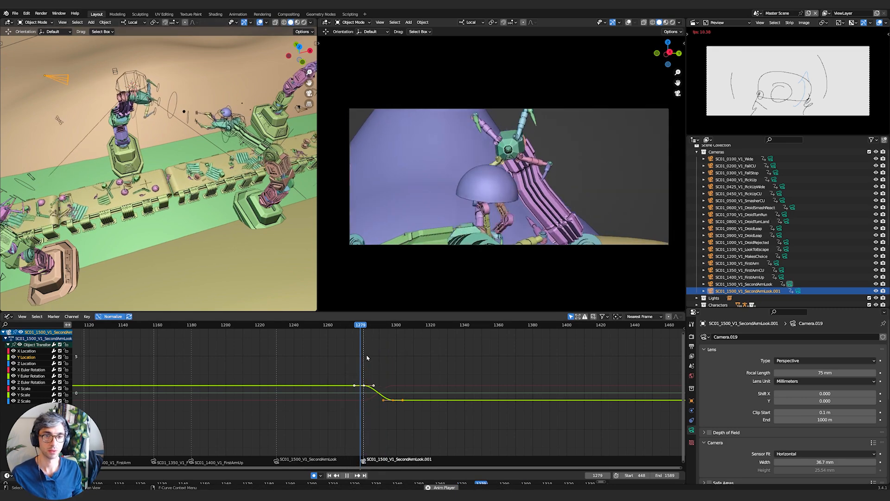
pyautogui.moveTo(397, 325)
pyautogui.mouseDown()
pyautogui.moveTo(371, 326)
pyautogui.moveTo(393, 327)
pyautogui.mouseUp()
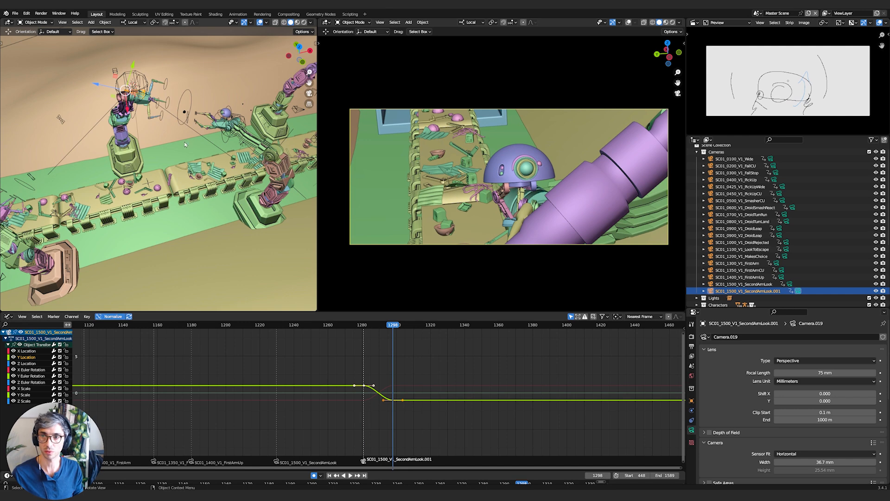
pyautogui.press('g')
pyautogui.click(135, 131)
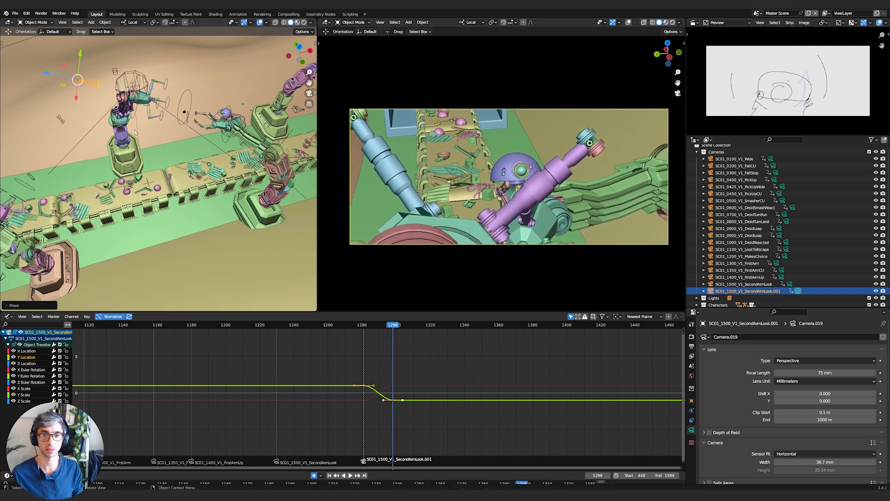
pyautogui.press('g')
pyautogui.click(101, 133)
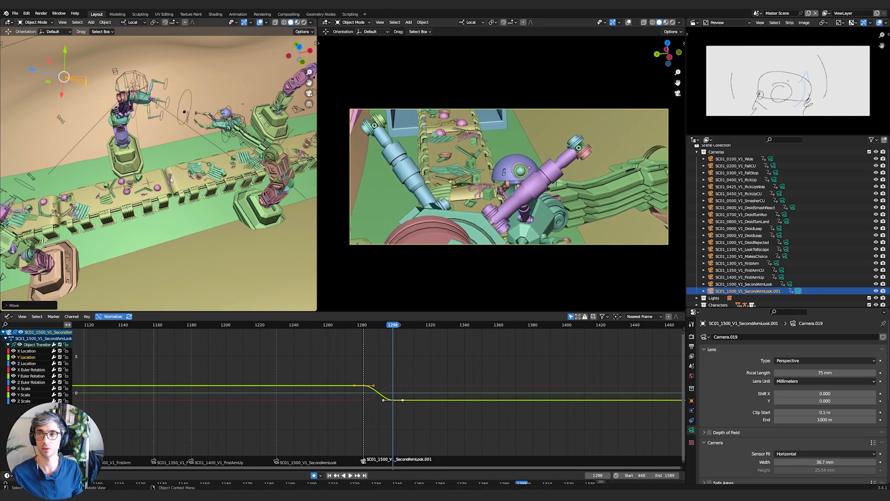
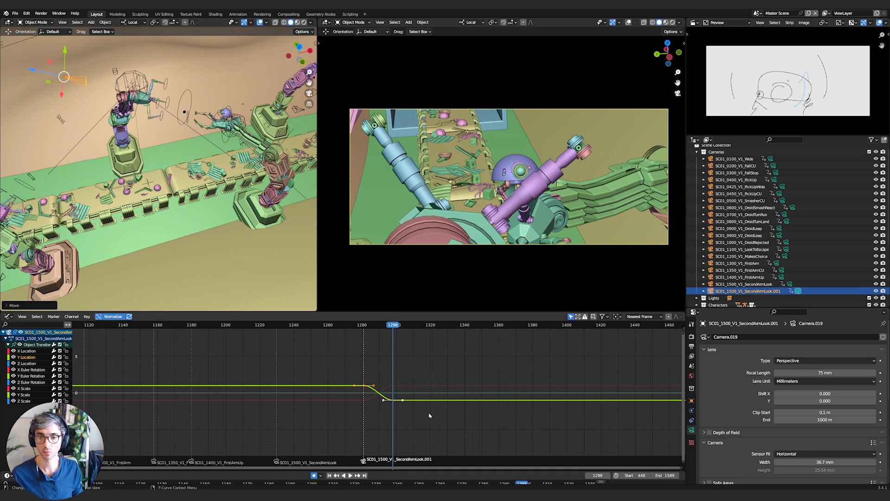
# Play and scrub through the shot from just before frame 1281 to review the camera move
pyautogui.click(364, 326)
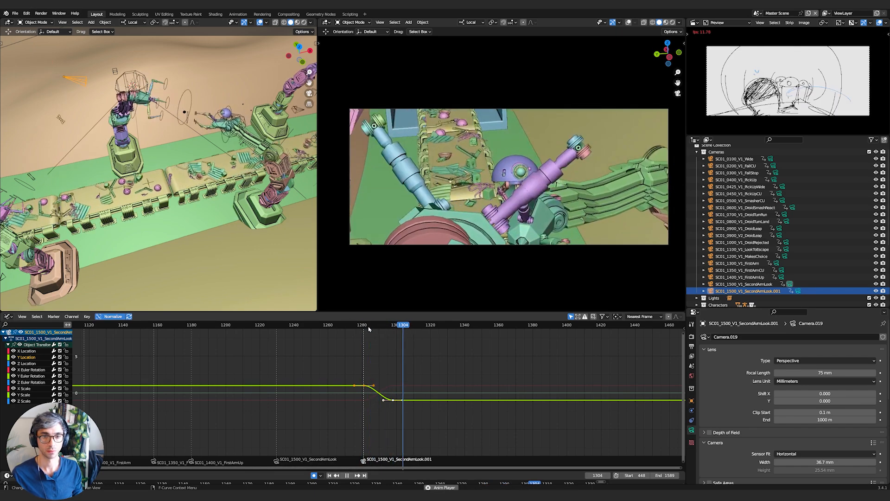
pyautogui.click(350, 326)
pyautogui.press('space')
pyautogui.click(357, 325)
pyautogui.moveTo(359, 326); pyautogui.dragTo(367, 327)
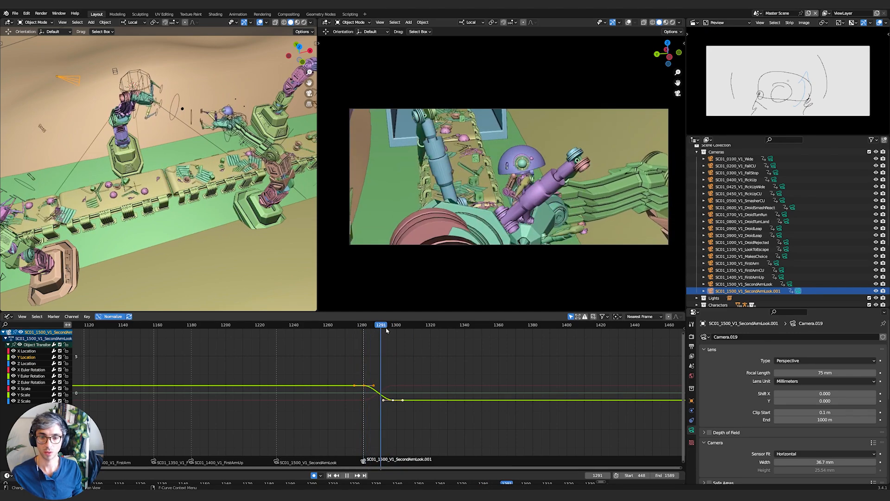
# Return to frame 1281 and delete all of the camera's transform keyframes
pyautogui.press('Escape')
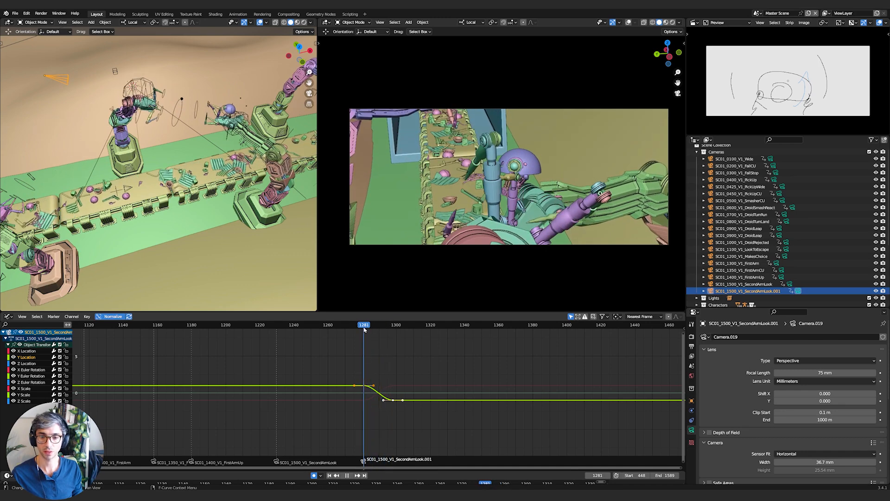
pyautogui.press('a')
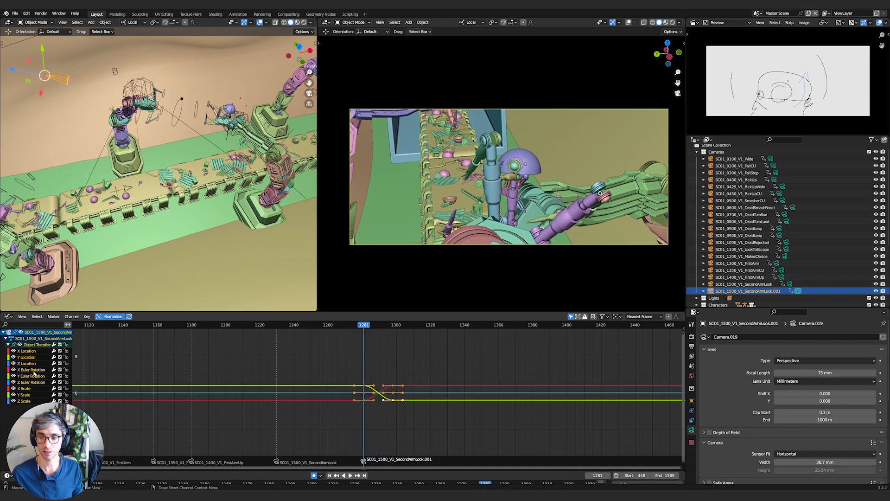
pyautogui.press('x')
pyautogui.click(385, 392)
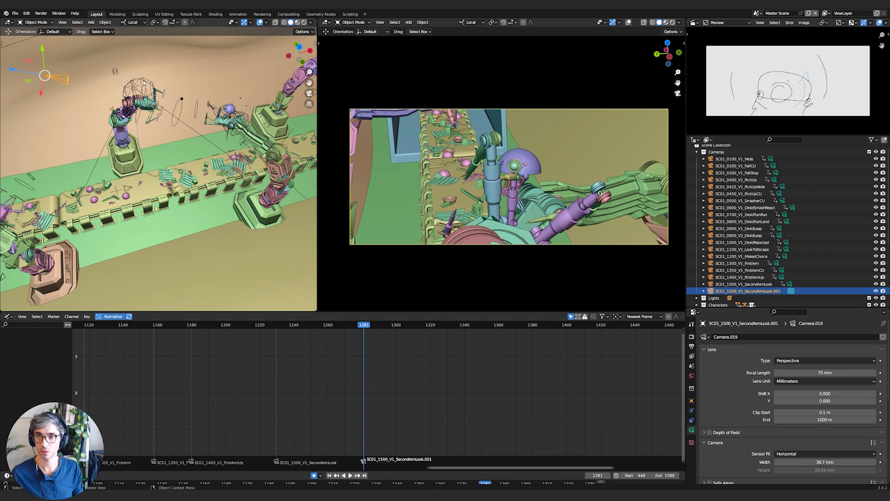
# Keep the camera selected with Local transform orientation and insert a location, rotation and scale keyframe at frame 1281
pyautogui.press(',')
pyautogui.click(93, 81)
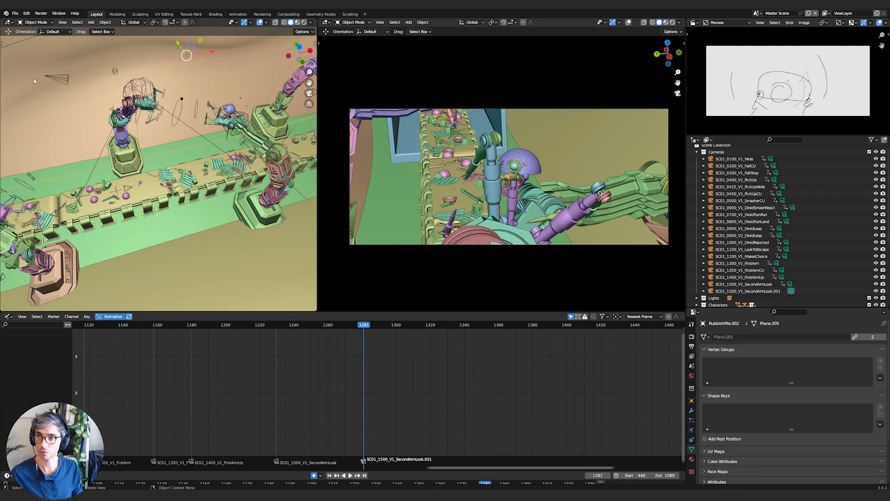
pyautogui.moveTo(52, 80); pyautogui.dragTo(90, 77, button='middle')
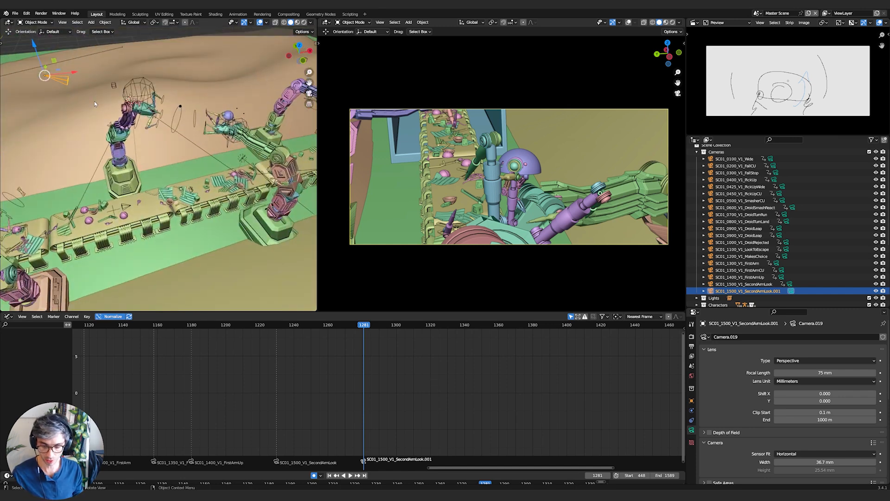
pyautogui.press(',')
pyautogui.click(171, 106)
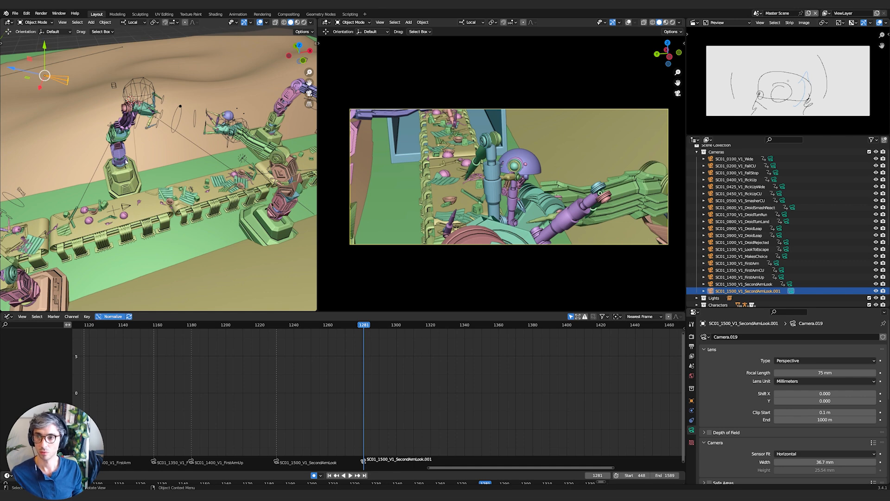
pyautogui.press('i')
pyautogui.click(107, 181)
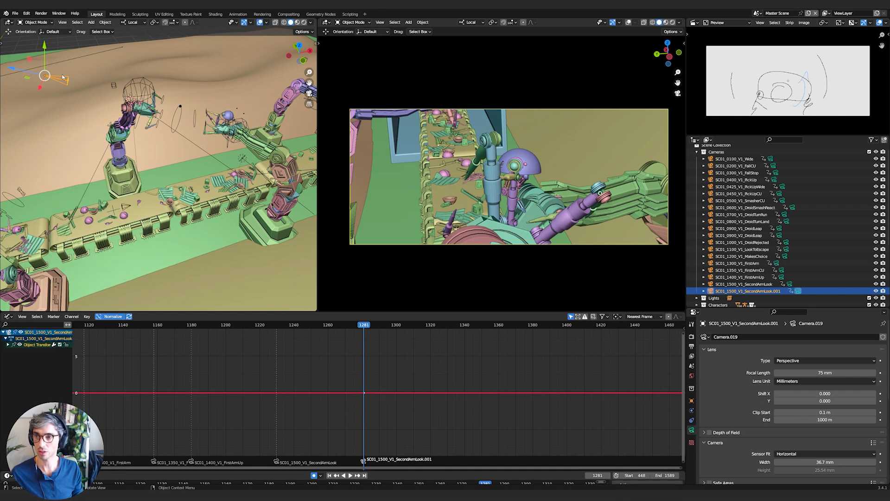
# Advance to frame 1298 and push the camera in toward the droid along its local Z axis
pyautogui.press('space')
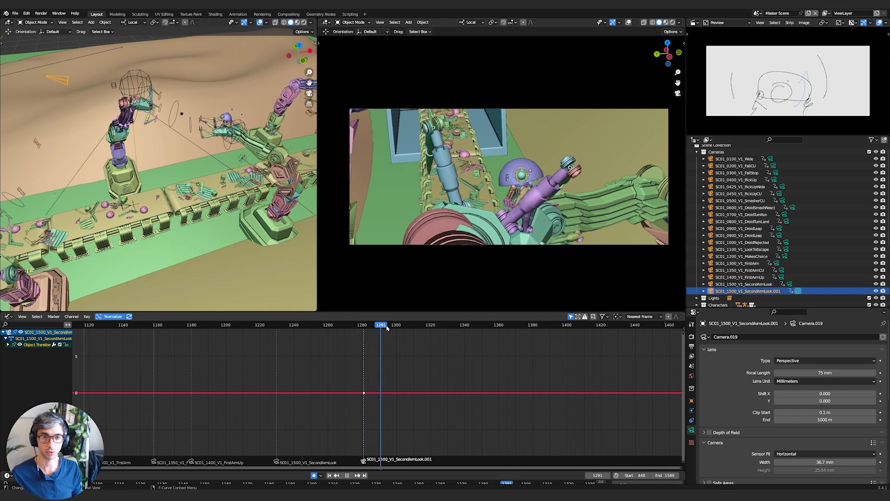
pyautogui.moveTo(401, 331); pyautogui.dragTo(395, 331)
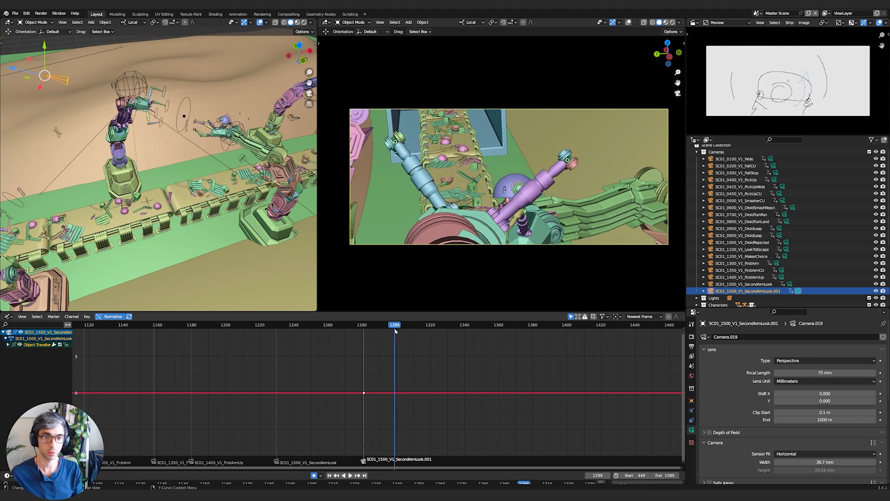
pyautogui.press('Left')
pyautogui.press('Left')
pyautogui.press('Right')
pyautogui.press('Left')
pyautogui.press('Right')
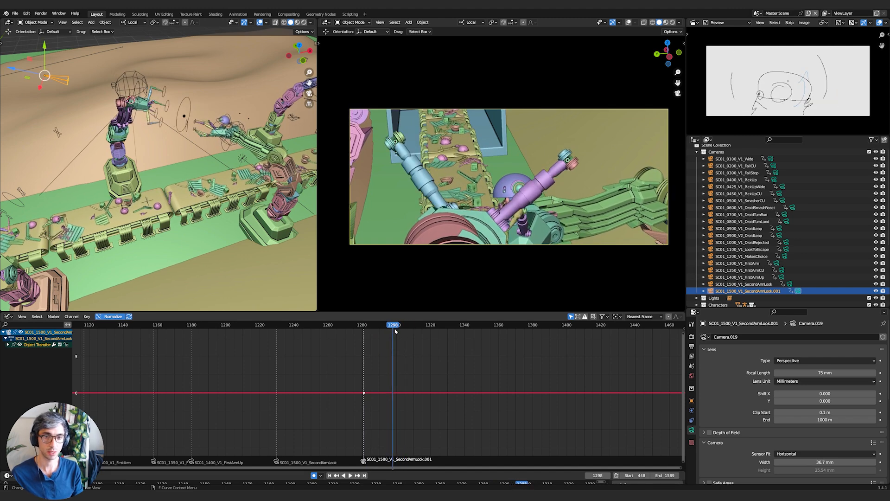
pyautogui.press('g')
pyautogui.press('z')
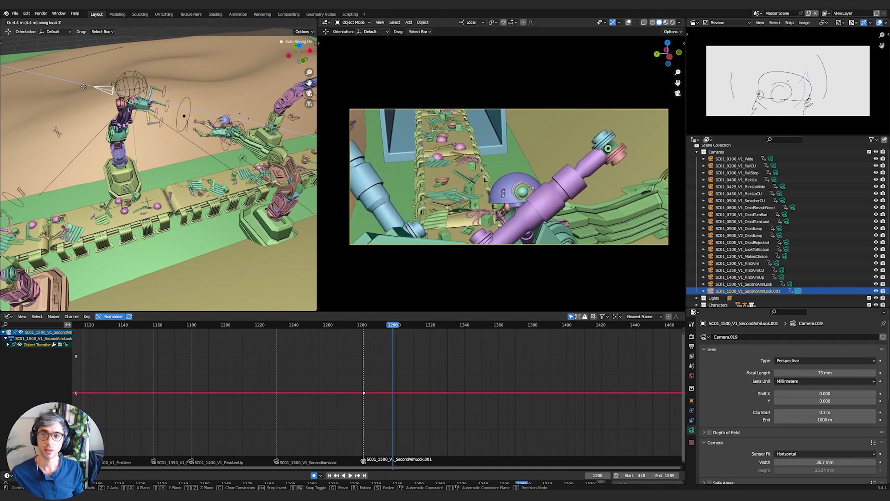
pyautogui.click(79, 89)
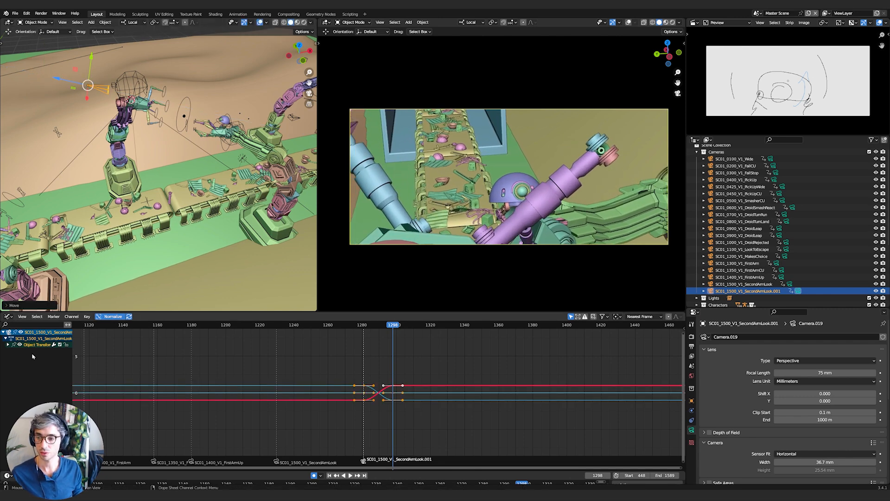
# Expand the camera's transform channels, delete the Z Location keyframe at frame 1298, and replay the shot
pyautogui.click(7, 345)
pyautogui.click(27, 363)
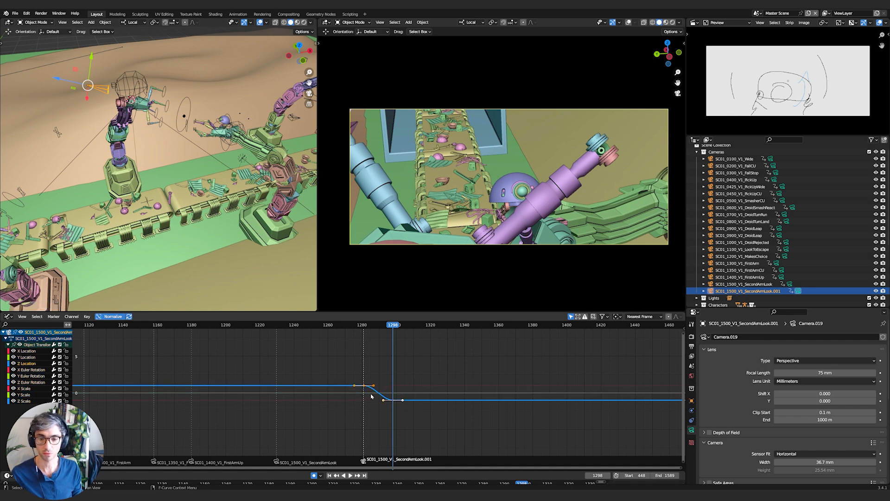
pyautogui.click(405, 413)
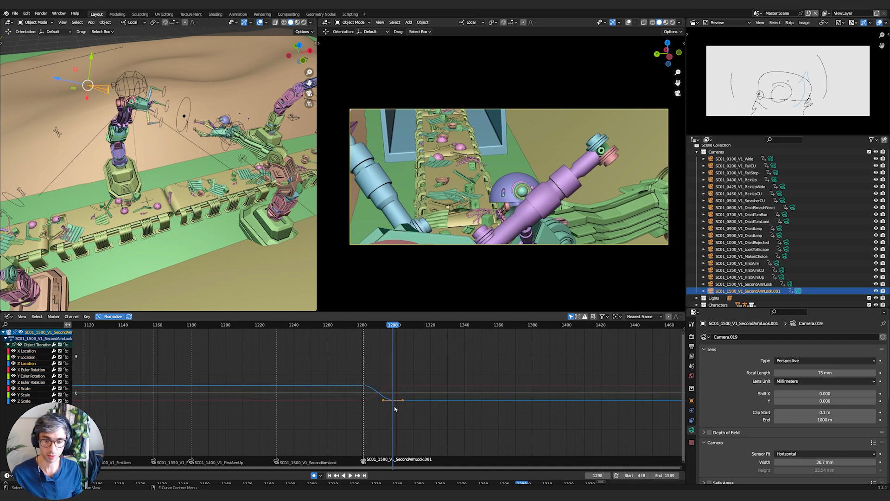
pyautogui.press('Delete')
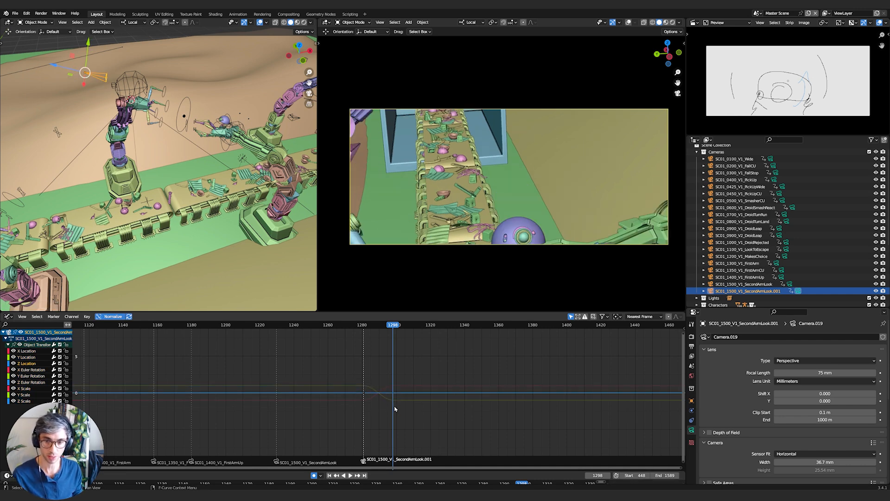
pyautogui.click(360, 326)
pyautogui.press('space')
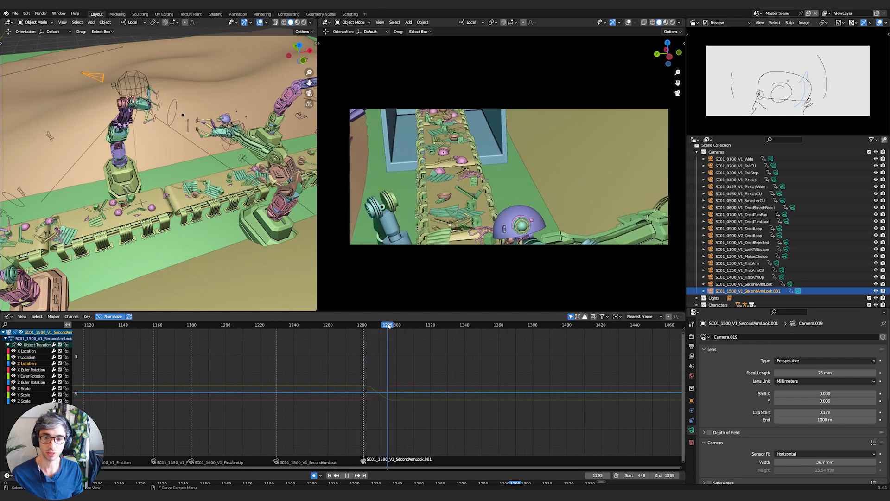
pyautogui.press('space')
# At frame 1298, tilt the camera down about 7° around its local X axis to bring the droid into frame
pyautogui.press('a')
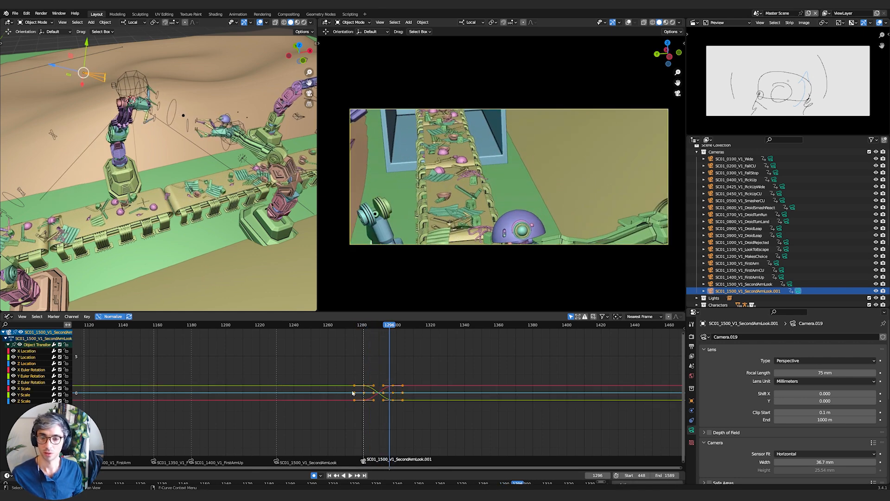
pyautogui.press('Right')
pyautogui.press('Right')
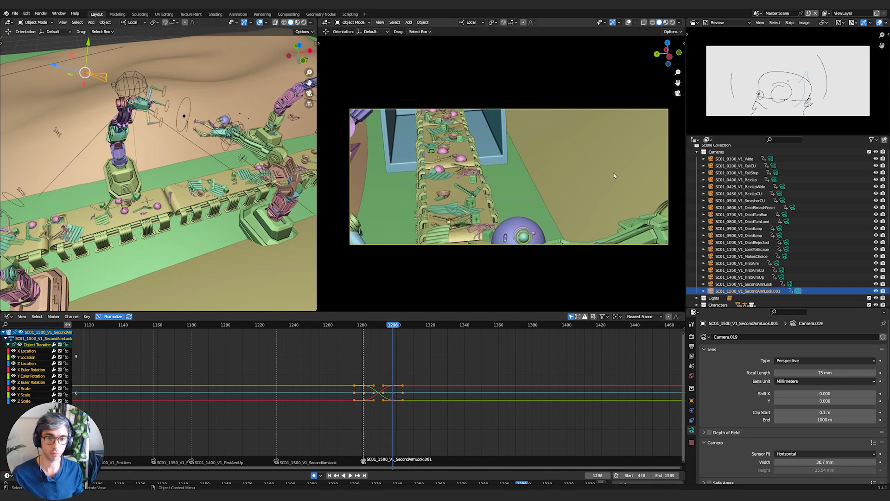
pyautogui.press('r')
pyautogui.press('x')
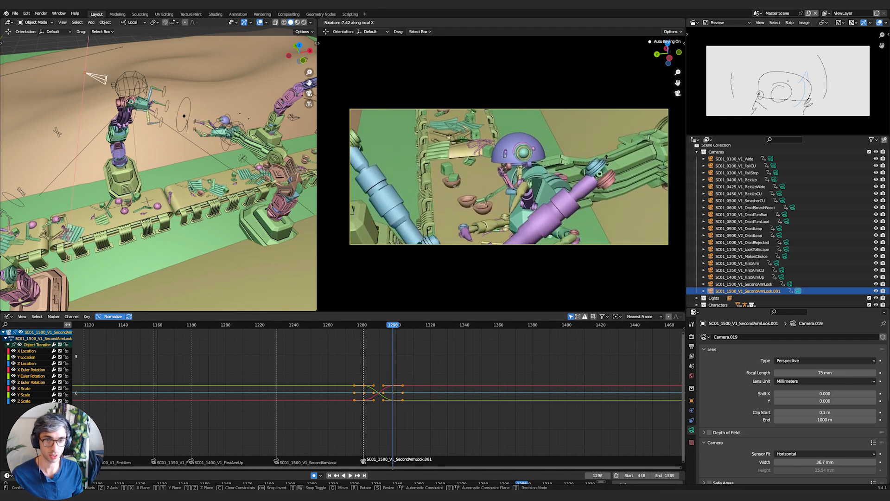
pyautogui.click(604, 171)
# Play the shot repeatedly from frame 1281 to examine the push-in and the new tilt
pyautogui.hotkey('shift', 'ctrl', 'space')
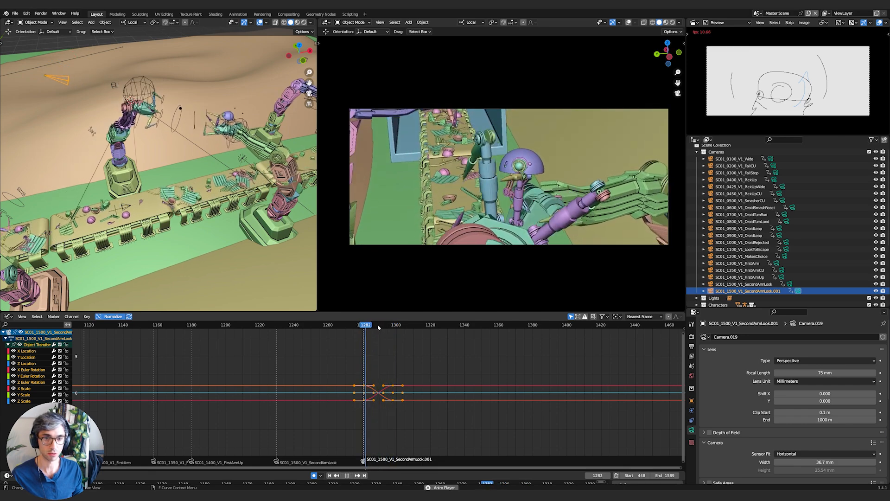
pyautogui.press('Escape')
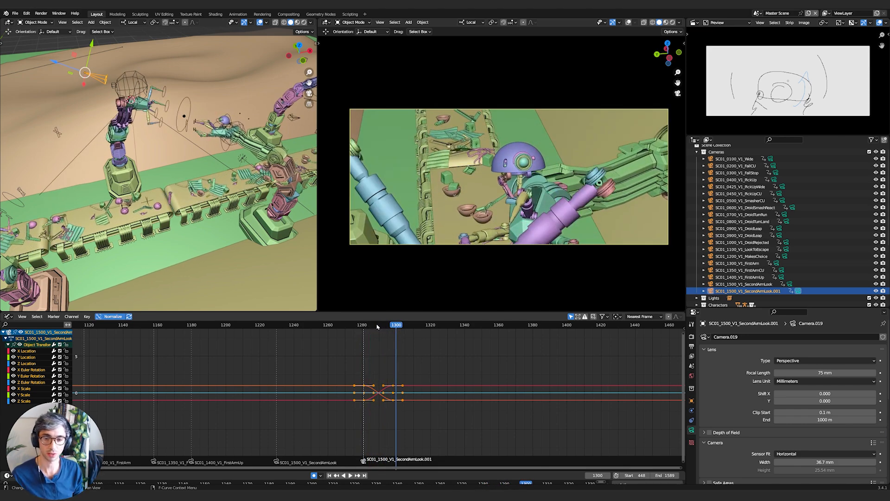
pyautogui.click(365, 326)
pyautogui.press('space')
pyautogui.press('space')
pyautogui.click(363, 326)
pyautogui.press('space')
pyautogui.click(366, 326)
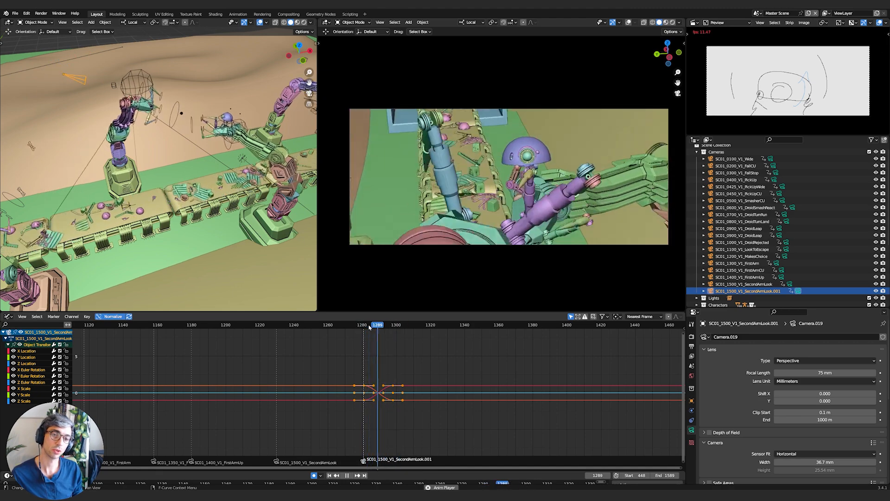
pyautogui.press('space')
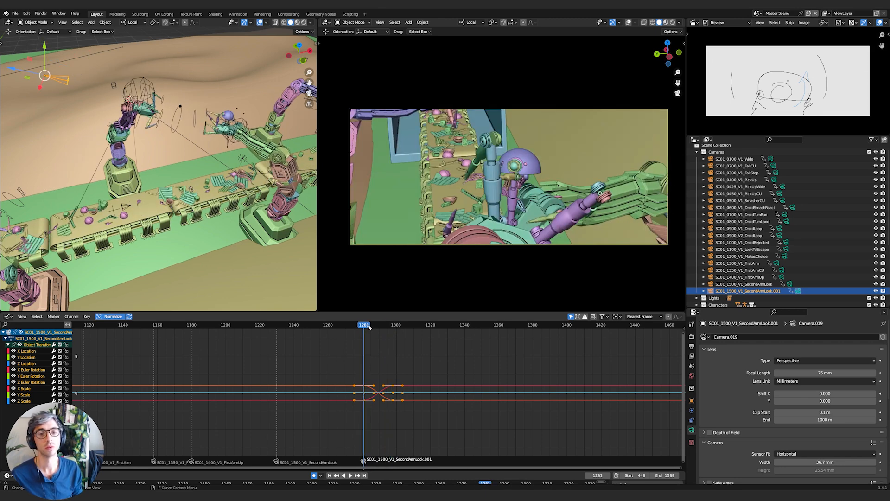
# At frame 1281, rotate the camera slightly around its local Y axis and play the push-in
pyautogui.press('r')
pyautogui.press('y')
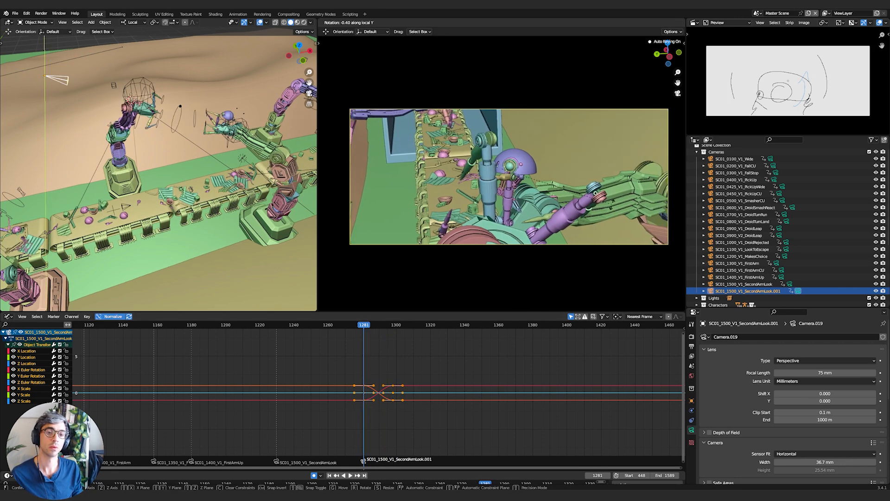
pyautogui.click(528, 263)
pyautogui.press('space')
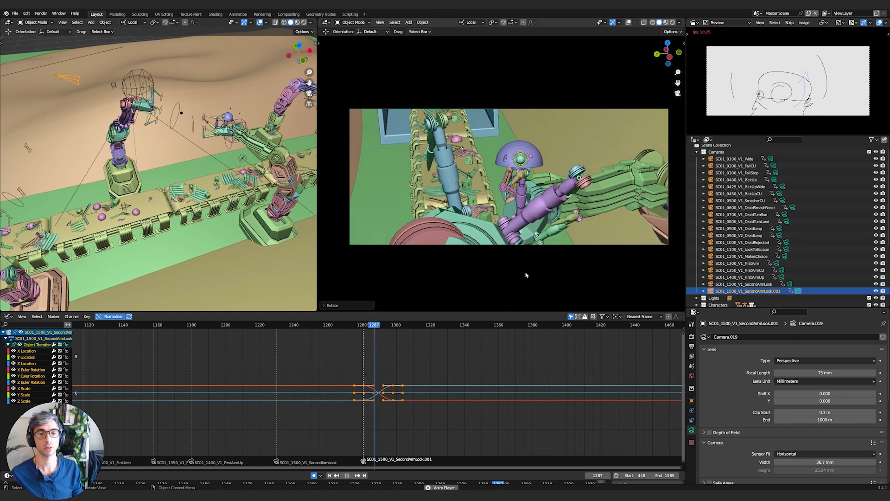
pyautogui.press('space')
pyautogui.press('space')
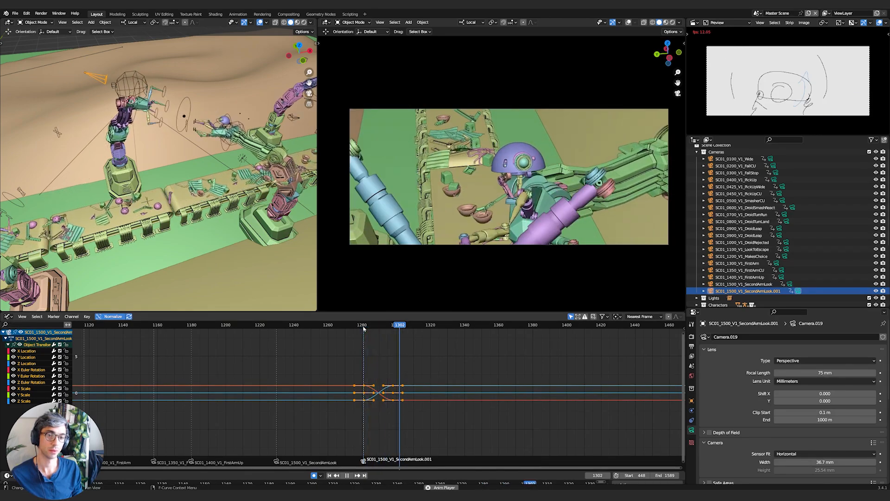
# Replay the push-in from frame 1281, then from the preceding shot to check how the cut into it works
pyautogui.click(363, 326)
pyautogui.click(363, 327)
pyautogui.click(323, 327)
pyautogui.click(326, 327)
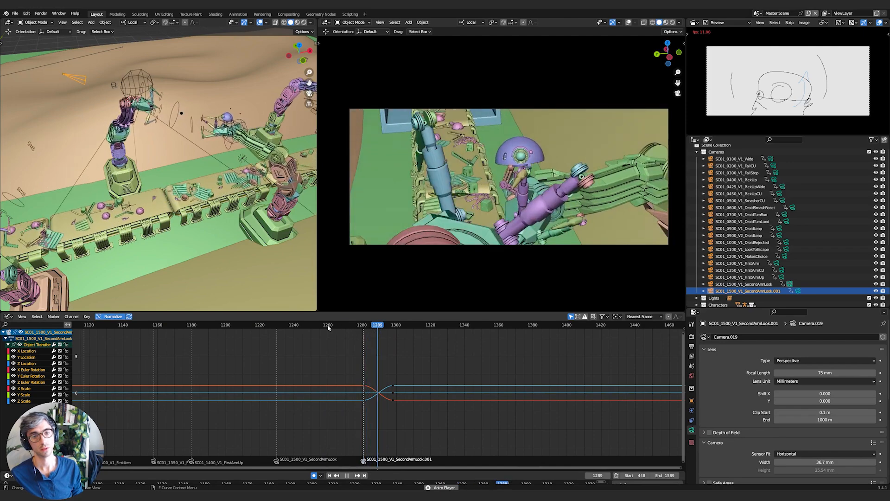
pyautogui.click(328, 327)
pyautogui.click(328, 328)
pyautogui.press('space')
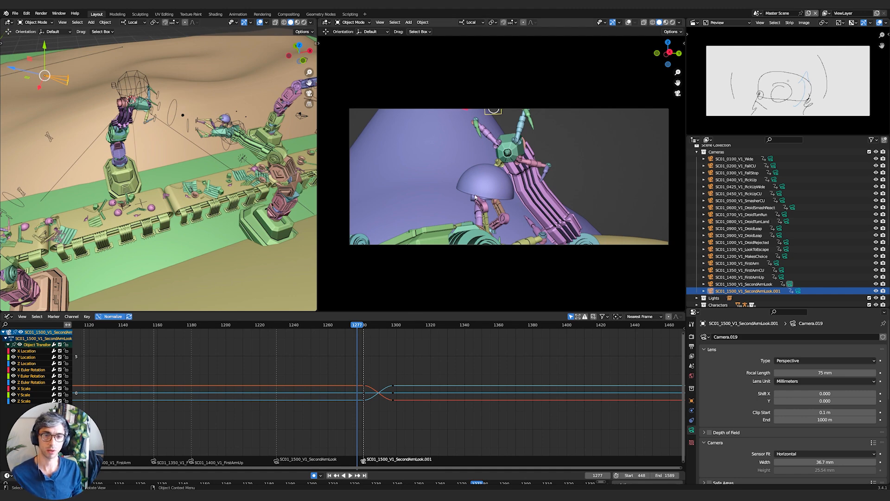
pyautogui.press('space')
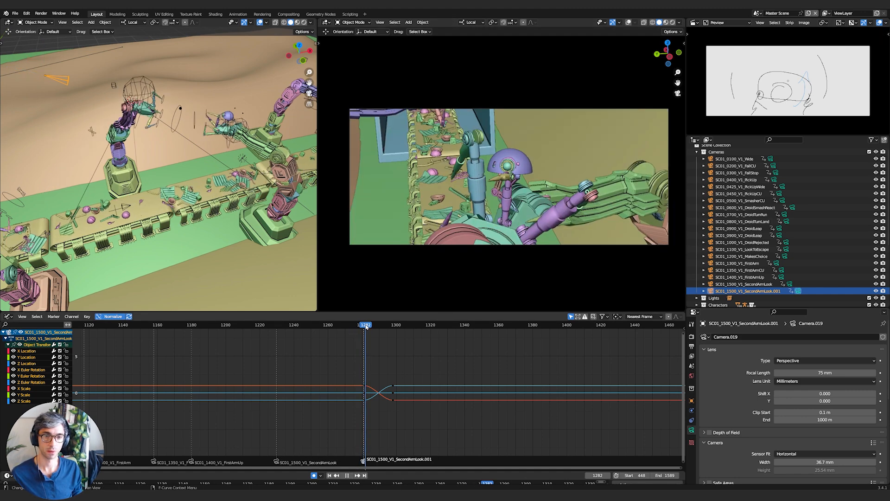
# At frame 1281, orbit the locked camera view to a more sideways angle on the droid and the robot arm
pyautogui.moveTo(357, 326); pyautogui.dragTo(365, 327)
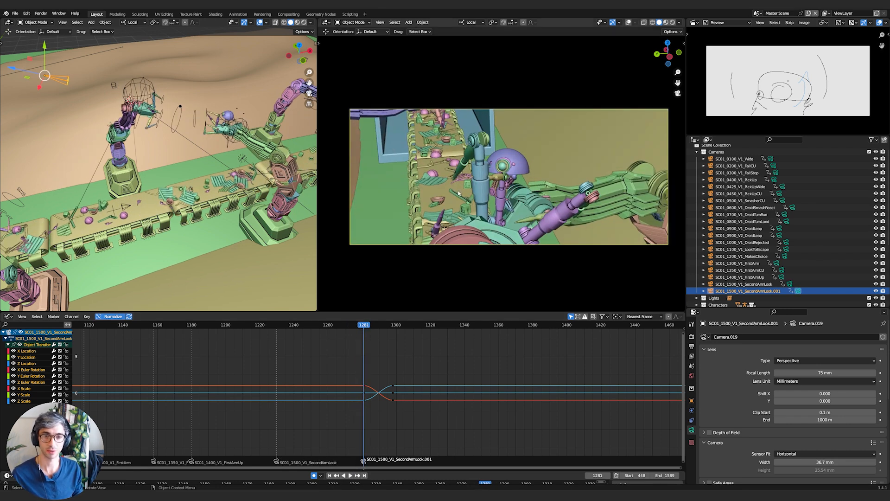
pyautogui.moveTo(450, 202)
pyautogui.mouseDown(button='middle')
pyautogui.moveTo(471, 205)
pyautogui.moveTo(458, 206)
pyautogui.mouseUp(button='middle')
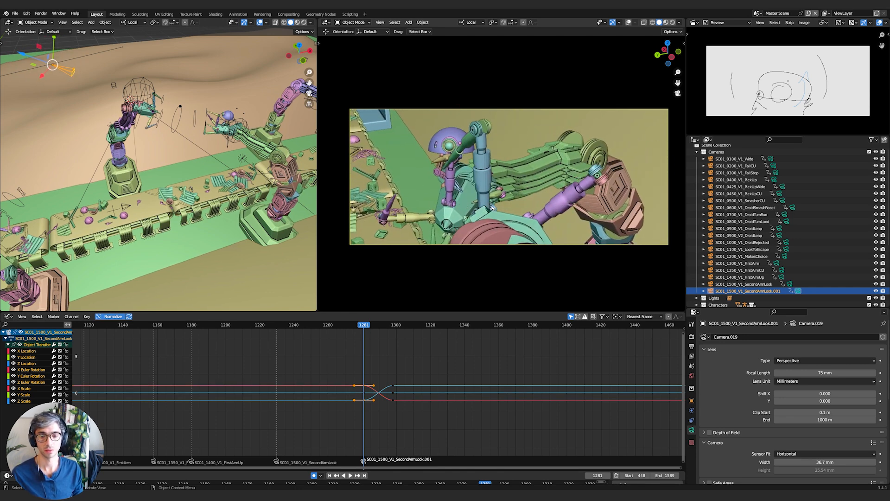
pyautogui.moveTo(479, 209); pyautogui.dragTo(531, 182, button='middle')
pyautogui.press('Left')
pyautogui.press('Right')
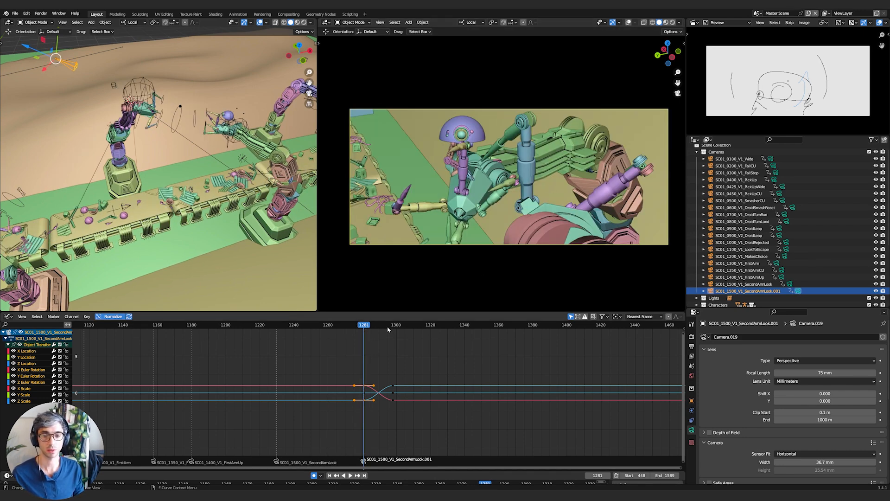
# Advance to frame 1298, reframe the camera on the droid between the two arms, and scrub back through the move
pyautogui.press('space')
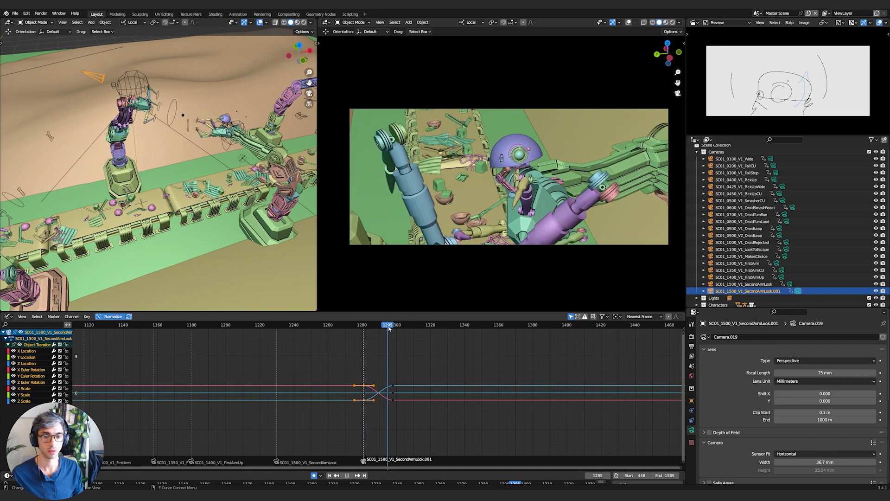
pyautogui.moveTo(507, 223)
pyautogui.keyDown('shift'); pyautogui.mouseDown(button='middle')
pyautogui.moveTo(475, 215)
pyautogui.moveTo(504, 223)
pyautogui.mouseUp(button='middle'); pyautogui.keyUp('shift')
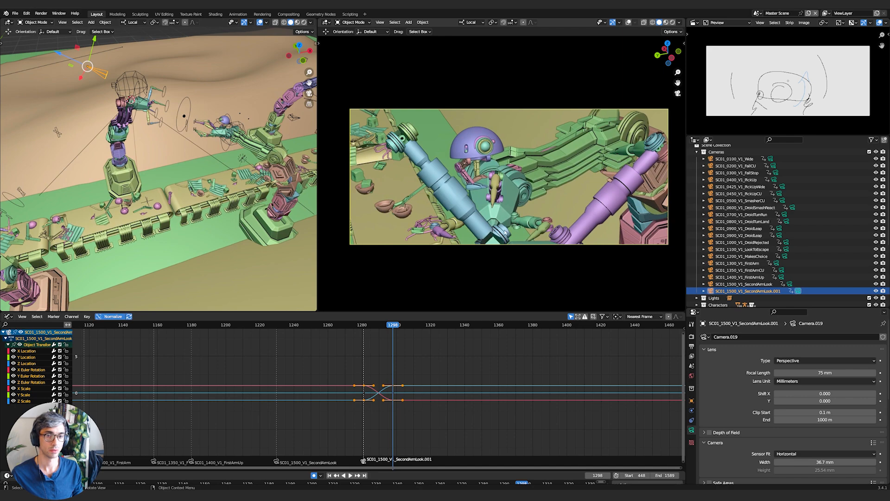
pyautogui.moveTo(393, 326)
pyautogui.mouseDown()
pyautogui.moveTo(355, 326)
pyautogui.moveTo(397, 327)
pyautogui.moveTo(365, 337)
pyautogui.moveTo(384, 340)
pyautogui.mouseUp()
pyautogui.press('Down')
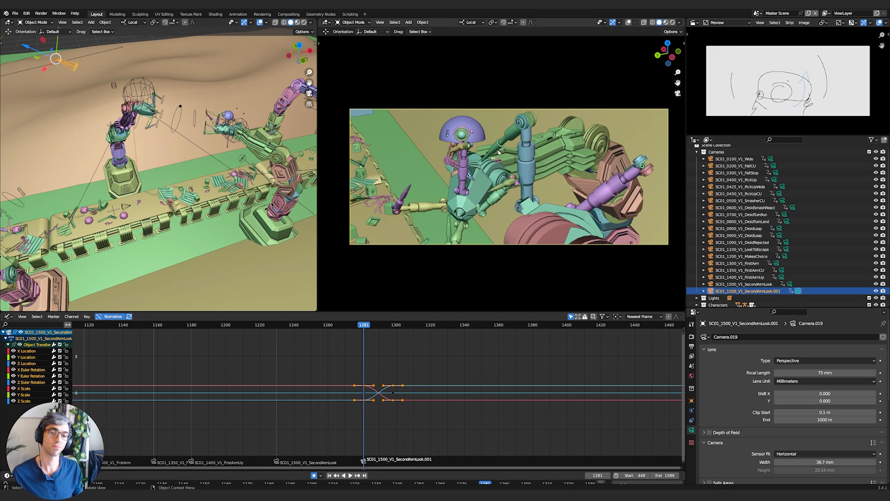
# At frame 1281, raise the camera, tilt it down around its local X axis toward the droid, and scrub the move
pyautogui.keyDown('shift'); pyautogui.moveTo(502, 154); pyautogui.dragTo(501, 165, button='middle'); pyautogui.keyUp('shift')
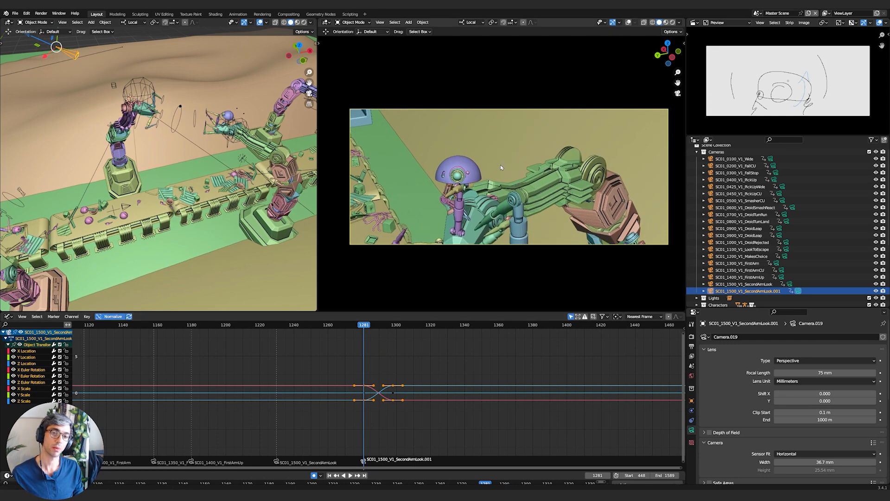
pyautogui.press('r')
pyautogui.press('x')
pyautogui.press('x')
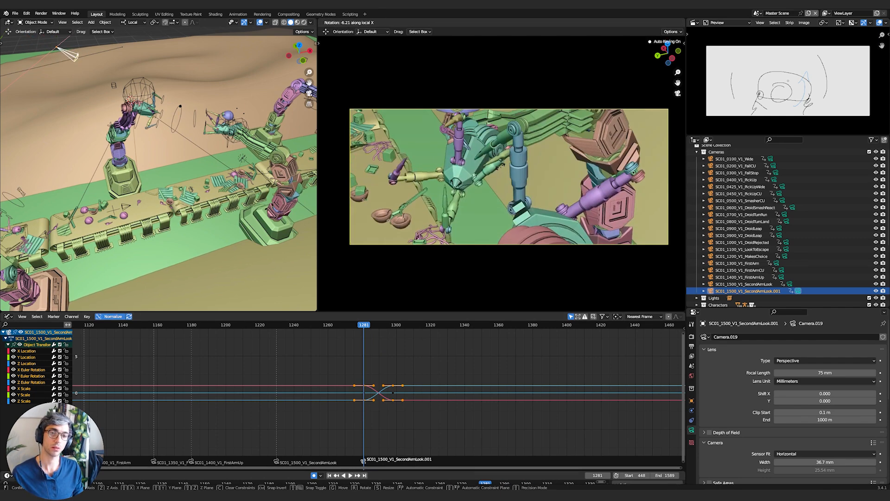
pyautogui.click(379, 324)
pyautogui.moveTo(363, 326)
pyautogui.mouseDown()
pyautogui.moveTo(396, 328)
pyautogui.moveTo(344, 334)
pyautogui.moveTo(383, 340)
pyautogui.moveTo(354, 341)
pyautogui.moveTo(389, 337)
pyautogui.moveTo(354, 338)
pyautogui.moveTo(369, 338)
pyautogui.mouseUp()
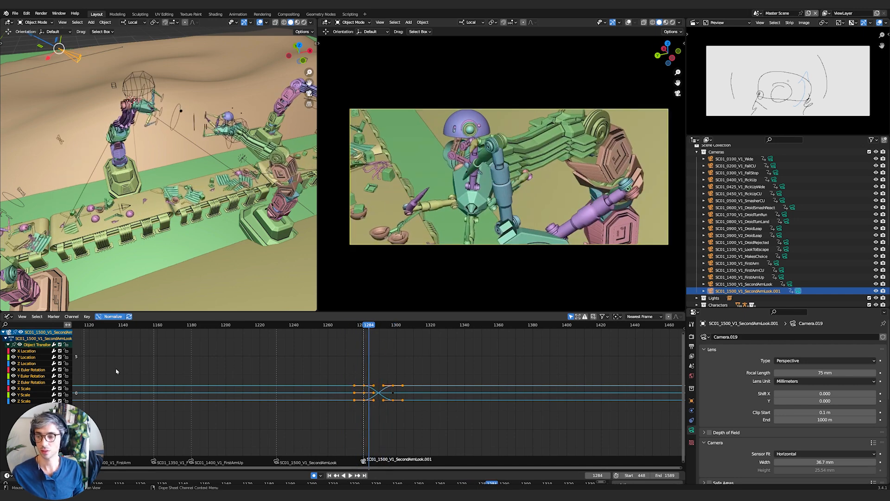
# Set the interpolation mode of the selected camera keyframes to Linear and replay the move from frame 1281
pyautogui.rightClick(412, 379)
pyautogui.moveTo(413, 379)
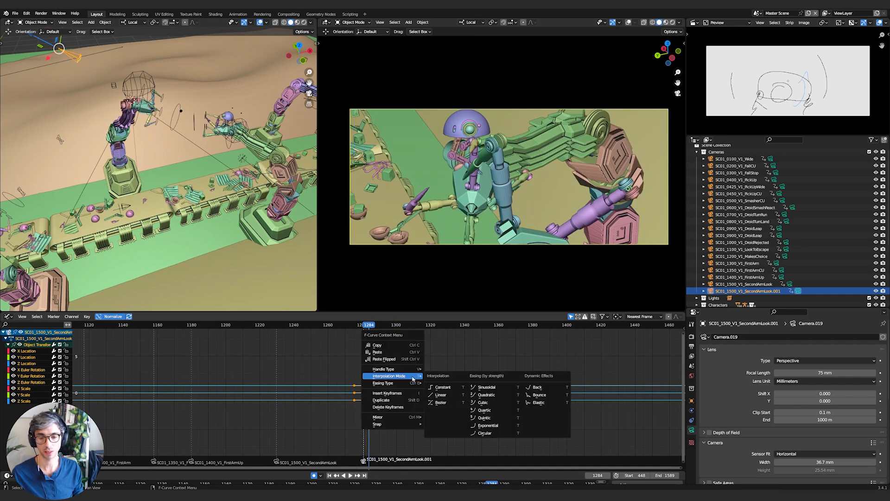
pyautogui.click(438, 394)
pyautogui.click(363, 326)
pyautogui.press('space')
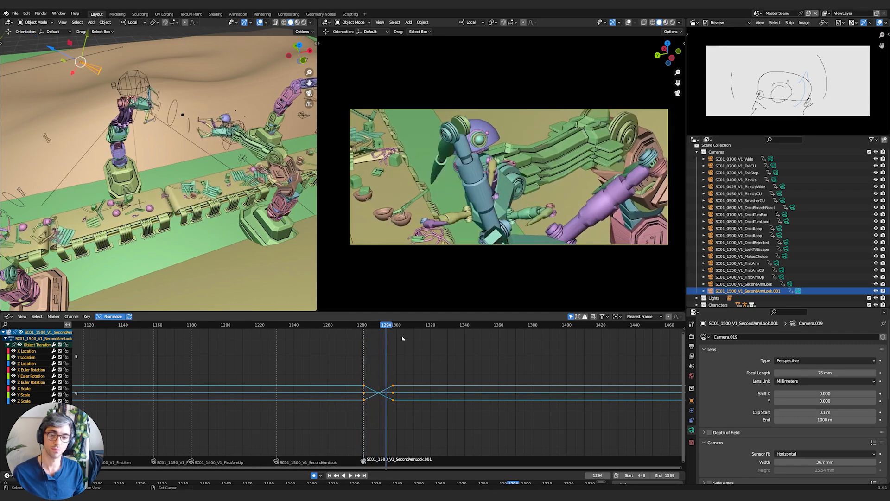
pyautogui.press('Escape')
# At frame 1281, orbit the camera so the robot arm fills the foreground beside the droid, and replay the cut
pyautogui.moveTo(513, 214); pyautogui.dragTo(514, 179, button='middle')
pyautogui.press('space')
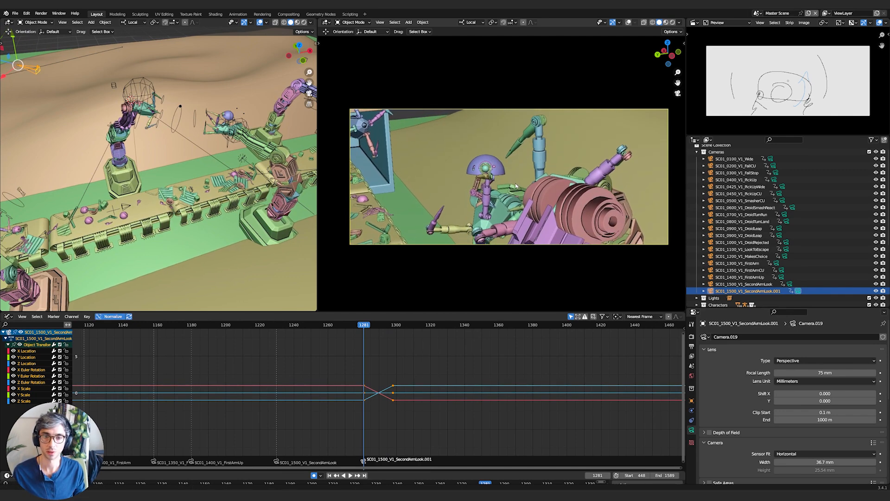
pyautogui.press('space')
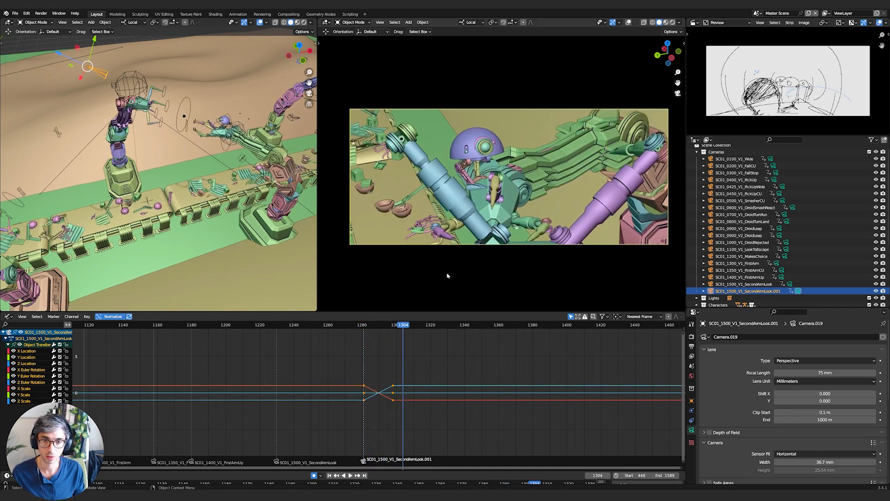
pyautogui.press('space')
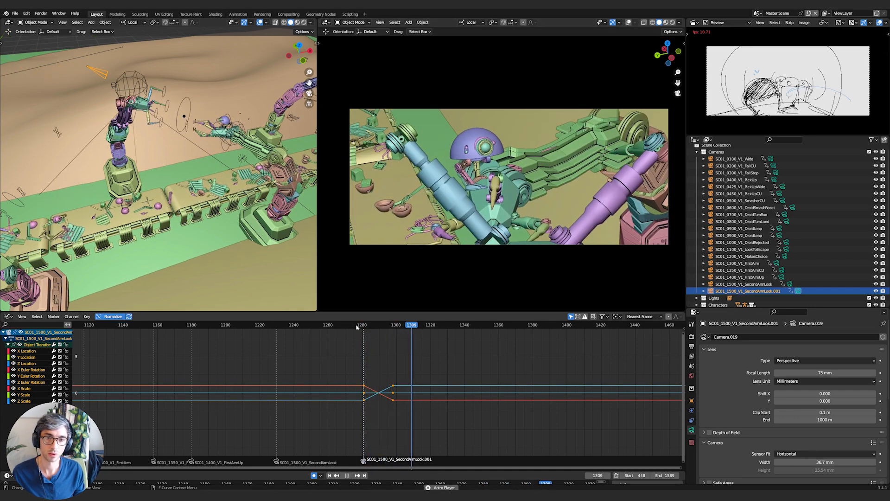
pyautogui.click(300, 326)
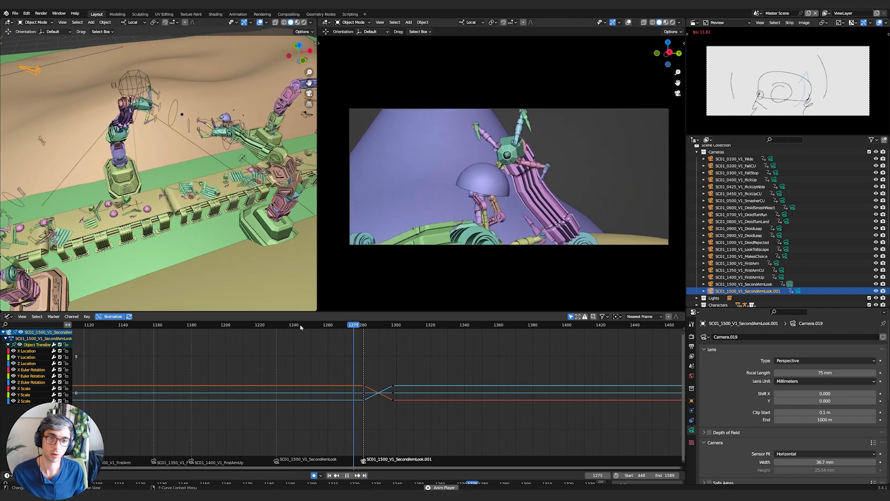
pyautogui.press('space')
# At frame 1298, orbit the camera so the arm's round joint stands in the foreground beside the droid, and replay the shot
pyautogui.moveTo(398, 331); pyautogui.dragTo(393, 331)
pyautogui.moveTo(498, 225); pyautogui.dragTo(509, 204, button='middle')
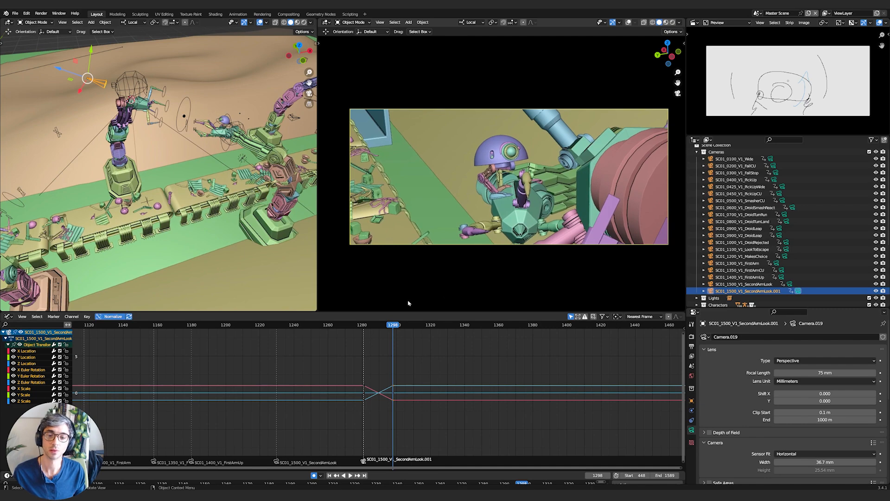
pyautogui.moveTo(395, 329); pyautogui.dragTo(360, 336)
pyautogui.press('space')
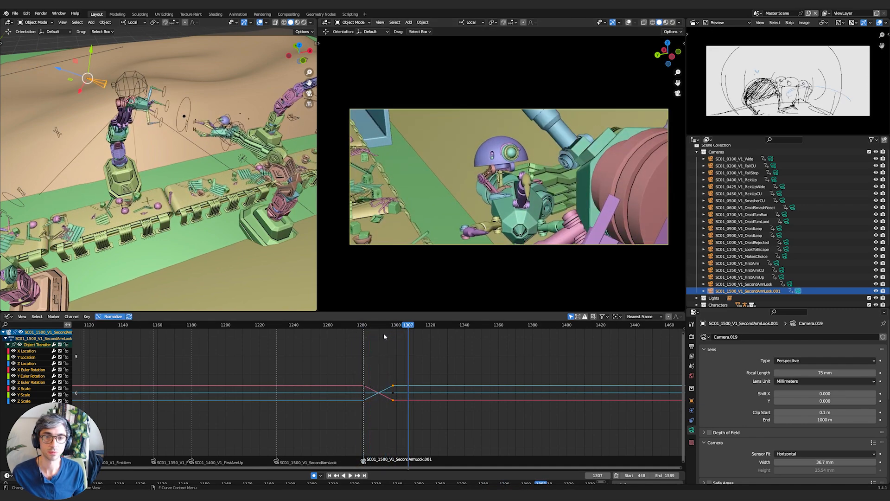
pyautogui.click(363, 327)
pyautogui.press('space')
pyautogui.press('space')
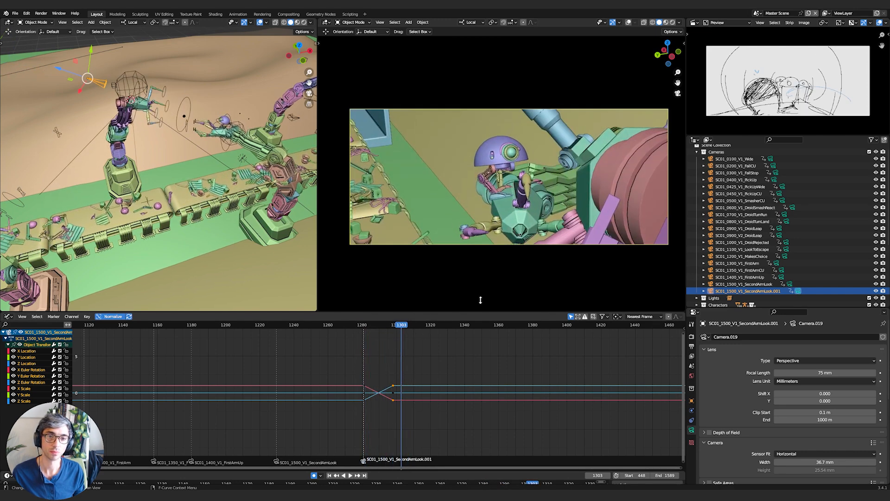
# Select the droid rig, switch it to Pose Mode, select the control bone in front of the droid, and return to frame 1281
pyautogui.click(232, 121)
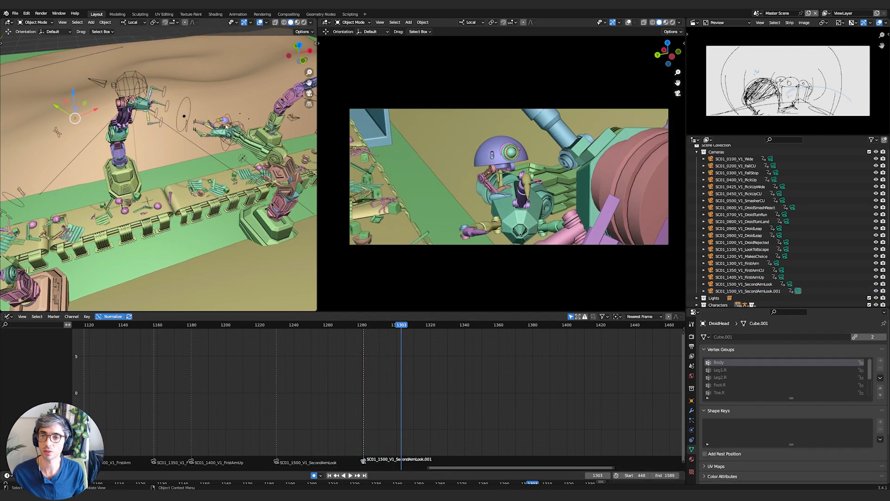
pyautogui.click(225, 126)
pyautogui.hotkey('ctrl', 'Tab')
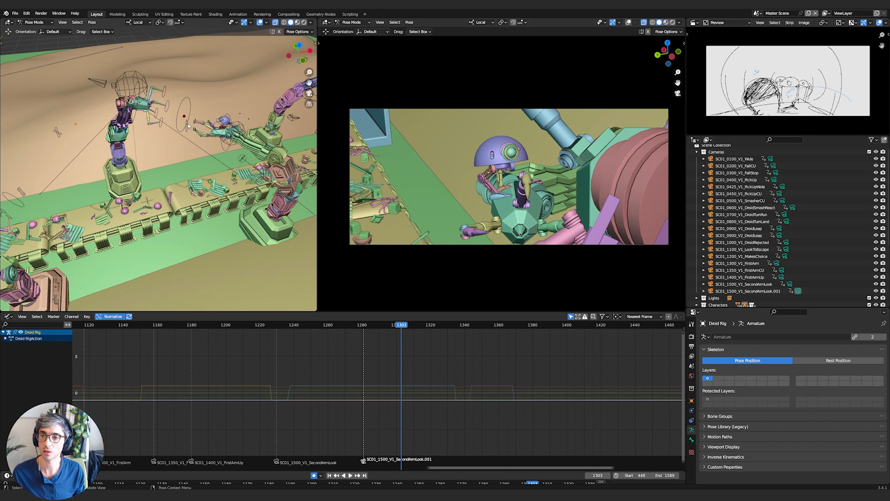
pyautogui.click(184, 121)
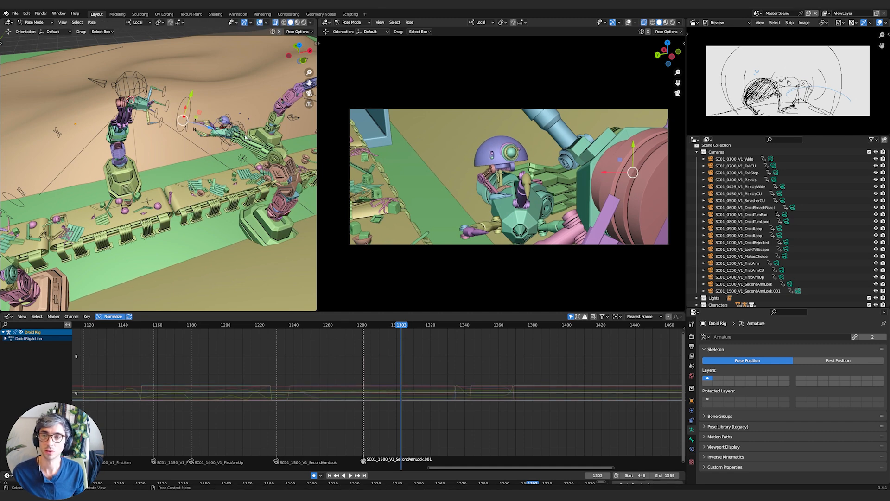
pyautogui.press('Down')
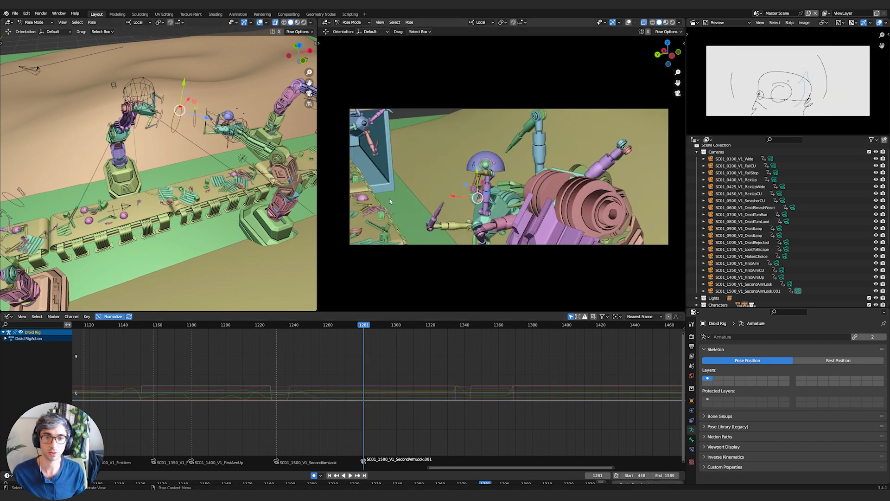
# Try moving the droid's look-target bone about 14.65 m backward along its local Z axis at frame 1281
pyautogui.press('g')
pyautogui.click(502, 186)
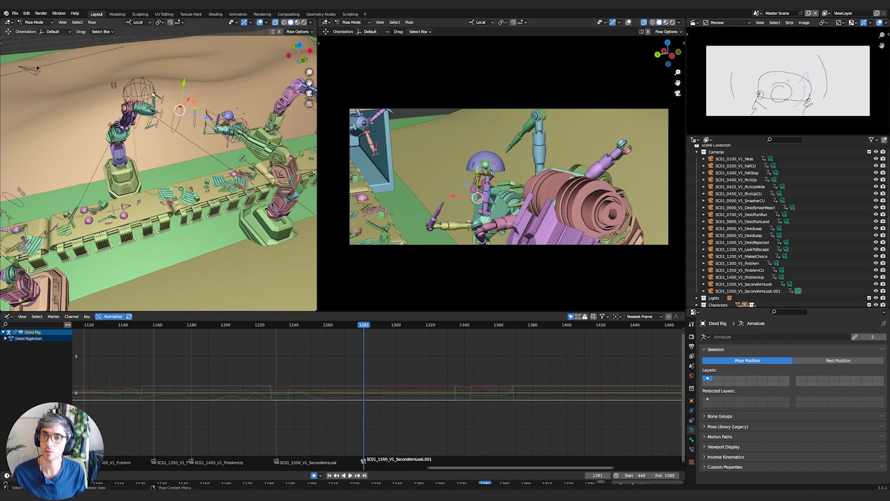
pyautogui.press('g')
pyautogui.press('z')
pyautogui.press('z')
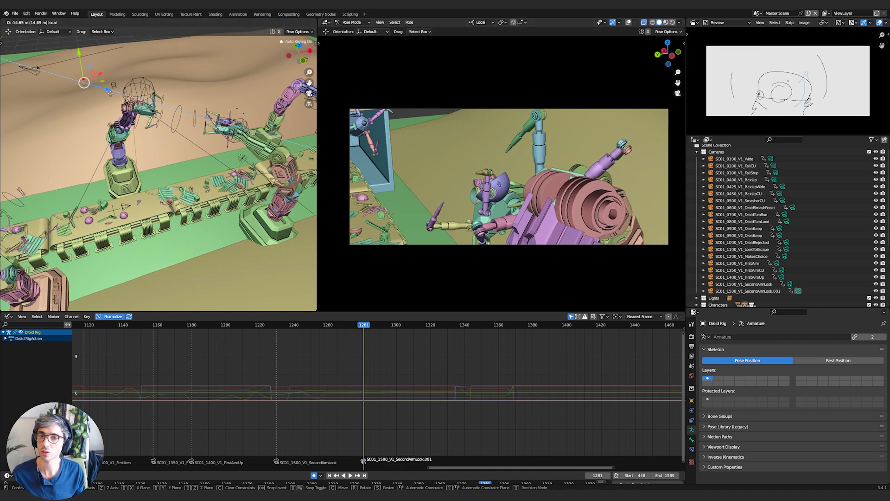
pyautogui.click(92, 94)
# Try freely repositioning the look-target bone near the robot arm to turn the droid's head
pyautogui.moveTo(92, 93); pyautogui.dragTo(156, 120, button='middle')
pyautogui.scroll(3, 160, 115)
pyautogui.keyDown('shift'); pyautogui.moveTo(218, 91); pyautogui.dragTo(208, 139, button='middle'); pyautogui.keyUp('shift')
pyautogui.scroll(3, 177, 145)
pyautogui.press('g')
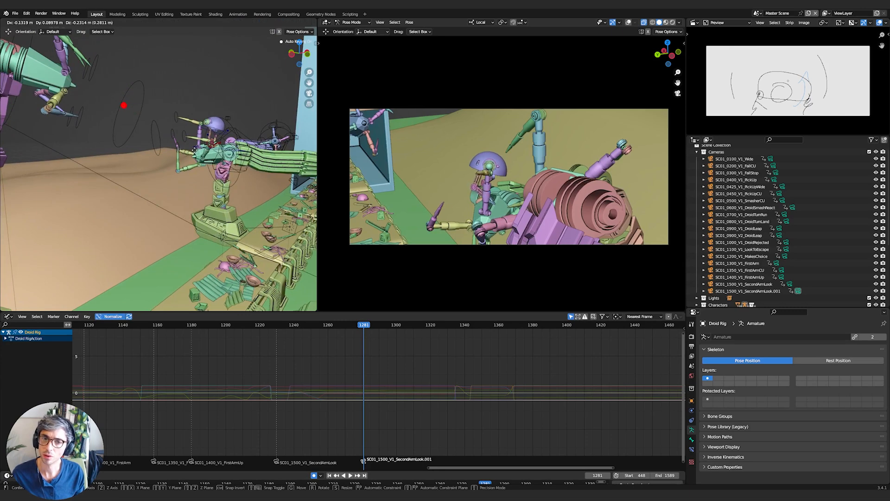
pyautogui.click(169, 141)
pyautogui.press('g')
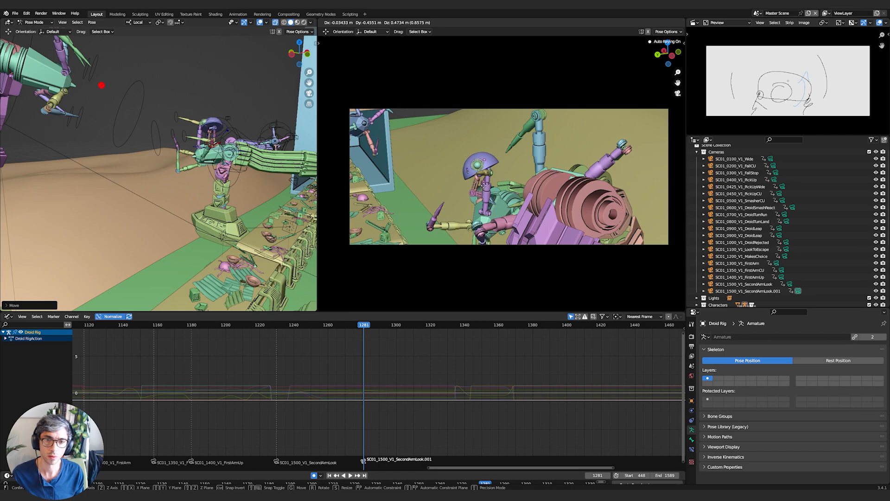
pyautogui.rightClick(472, 180)
# In Object Mode, snap the 3D cursor to the shot camera SC01_1500_V1_SecondArmLook.001
pyautogui.scroll(-8, 138, 147)
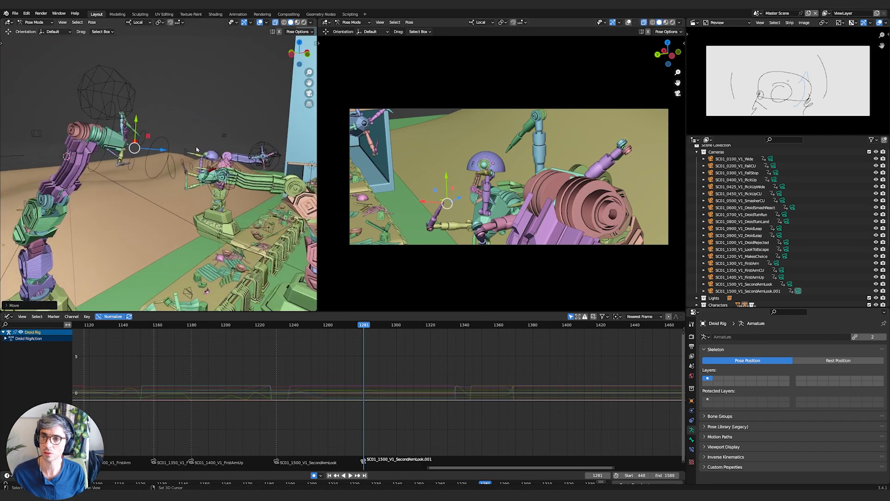
pyautogui.moveTo(163, 148); pyautogui.dragTo(37, 135, button='middle')
pyautogui.hotkey('ctrl', 'Tab')
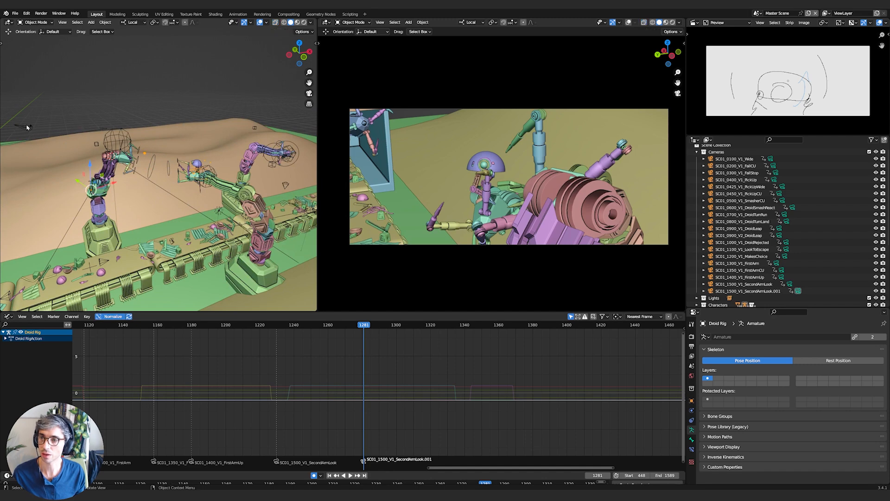
pyautogui.click(29, 129)
pyautogui.hotkey('shift', 's')
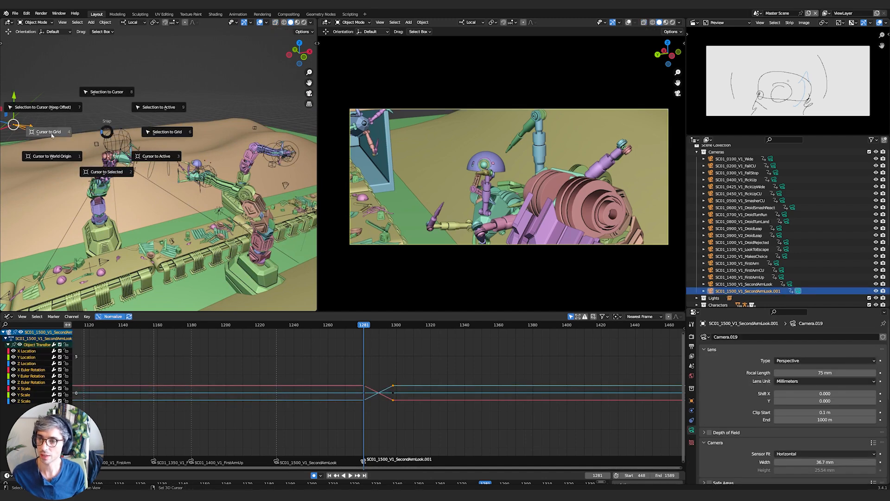
pyautogui.click(107, 176)
# Snap the droid rig's look-target bone to the 3D cursor at the camera, and return to Object Mode
pyautogui.click(148, 153)
pyautogui.hotkey('ctrl', 'Tab')
pyautogui.hotkey('shift', 's')
pyautogui.click(156, 120)
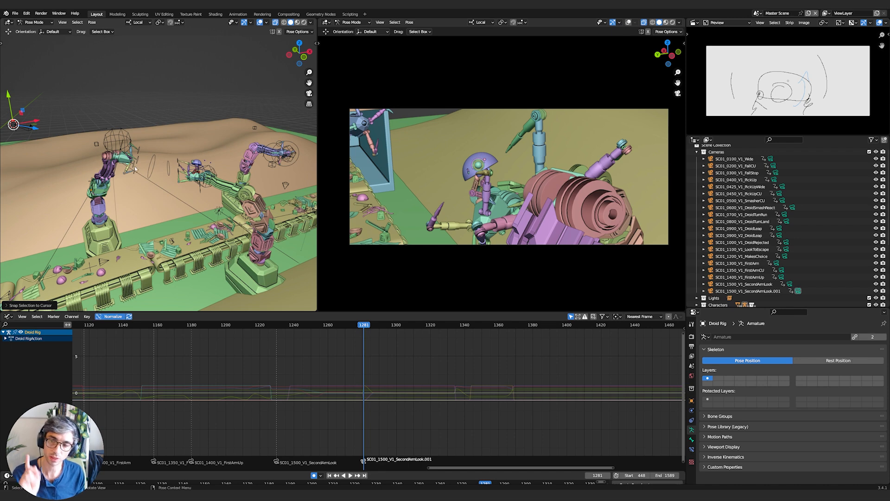
pyautogui.press('Tab')
pyautogui.click(121, 159)
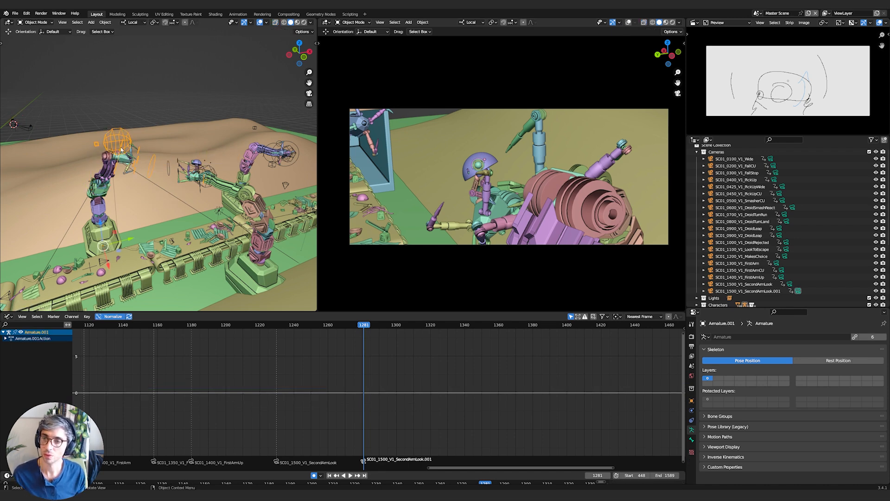
pyautogui.click(127, 161)
pyautogui.click(125, 161)
pyautogui.hotkey('shift', 's')
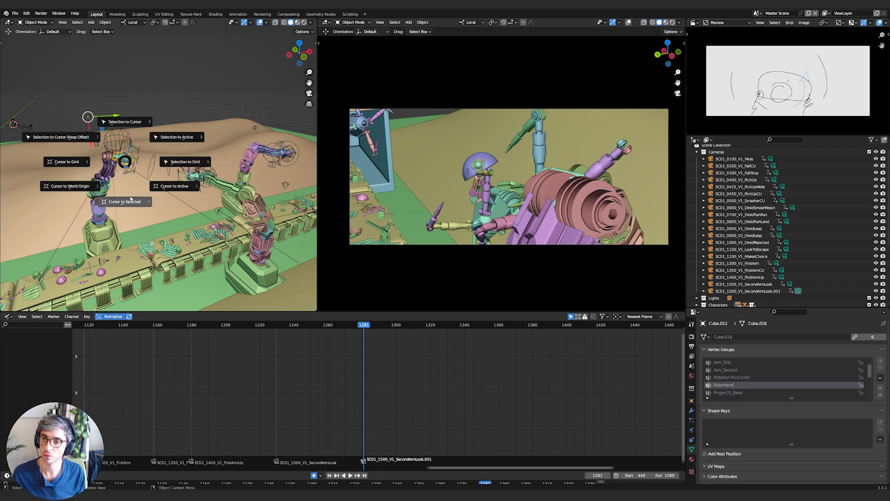
pyautogui.click(132, 182)
# In Pose Mode on the foreground arm's rig, Armature.001, snap the 3D cursor to the bone at the arm's upper joint
pyautogui.click(124, 132)
pyautogui.press('Tab')
pyautogui.click(124, 161)
pyautogui.moveTo(164, 188); pyautogui.dragTo(143, 176, button='middle')
pyautogui.click(109, 161)
pyautogui.hotkey('shift', 's')
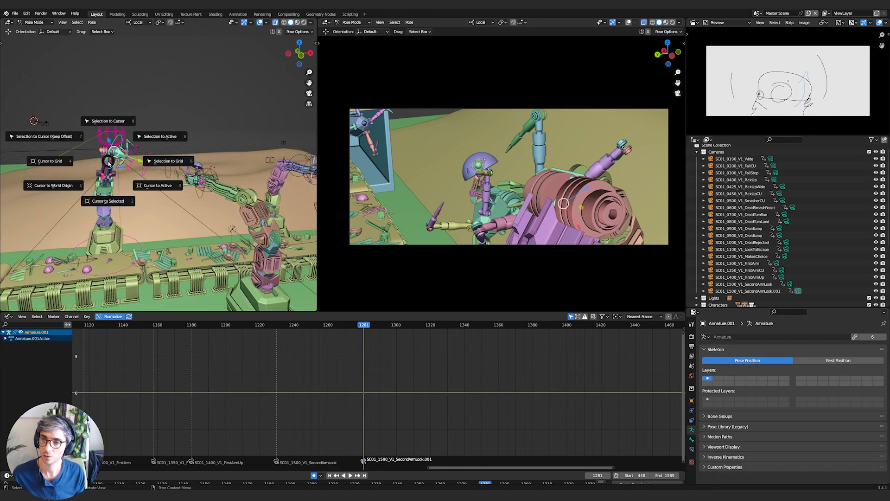
pyautogui.click(118, 199)
# Return to the droid rig in Pose Mode and snap its look-target bone to the 3D cursor at the arm's joint
pyautogui.hotkey('ctrl', 'Tab')
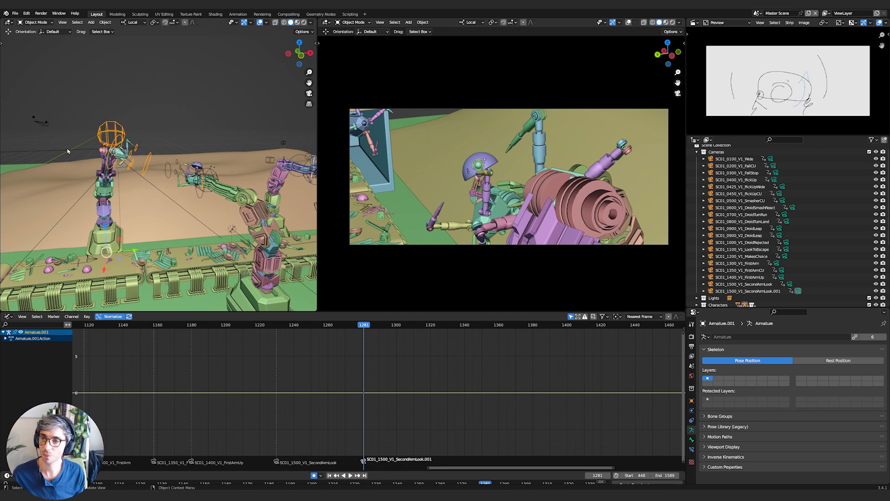
pyautogui.click(37, 121)
pyautogui.press('Tab')
pyautogui.click(74, 149)
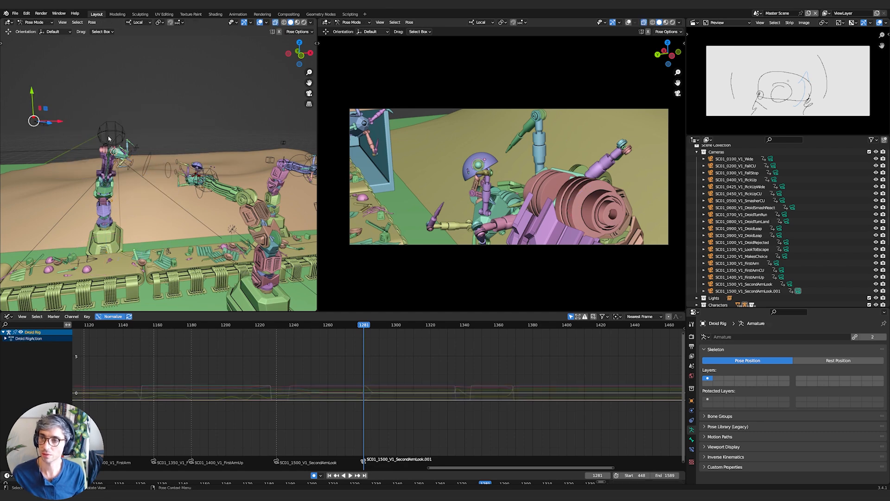
pyautogui.hotkey('shift', 's')
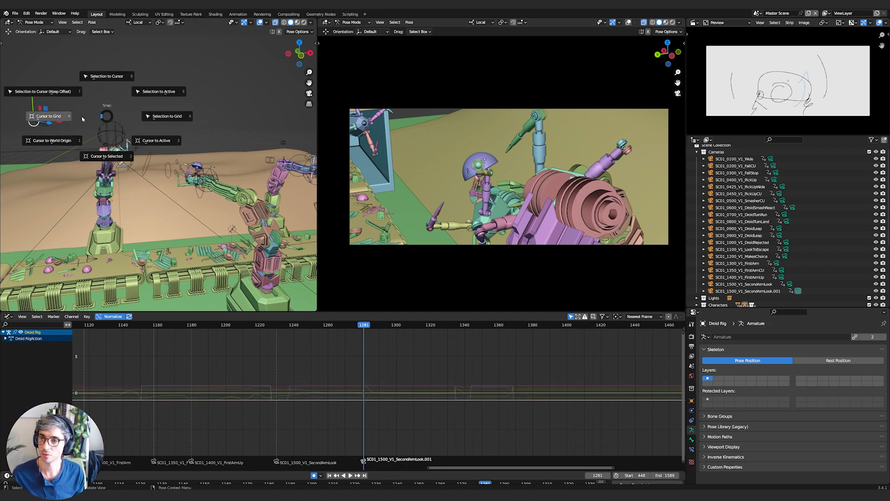
pyautogui.click(101, 83)
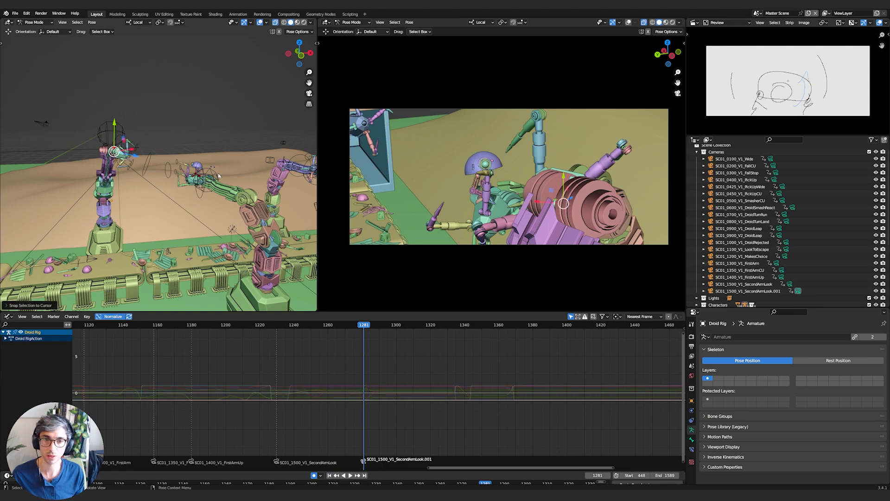
# Play the shot from frame 1281 to check the droid's gaze, and set the current frame to 1298
pyautogui.moveTo(111, 195); pyautogui.dragTo(188, 182, button='middle')
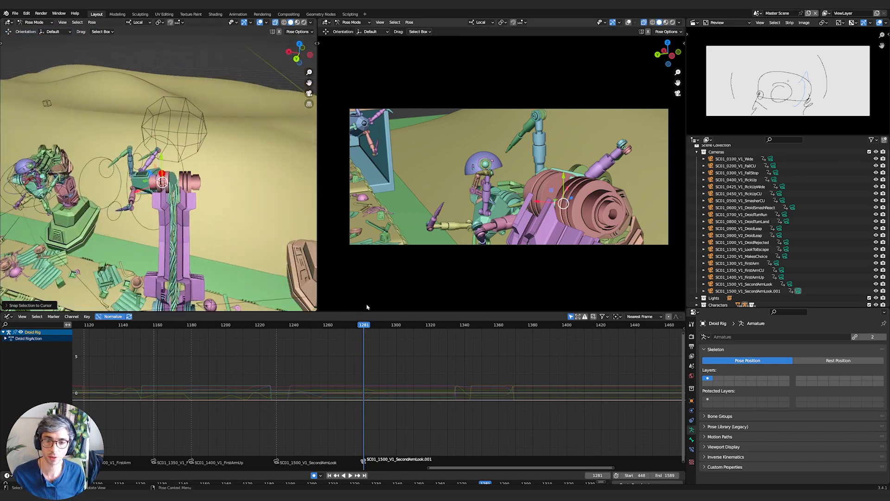
pyautogui.press('space')
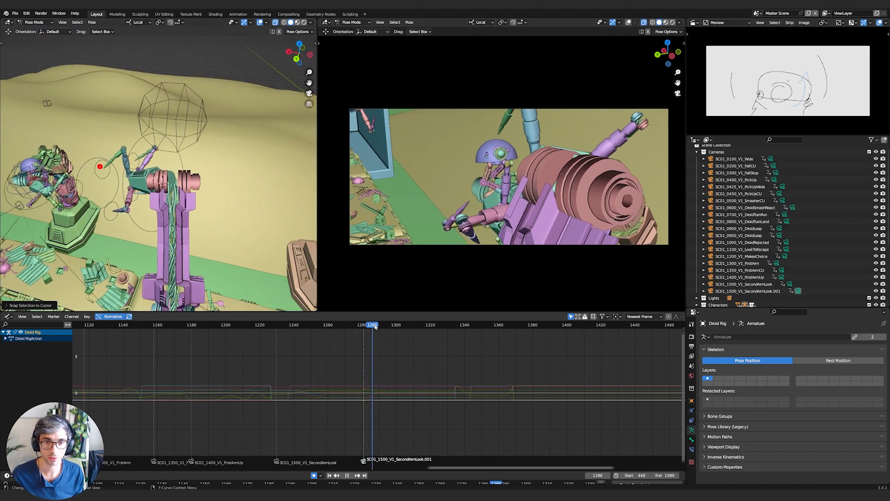
pyautogui.moveTo(403, 331); pyautogui.dragTo(398, 333)
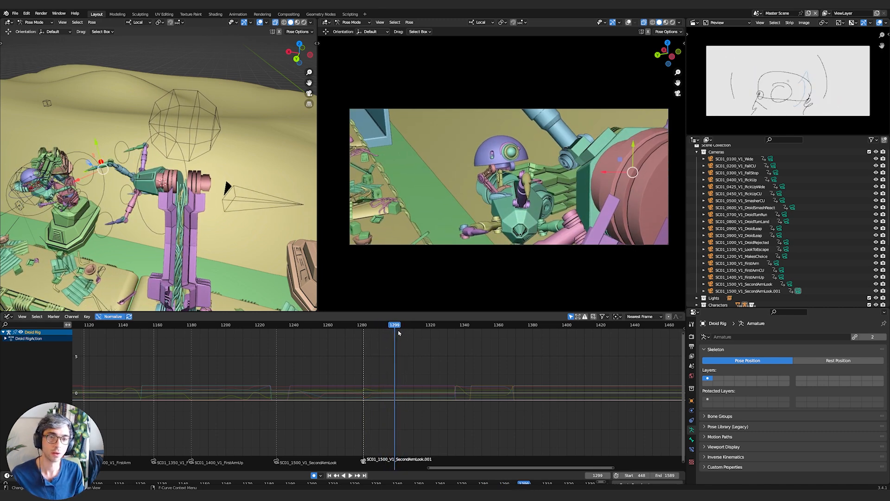
pyautogui.press('Left')
pyautogui.press('Left')
pyautogui.press('Right')
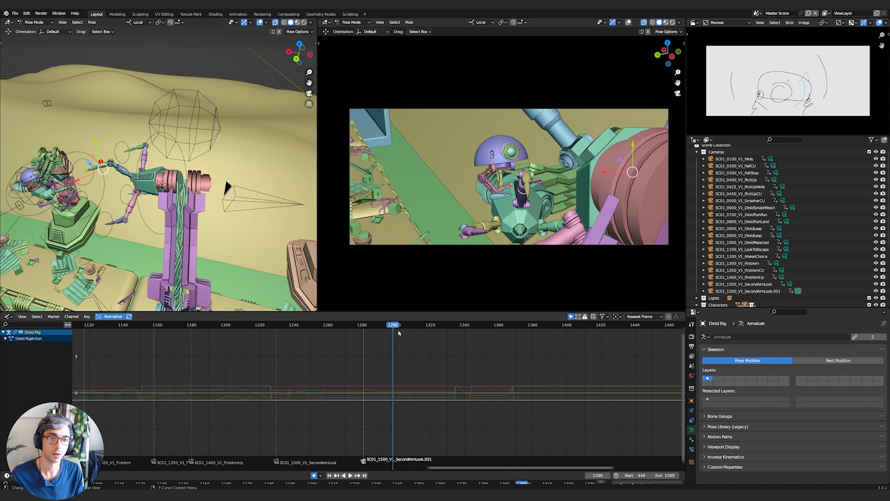
# At frame 1298, move the droid's look-target bone about 1.4 m along its local axis
pyautogui.moveTo(121, 190); pyautogui.dragTo(157, 187, button='middle')
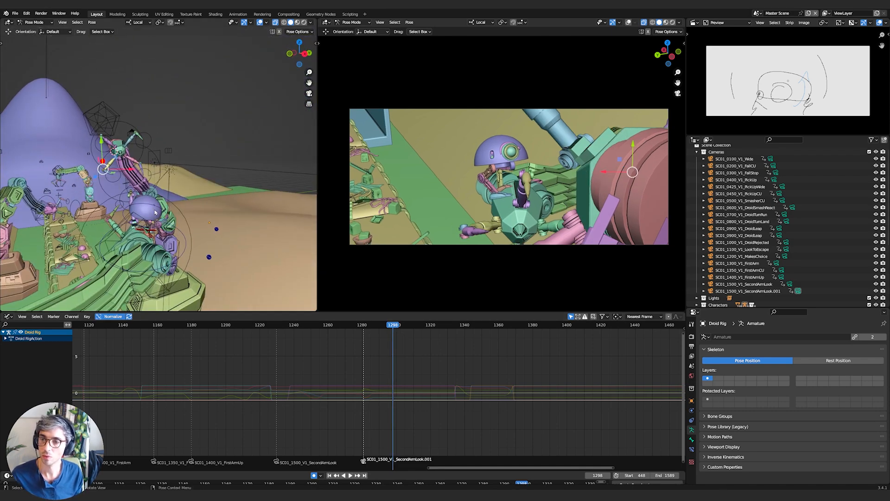
pyautogui.moveTo(122, 173); pyautogui.dragTo(149, 170)
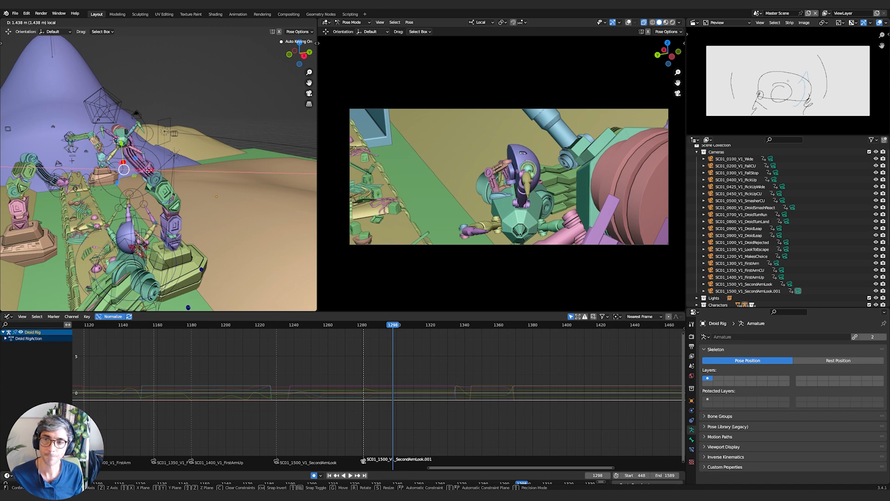
pyautogui.moveTo(148, 170); pyautogui.dragTo(149, 170)
# Rotate the droid's head bone about 94° around its local Z axis at frame 1298
pyautogui.moveTo(149, 169); pyautogui.dragTo(188, 242, button='middle')
pyautogui.click(167, 177)
pyautogui.moveTo(167, 177); pyautogui.dragTo(148, 186, button='middle')
pyautogui.press('r')
pyautogui.press('z')
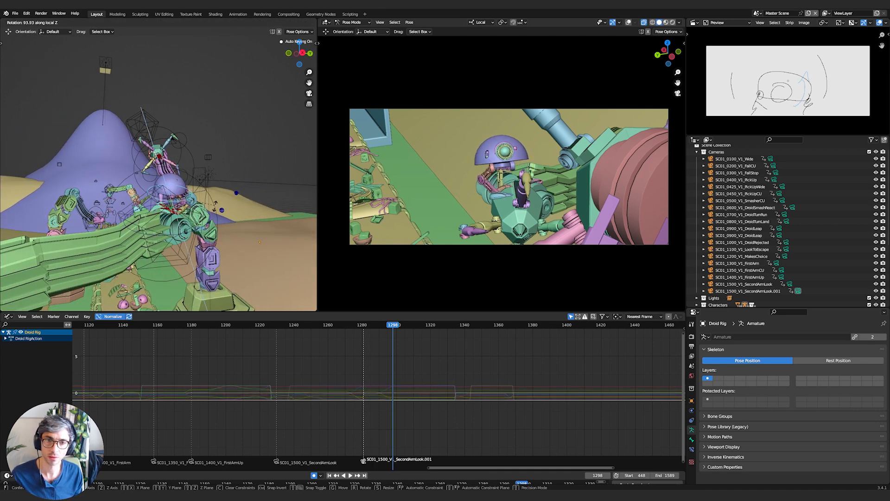
pyautogui.click(185, 161)
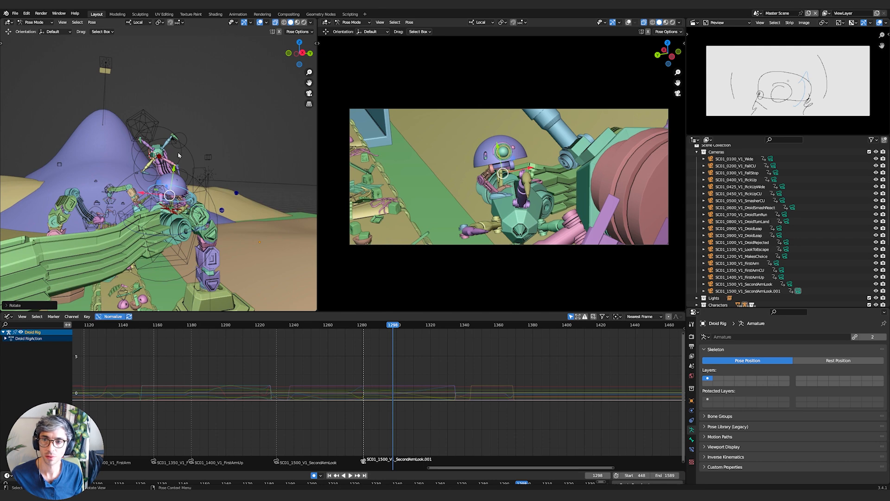
# Move the droid's look-target bone to fine-tune where the head faces at frame 1298
pyautogui.click(162, 158)
pyautogui.press('g')
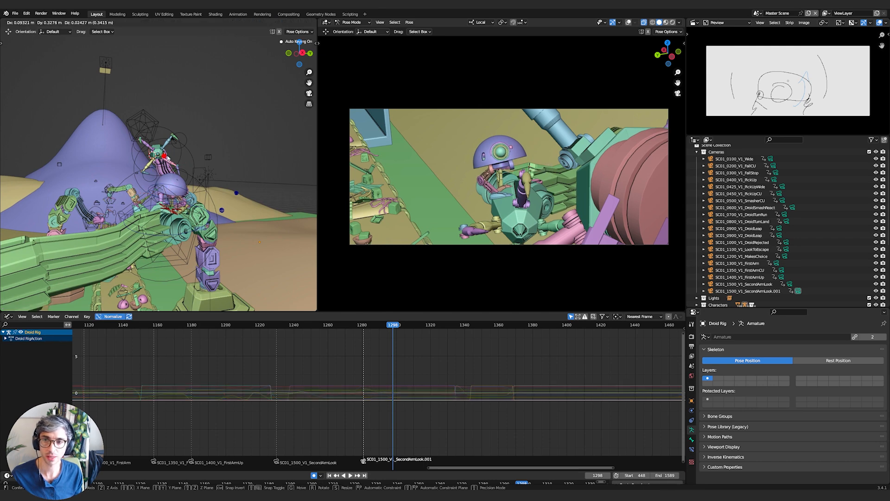
# Place the droid's look control and rotate the body bone slightly to straighten the head at frame 1298
pyautogui.click(168, 155)
pyautogui.click(188, 199)
pyautogui.press('r')
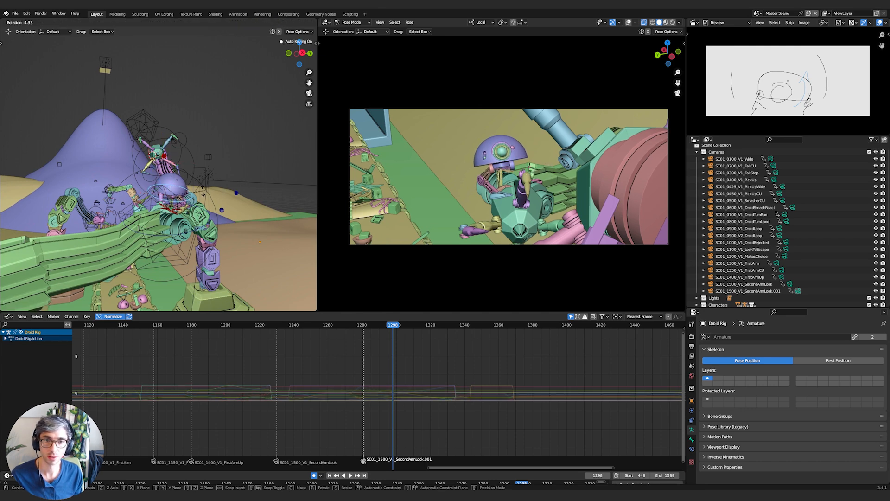
pyautogui.click(200, 190)
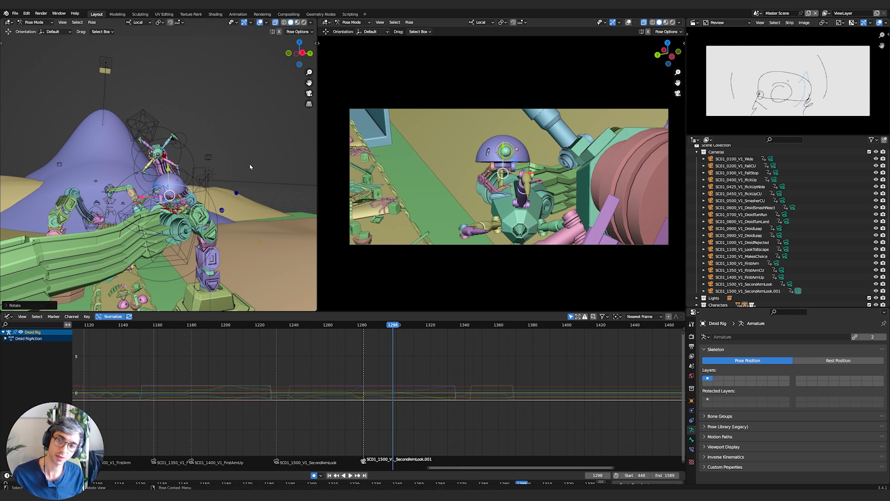
# Move the look control freehand at frame 1298 and rotate the body bone to level the head
pyautogui.press('g')
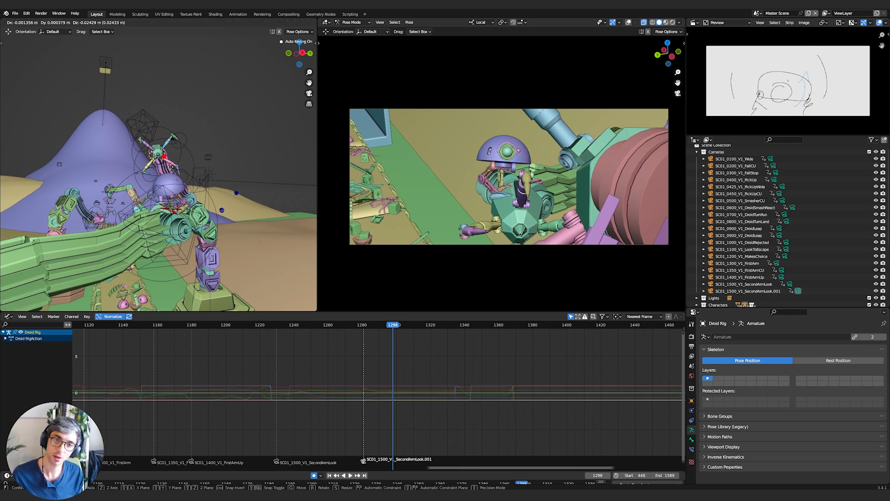
pyautogui.rightClick(165, 170)
pyautogui.press('g')
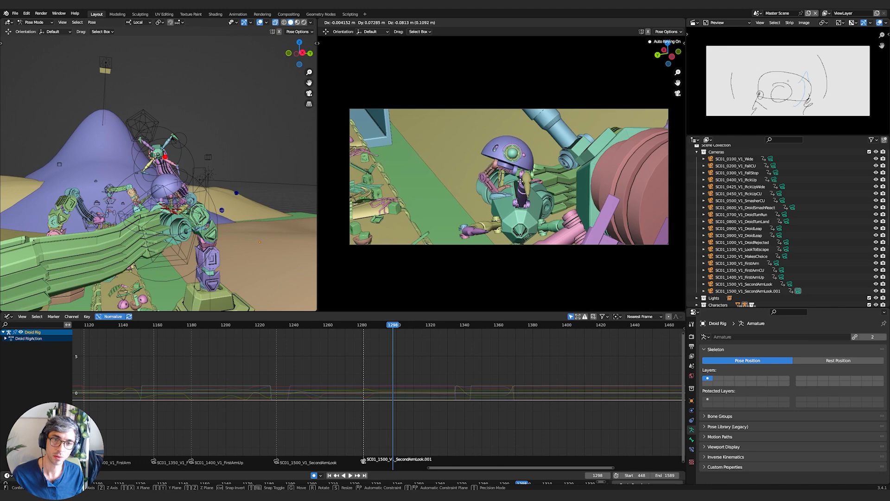
pyautogui.click(417, 192)
pyautogui.press('r')
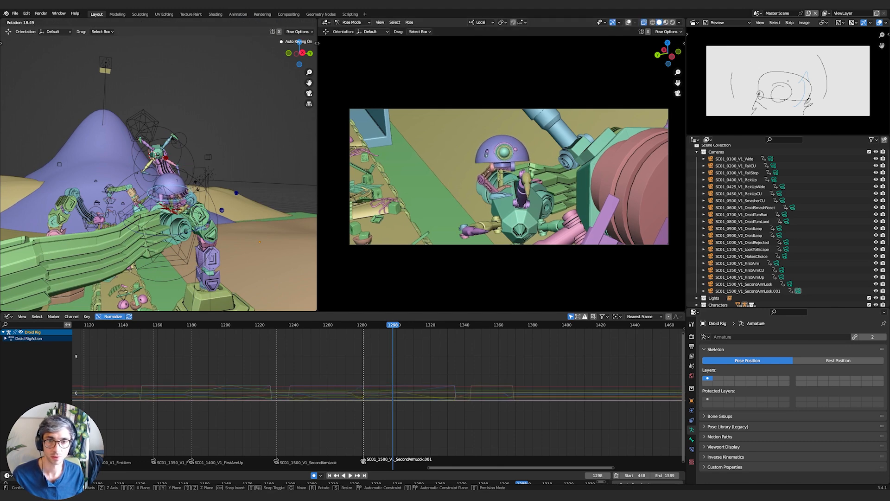
# Move the look control along its local Y axis and rotate the body to level the head again
pyautogui.press('g')
pyautogui.press('y')
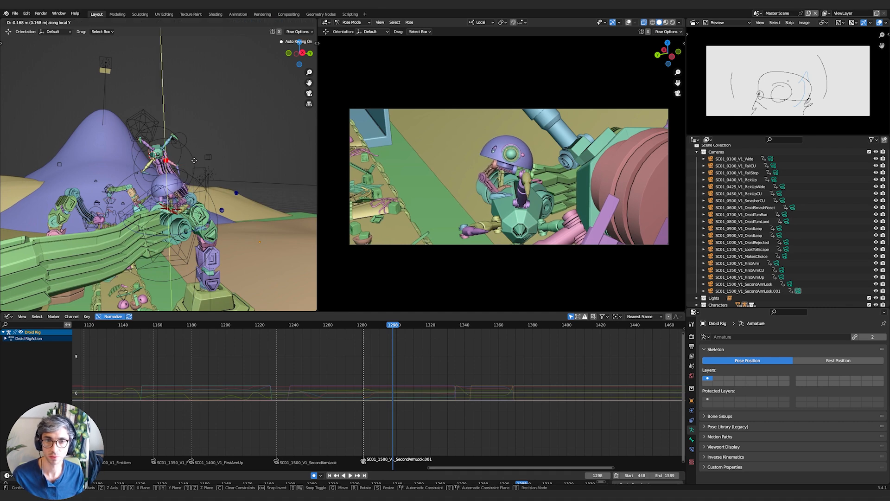
pyautogui.press('r')
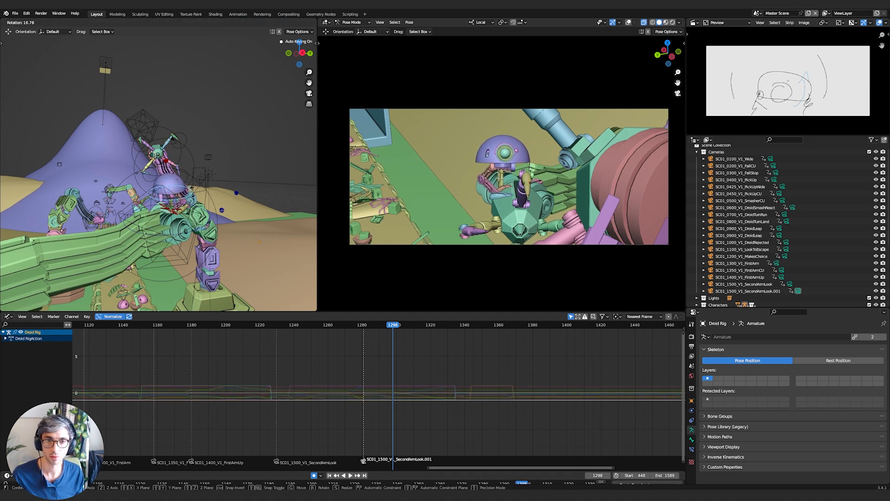
pyautogui.click(193, 194)
# Play back the second-arm look shot to review the droid's body and head motion
pyautogui.moveTo(240, 192); pyautogui.dragTo(222, 193, button='middle')
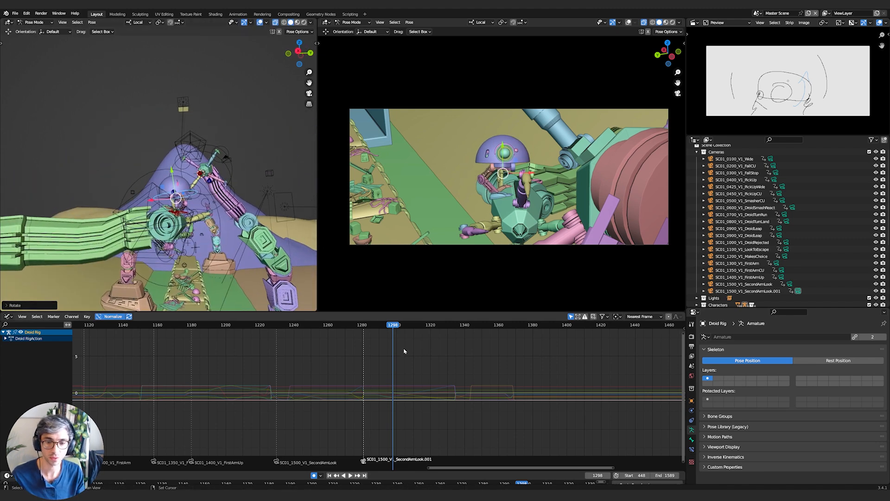
pyautogui.press('Down')
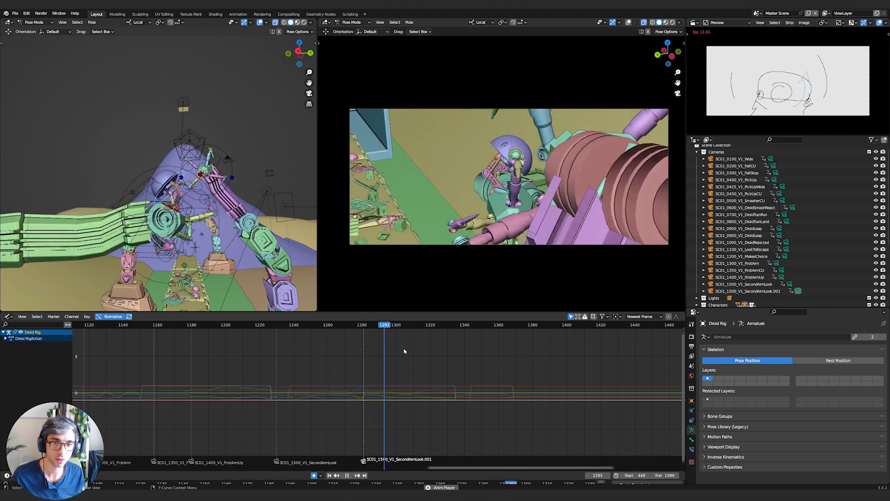
pyautogui.press('space')
# Try rotating the droid's body control about its Y and Z axes at frame 1289
pyautogui.moveTo(362, 325); pyautogui.dragTo(378, 325)
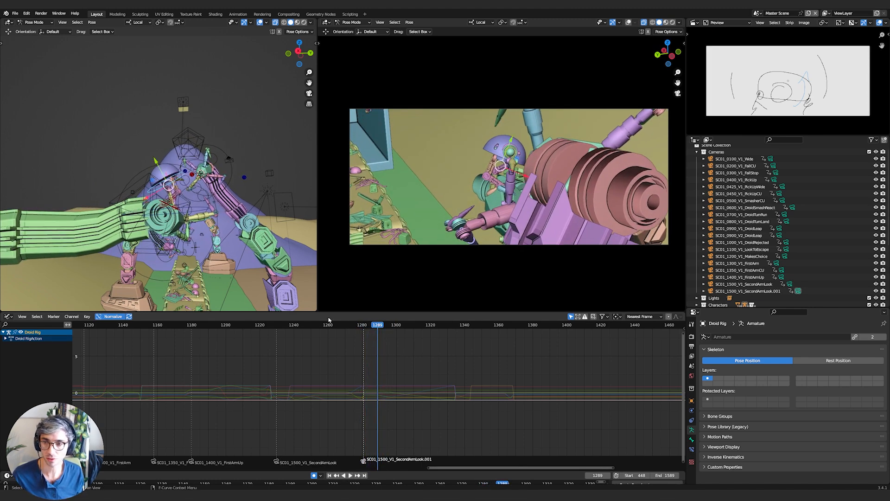
pyautogui.click(199, 187)
pyautogui.moveTo(198, 181); pyautogui.dragTo(231, 241, button='middle')
pyautogui.press('r')
pyautogui.press('y')
pyautogui.click(223, 207)
pyautogui.press('r')
pyautogui.press('z')
pyautogui.click(213, 217)
# Locate the Look Control bone in the scene hierarchy and inspect the bone constraints of the Body bone
pyautogui.click(222, 195)
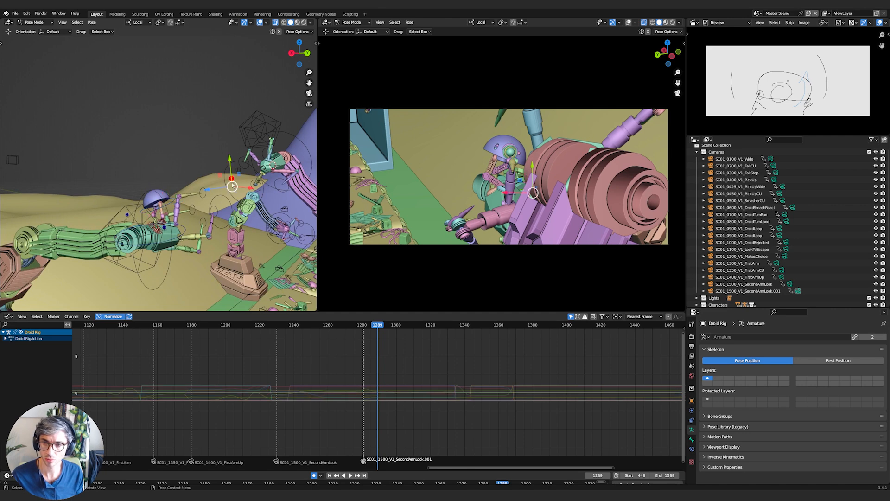
pyautogui.moveTo(207, 204); pyautogui.dragTo(221, 214, button='middle')
pyautogui.press('.')
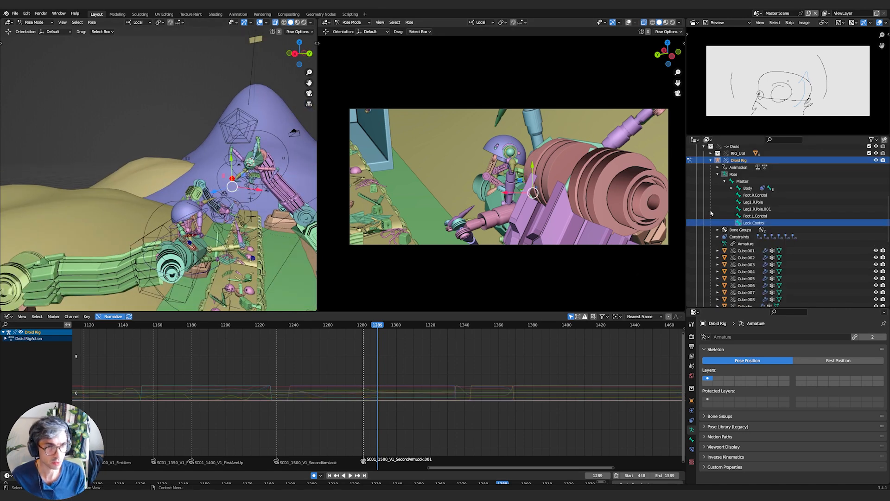
pyautogui.click(746, 189)
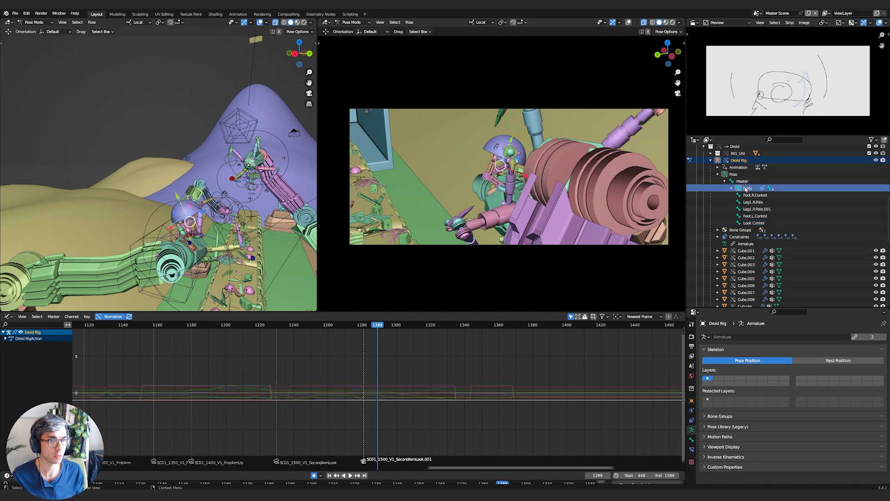
pyautogui.click(692, 449)
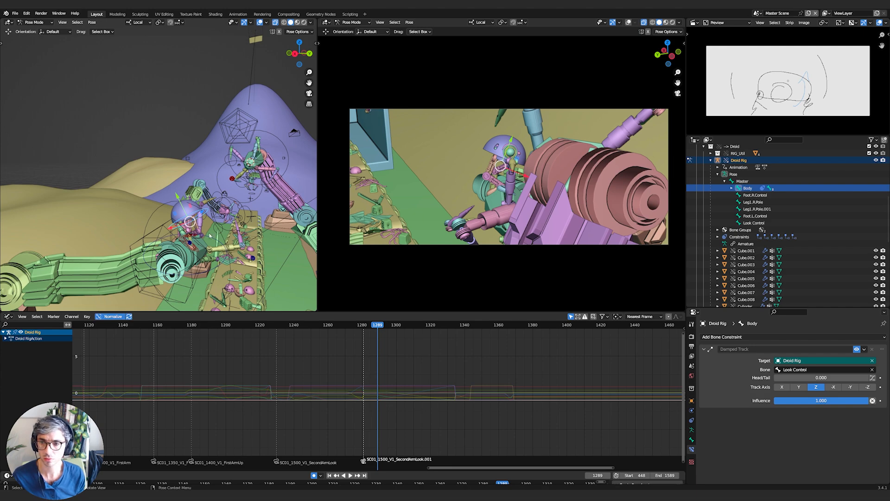
# Reposition the droid's foot control beneath its body at frame 1289 and reselect the Body bone
pyautogui.click(194, 247)
pyautogui.moveTo(194, 247); pyautogui.dragTo(270, 216, button='middle')
pyautogui.press('g')
pyautogui.click(223, 248)
pyautogui.click(255, 244)
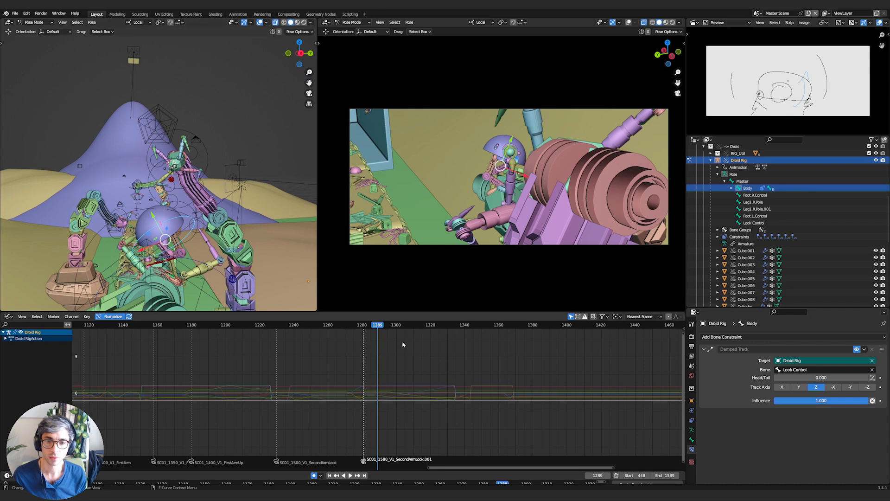
# Move and rotate Foot.R.Control at frame 1281 to adjust the droid's stance on the robot arm
pyautogui.press('Down')
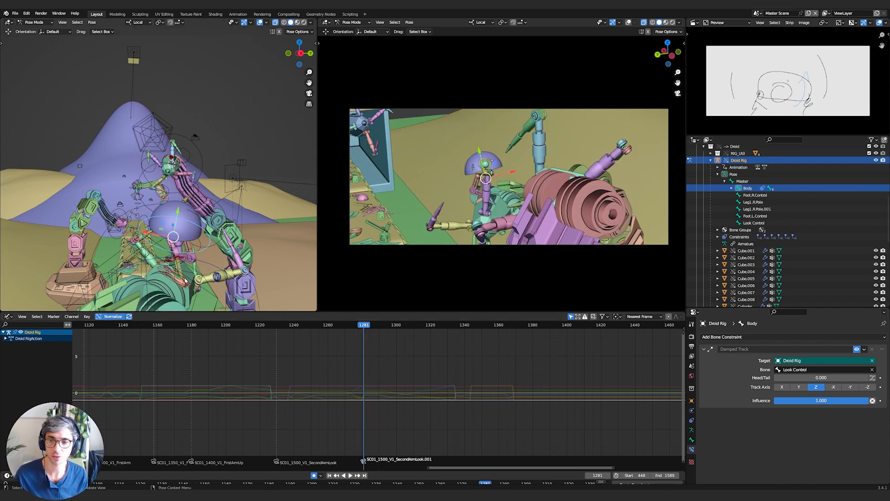
pyautogui.click(163, 274)
pyautogui.moveTo(163, 274); pyautogui.dragTo(181, 207, button='middle')
pyautogui.moveTo(181, 207)
pyautogui.mouseDown(button='middle')
pyautogui.moveTo(208, 234)
pyautogui.moveTo(220, 192)
pyautogui.moveTo(183, 195)
pyautogui.moveTo(180, 209)
pyautogui.mouseUp(button='middle')
pyautogui.press('g')
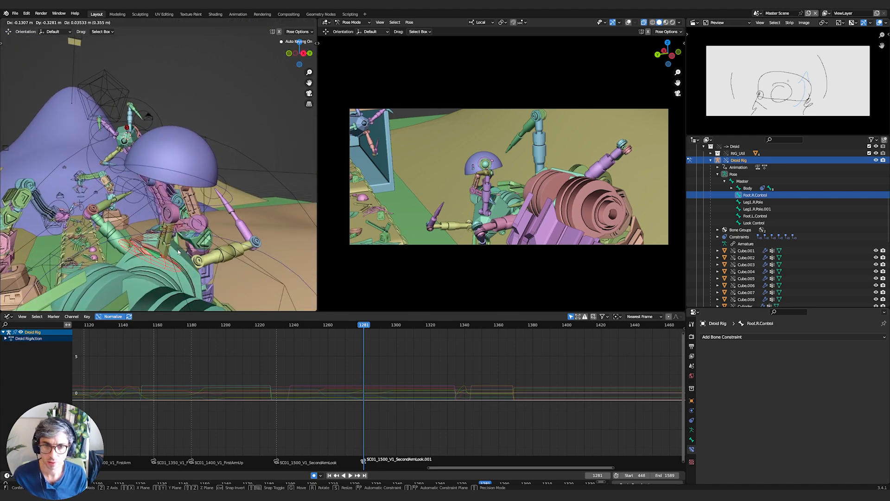
pyautogui.click(178, 249)
pyautogui.press('r')
pyautogui.click(205, 237)
# Rotate the Body bone about its local Z axis at frame 1281
pyautogui.moveTo(205, 237); pyautogui.dragTo(288, 215, button='middle')
pyautogui.click(205, 186)
pyautogui.moveTo(205, 187); pyautogui.dragTo(241, 194, button='middle')
pyautogui.press('r')
pyautogui.press('z')
pyautogui.press('z')
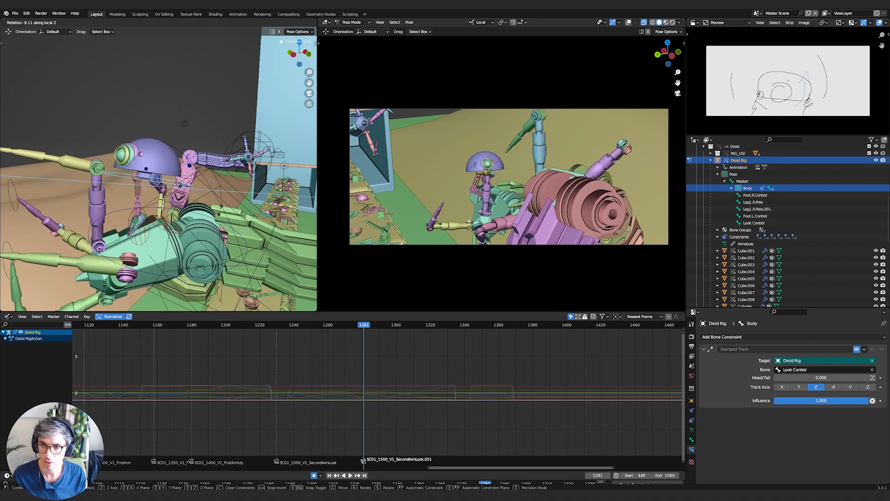
pyautogui.click(195, 197)
# Move the Look Control bone at frame 1281 to turn the droid's head in a new direction
pyautogui.moveTo(194, 197); pyautogui.dragTo(147, 186, button='middle')
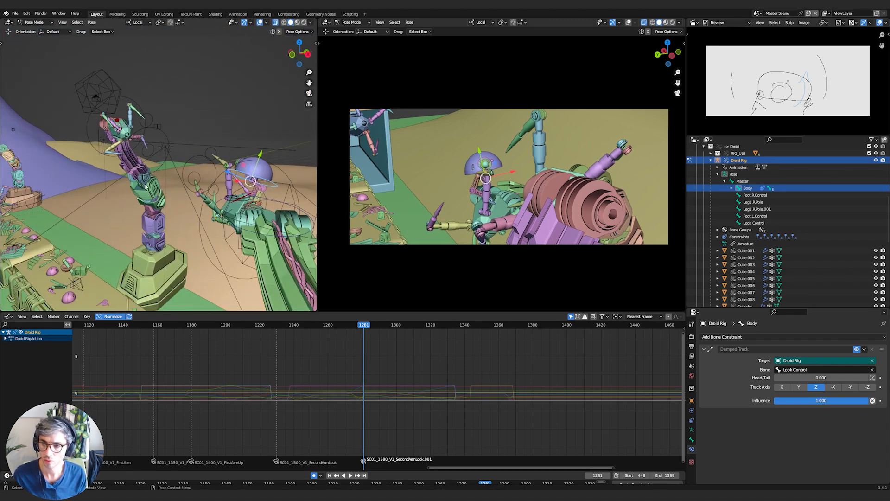
pyautogui.click(98, 116)
pyautogui.moveTo(97, 116); pyautogui.dragTo(147, 139, button='middle')
pyautogui.press('g')
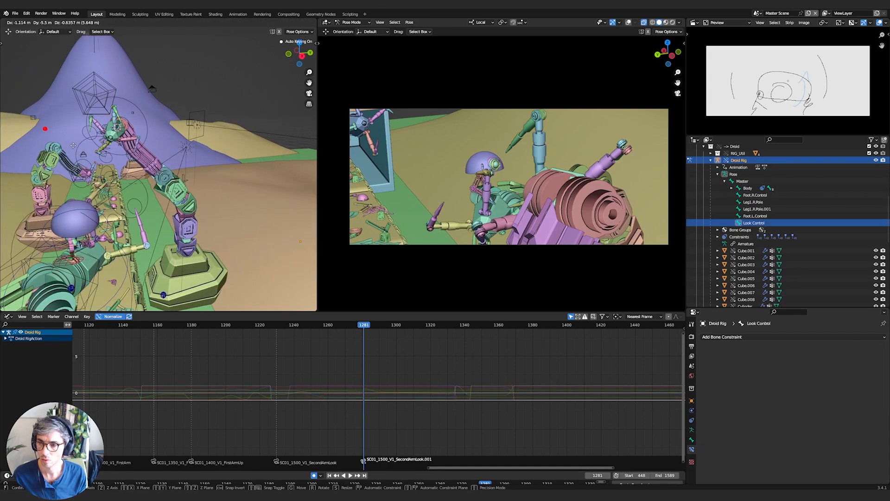
pyautogui.click(82, 144)
pyautogui.moveTo(92, 163); pyautogui.dragTo(161, 172, button='middle')
# Check the keyframes in the Dope Sheet and examine the Look Control curves around frames 1280 to 1300 in the Graph Editor
pyautogui.click(138, 178)
pyautogui.click(137, 95)
pyautogui.hotkey('ctrl', 'Tab')
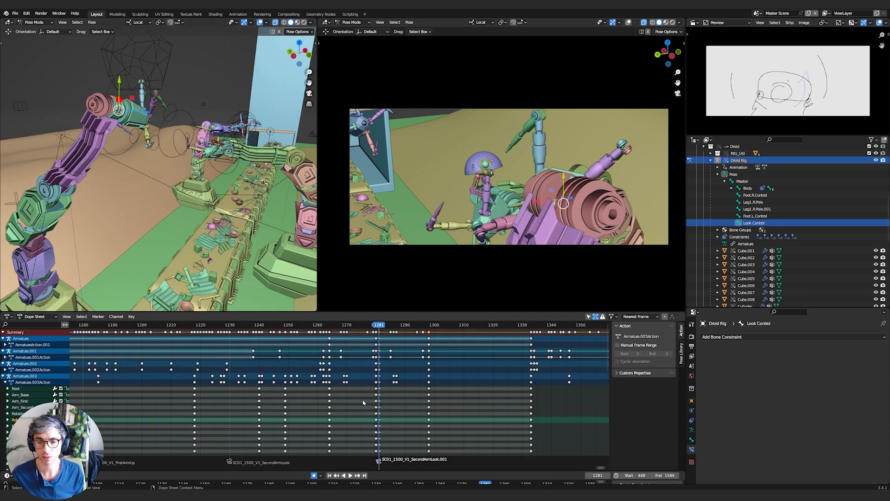
pyautogui.hotkey('ctrl', 'Tab')
pyautogui.press('a')
pyautogui.keyDown('ctrl'); pyautogui.moveTo(356, 414); pyautogui.dragTo(437, 384, button='middle'); pyautogui.keyUp('ctrl')
pyautogui.moveTo(487, 408); pyautogui.dragTo(345, 400, button='middle')
pyautogui.scroll(-3, 345, 400)
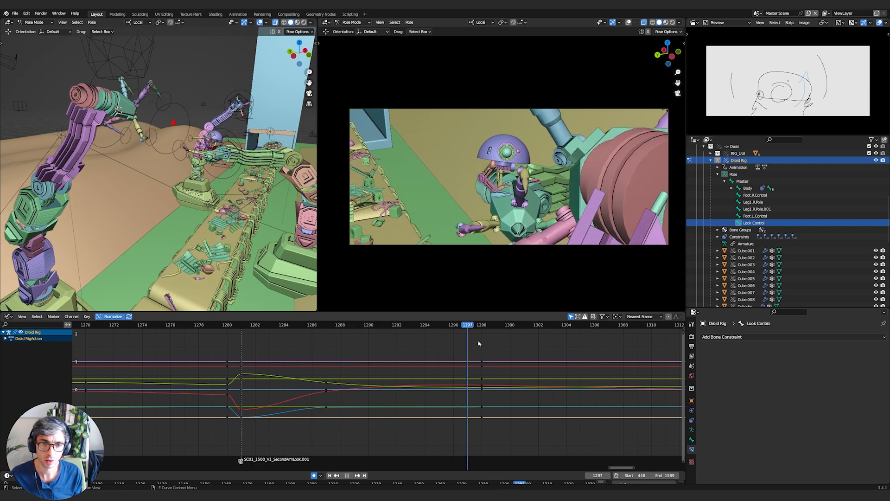
# Select the Body bone and isolate its X, Y and Z Euler Rotation curves in the Graph Editor
pyautogui.click(224, 146)
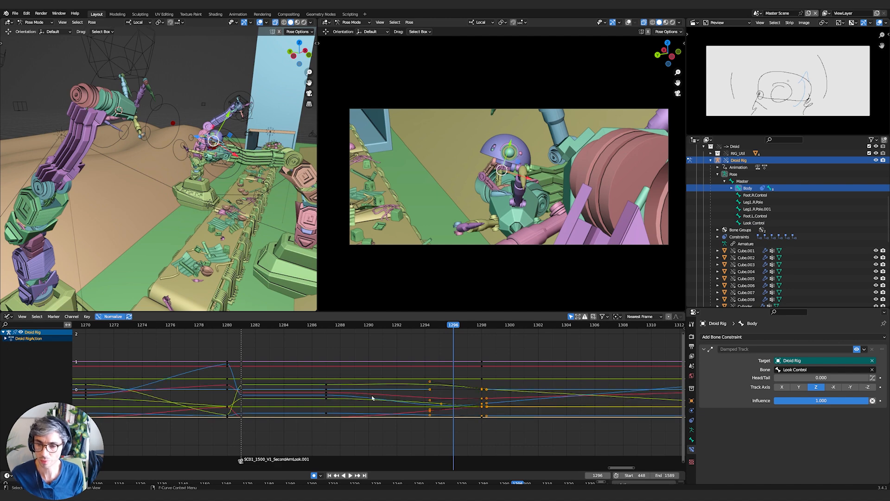
pyautogui.moveTo(471, 401); pyautogui.dragTo(458, 400, button='middle')
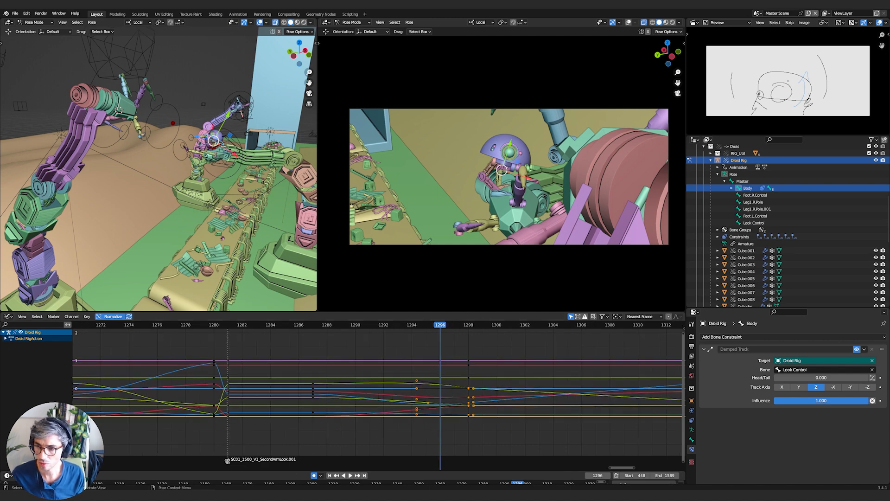
pyautogui.click(5, 339)
pyautogui.click(36, 383)
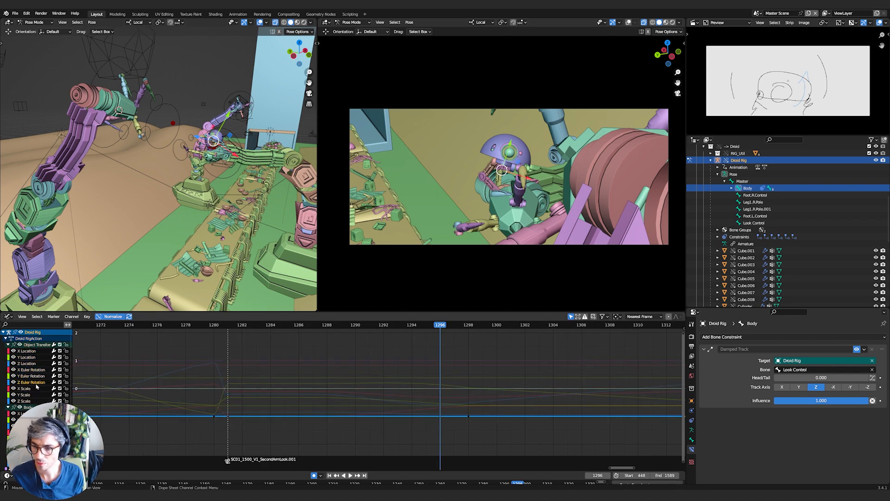
pyautogui.scroll(-4, 53, 356)
pyautogui.click(36, 385)
pyautogui.click(35, 404)
pyautogui.keyDown('shift'); pyautogui.click(36, 398); pyautogui.keyUp('shift')
pyautogui.keyDown('shift'); pyautogui.click(35, 391); pyautogui.keyUp('shift')
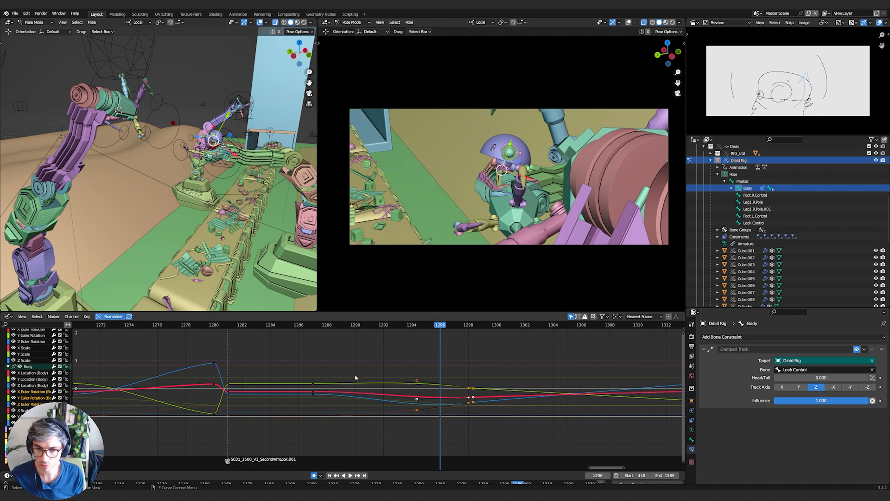
# Replay the shot from around frame 1287 to review how the body rotates toward frame 1298
pyautogui.click(318, 325)
pyautogui.press('space')
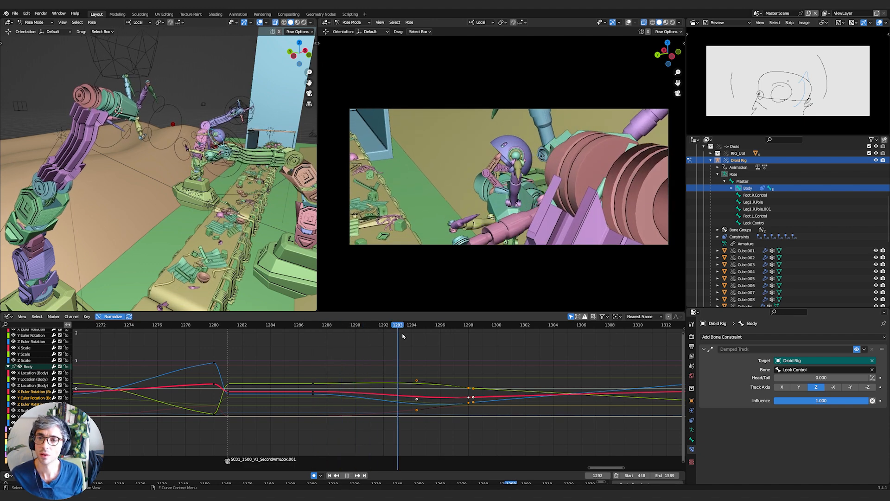
pyautogui.click(299, 325)
pyautogui.moveTo(280, 338); pyautogui.dragTo(305, 348)
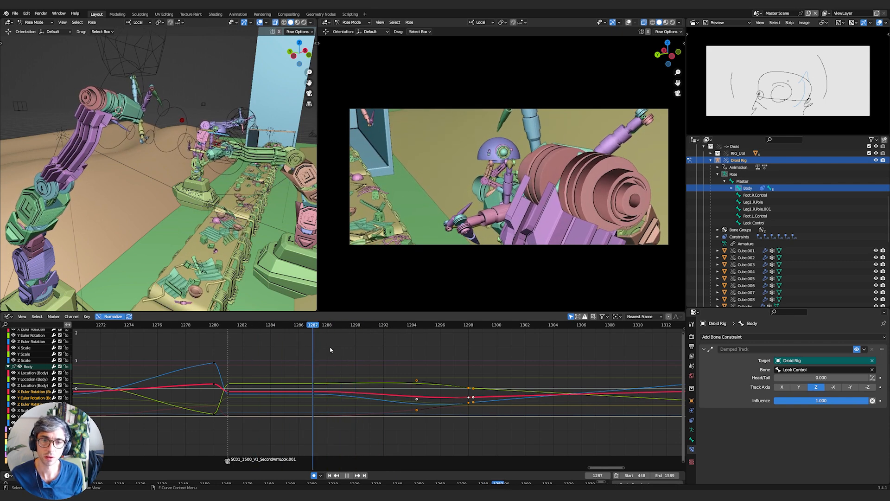
# Try to move the Body bone's Euler rotation keys at frame 1287
pyautogui.press('g')
pyautogui.rightClick(313, 397)
pyautogui.click(313, 397)
pyautogui.press('g')
pyautogui.press('g')
pyautogui.rightClick(313, 396)
pyautogui.click(313, 383)
pyautogui.press('g')
pyautogui.rightClick(314, 381)
pyautogui.click(313, 393)
# Rotate the Body bone at frame 1294 to level the head mid-move, and review the motion in playback
pyautogui.moveTo(341, 323); pyautogui.dragTo(227, 334)
pyautogui.press('space')
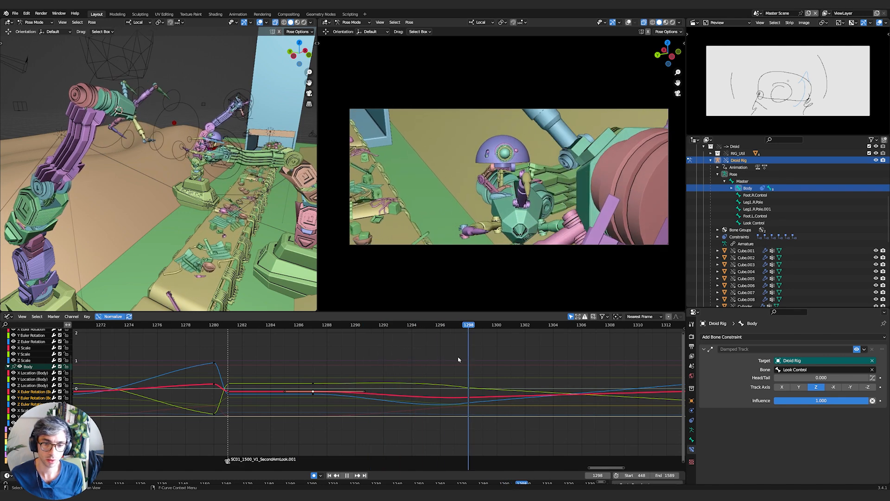
pyautogui.keyDown('shift'); pyautogui.moveTo(431, 363); pyautogui.dragTo(414, 367, button='right'); pyautogui.keyUp('shift')
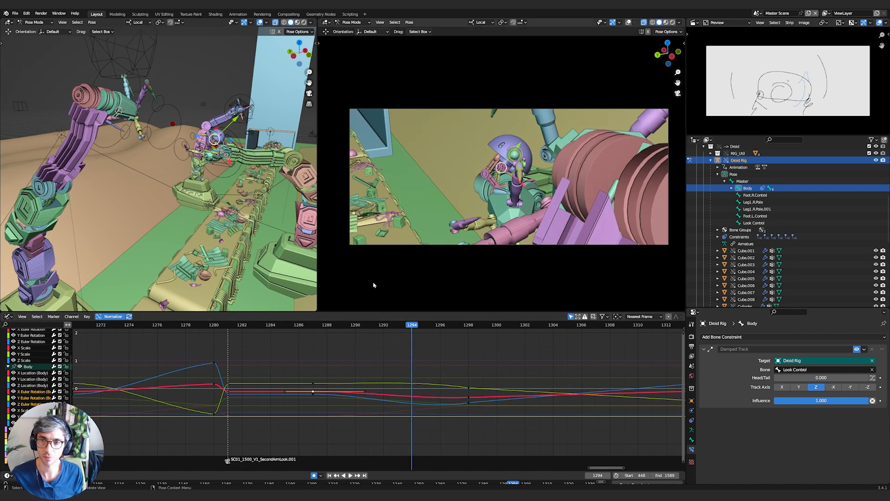
pyautogui.press('r')
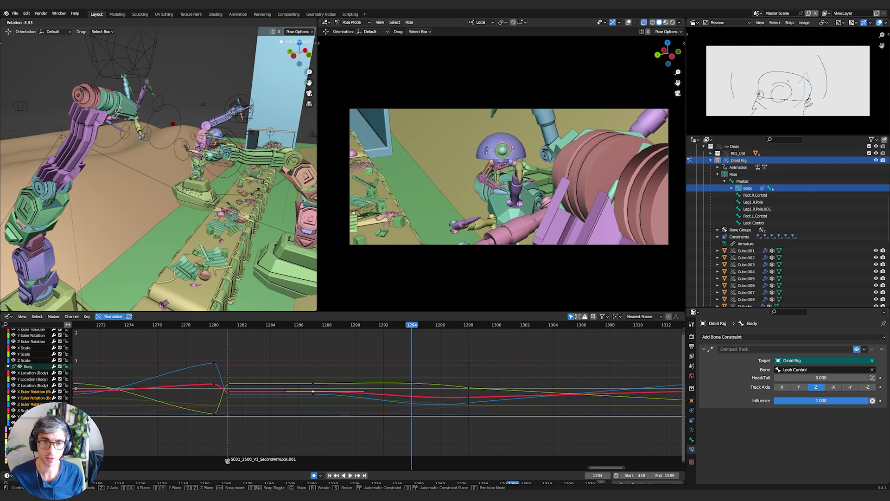
pyautogui.click(255, 195)
pyautogui.press('space')
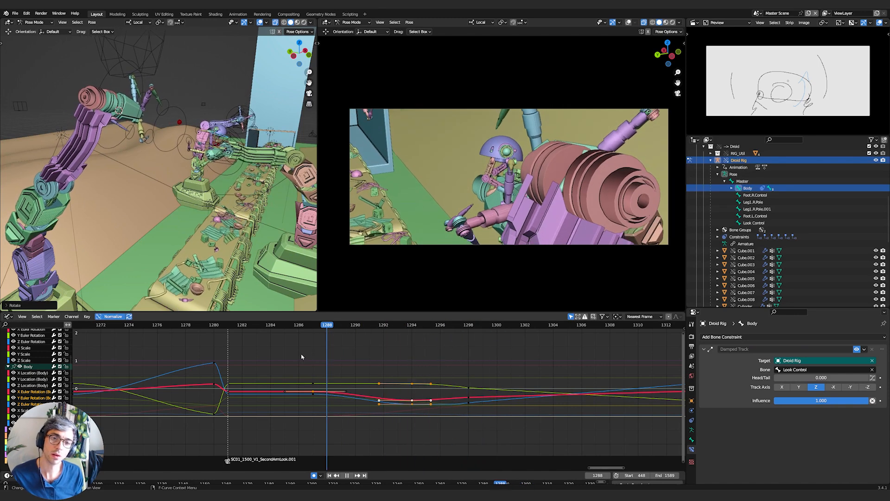
pyautogui.press('space')
# Duplicate all of the Foot.L.Control bone's keys from frame 1287 to frame 1296, keeping their values
pyautogui.scroll(2, 210, 116)
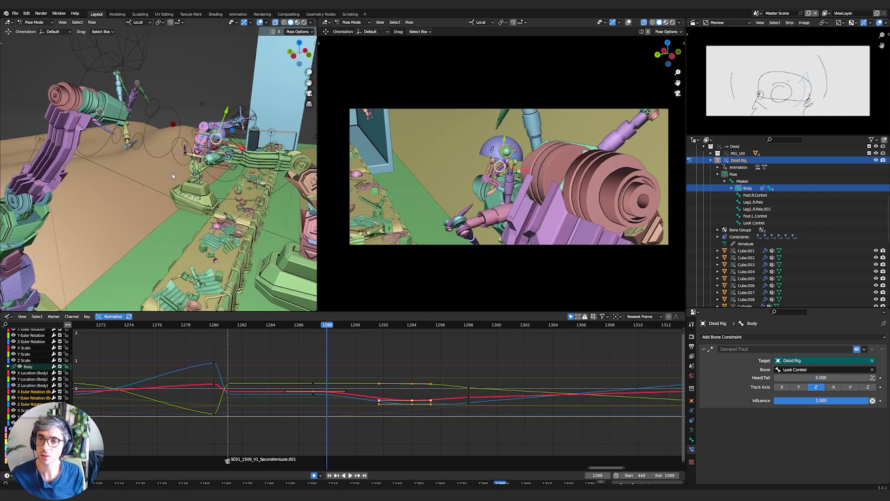
pyautogui.click(216, 155)
pyautogui.scroll(3, 215, 156)
pyautogui.scroll(5, 215, 156)
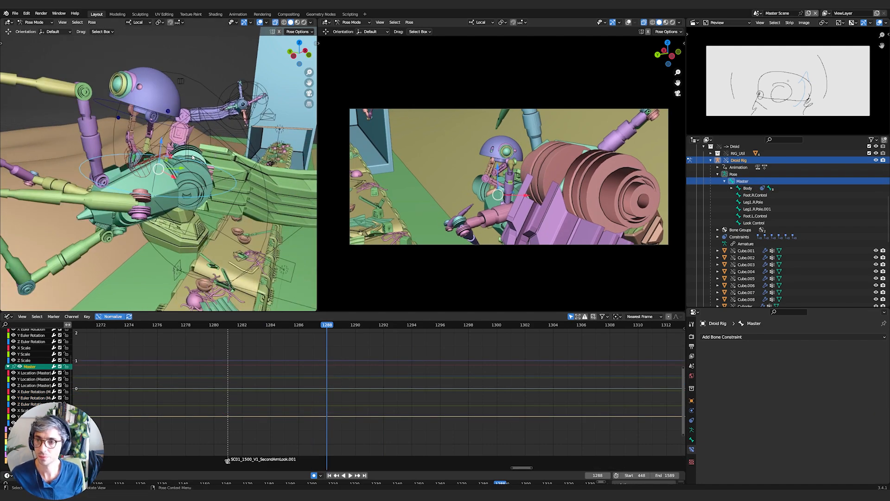
pyautogui.click(164, 184)
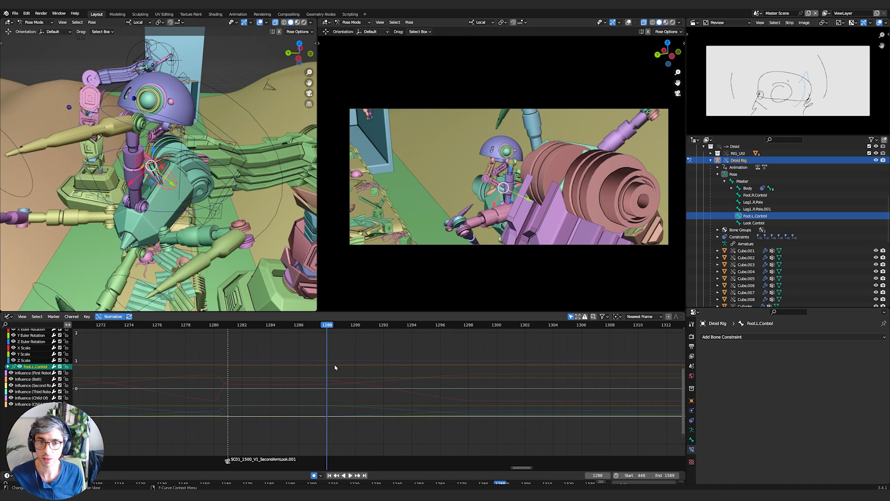
pyautogui.moveTo(316, 327); pyautogui.dragTo(351, 328)
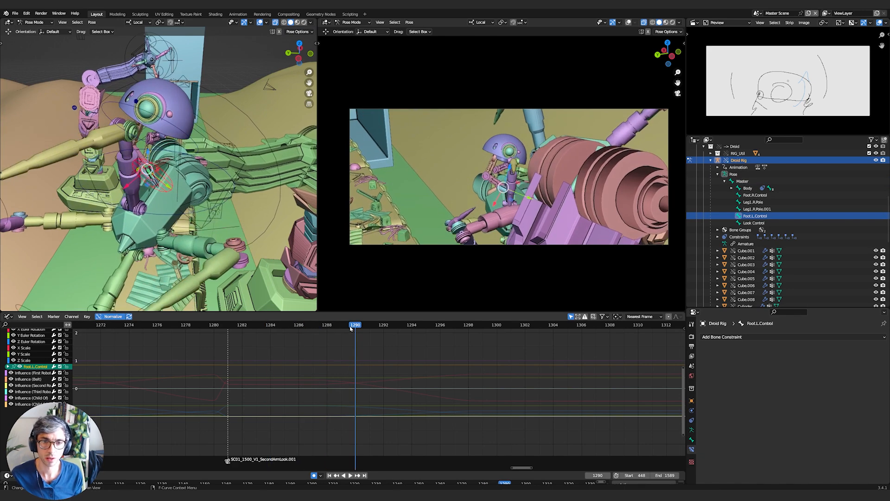
pyautogui.press('a')
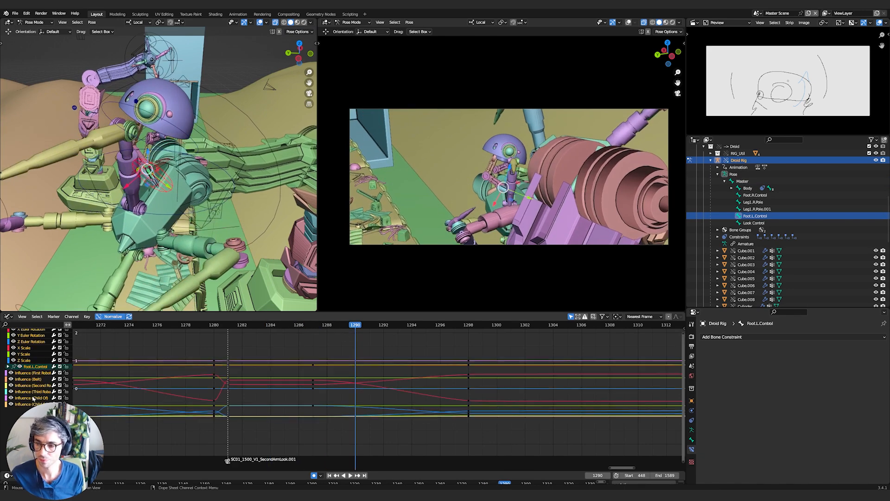
pyautogui.keyDown('alt'); pyautogui.click(317, 378); pyautogui.keyUp('alt')
pyautogui.hotkey('shift', 'd')
pyautogui.press('x')
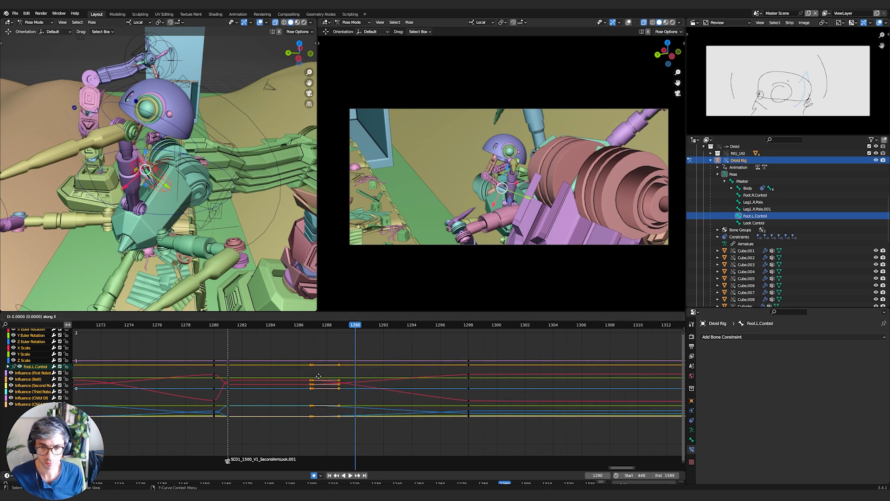
pyautogui.click(439, 377)
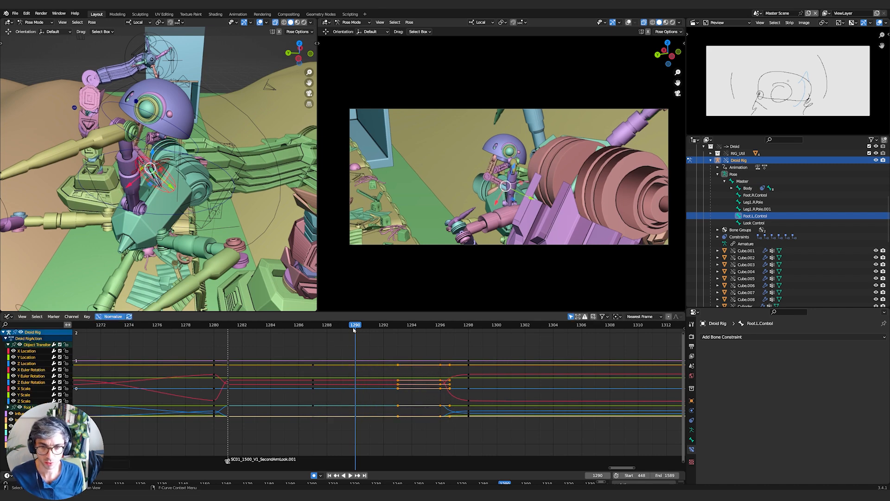
# Check the foot's timing in playback and shift the duplicated Foot.L.Control keys one frame on to frame 1297
pyautogui.press('space')
pyautogui.press('space')
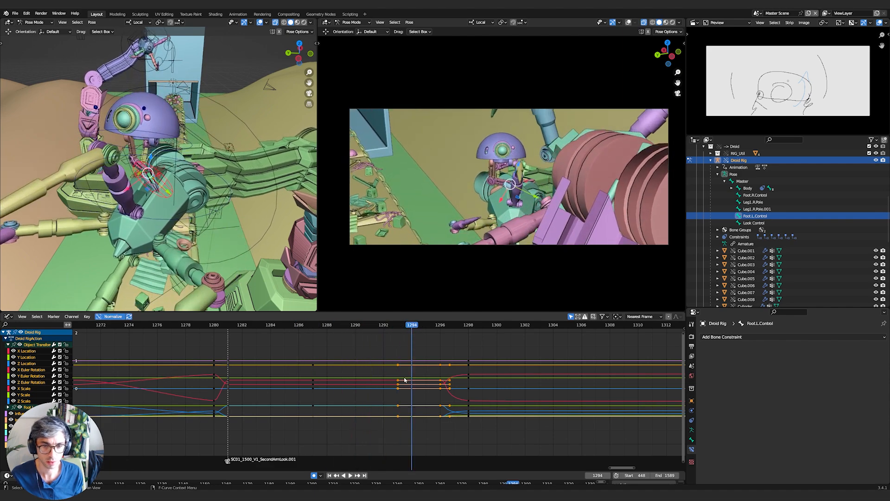
pyautogui.press('g')
pyautogui.press('x')
pyautogui.click(423, 376)
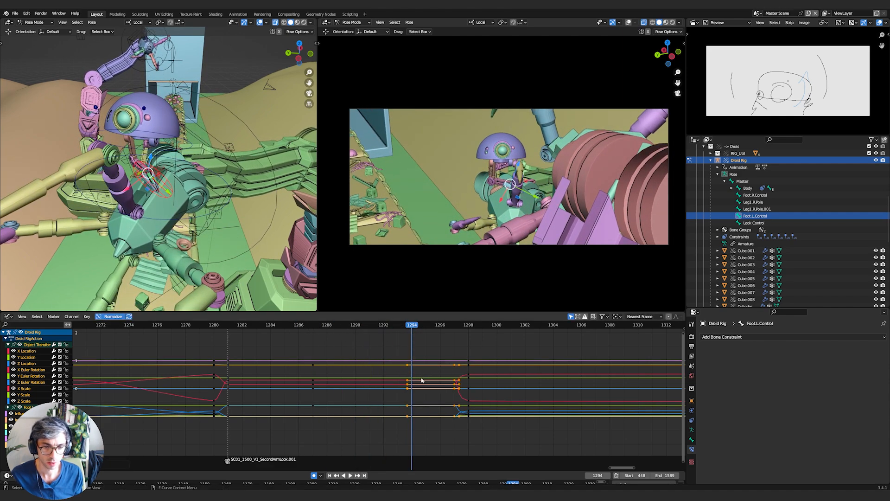
# Replay the shot between about frames 1289 and 1298 to review the foot's held position, dismissing the incoming message notification
pyautogui.press('space')
pyautogui.moveTo(445, 325); pyautogui.dragTo(369, 334)
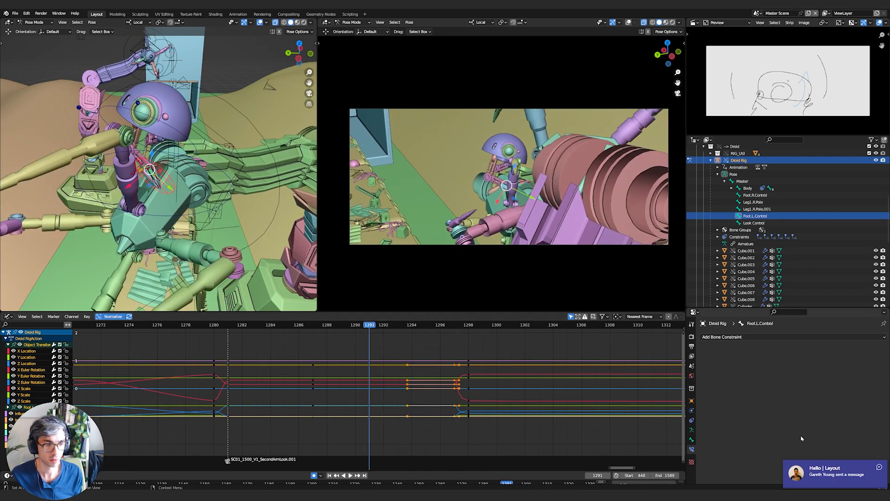
pyautogui.click(878, 467)
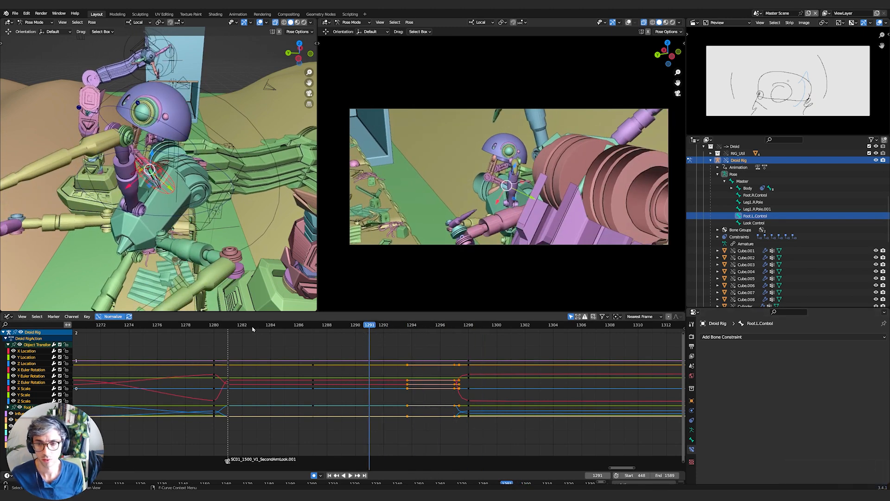
pyautogui.press('space')
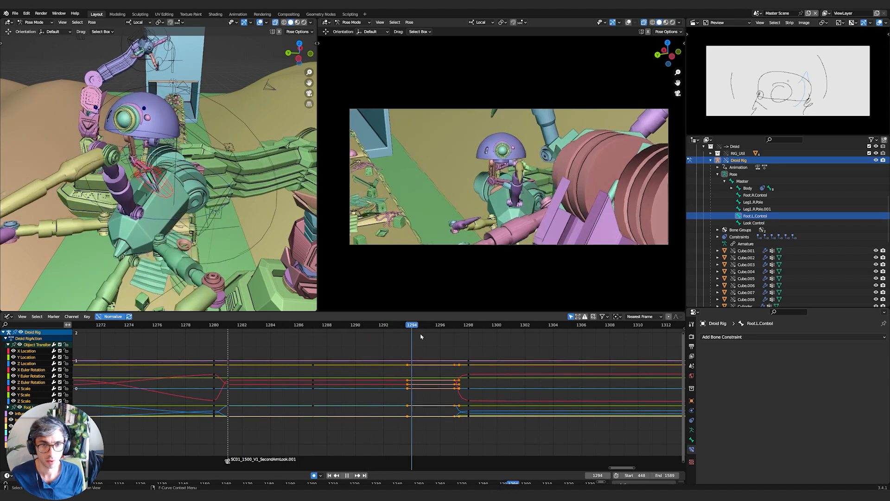
pyautogui.press('space')
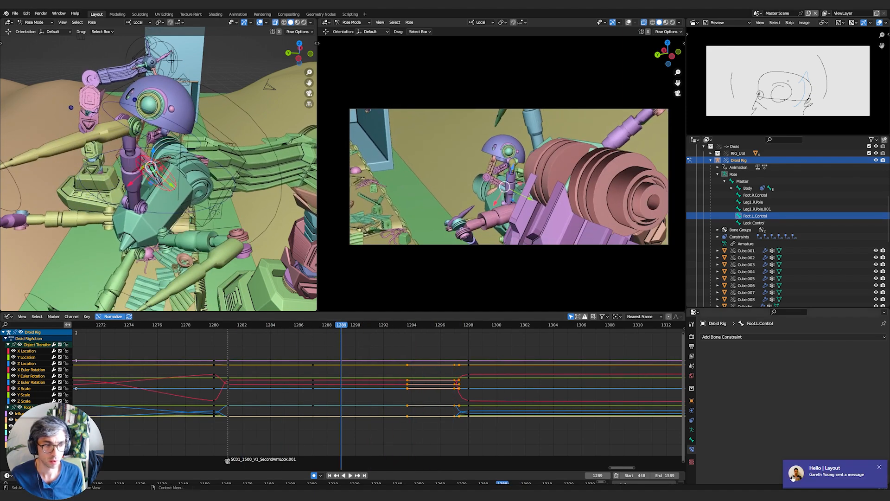
# Dismiss the incoming message notification and open the system tray's hidden icons
pyautogui.click(880, 467)
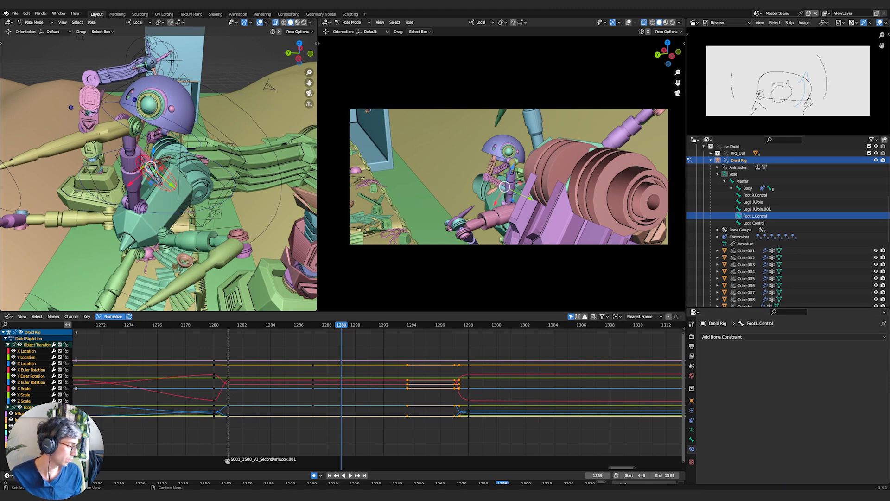
pyautogui.click(800, 495)
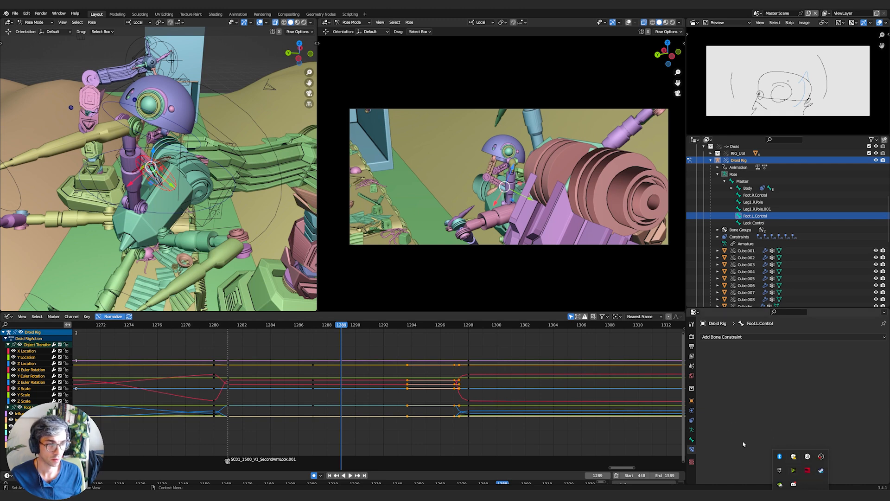
pyautogui.click(777, 420)
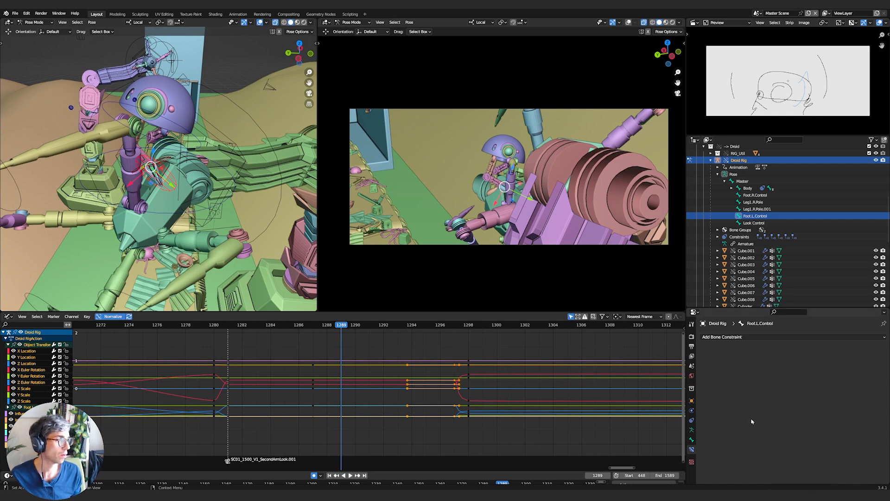
pyautogui.click(801, 495)
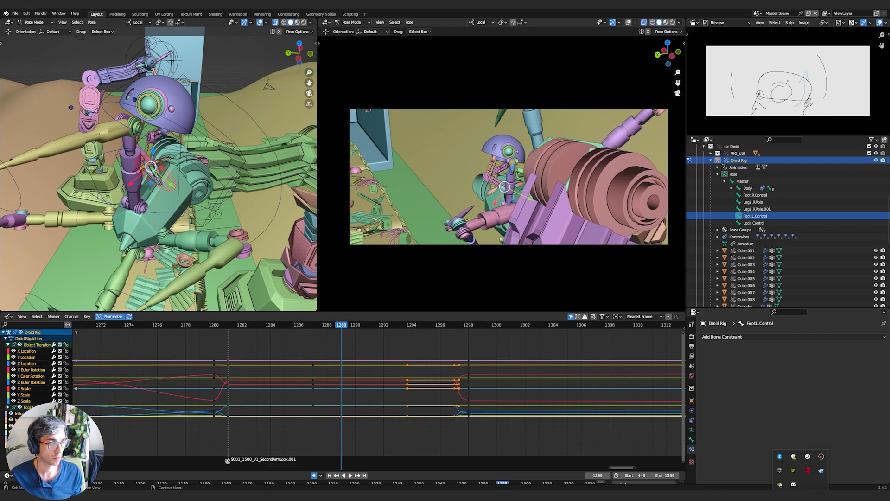
pyautogui.click(799, 485)
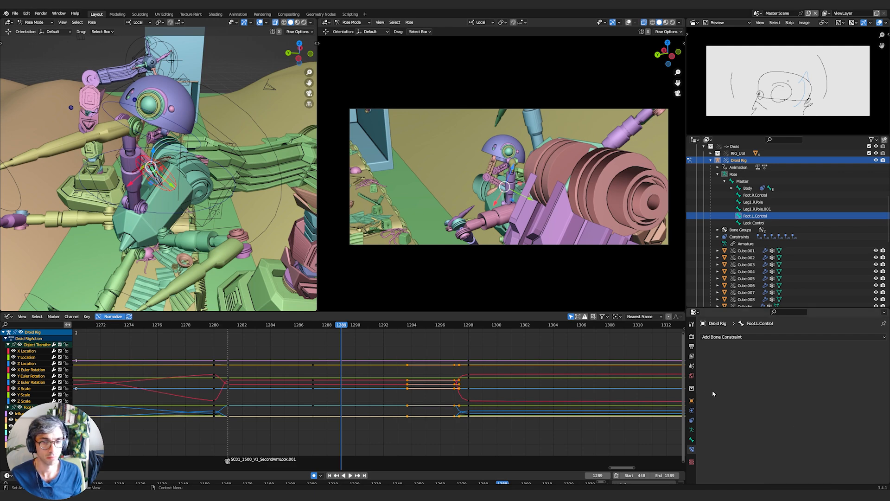
# Replay the shot and try deleting the Foot.L.Control keys at frame 1298
pyautogui.press('space')
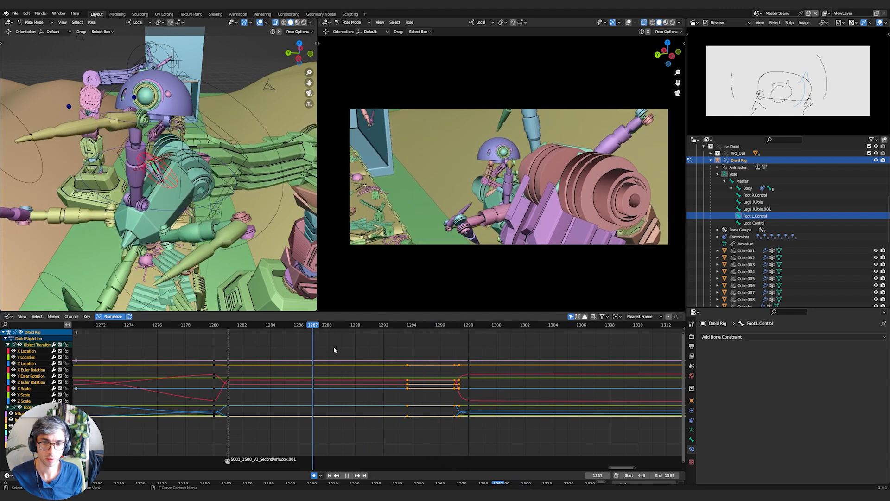
pyautogui.press('space')
pyautogui.click(498, 357)
pyautogui.moveTo(504, 349); pyautogui.dragTo(502, 349, button='middle')
pyautogui.scroll(-2, 503, 349)
pyautogui.moveTo(391, 349); pyautogui.dragTo(363, 422)
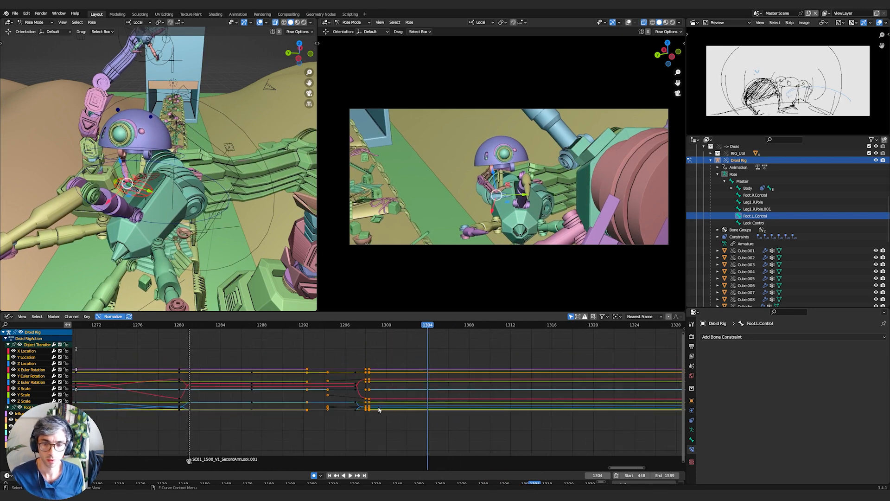
pyautogui.press('Delete')
pyautogui.hotkey('ctrl', 'z')
pyautogui.moveTo(330, 325); pyautogui.dragTo(355, 327)
pyautogui.hotkey('ctrl', 'z')
pyautogui.hotkey('ctrl', 'z')
pyautogui.moveTo(331, 333); pyautogui.dragTo(440, 336, button='middle')
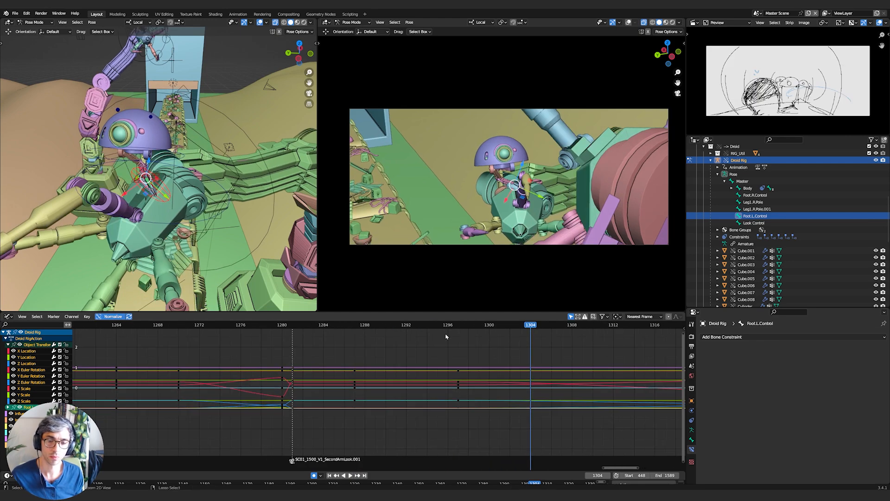
pyautogui.hotkey('ctrl', 'shift', 'z')
# Replay the move around frame 1296, select the Body bone and clear the key selection in its curves
pyautogui.moveTo(465, 325)
pyautogui.mouseDown()
pyautogui.moveTo(374, 326)
pyautogui.moveTo(453, 326)
pyautogui.mouseUp()
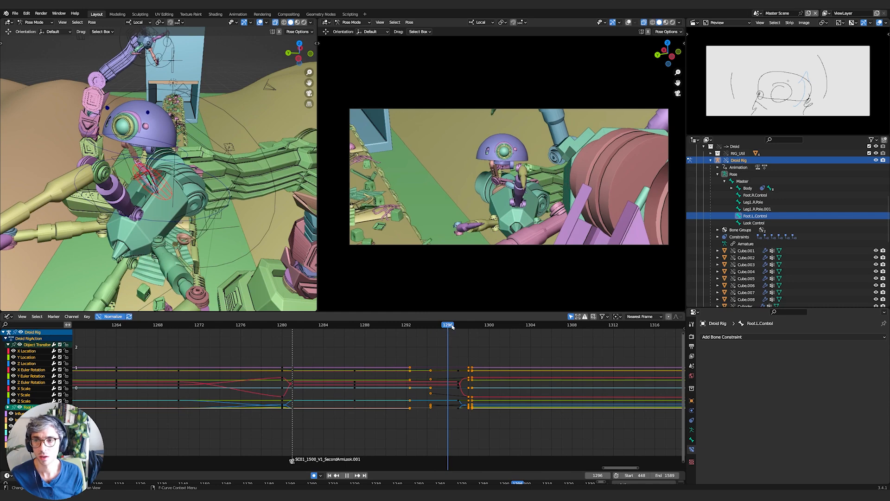
pyautogui.press('space')
pyautogui.click(250, 194)
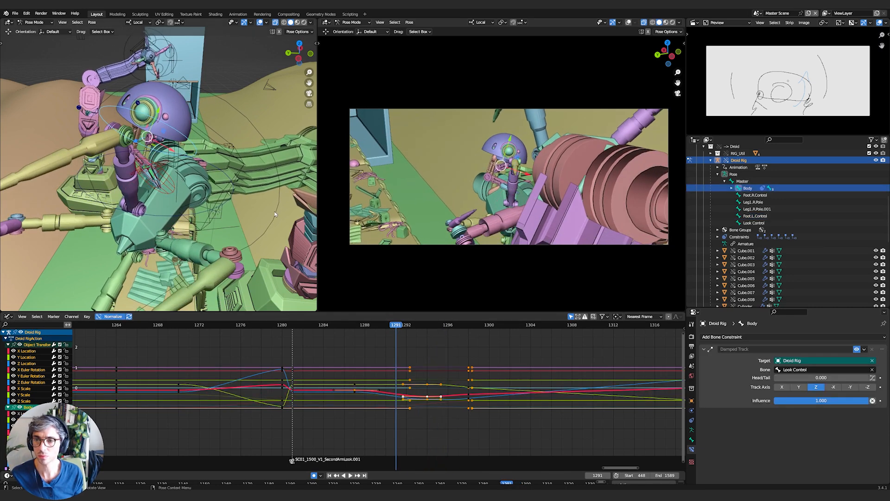
pyautogui.moveTo(431, 347); pyautogui.dragTo(362, 347, button='middle')
pyautogui.click(337, 335)
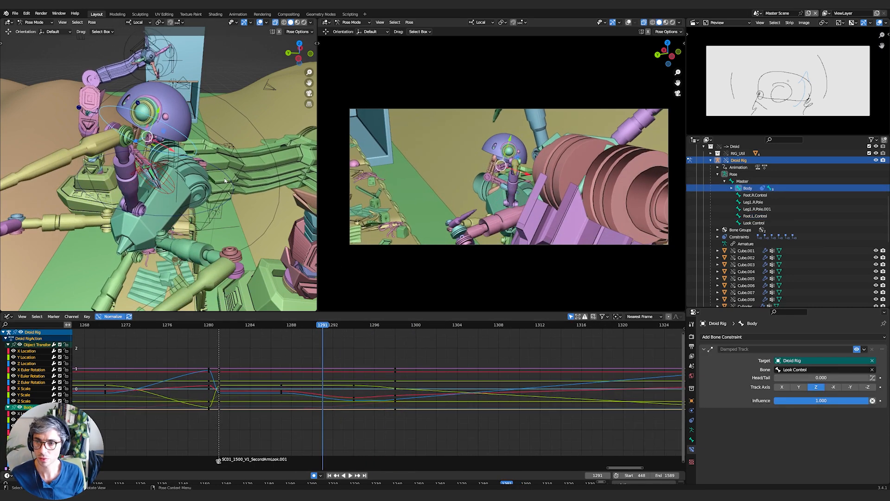
# Step through frames 1291 to 1298 and back from a side view to examine the Body bone's head motion
pyautogui.press('Right')
pyautogui.press('Right')
pyautogui.press('Right')
pyautogui.moveTo(185, 195); pyautogui.dragTo(143, 184, button='middle')
pyautogui.press('Right')
pyautogui.press('Right')
pyautogui.press('Right')
pyautogui.press('Right')
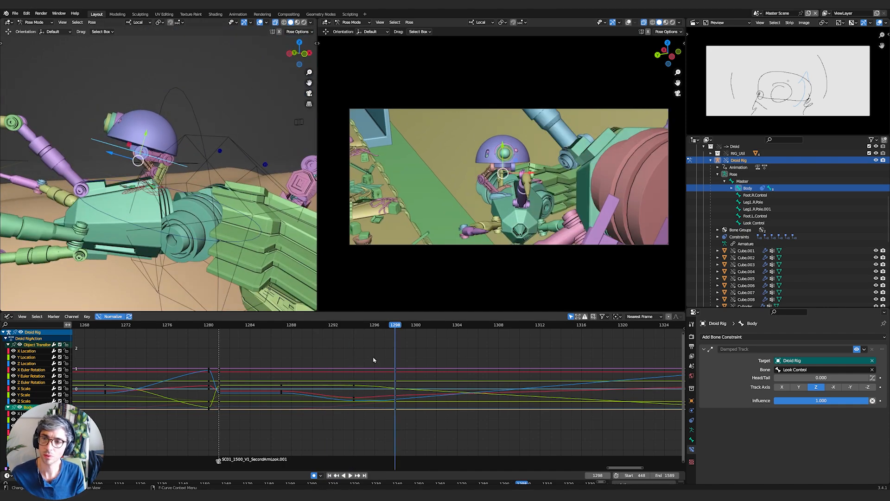
pyautogui.press('Left')
pyautogui.press('Left')
pyautogui.press('Left')
pyautogui.press('Left')
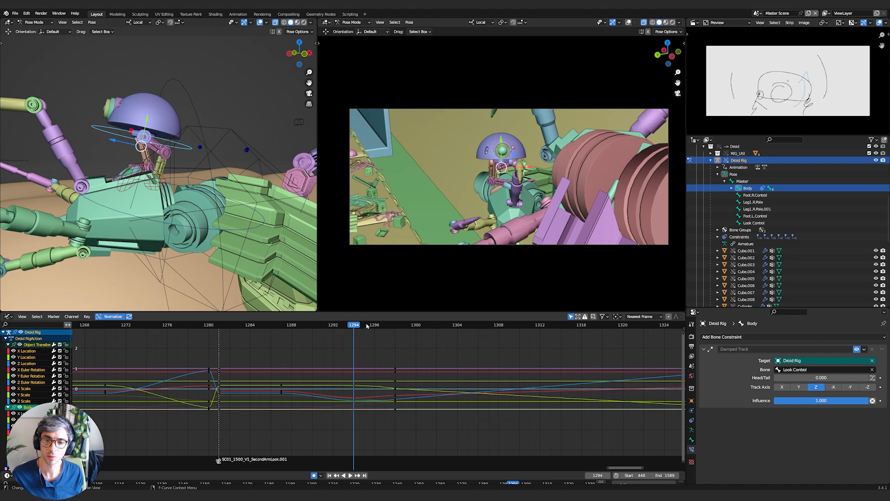
pyautogui.moveTo(365, 327); pyautogui.dragTo(384, 349)
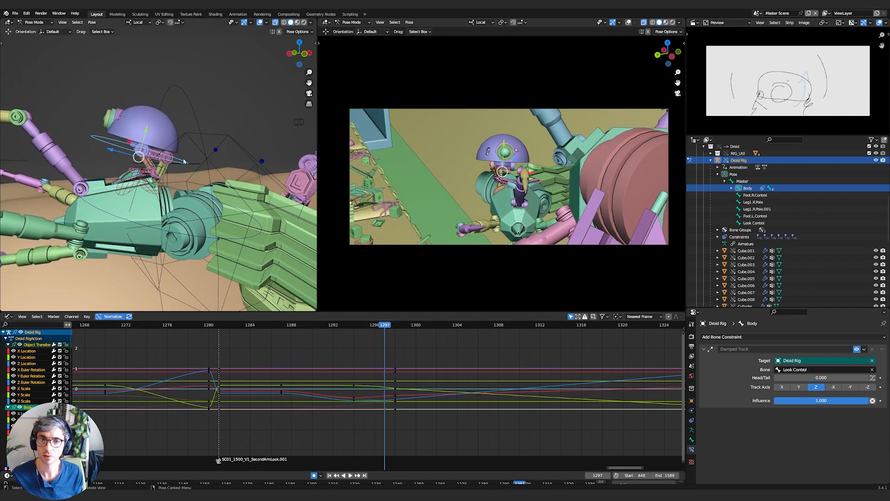
# Move the Leg1.R.Pole.001 bone at frame 1297 to change how the droid's leg bends
pyautogui.moveTo(185, 177); pyautogui.dragTo(81, 181, button='middle')
pyautogui.click(41, 135)
pyautogui.moveTo(48, 140); pyautogui.dragTo(198, 172, button='middle')
pyautogui.keyDown('alt'); pyautogui.scroll(-1, 197, 172); pyautogui.keyUp('alt')
pyautogui.keyDown('alt'); pyautogui.scroll(11, 197, 172); pyautogui.keyUp('alt')
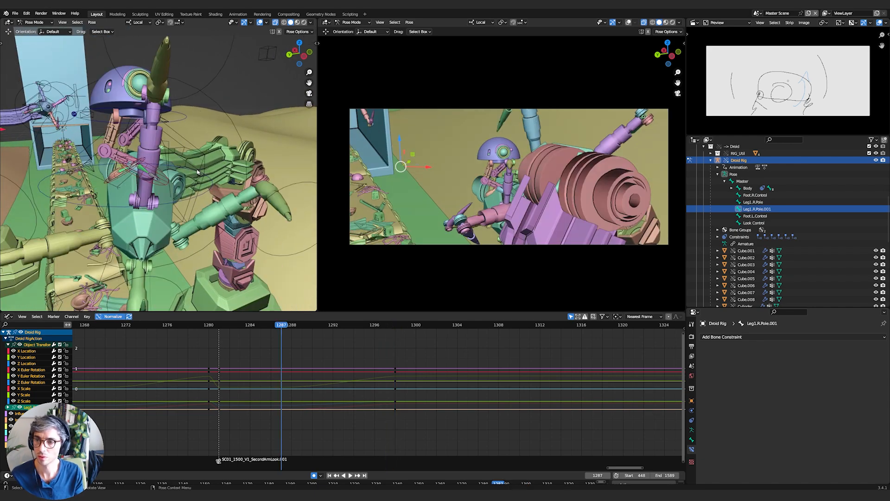
pyautogui.click(395, 325)
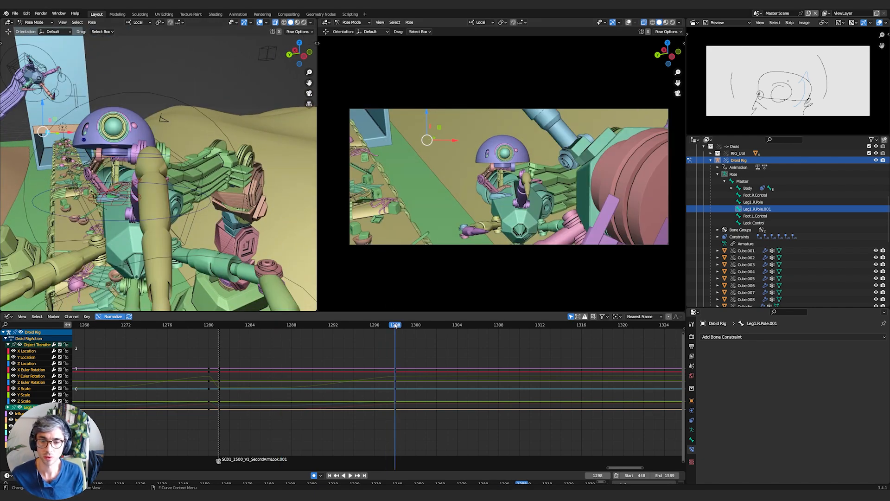
pyautogui.press('g')
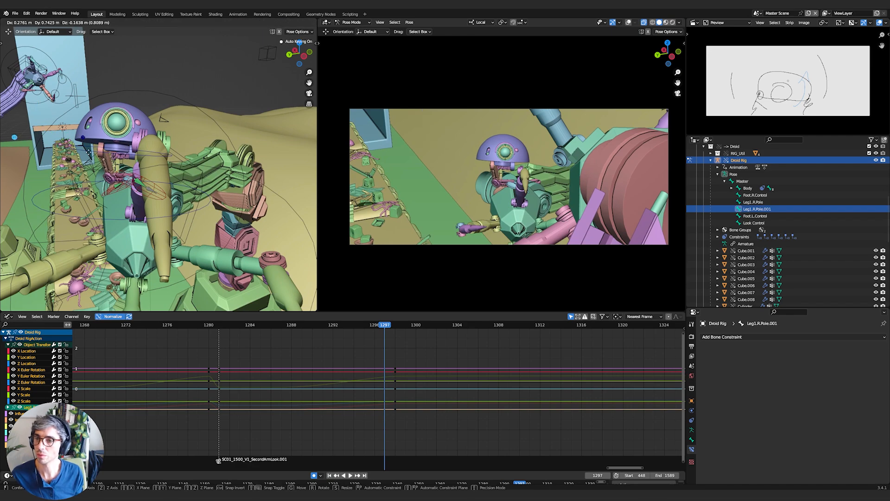
pyautogui.click(101, 168)
# Move the Leg1.R.Pole bone away from the droid at frame 1297
pyautogui.scroll(-4, 101, 167)
pyautogui.moveTo(101, 165)
pyautogui.mouseDown(button='middle')
pyautogui.moveTo(113, 162)
pyautogui.moveTo(106, 161)
pyautogui.mouseUp(button='middle')
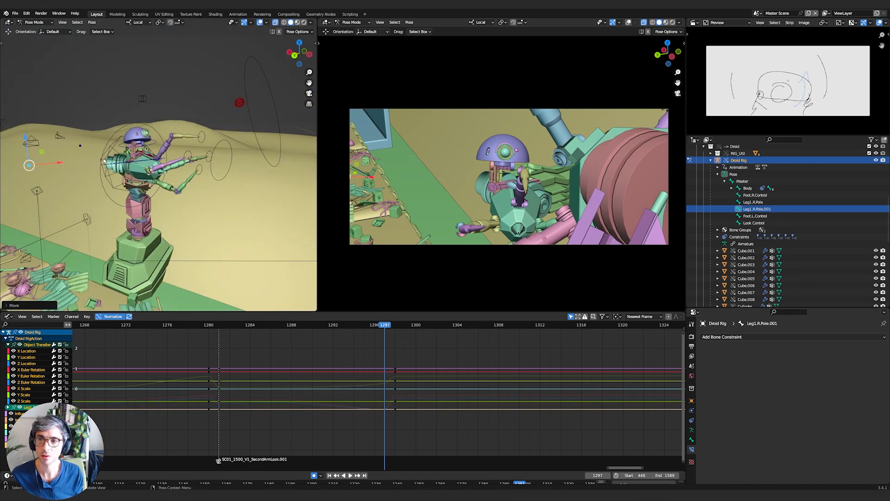
pyautogui.click(81, 146)
pyautogui.press('g')
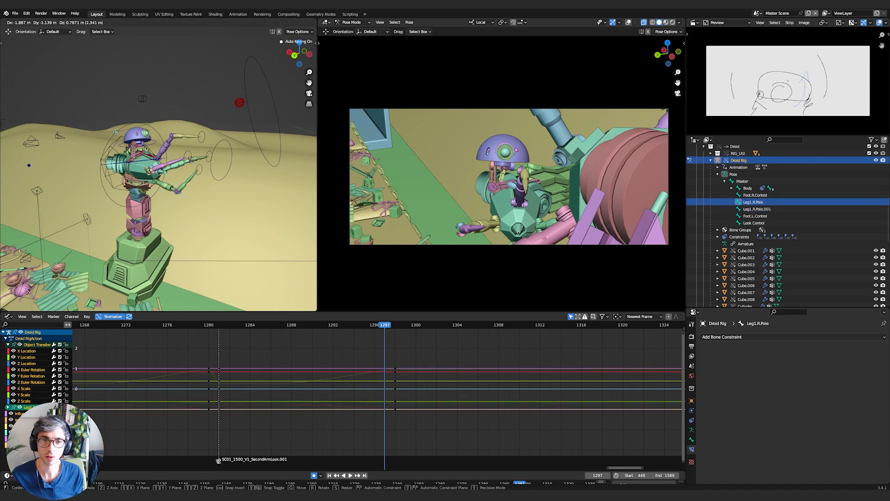
pyautogui.click(274, 140)
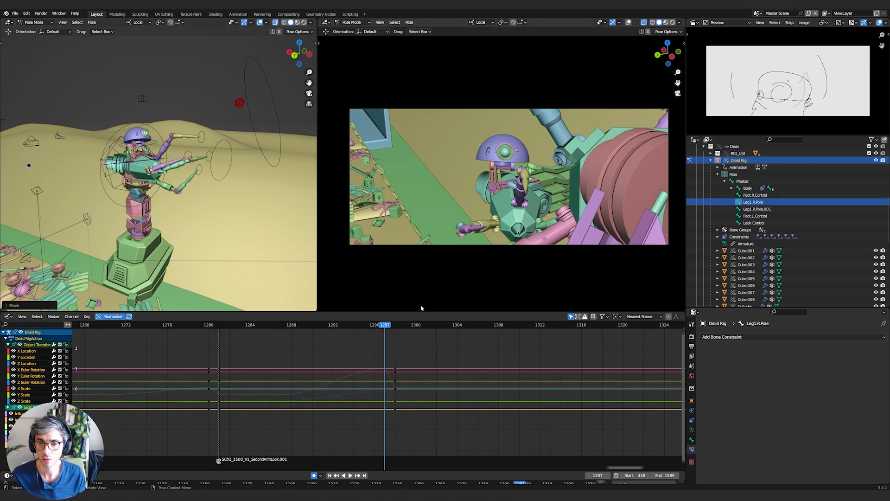
# Replay the shot from before the SC01_1500 marker to review the leg motion with the repositioned pole bones
pyautogui.hotkey('ctrl', 'shift', 'space')
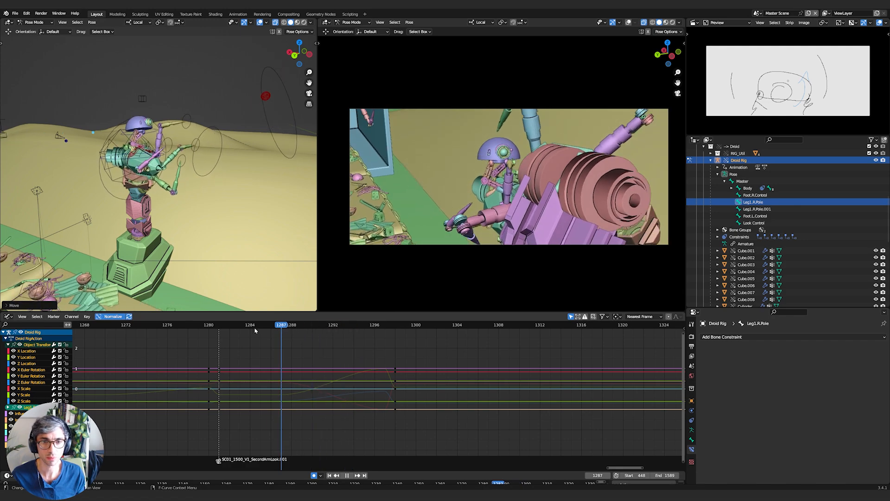
pyautogui.moveTo(193, 327); pyautogui.dragTo(202, 327)
pyautogui.press('space')
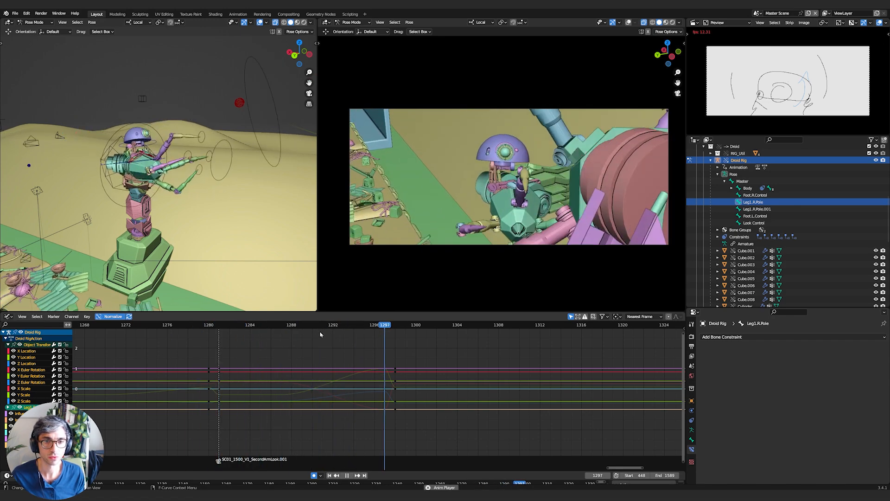
# Play the SC01_1500 shot several times from around frame 1280 to examine the droid's leg and head motion
pyautogui.press('space')
pyautogui.click(210, 327)
pyautogui.press('space')
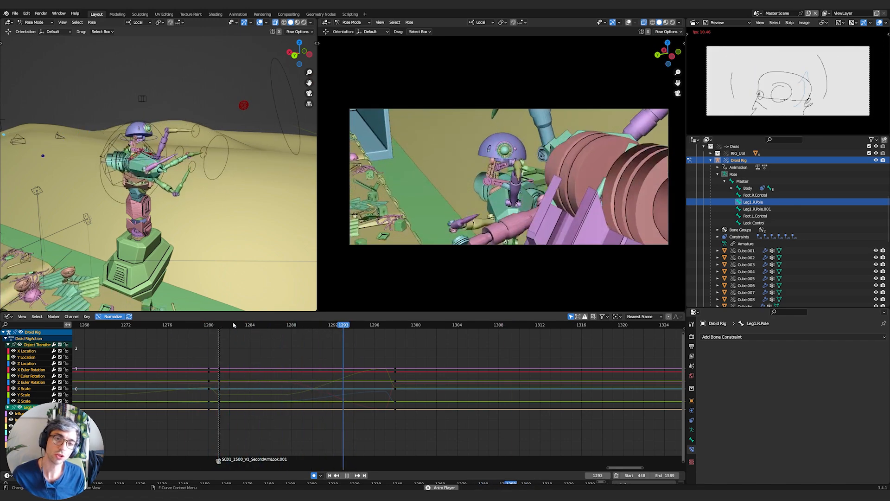
pyautogui.press('space')
pyautogui.click(208, 326)
pyautogui.press('space')
pyautogui.click(211, 326)
pyautogui.press('space')
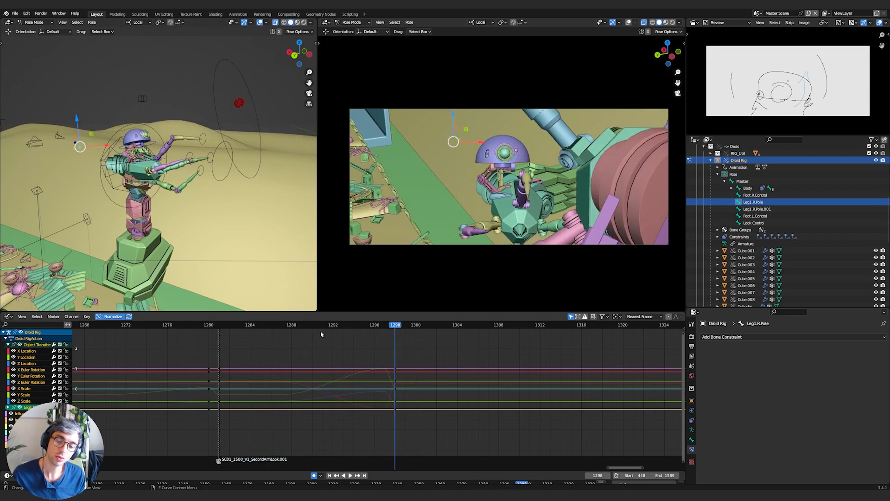
pyautogui.hotkey('shift', 'ctrl', 'space')
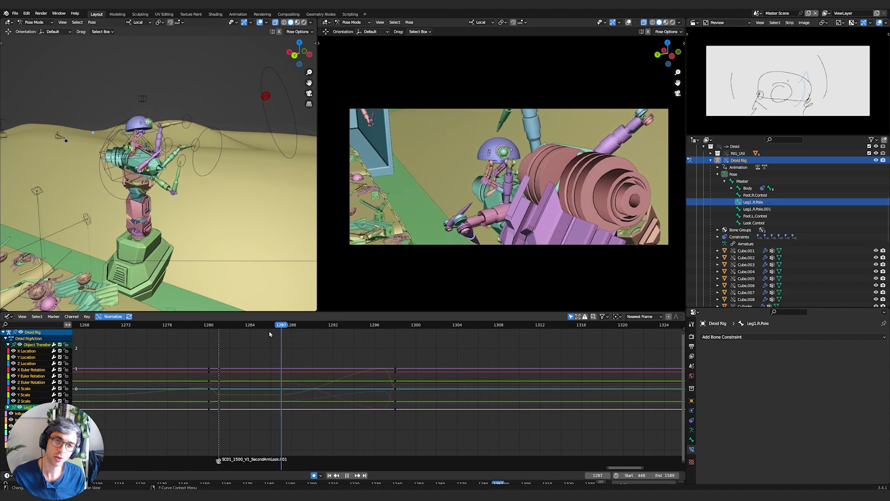
pyautogui.press('space')
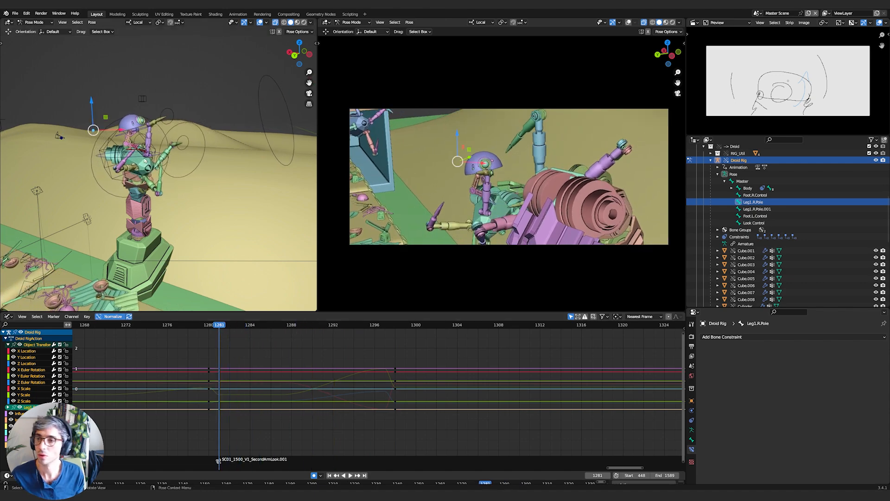
# Select the droid's Look Control bone from a high view and move it at frame 1281
pyautogui.moveTo(151, 153); pyautogui.dragTo(174, 248, button='middle')
pyautogui.scroll(-1, 104, 239)
pyautogui.click(121, 238)
pyautogui.press('g')
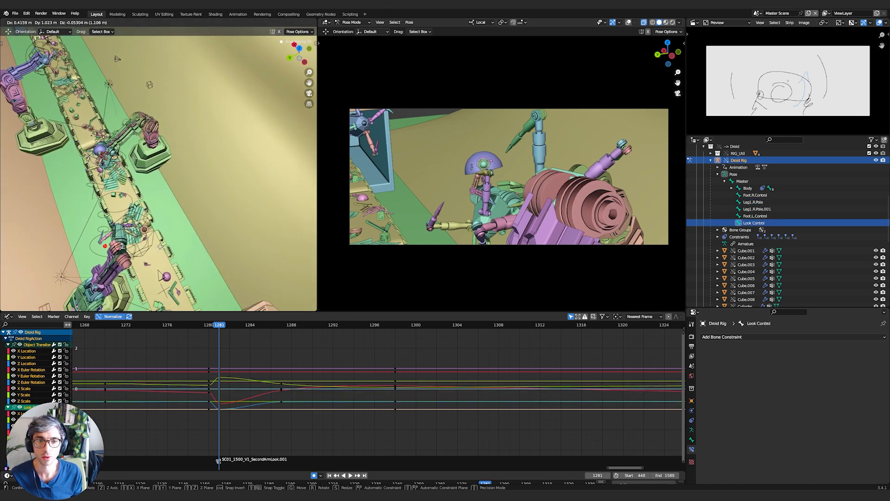
pyautogui.click(161, 249)
# Delete the Look Control's keyframes after the marker near frame 1287 and move the bone at frame 1285
pyautogui.press('space')
pyautogui.moveTo(301, 345); pyautogui.dragTo(269, 425)
pyautogui.press('Delete')
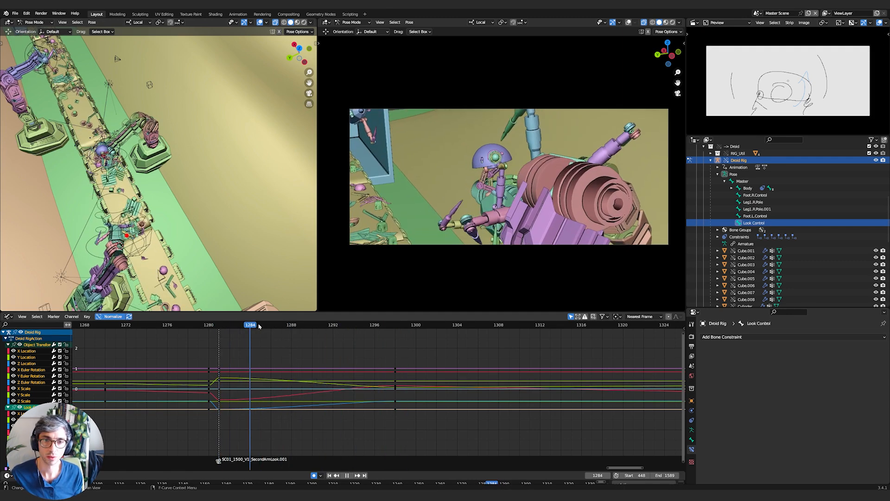
pyautogui.press('g')
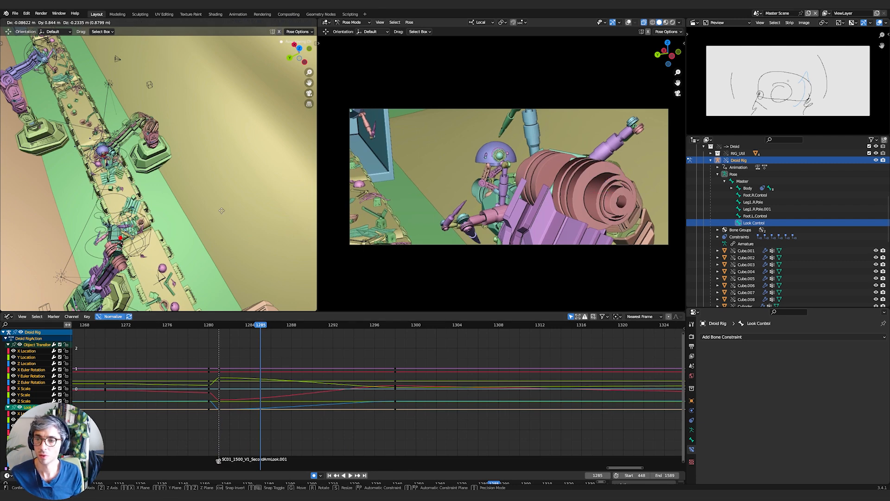
pyautogui.click(212, 215)
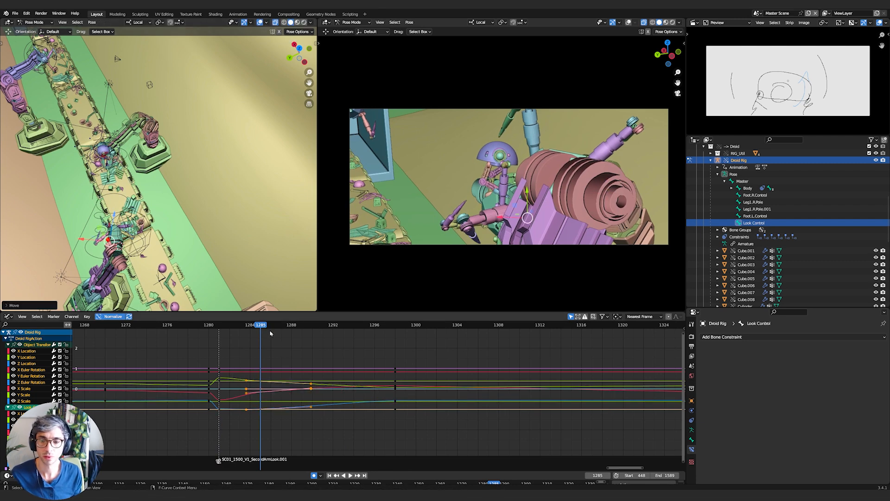
# Play the shot from the SC01_1500 marker to review the droid's head turn, then return to frame 1281
pyautogui.moveTo(222, 325); pyautogui.dragTo(207, 338)
pyautogui.press('space')
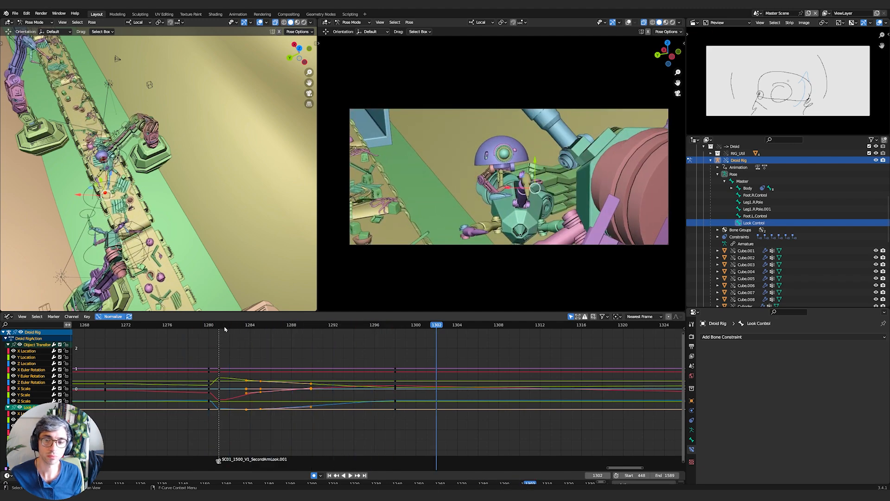
pyautogui.press('space')
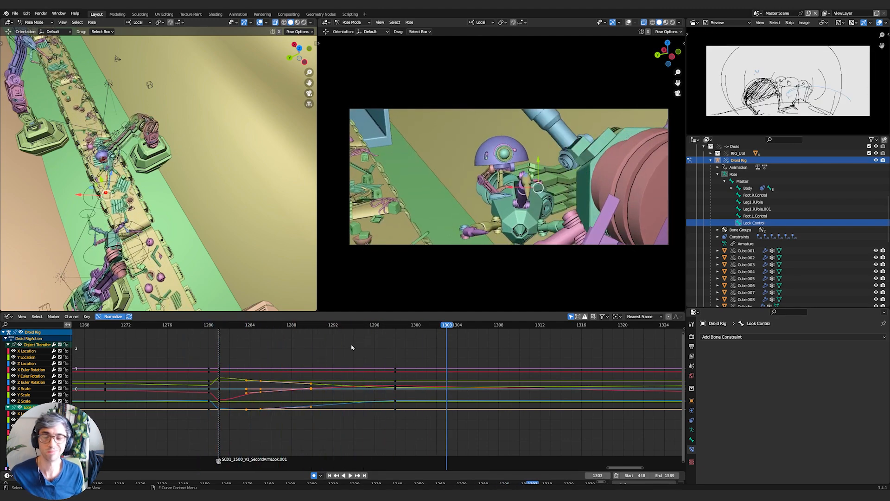
pyautogui.click(221, 325)
pyautogui.press('space')
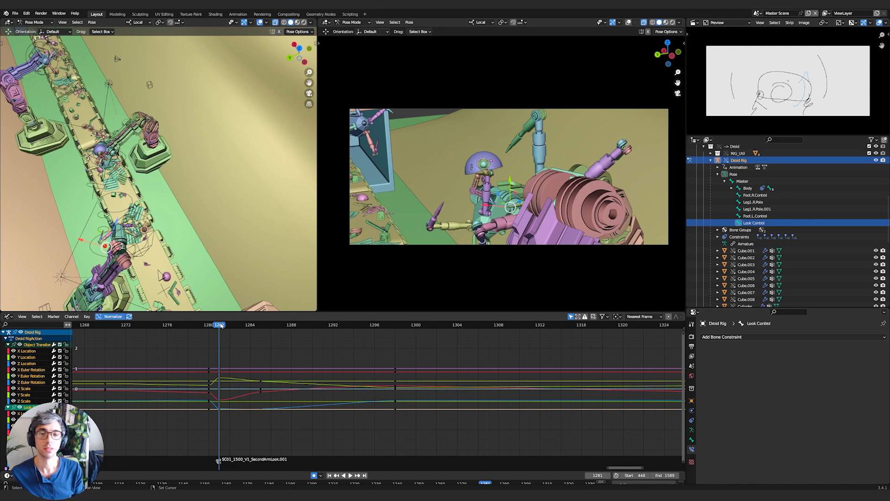
# Move the Look Control bone close in front of the droid's head at frame 1281
pyautogui.moveTo(176, 195); pyautogui.dragTo(233, 173, button='middle')
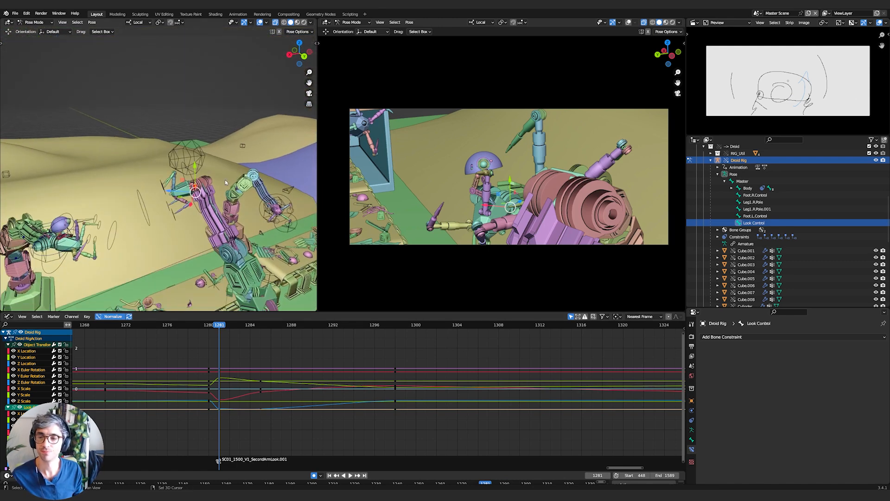
pyautogui.press('g')
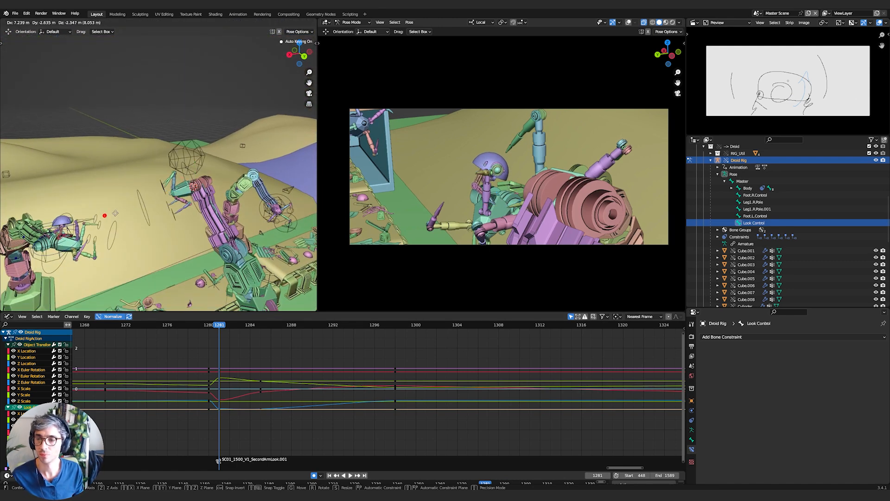
pyautogui.click(115, 212)
pyautogui.moveTo(151, 207); pyautogui.dragTo(161, 209, button='middle')
pyautogui.press('g')
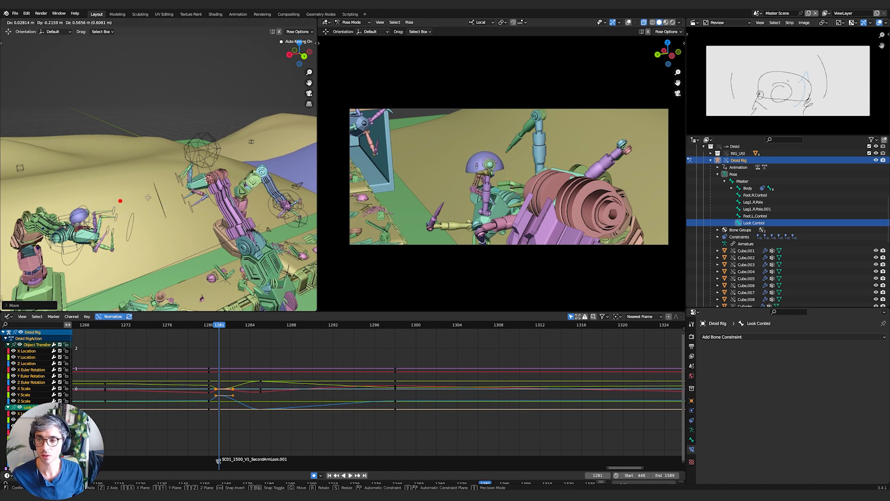
pyautogui.click(149, 199)
pyautogui.press('g')
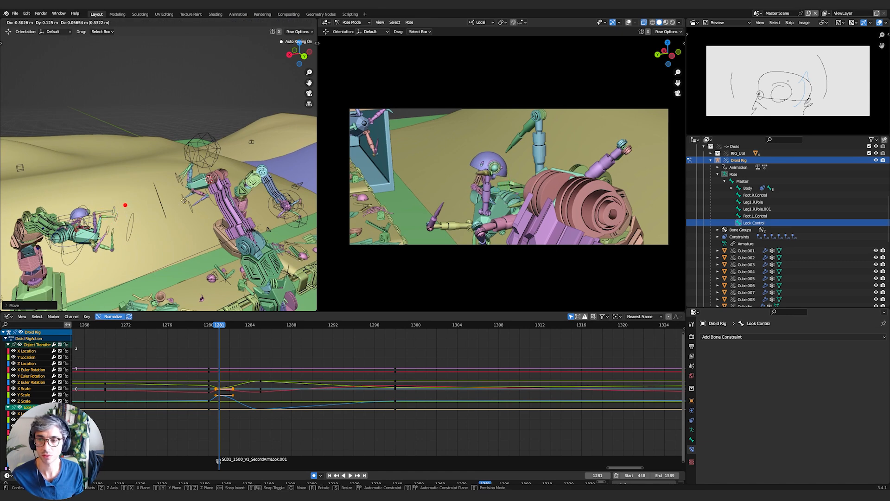
pyautogui.click(188, 198)
pyautogui.moveTo(188, 198); pyautogui.dragTo(196, 202, button='middle')
pyautogui.click(94, 215)
pyautogui.moveTo(100, 214); pyautogui.dragTo(217, 188, button='middle')
pyautogui.press('r')
pyautogui.rightClick(184, 192)
# Reposition the Look Control bone around the droid at frame 1281 to redirect its gaze
pyautogui.click(84, 192)
pyautogui.moveTo(83, 192); pyautogui.dragTo(173, 191, button='middle')
pyautogui.press('g')
pyautogui.click(61, 200)
pyautogui.moveTo(60, 199); pyautogui.dragTo(94, 169, button='middle')
pyautogui.press('g')
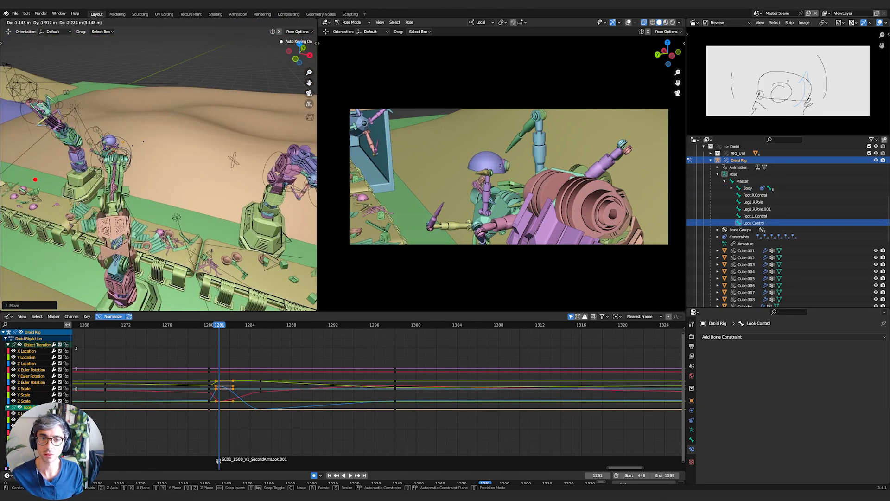
pyautogui.click(86, 170)
pyautogui.moveTo(87, 170); pyautogui.dragTo(157, 195, button='middle')
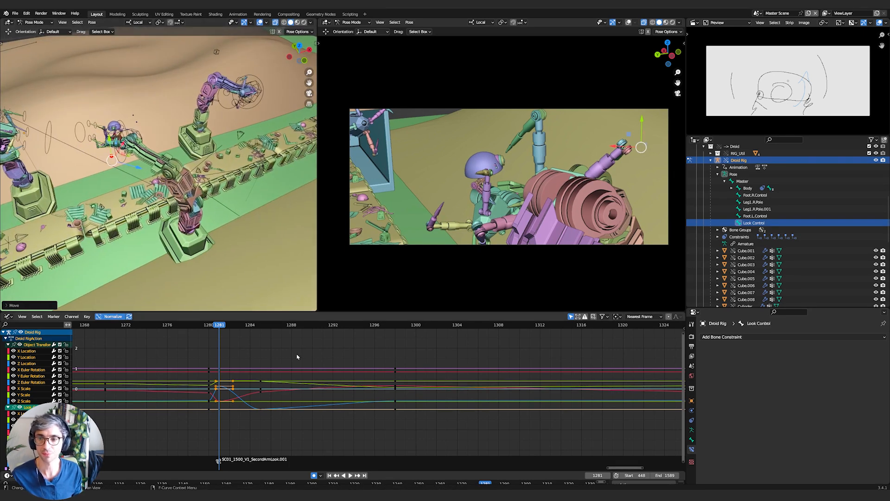
# Keyframe the Droid Rig object in Object Mode at frame 1280 and return to frame 1281
pyautogui.press('Left')
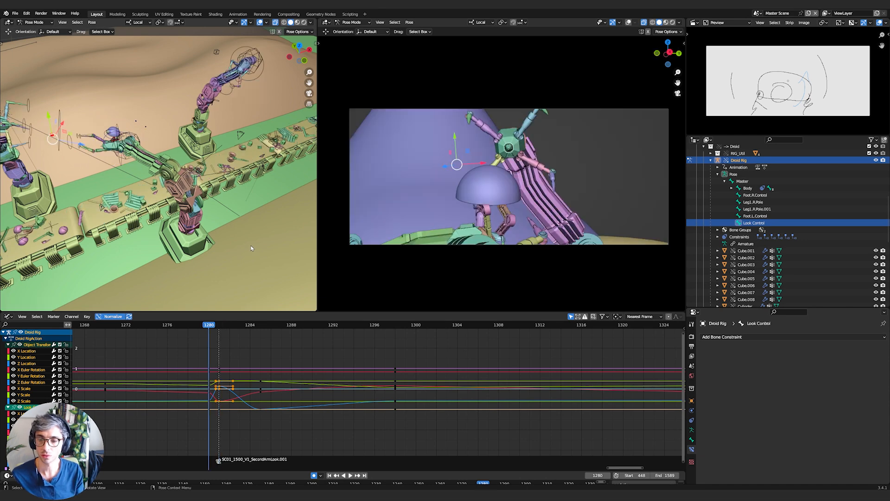
pyautogui.hotkey('ctrl', 'Tab')
pyautogui.press('i')
pyautogui.click(165, 149)
pyautogui.press('Right')
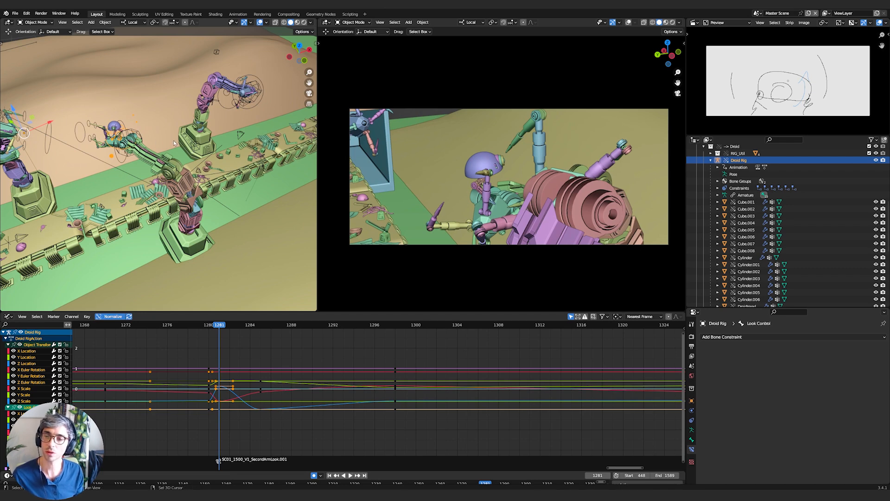
# Return to Pose Mode and rotate the droid's Master bone about its local Z axis at frame 1281
pyautogui.keyDown('shift'); pyautogui.moveTo(173, 140); pyautogui.dragTo(209, 145, button='middle'); pyautogui.keyUp('shift')
pyautogui.scroll(-3, 214, 149)
pyautogui.press('Tab')
pyautogui.click(227, 238)
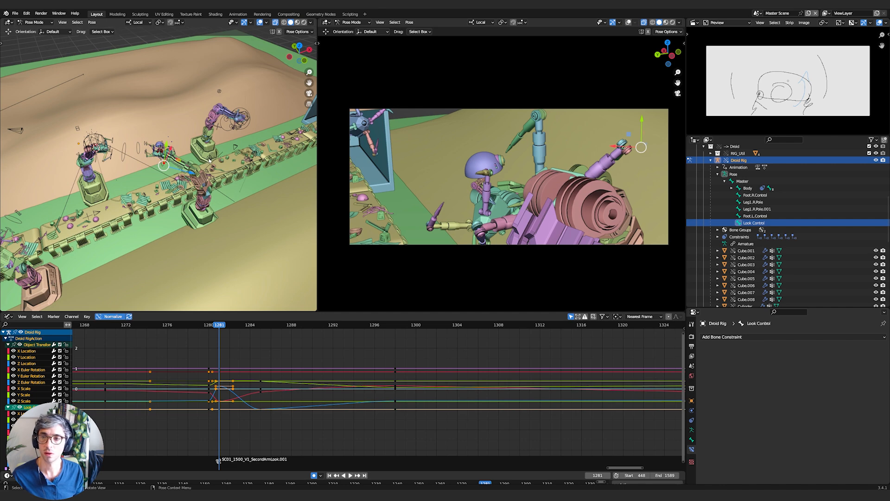
pyautogui.scroll(6, 209, 161)
pyautogui.click(155, 125)
pyautogui.keyDown('shift'); pyautogui.moveTo(155, 126); pyautogui.dragTo(211, 149, button='middle'); pyautogui.keyUp('shift')
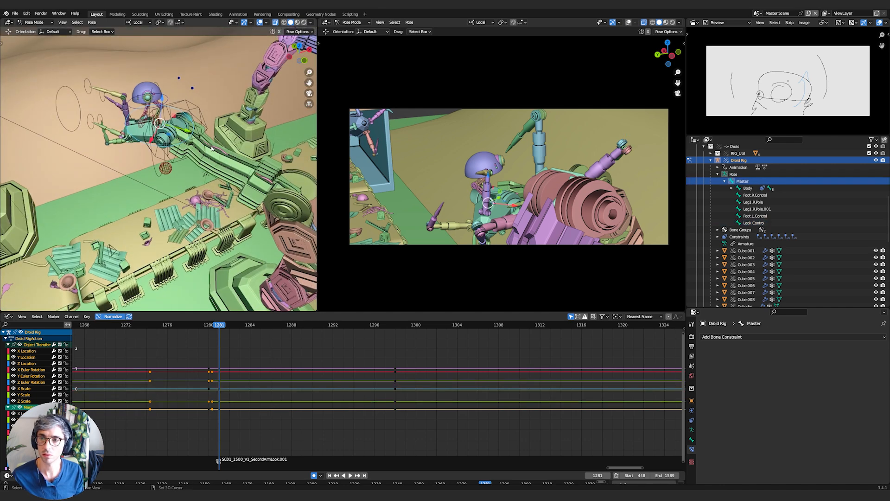
pyautogui.press('r')
pyautogui.press('z')
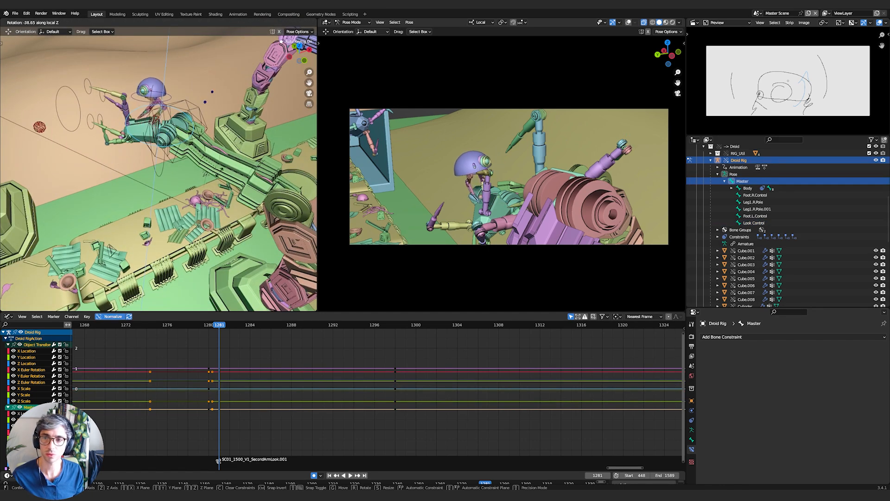
pyautogui.click(159, 188)
# Rotate the Master bone freely and shift it slightly to refine the droid's stance at frame 1281
pyautogui.moveTo(159, 188); pyautogui.dragTo(213, 168, button='middle')
pyautogui.press('r')
pyautogui.click(210, 174)
pyautogui.press('g')
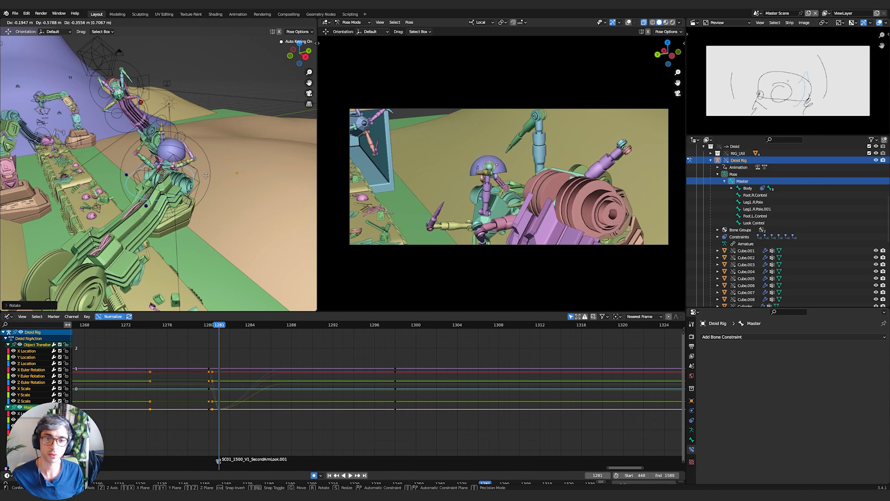
pyautogui.click(202, 174)
# Rotate and move the droid's lower control bones, including Foot.L.Control, at frame 1281
pyautogui.scroll(3, 200, 174)
pyautogui.keyDown('shift'); pyautogui.moveTo(194, 176); pyautogui.dragTo(171, 208, button='middle'); pyautogui.keyUp('shift')
pyautogui.click(162, 204)
pyautogui.press('r')
pyautogui.press('z')
pyautogui.click(168, 201)
pyautogui.click(170, 209)
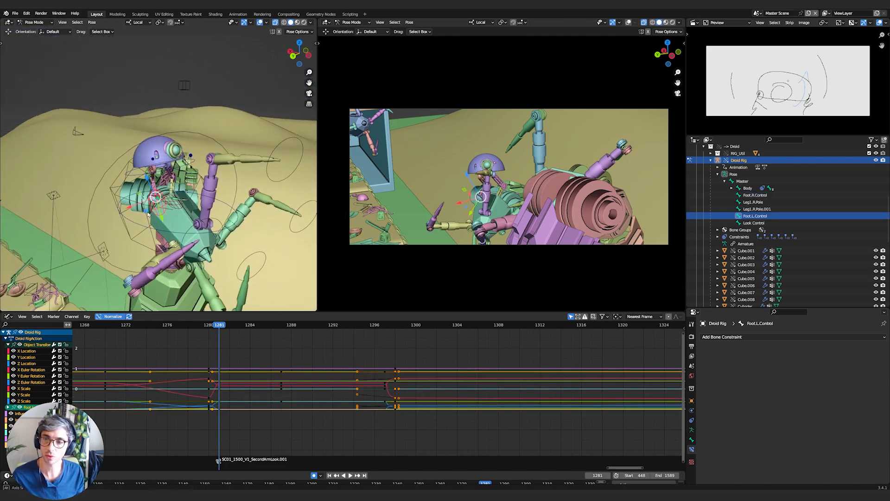
pyautogui.press('r')
pyautogui.click(172, 209)
pyautogui.moveTo(184, 214); pyautogui.dragTo(188, 166, button='middle')
pyautogui.press('g')
pyautogui.click(180, 205)
# Move the Look Control bone in several small adjustments at frame 1281 to aim the droid's head
pyautogui.keyDown('shift'); pyautogui.moveTo(243, 166); pyautogui.dragTo(186, 171, button='middle'); pyautogui.keyUp('shift')
pyautogui.scroll(-4, 211, 175)
pyautogui.click(202, 147)
pyautogui.press('g')
pyautogui.click(212, 171)
pyautogui.press('g')
pyautogui.click(211, 170)
pyautogui.press('g')
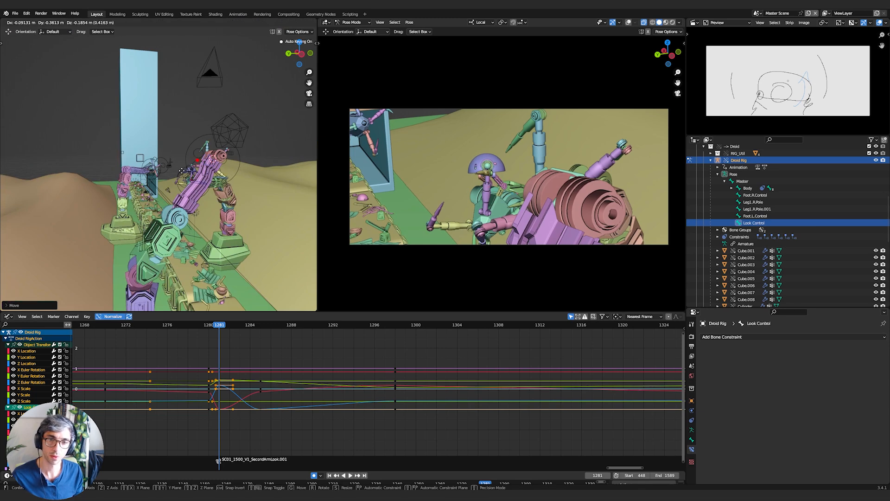
pyautogui.click(182, 172)
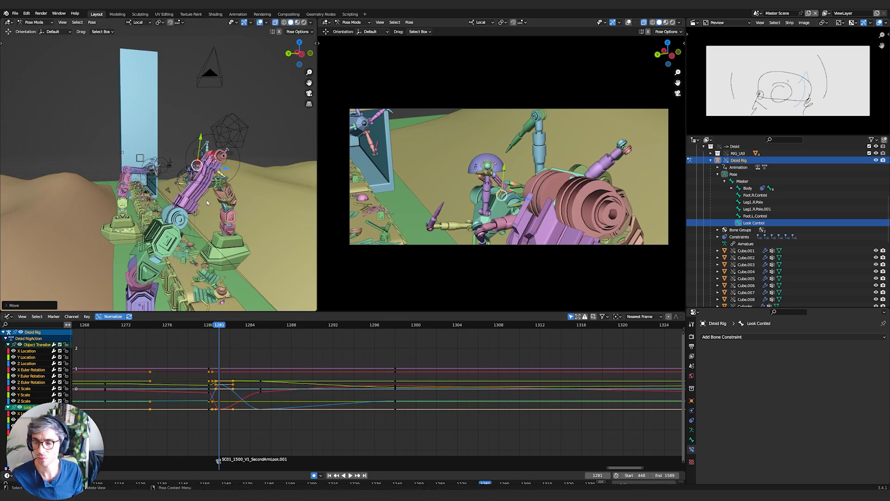
# Duplicate the Master bone's frame 1281 keyframes 16 frames forward along the time axis to frame 1297
pyautogui.click(241, 346)
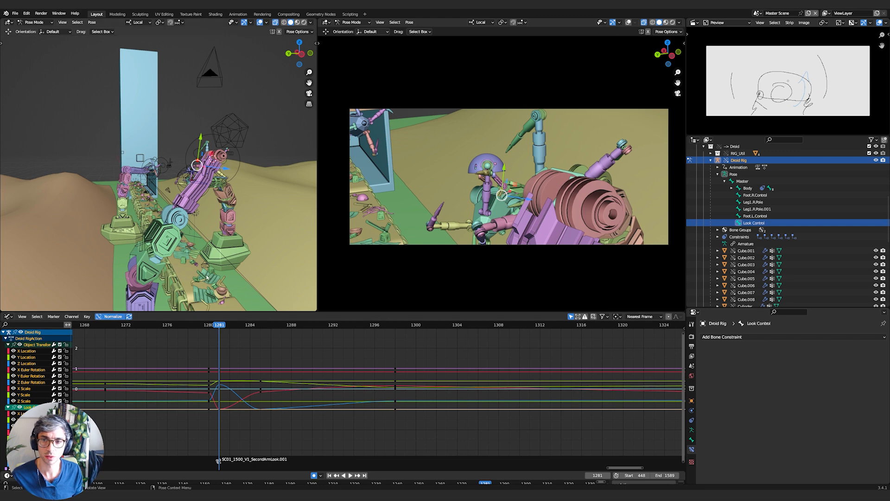
pyautogui.click(200, 184)
pyautogui.press('a')
pyautogui.press('Delete')
pyautogui.moveTo(257, 360); pyautogui.dragTo(214, 419)
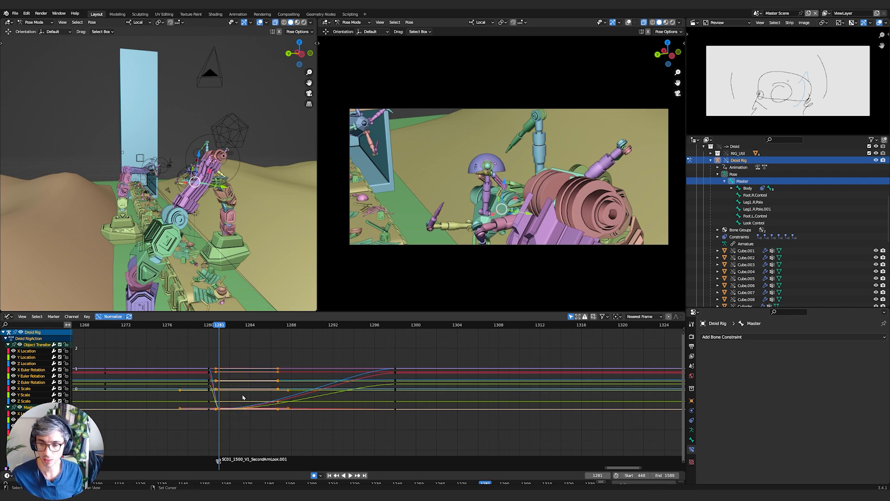
pyautogui.hotkey('shift', 'd')
pyautogui.press('x')
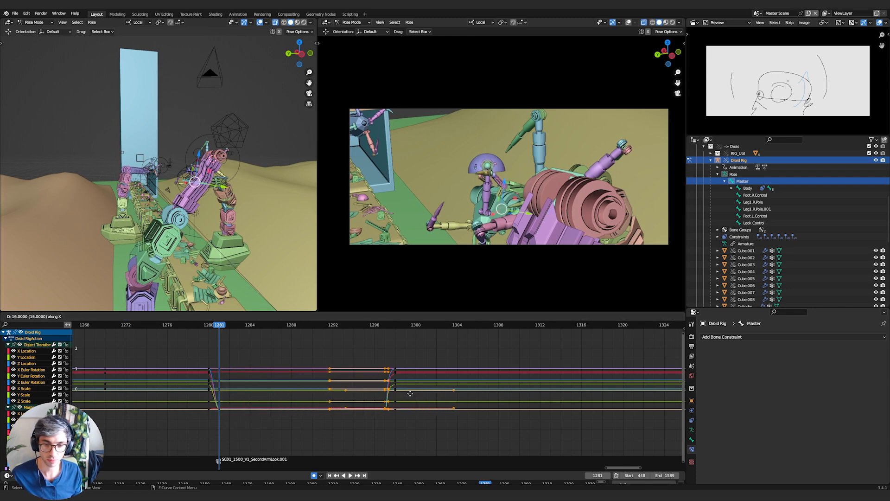
pyautogui.click(412, 396)
# Play the shot after frame 1281 to check the droid with the duplicated Master keyframes
pyautogui.click(270, 332)
pyautogui.press('space')
pyautogui.moveTo(362, 340); pyautogui.dragTo(246, 356)
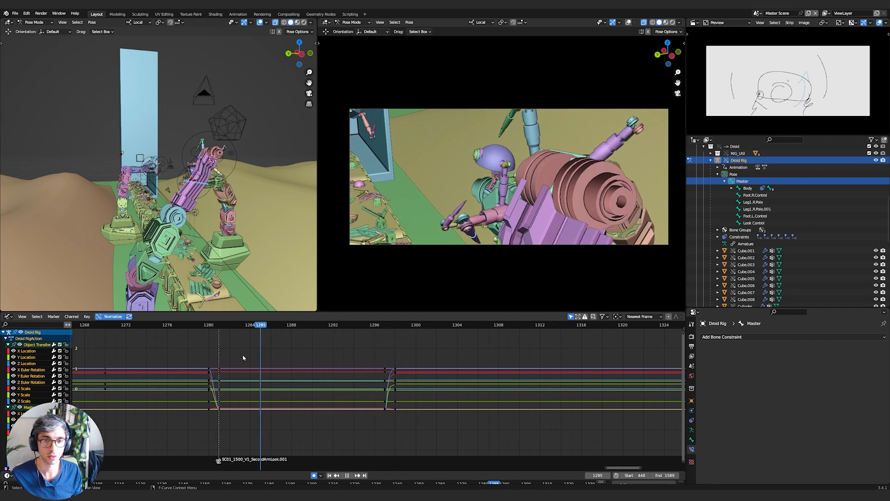
pyautogui.press('Escape')
# Select all the droid's bones and delete their keyframes after frame 1281 through frame 1297
pyautogui.press('a')
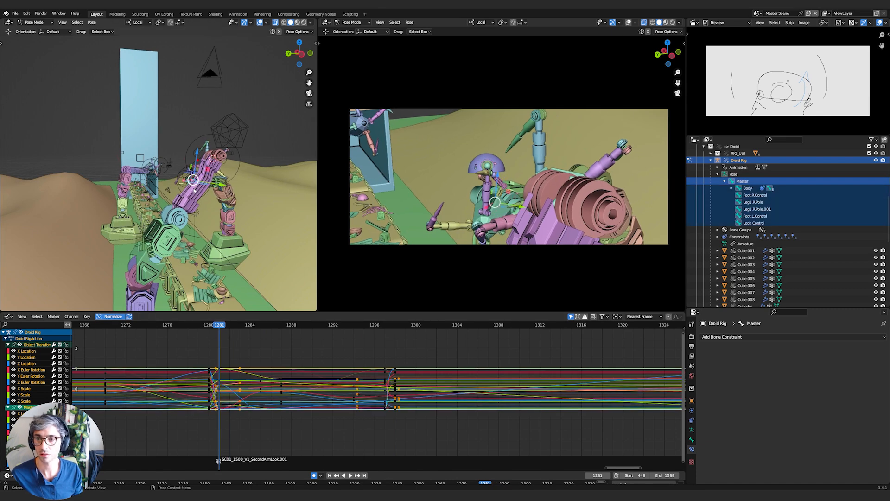
pyautogui.moveTo(242, 344); pyautogui.dragTo(389, 426)
pyautogui.press('Delete')
# Duplicate all bones' frame 1281 keyframes along the time axis to frame 1297
pyautogui.moveTo(249, 350); pyautogui.dragTo(212, 436)
pyautogui.hotkey('shift', 'd')
pyautogui.press('x')
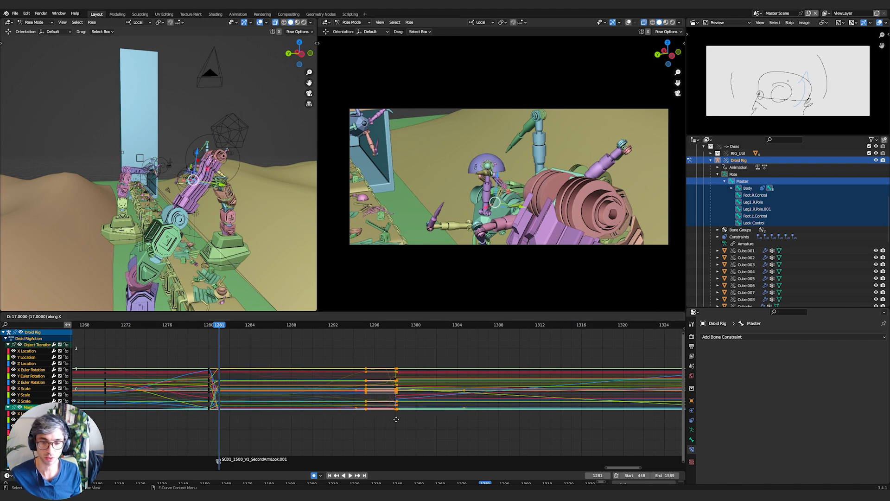
pyautogui.click(392, 421)
# Play the shot and replay it from frame 1281 with a side view to review the held pose
pyautogui.press('space')
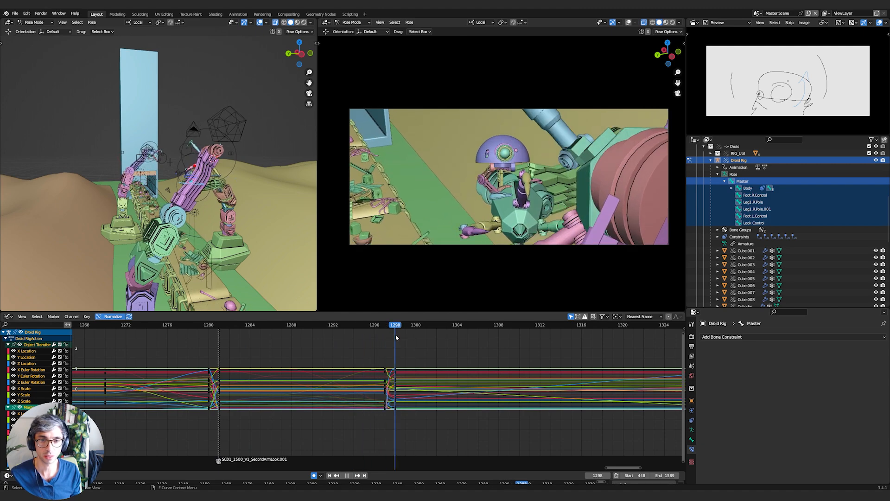
pyautogui.press('space')
pyautogui.moveTo(153, 209); pyautogui.dragTo(253, 361, button='middle')
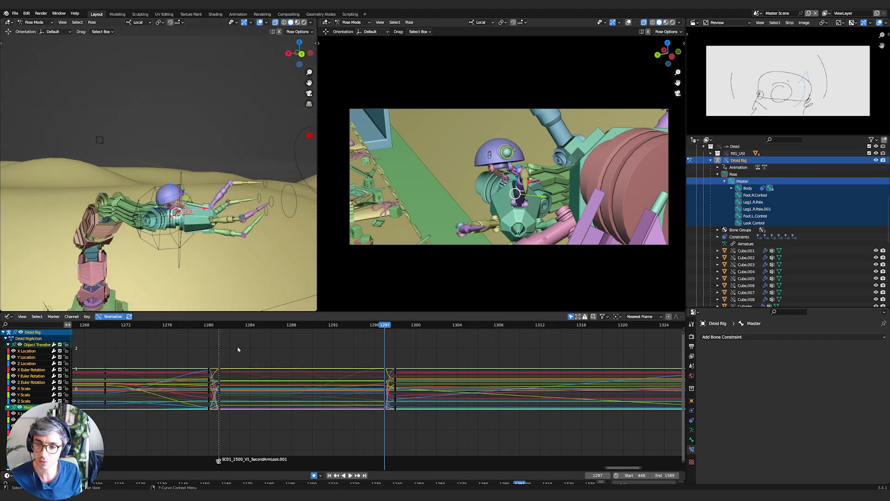
pyautogui.moveTo(355, 325); pyautogui.dragTo(219, 328)
pyautogui.press('space')
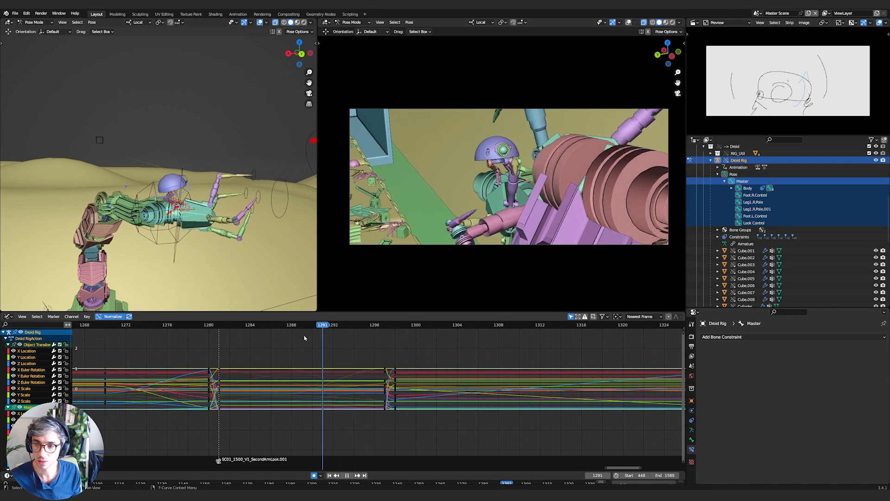
# Stop playback, select all the droid's bones and delete their keyframes between frames 1281 and 1297
pyautogui.press('space')
pyautogui.click(144, 187)
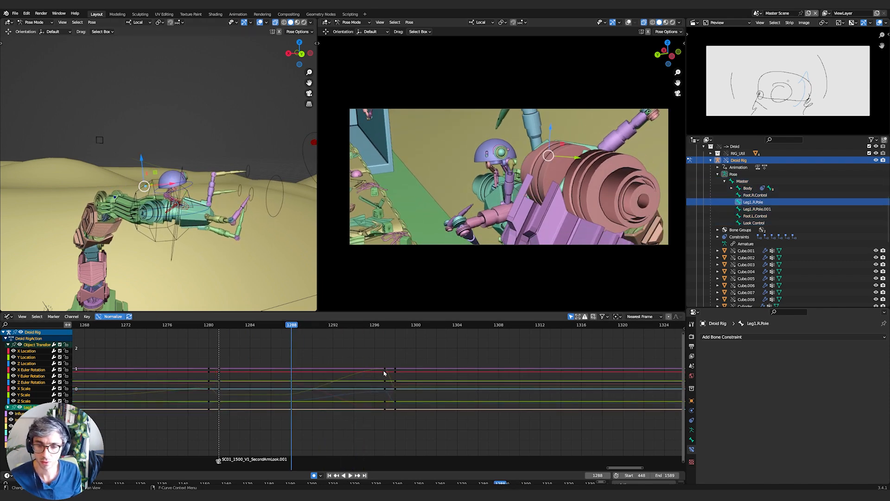
pyautogui.moveTo(392, 434); pyautogui.dragTo(392, 434)
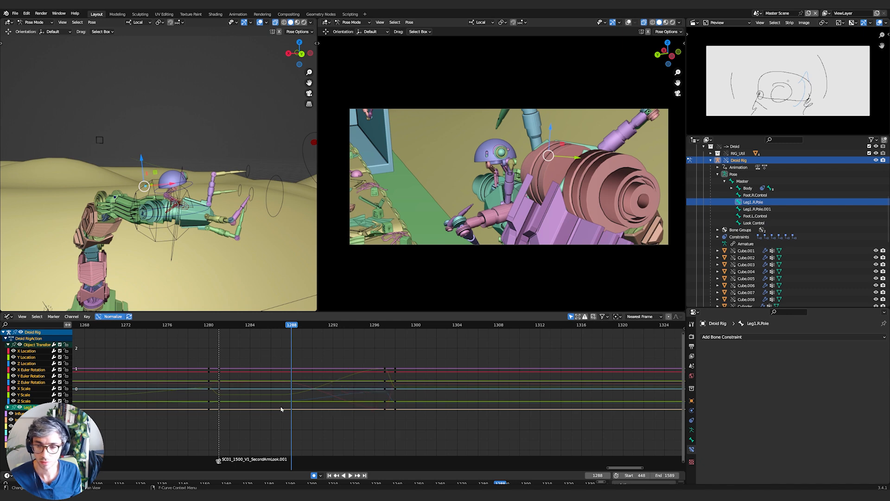
pyautogui.press('a')
pyautogui.press('a')
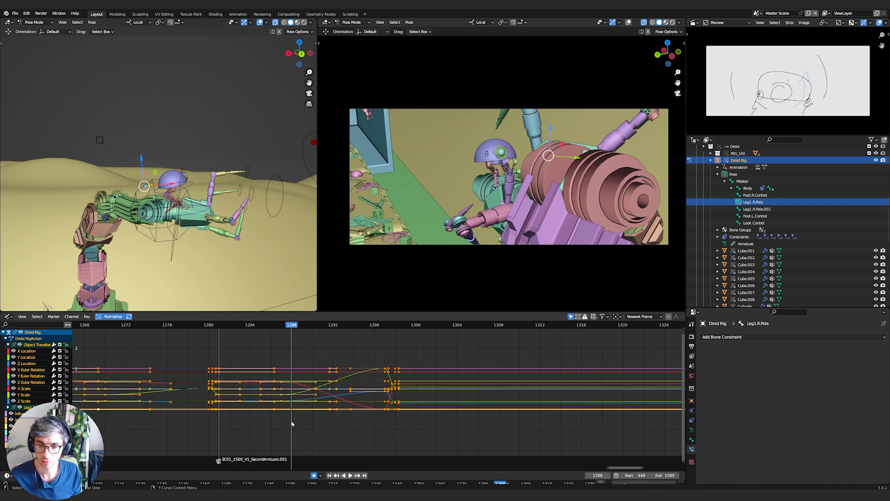
pyautogui.press('a')
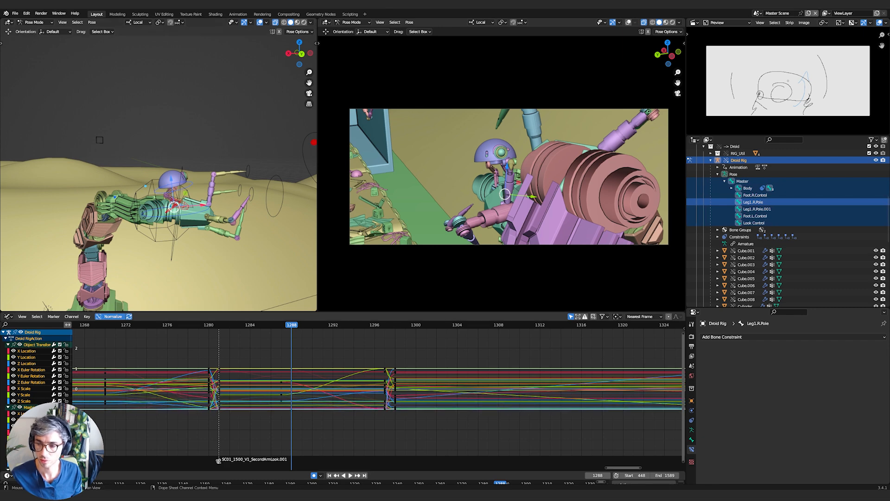
pyautogui.moveTo(257, 341); pyautogui.dragTo(324, 423)
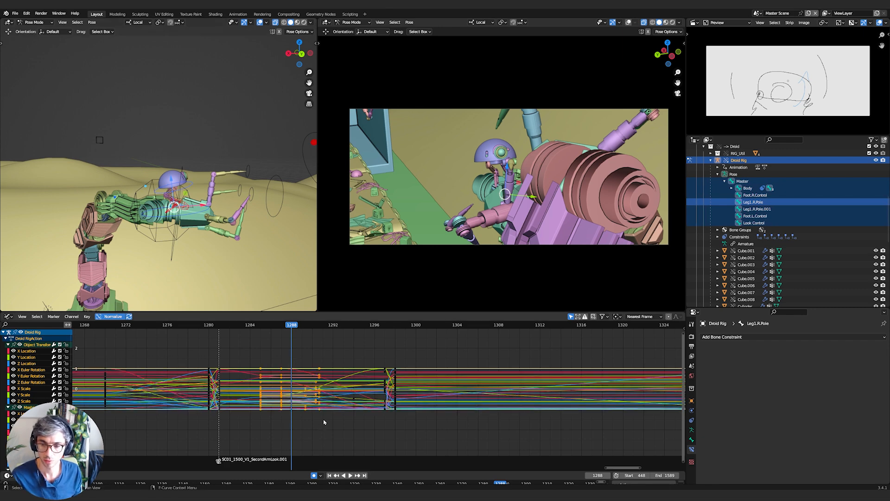
pyautogui.press('Delete')
pyautogui.moveTo(348, 334); pyautogui.dragTo(364, 437)
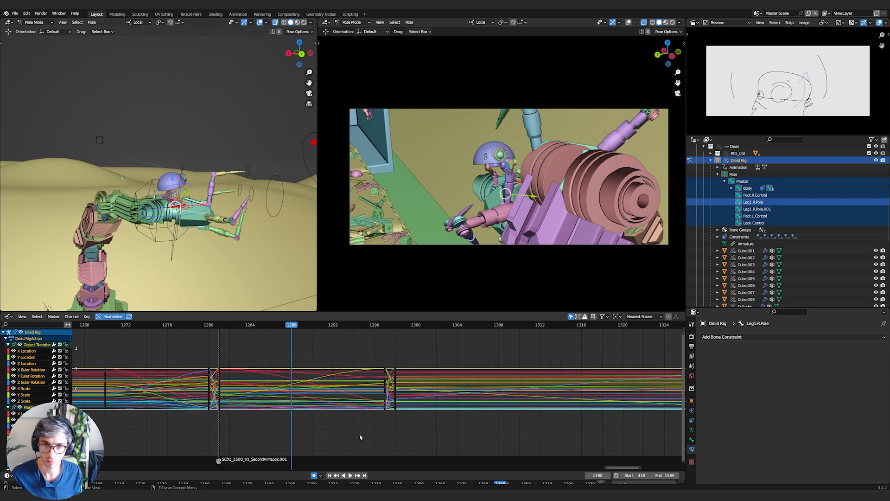
# Duplicate all bones' frame 1281 keyframes 16 frames along the time axis to frame 1297
pyautogui.moveTo(237, 354); pyautogui.dragTo(216, 432)
pyautogui.press('g')
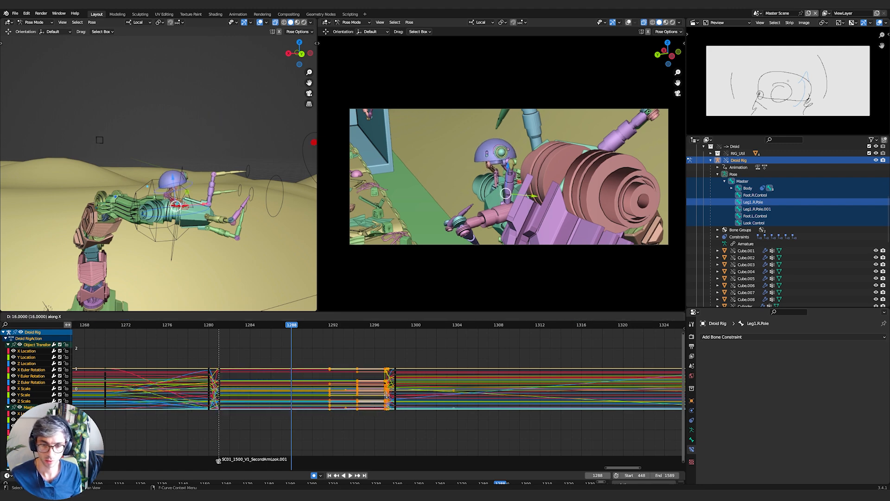
pyautogui.click(391, 396)
pyautogui.click(342, 432)
# Play the shot and step around frame 1281 to check the droid's pose at the cut
pyautogui.press('space')
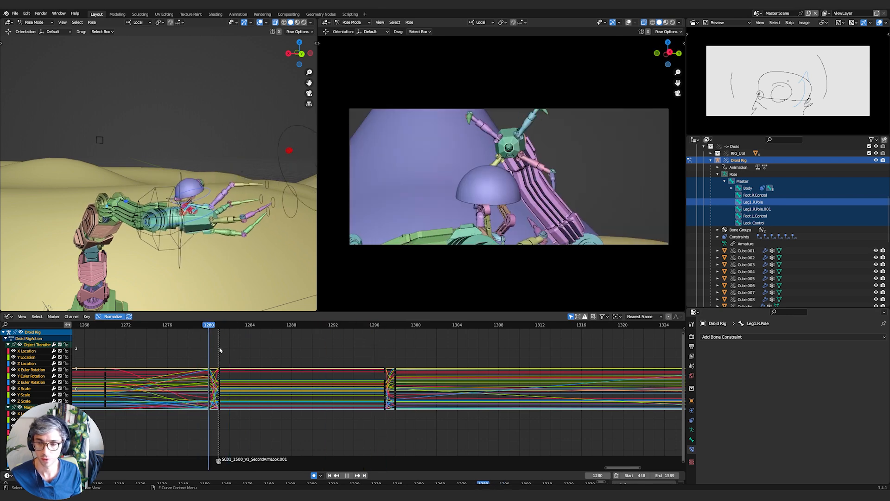
pyautogui.moveTo(221, 327); pyautogui.dragTo(224, 321)
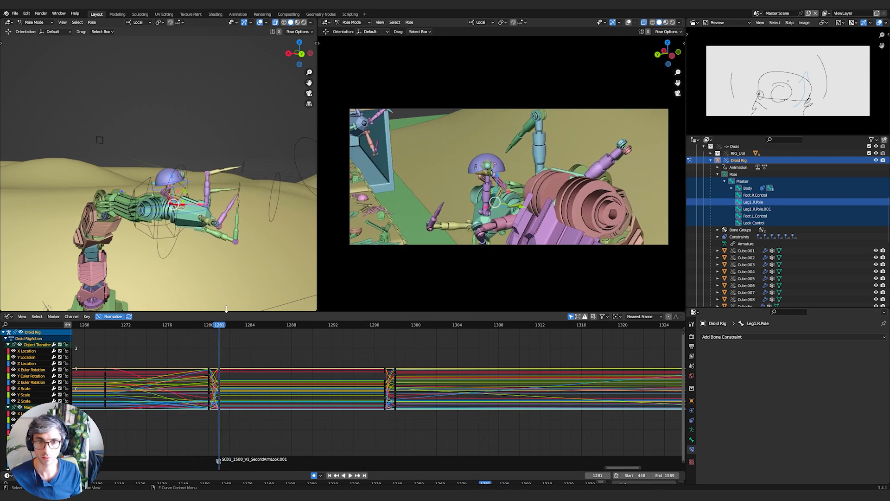
pyautogui.press('Left')
pyautogui.press('Right')
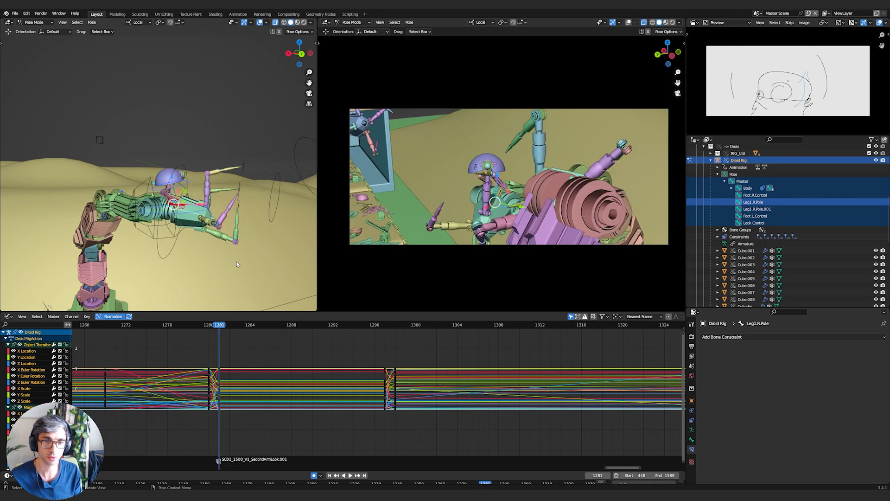
# At frame 1281, move Leg1.R.Pole and Leg1.R.Pole.001 together about 4.7 m with local Z locked
pyautogui.moveTo(147, 186); pyautogui.dragTo(163, 238, button='middle')
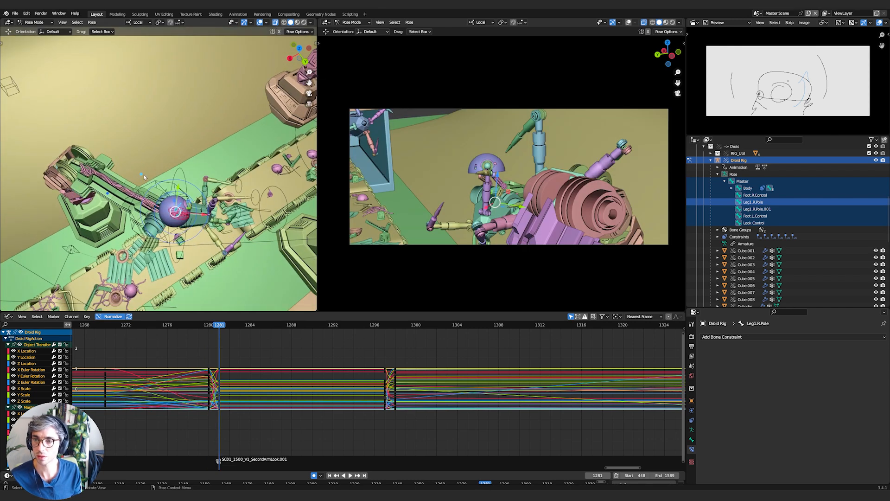
pyautogui.click(107, 195)
pyautogui.keyDown('shift'); pyautogui.click(134, 188); pyautogui.keyUp('shift')
pyautogui.press('g')
pyautogui.press('z')
pyautogui.press('z')
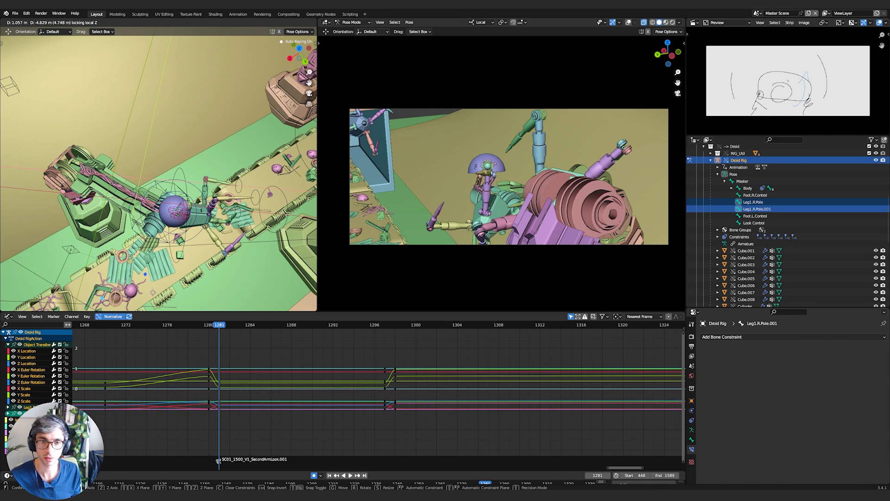
pyautogui.click(155, 302)
pyautogui.moveTo(191, 274); pyautogui.dragTo(178, 232, button='middle')
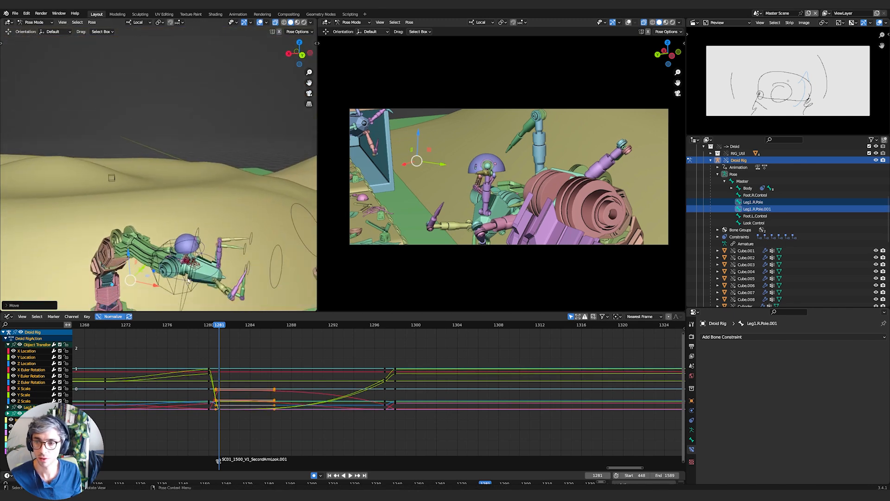
# Reposition each of the droid's two leg poles individually at frame 1281, then select both poles
pyautogui.moveTo(202, 273); pyautogui.dragTo(112, 207, button='middle')
pyautogui.scroll(2, 115, 237)
pyautogui.click(68, 235)
pyautogui.press('g')
pyautogui.click(66, 193)
pyautogui.moveTo(62, 193)
pyautogui.mouseDown(button='middle')
pyautogui.moveTo(71, 214)
pyautogui.moveTo(62, 194)
pyautogui.mouseUp(button='middle')
pyautogui.click(71, 213)
pyautogui.press('g')
pyautogui.click(122, 184)
pyautogui.moveTo(122, 184); pyautogui.dragTo(102, 214, button='middle')
pyautogui.keyDown('shift'); pyautogui.click(80, 211); pyautogui.keyUp('shift')
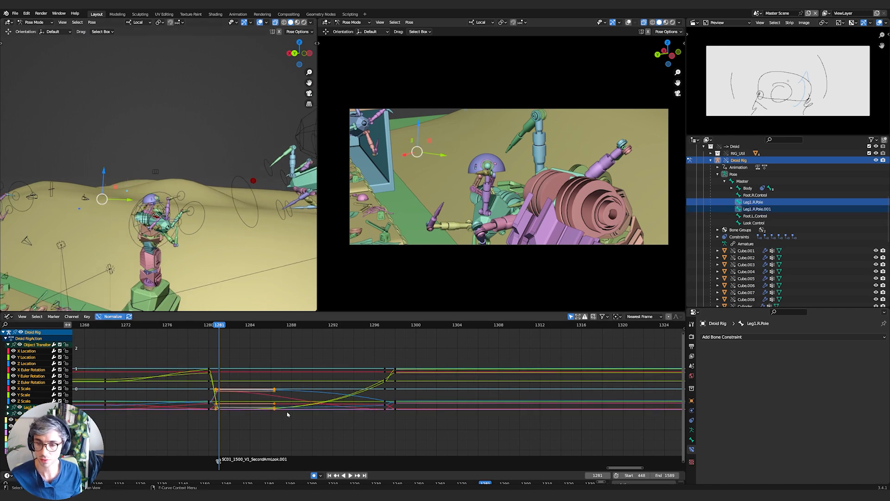
# Duplicate both leg poles' frame 1281 keyframes along the time axis to frame 1297
pyautogui.moveTo(278, 420); pyautogui.dragTo(214, 362)
pyautogui.press('g')
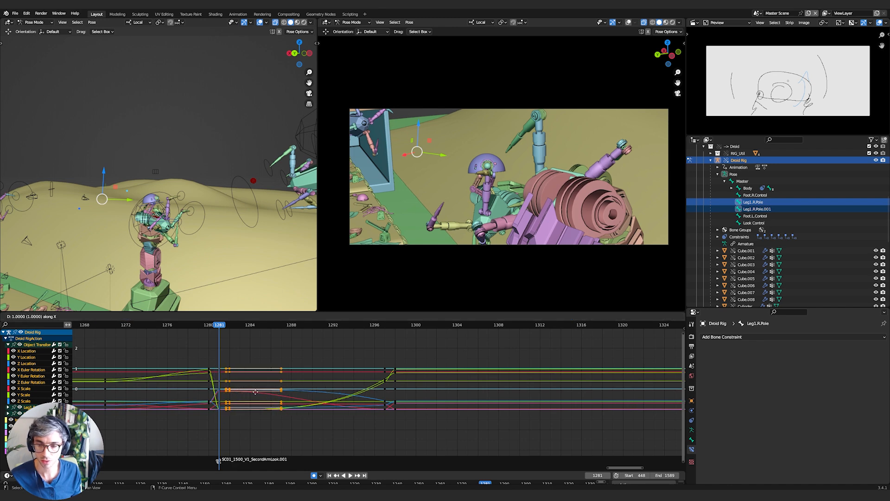
pyautogui.click(399, 395)
pyautogui.click(330, 424)
# Play and scrub the shot to check the droid's legs, returning to frame 1281
pyautogui.press('space')
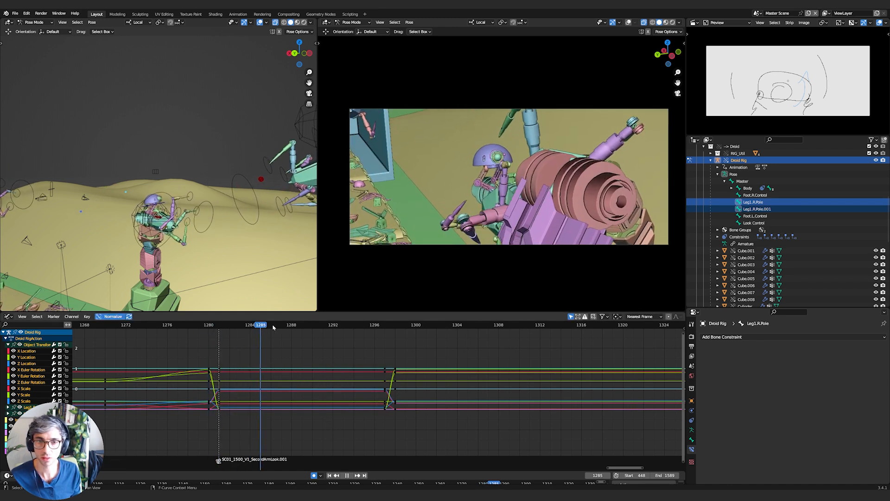
pyautogui.moveTo(377, 347); pyautogui.dragTo(291, 356)
pyautogui.press('Down')
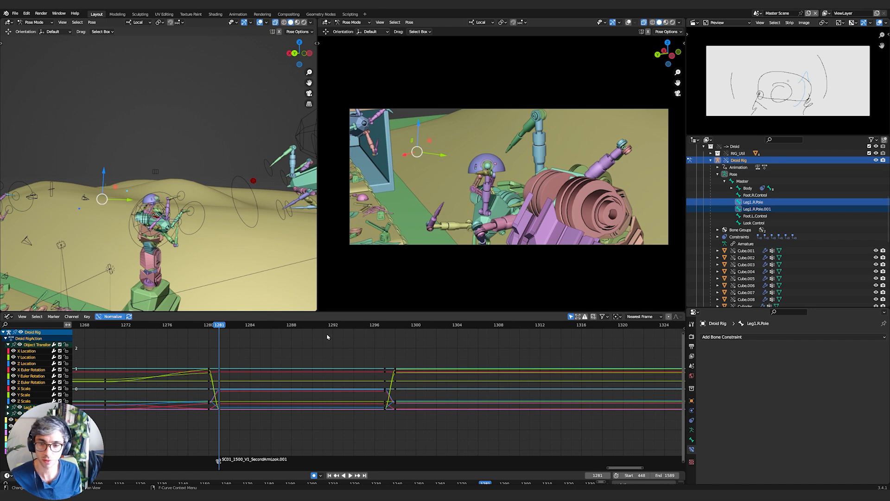
# At frame 1297, move the droid's Look Control about 2.2 m to redirect its gaze
pyautogui.press('Up')
pyautogui.click(258, 173)
pyautogui.moveTo(257, 174); pyautogui.dragTo(286, 181, button='middle')
pyautogui.press('g')
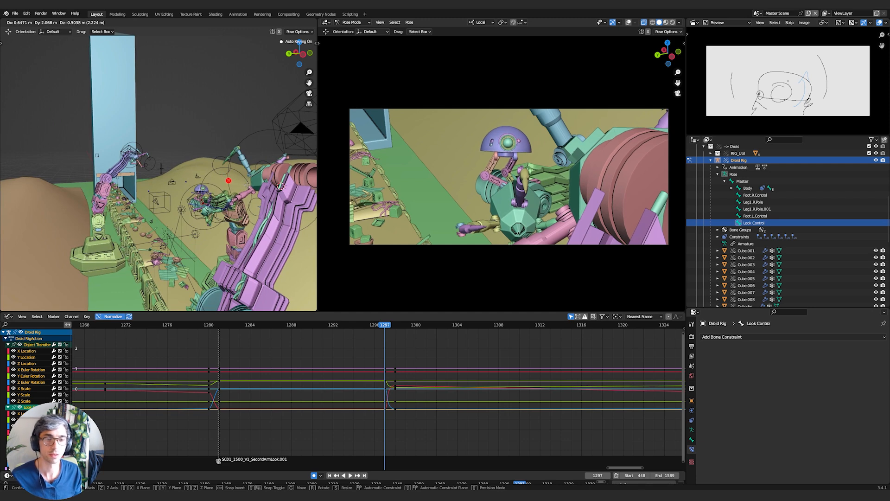
pyautogui.click(247, 185)
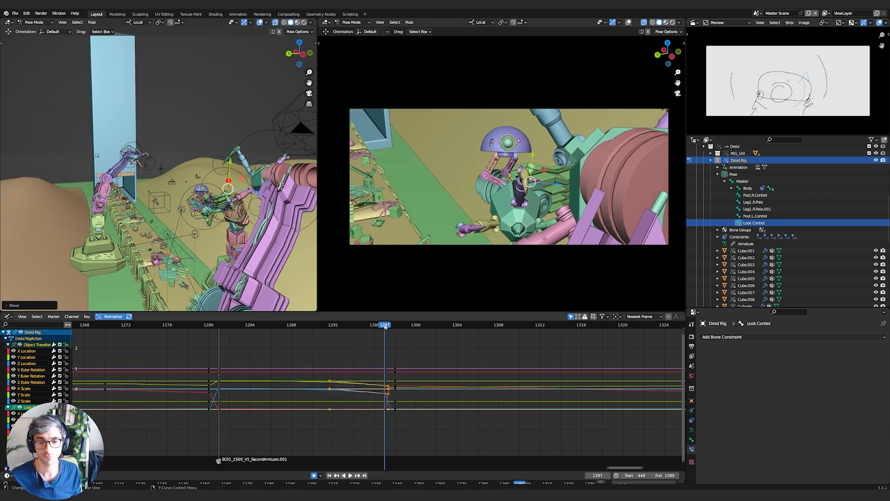
# Move the Look Control closer to the droid at frame 1285 and play the shot to frame 1297
pyautogui.moveTo(380, 327); pyautogui.dragTo(348, 331)
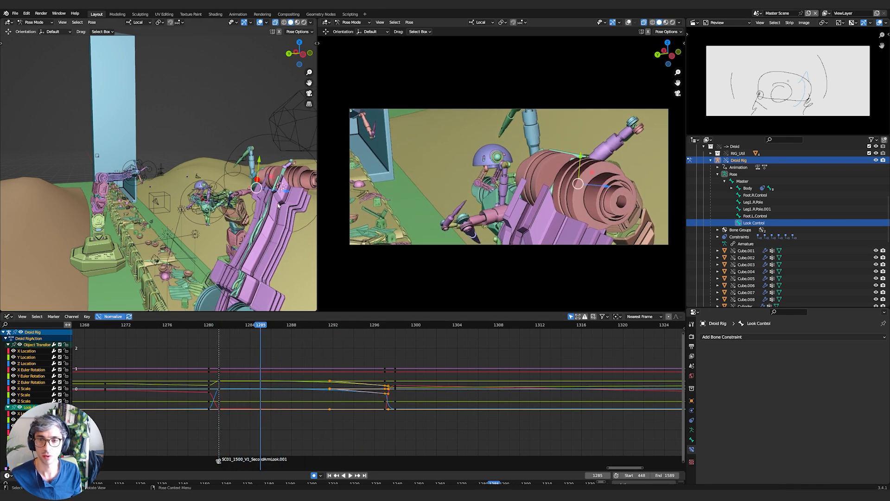
pyautogui.press('g')
pyautogui.click(254, 202)
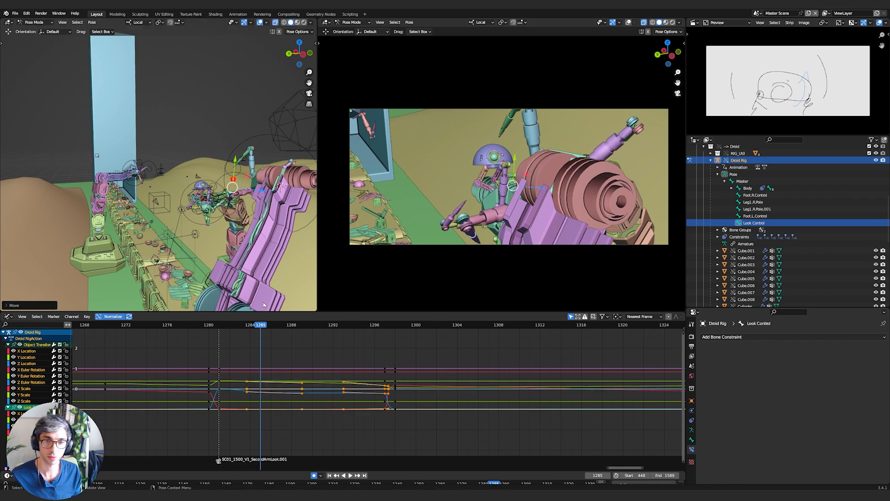
pyautogui.press('space')
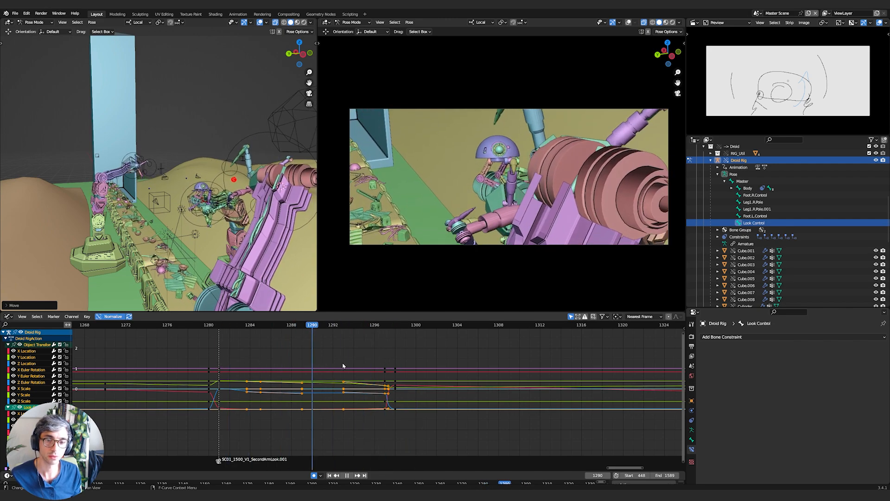
pyautogui.press('space')
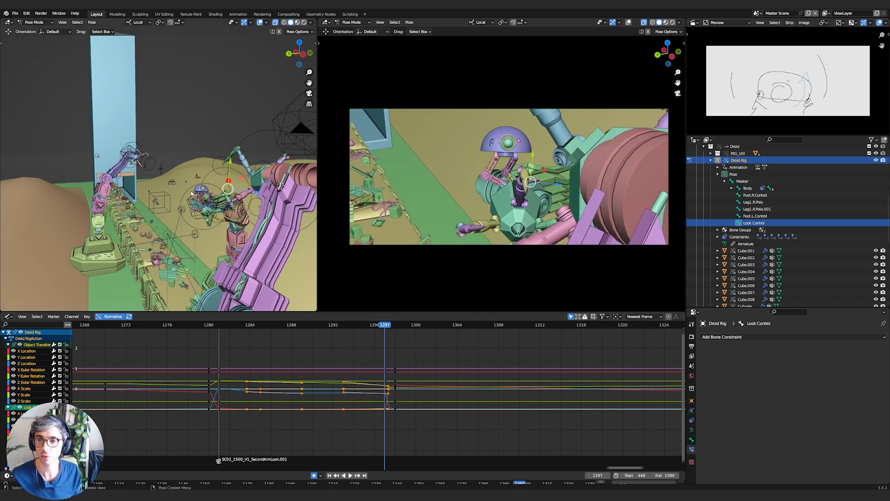
# Lower the droid's Body bone at frame 1297 and raise it at frame 1281
pyautogui.click(191, 193)
pyautogui.press('g')
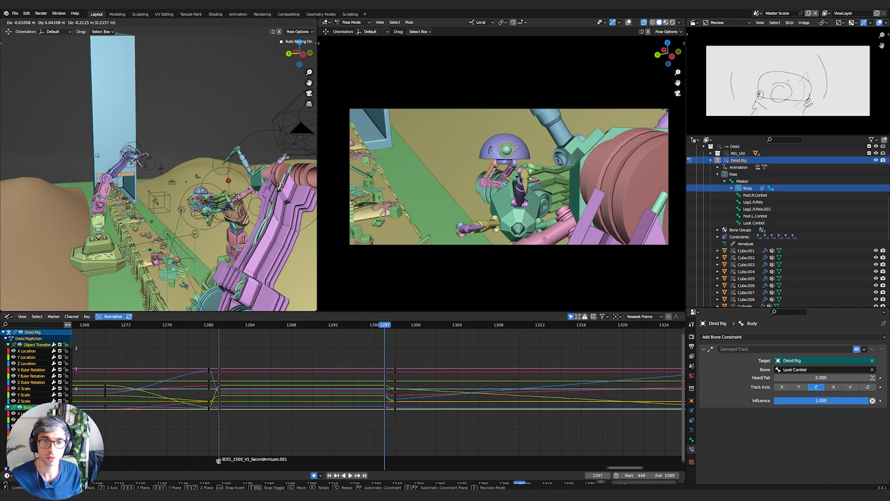
pyautogui.click(259, 242)
pyautogui.press('space')
pyautogui.click(223, 324)
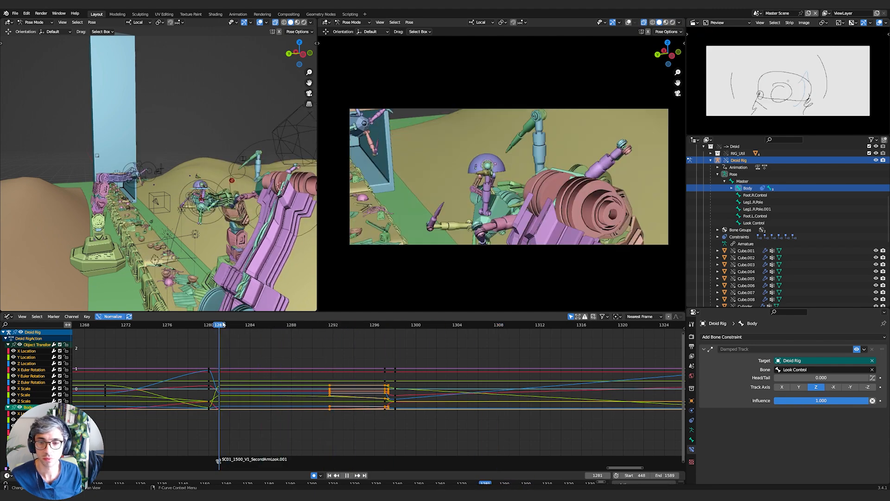
pyautogui.moveTo(377, 323); pyautogui.dragTo(220, 340)
pyautogui.press('g')
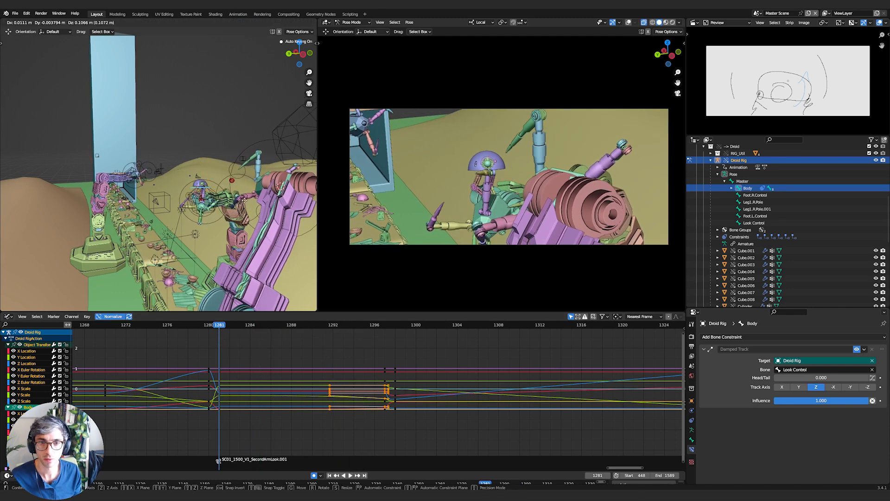
pyautogui.click(262, 212)
# Replay the shot from near frame 1281 to review the droid's body and head motion
pyautogui.press('space')
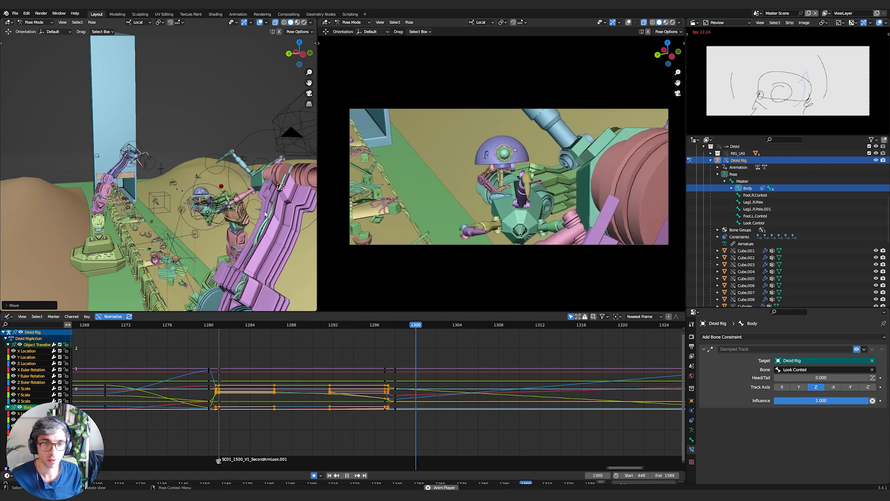
pyautogui.click(232, 352)
pyautogui.click(232, 327)
pyautogui.press('space')
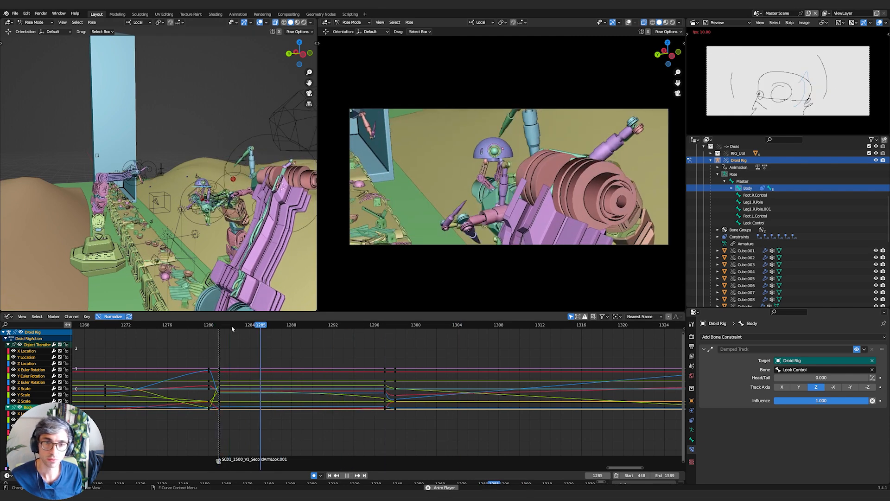
pyautogui.press('space')
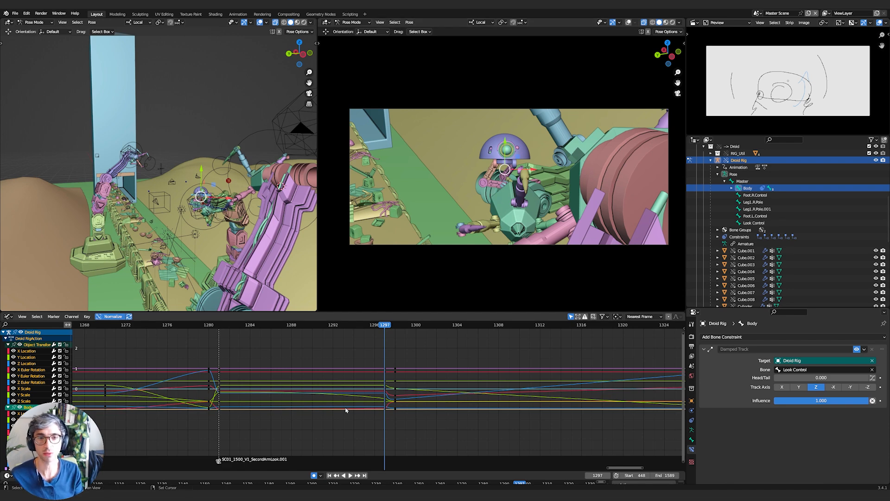
# Reframe the shot camera closer to the droid at frame 1297 through the camera view
pyautogui.press('Down')
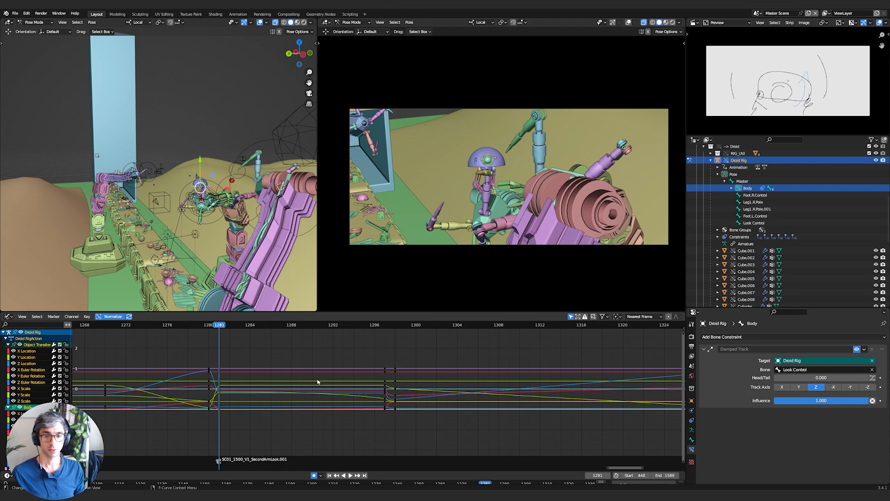
pyautogui.moveTo(518, 200)
pyautogui.keyDown('shift'); pyautogui.mouseDown(button='middle')
pyautogui.moveTo(533, 202)
pyautogui.moveTo(525, 201)
pyautogui.moveTo(529, 192)
pyautogui.moveTo(522, 199)
pyautogui.mouseUp(button='middle'); pyautogui.keyUp('shift')
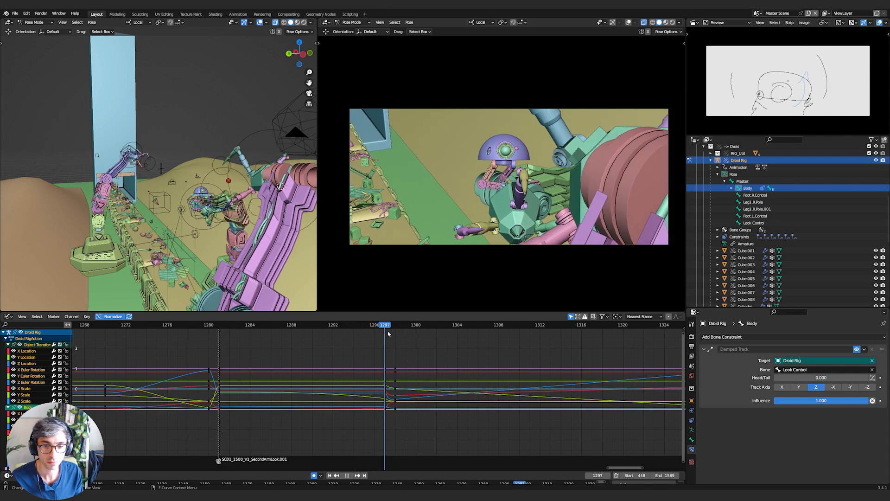
pyautogui.keyDown('shift'); pyautogui.moveTo(514, 225); pyautogui.dragTo(493, 149, button='middle'); pyautogui.keyUp('shift')
pyautogui.moveTo(519, 181)
pyautogui.keyDown('shift'); pyautogui.mouseDown(button='middle')
pyautogui.moveTo(533, 156)
pyautogui.moveTo(519, 168)
pyautogui.moveTo(531, 188)
pyautogui.mouseUp(button='middle'); pyautogui.keyUp('shift')
pyautogui.rightClick(553, 185)
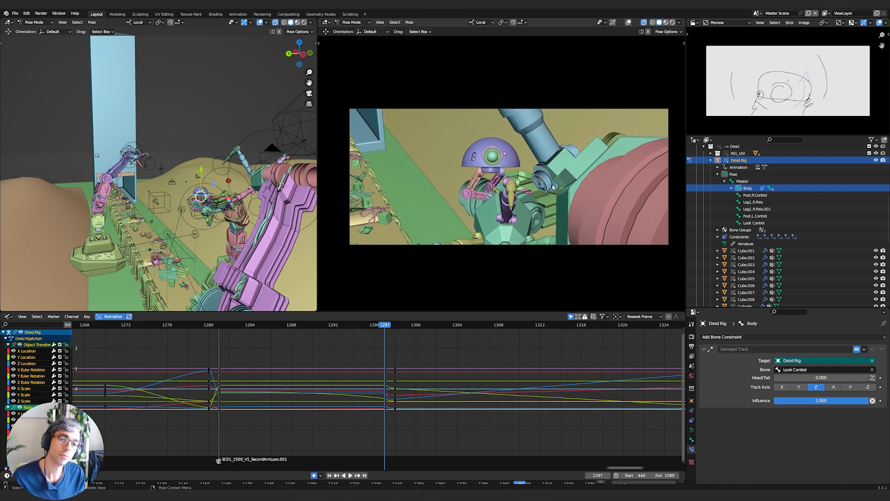
pyautogui.rightClick(552, 188)
# In Object Mode, select the shot camera, move it closer to the droid at frame 1297 and rotate it about its local Y axis
pyautogui.press('Tab')
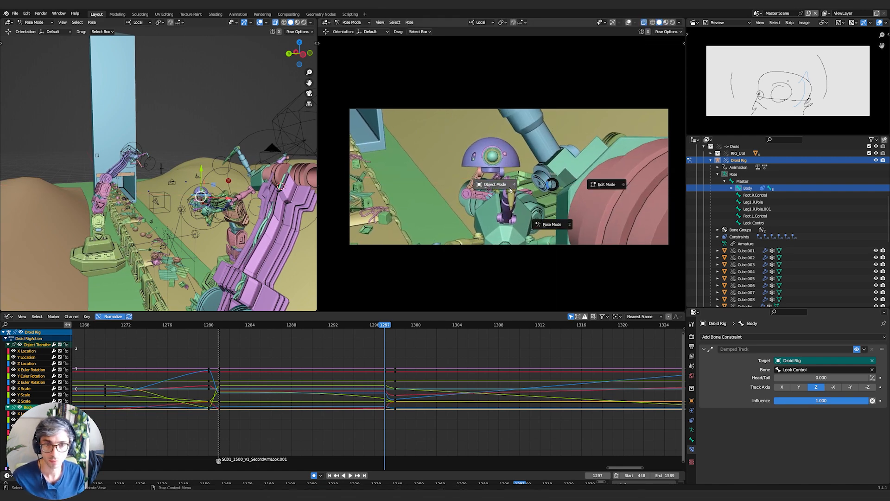
pyautogui.click(495, 184)
pyautogui.hotkey('shift', 'c')
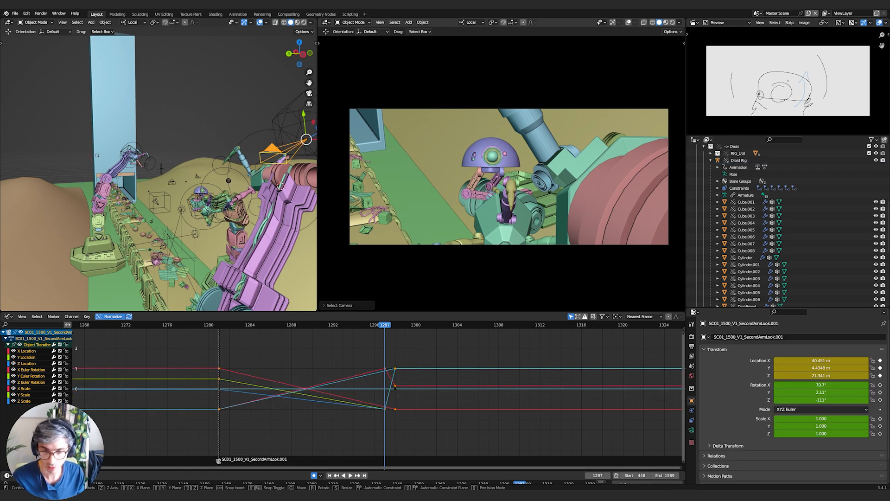
pyautogui.click(559, 205)
pyautogui.keyDown('ctrl'); pyautogui.moveTo(559, 206); pyautogui.dragTo(559, 203, button='middle'); pyautogui.keyUp('ctrl')
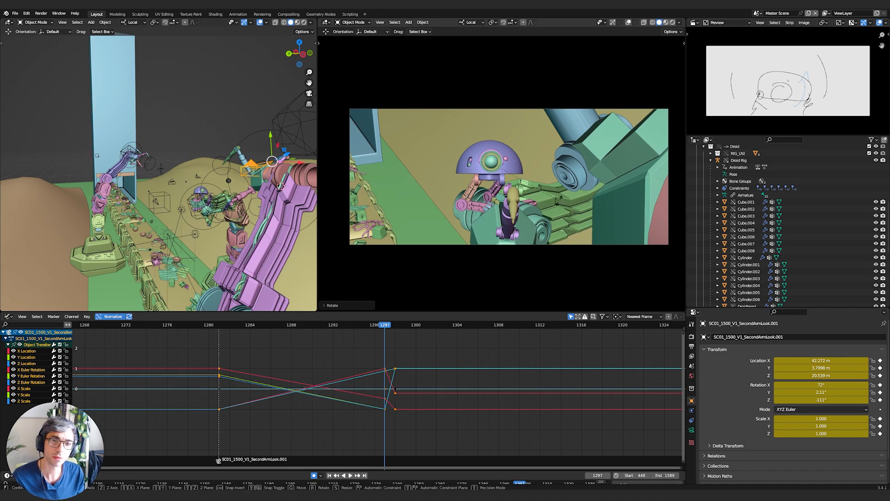
pyautogui.click(528, 289)
pyautogui.press('r')
pyautogui.press('y')
pyautogui.click(414, 305)
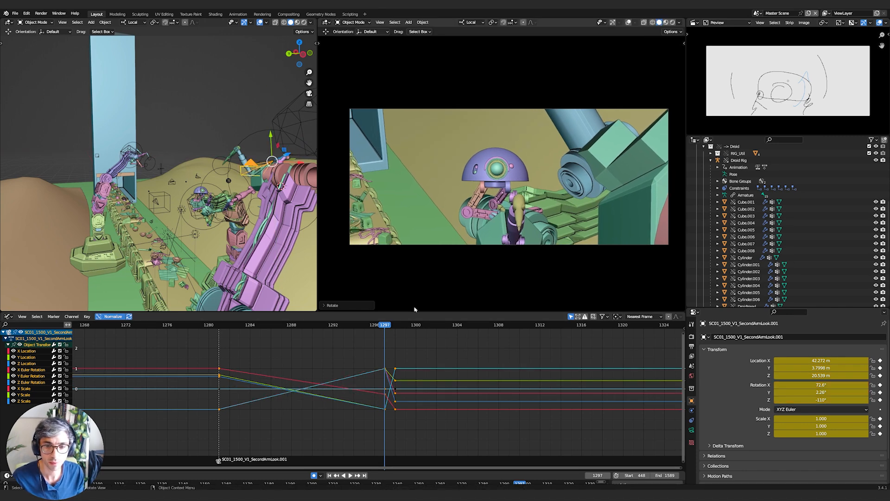
# Replay the shot from just before frame 1281 to review the camera's push-in on the droid
pyautogui.hotkey('ctrl', 'shift', 'space')
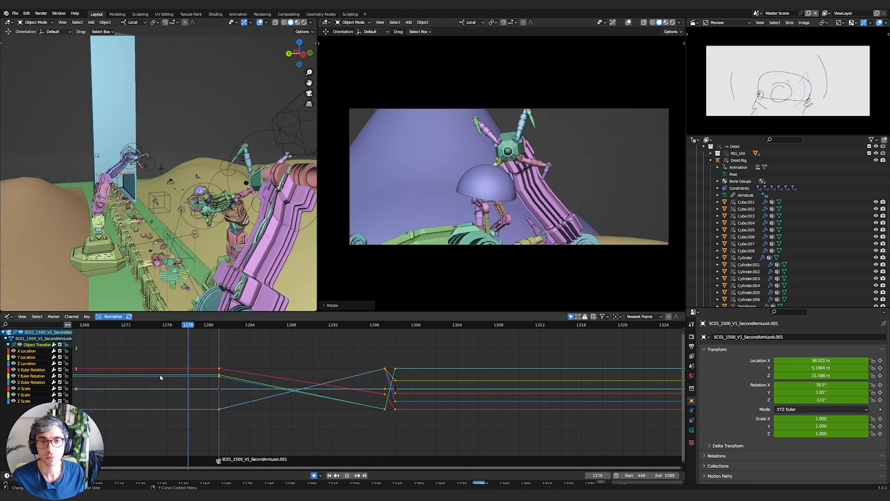
pyautogui.press('space')
pyautogui.press('space')
pyautogui.click(168, 325)
pyautogui.press('space')
pyautogui.press('space')
# Reframe the shot camera at frame 1281 from a higher viewpoint looking down on the droid and conveyor, and play the move
pyautogui.press('Down')
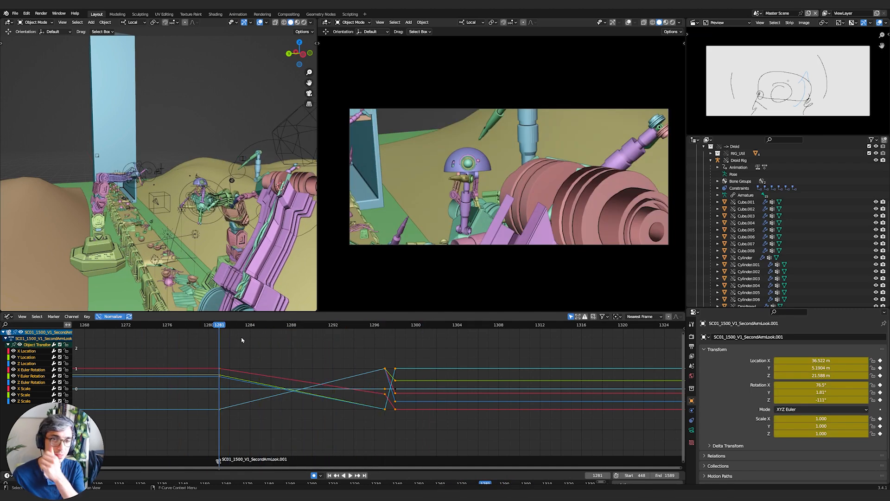
pyautogui.keyDown('ctrl'); pyautogui.moveTo(532, 176); pyautogui.dragTo(520, 191, button='middle'); pyautogui.keyUp('ctrl')
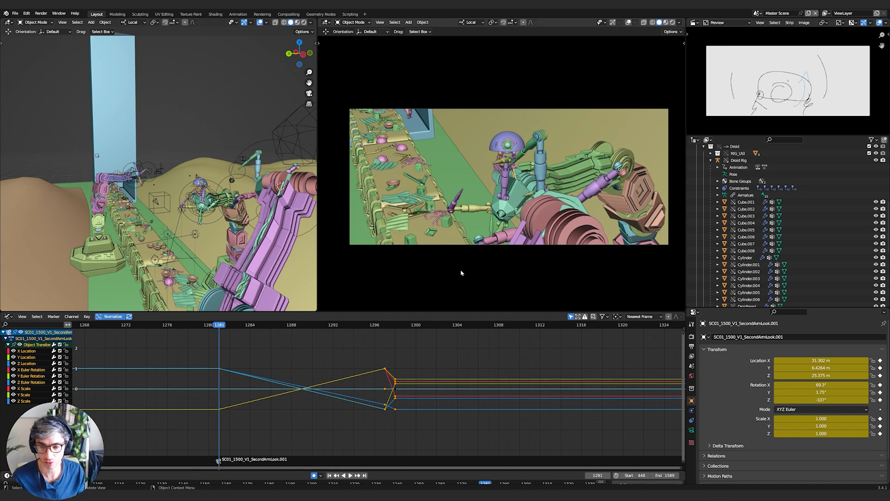
pyautogui.press('space')
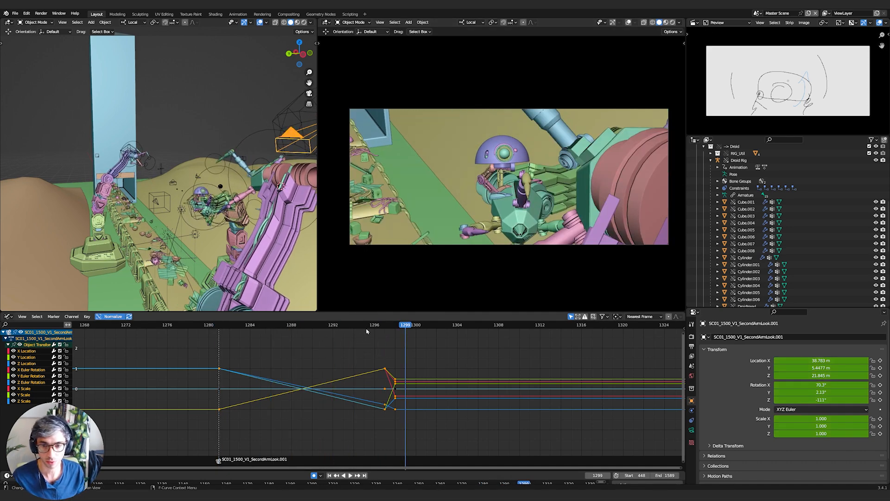
# Reframe the shot camera at frame 1297 from a higher viewpoint above the droid and keyframe it
pyautogui.click(383, 326)
pyautogui.moveTo(519, 186)
pyautogui.mouseDown(button='middle')
pyautogui.moveTo(513, 204)
pyautogui.moveTo(513, 195)
pyautogui.mouseUp(button='middle')
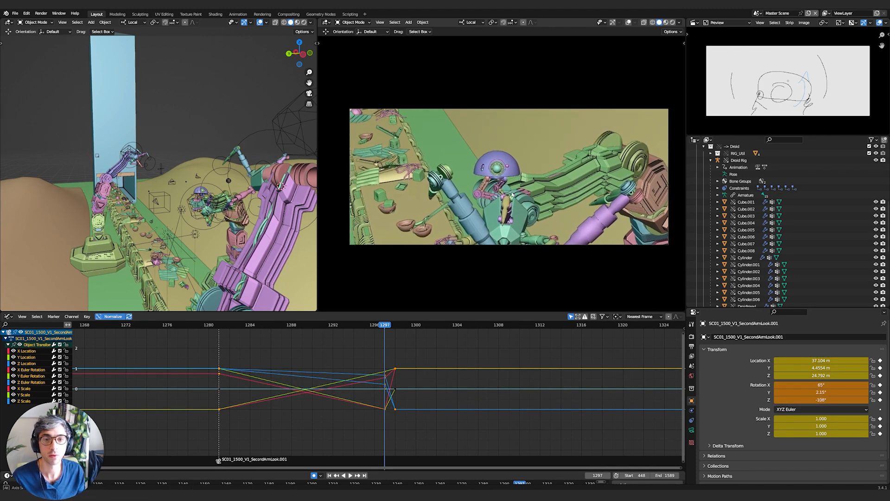
pyautogui.press('i')
# Replay the shot repeatedly from around frame 1281 to examine the new camera move and the robot hand's action
pyautogui.click(220, 326)
pyautogui.press('space')
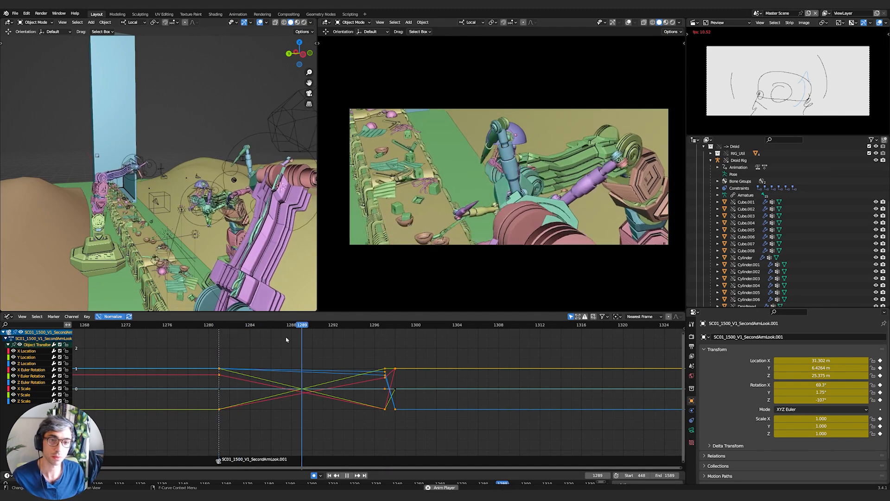
pyautogui.click(209, 325)
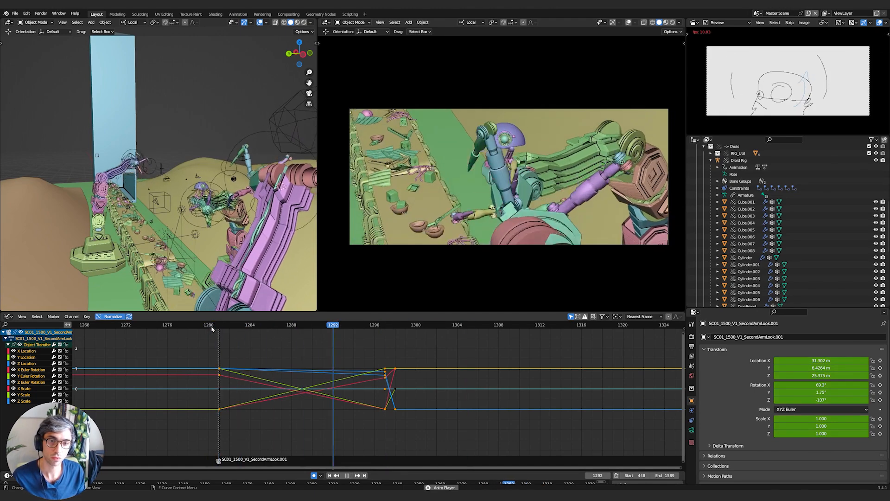
pyautogui.press('space')
pyautogui.click(148, 326)
pyautogui.press('space')
pyautogui.press('space')
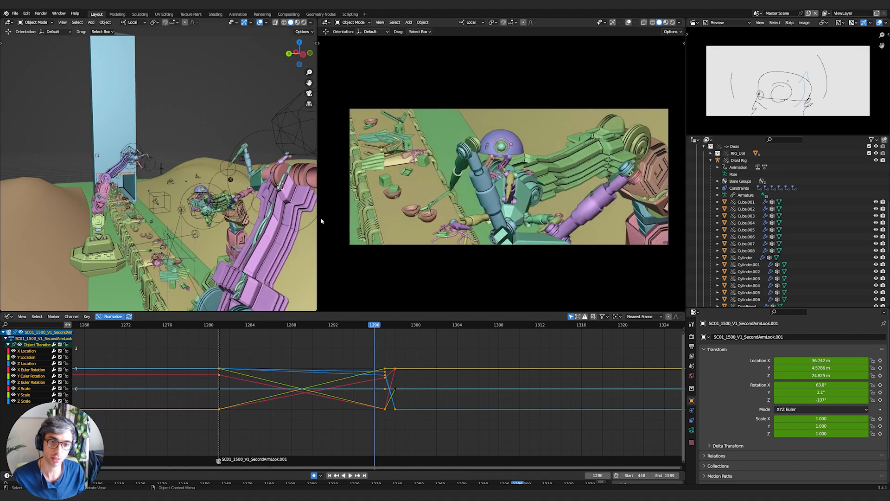
pyautogui.click(87, 326)
pyautogui.press('space')
pyautogui.press('space')
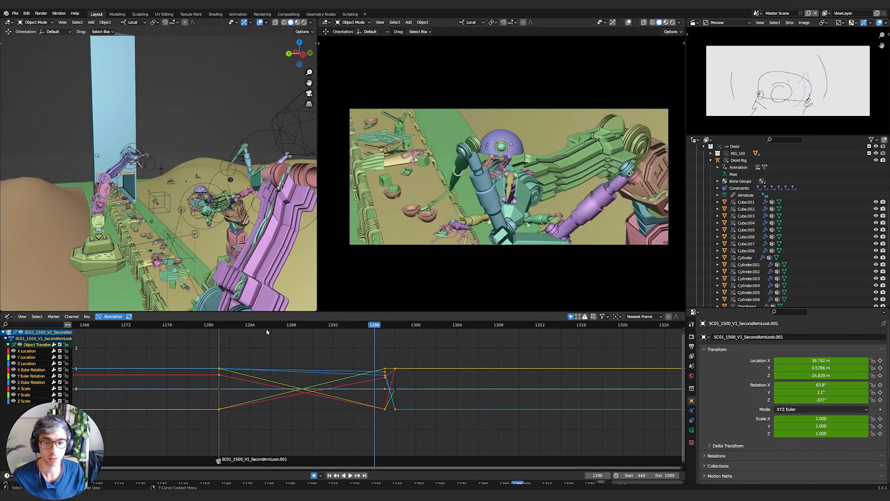
pyautogui.click(221, 326)
pyautogui.press('space')
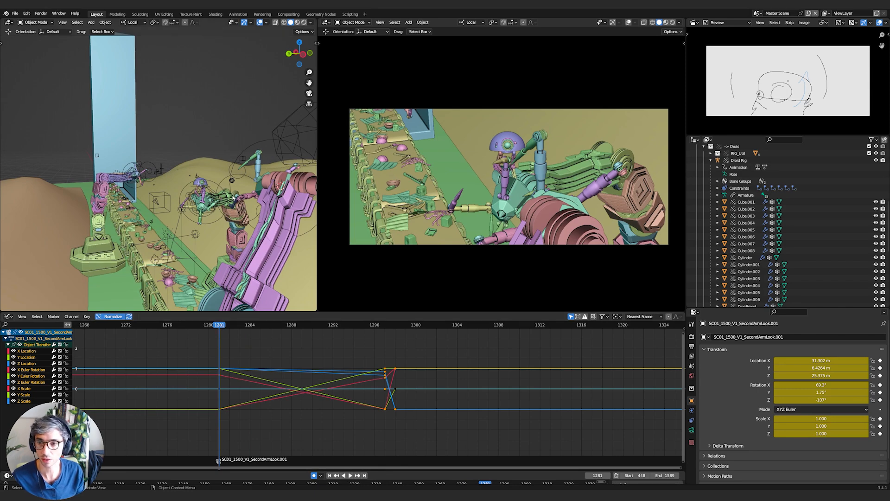
# Put the robot arm rig Armature.001 into Pose Mode and rotate its hand controls about local Y at frame 1281
pyautogui.click(222, 199)
pyautogui.moveTo(221, 199)
pyautogui.mouseDown(button='middle')
pyautogui.moveTo(233, 218)
pyautogui.moveTo(284, 205)
pyautogui.moveTo(227, 214)
pyautogui.mouseUp(button='middle')
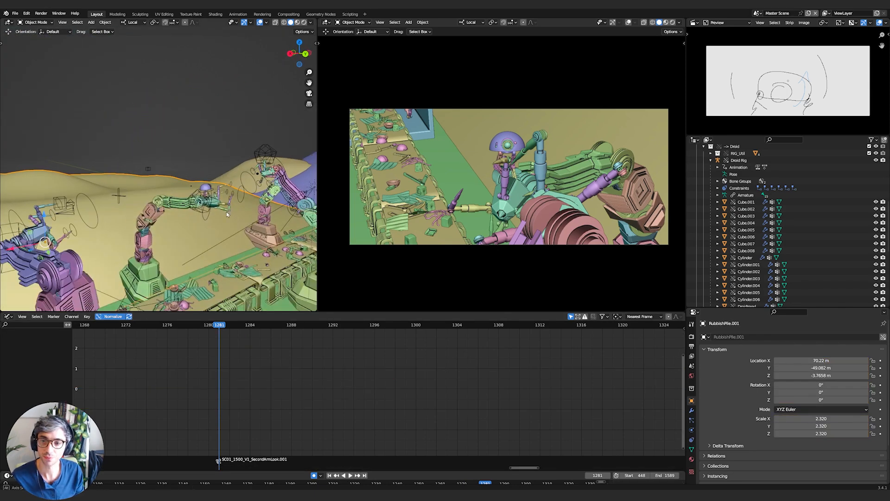
pyautogui.click(257, 184)
pyautogui.hotkey('ctrl', 'Tab')
pyautogui.click(257, 185)
pyautogui.keyDown('shift'); pyautogui.moveTo(256, 186); pyautogui.dragTo(179, 219, button='middle'); pyautogui.keyUp('shift')
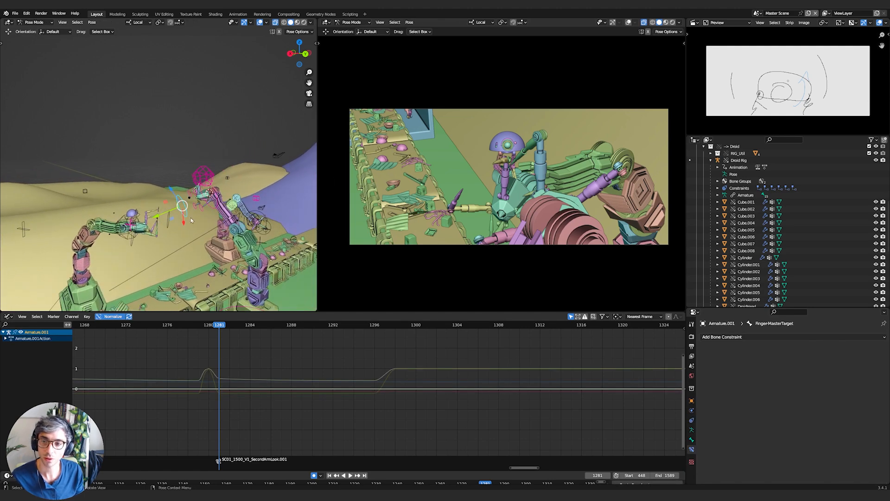
pyautogui.scroll(3, 180, 219)
pyautogui.press('r')
pyautogui.press('y')
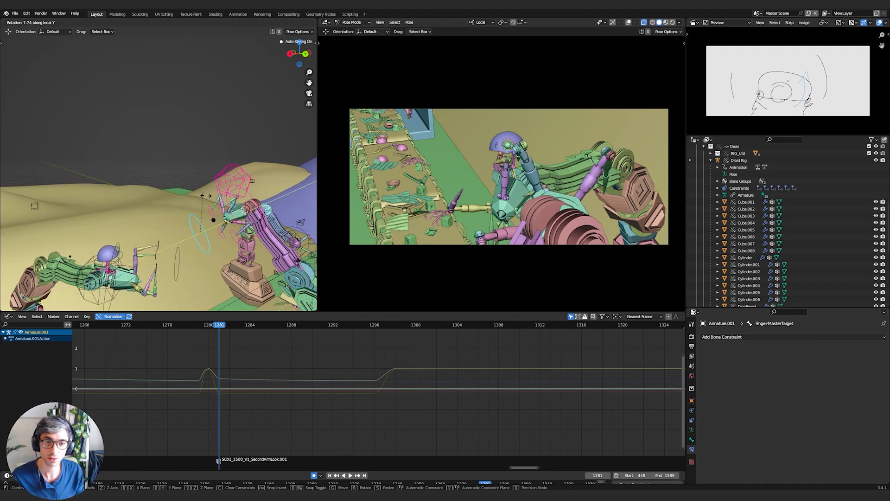
pyautogui.click(209, 199)
# Rotate the RoboHand bone about -43° around its local Y axis at frame 1281 and play the shot
pyautogui.moveTo(209, 200); pyautogui.dragTo(290, 196, button='middle')
pyautogui.click(243, 205)
pyautogui.rightClick(254, 200)
pyautogui.press('r')
pyautogui.press('y')
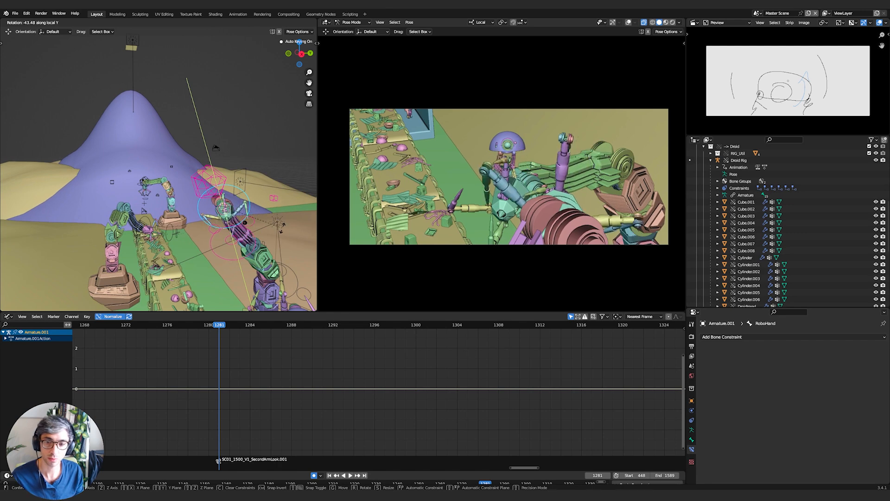
pyautogui.click(282, 228)
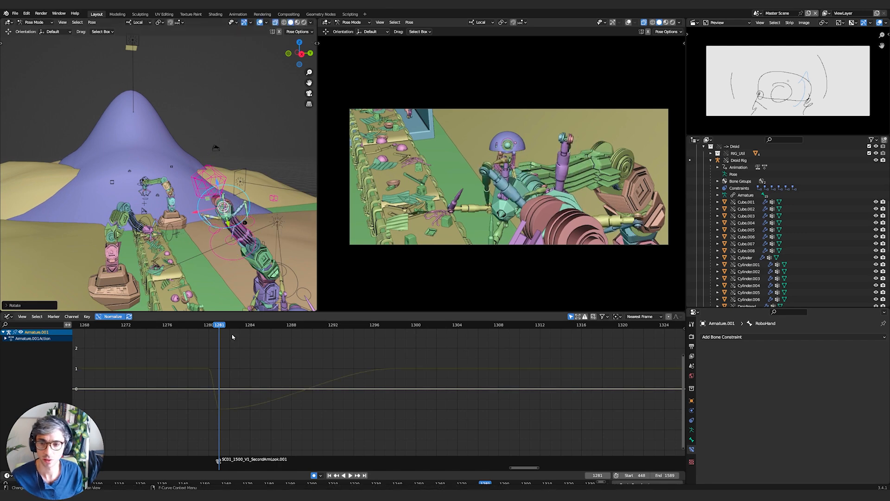
pyautogui.press('space')
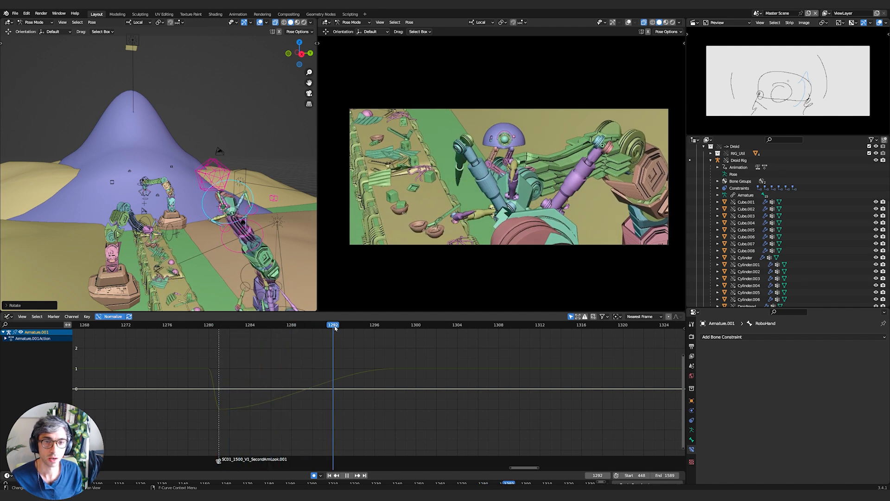
pyautogui.moveTo(385, 330); pyautogui.dragTo(182, 330)
pyautogui.press('space')
# Add a lower RoboHand rotation key at frame 1297 from the frame 1298 key and angle its curve handles
pyautogui.press('a')
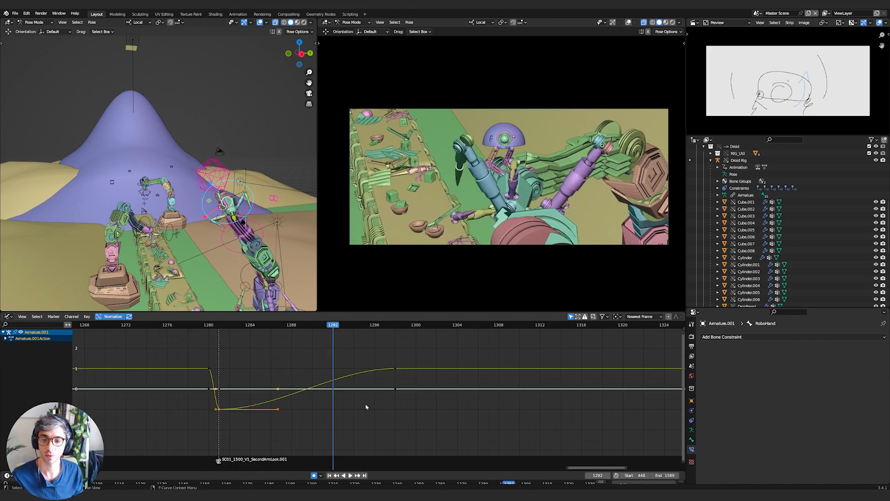
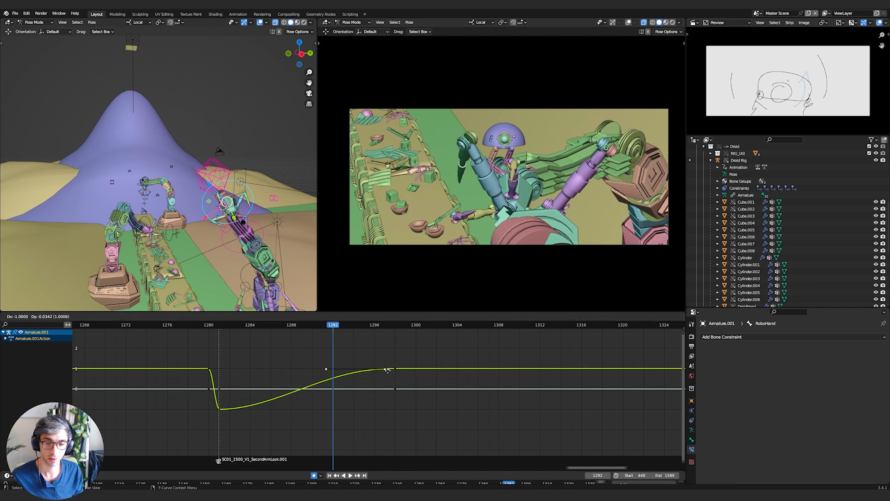
pyautogui.moveTo(385, 385); pyautogui.dragTo(384, 401)
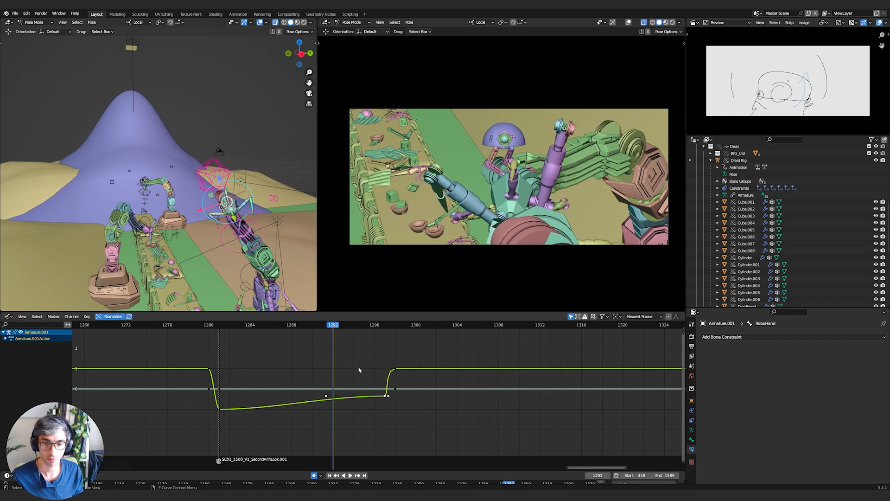
pyautogui.press('r')
pyautogui.click(294, 392)
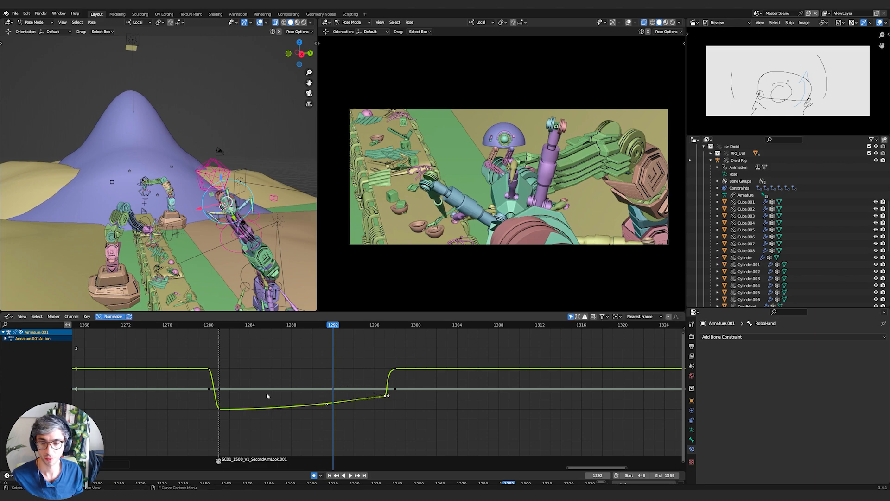
# Replay the shot from frame 1281 to check the slower RoboHand rotation
pyautogui.click(214, 326)
pyautogui.press('space')
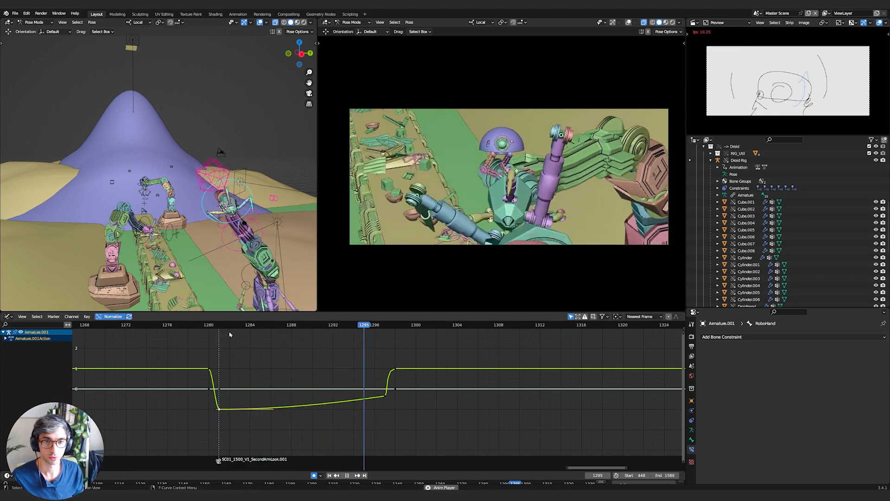
pyautogui.click(218, 326)
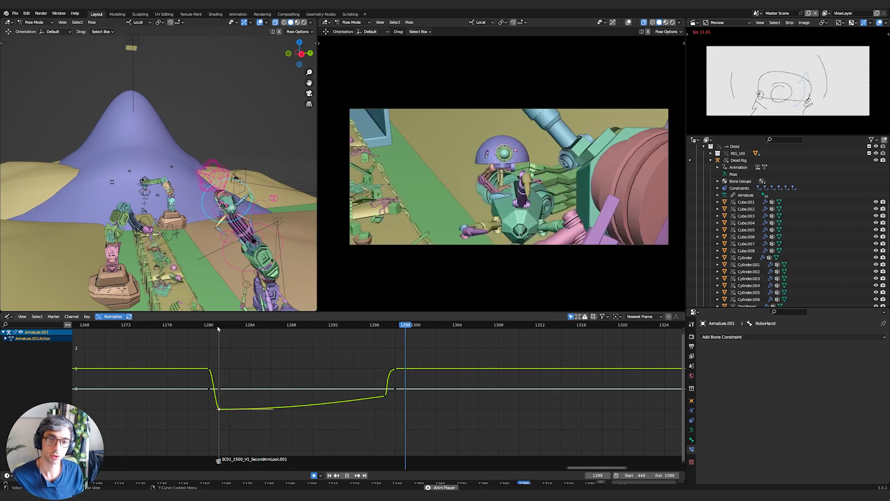
pyautogui.click(218, 326)
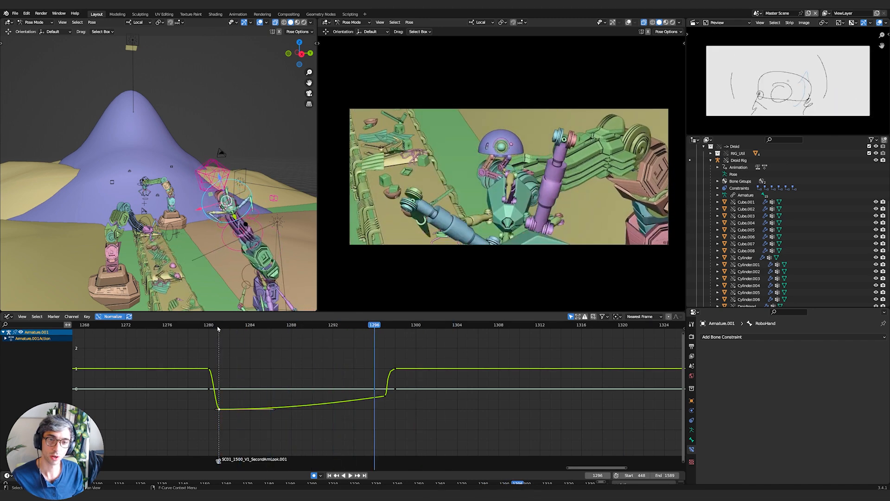
pyautogui.press('Escape')
# Play the sequence from around frame 1230 through frame 1297 to review the hand motion across both SecondArmLook shots
pyautogui.scroll(-5, 159, 342)
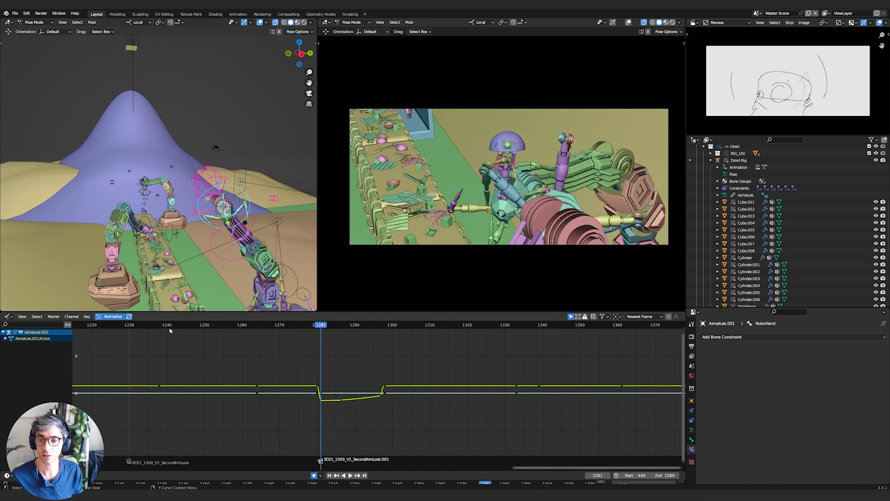
pyautogui.click(122, 324)
pyautogui.press('space')
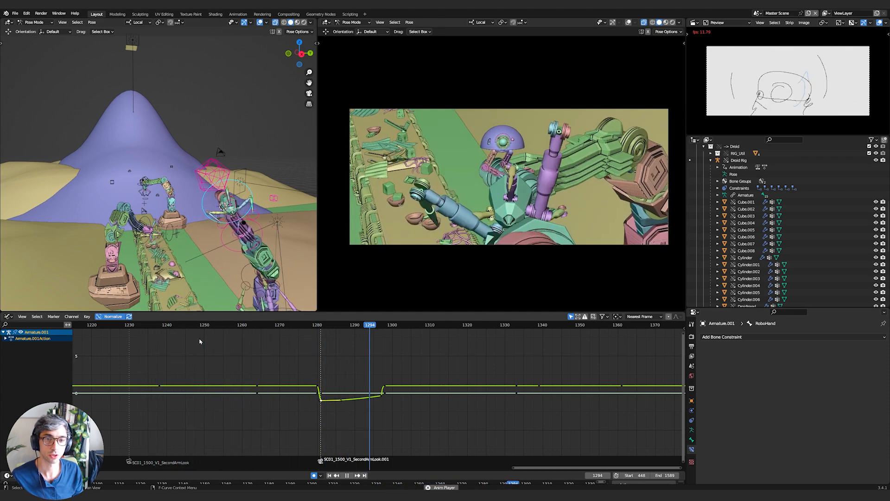
pyautogui.press('space')
pyautogui.click(162, 326)
pyautogui.press('space')
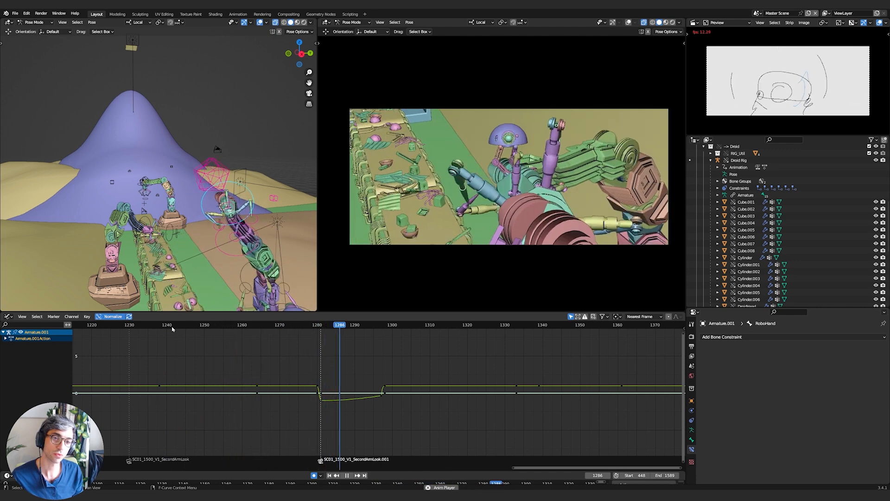
pyautogui.press('space')
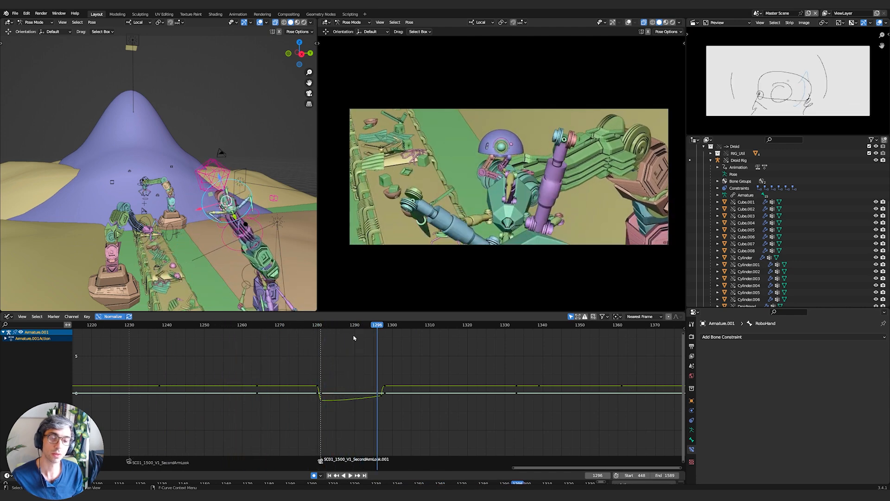
pyautogui.click(322, 327)
pyautogui.press('space')
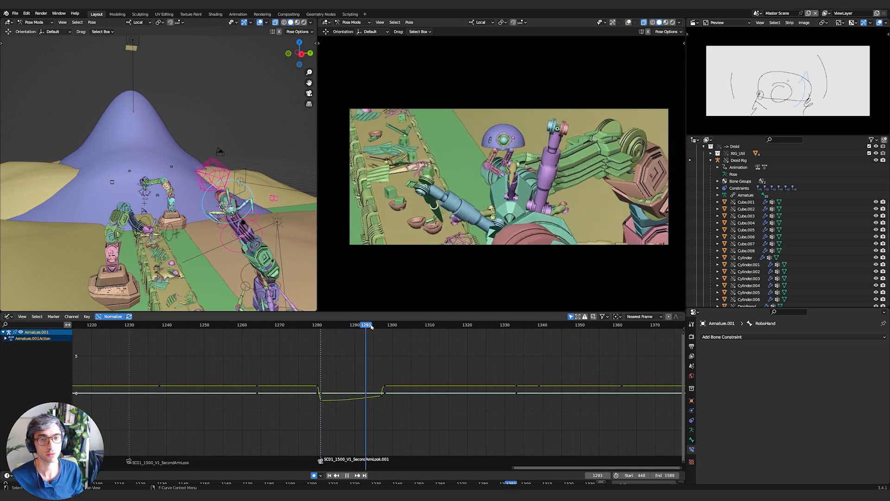
pyautogui.press('space')
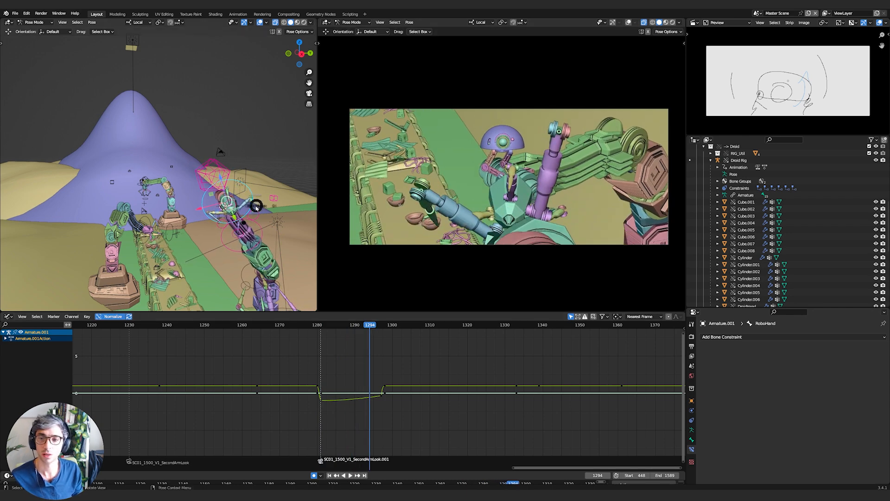
# Return to Object Mode, select the shot camera and replay its move from around frame 1281
pyautogui.hotkey('ctrl', 'Tab')
pyautogui.click(560, 246)
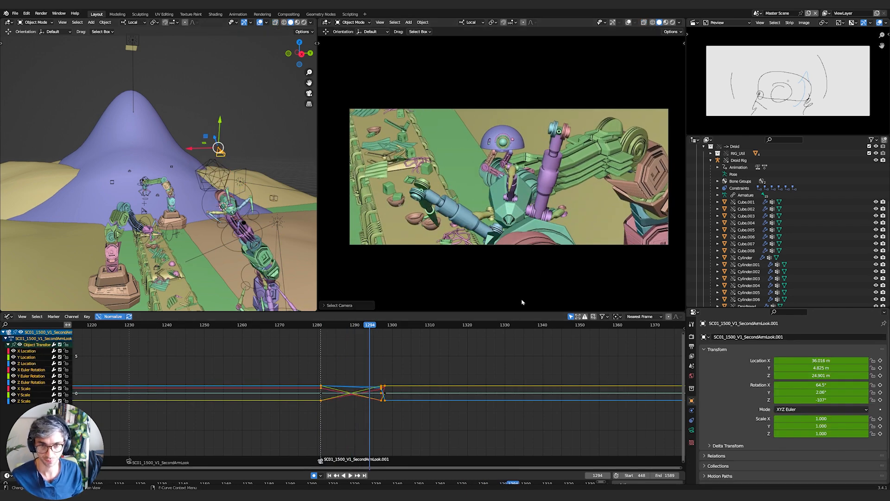
pyautogui.moveTo(370, 326); pyautogui.dragTo(318, 328)
pyautogui.press('space')
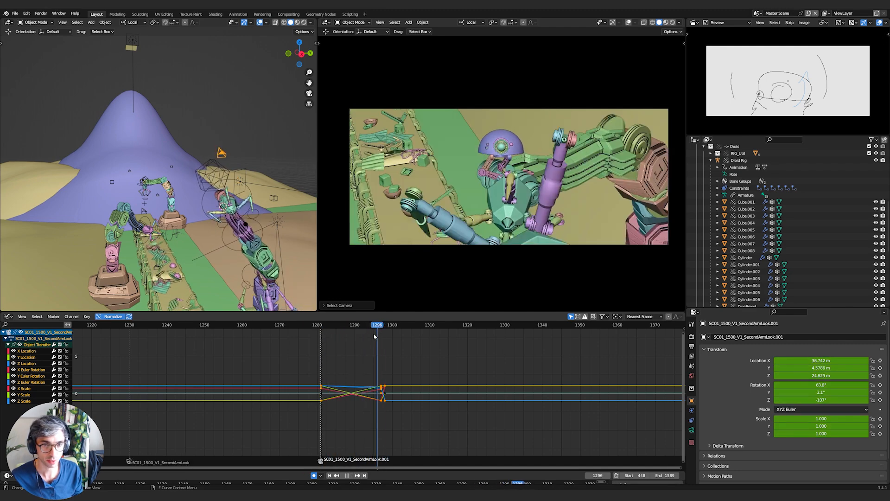
# Tilt the shot camera on its local X axis to about 65.5° at frame 1297 and about 71.4° at frame 1281
pyautogui.press('r')
pyautogui.press('x')
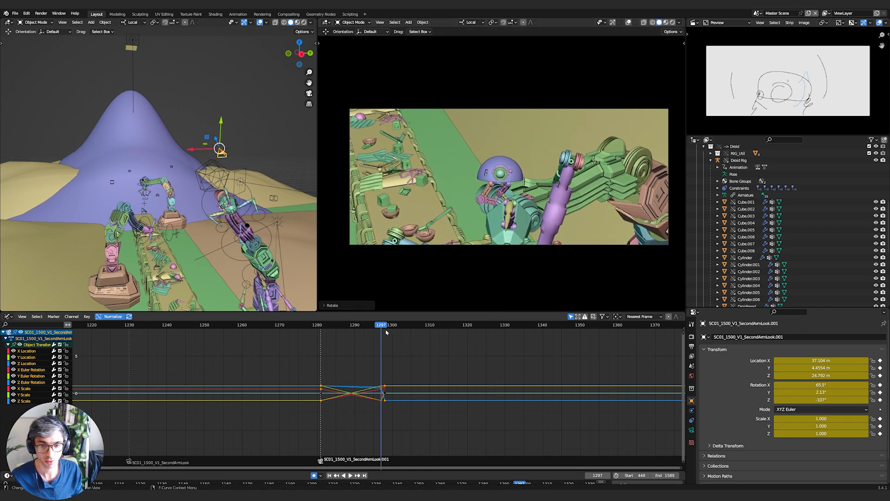
pyautogui.moveTo(379, 325); pyautogui.dragTo(320, 330)
pyautogui.press('r')
pyautogui.press('x')
pyautogui.press('x')
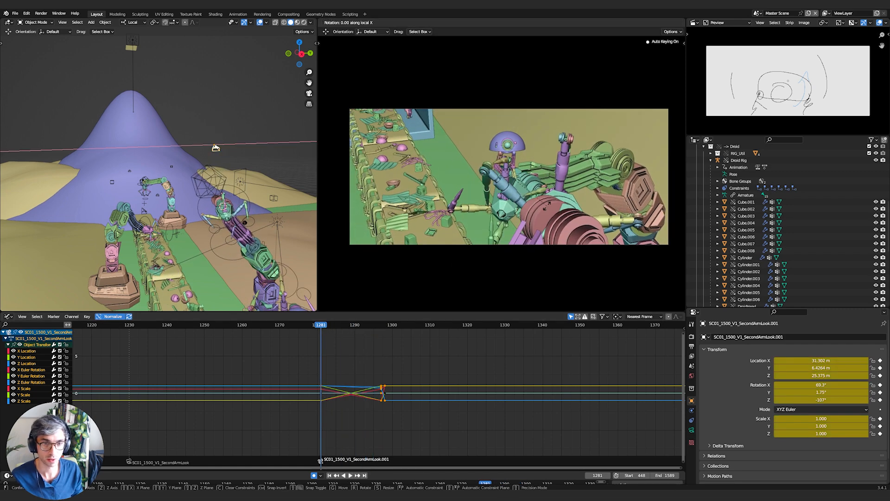
pyautogui.click(546, 210)
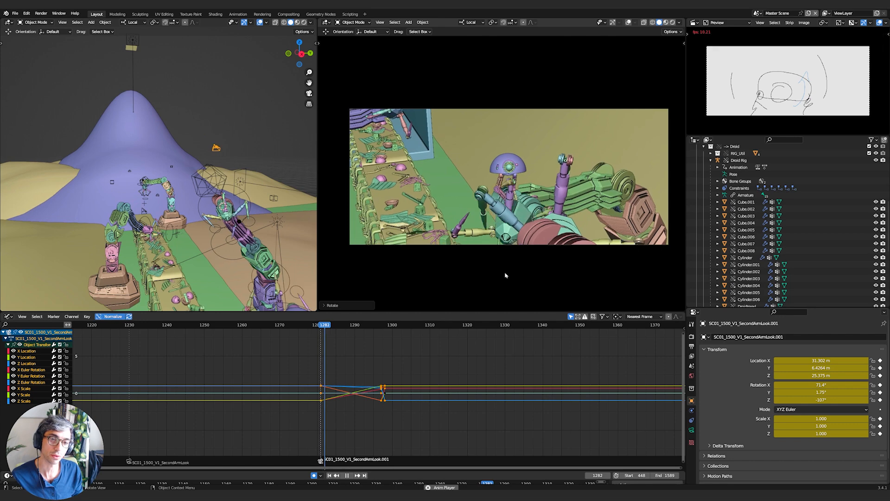
# Play across the cut from around frame 1275 to check the camera's new tilt
pyautogui.press('space')
pyautogui.click(300, 327)
pyautogui.press('space')
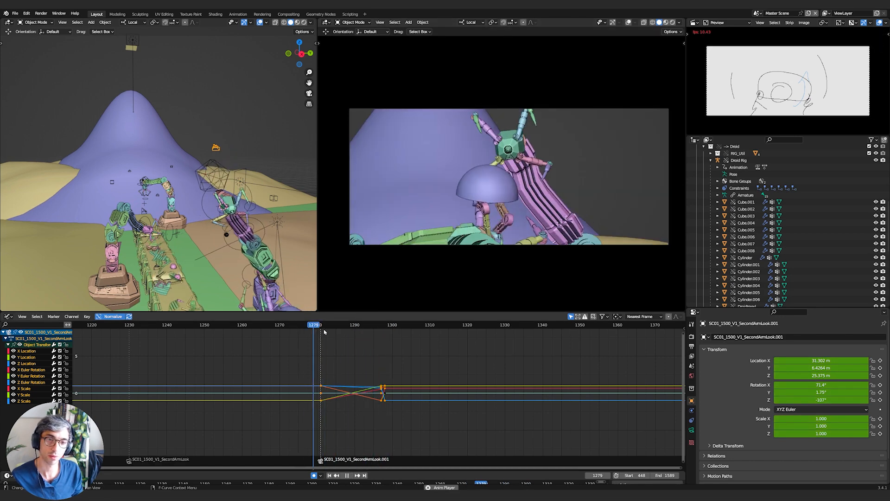
pyautogui.press('space')
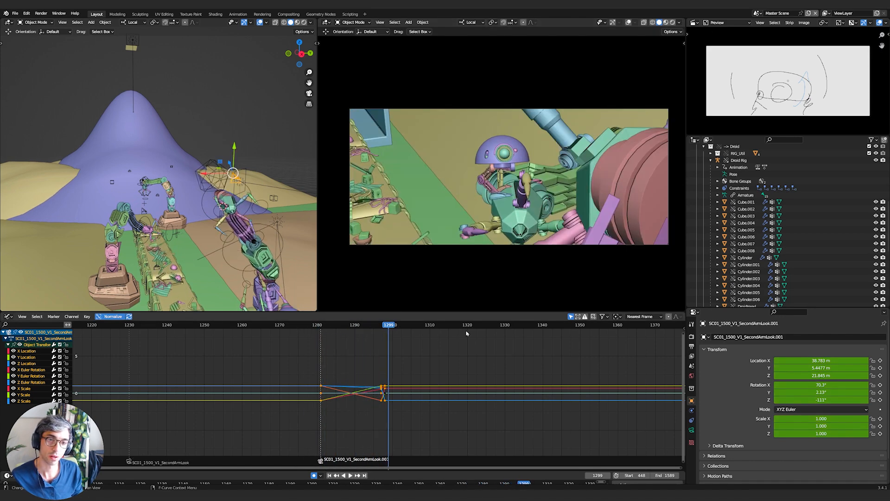
# Set the shot camera's focal length to 150 mm
pyautogui.click(329, 326)
pyautogui.click(692, 430)
pyautogui.moveTo(811, 372); pyautogui.dragTo(849, 373)
pyautogui.click(810, 372)
pyautogui.write('15')
pyautogui.write('0')
pyautogui.press('Return')
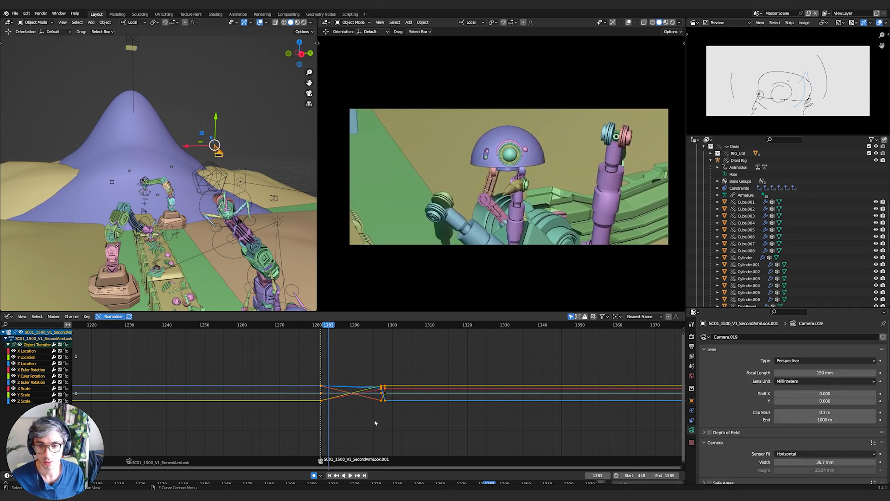
# Play the cut into SC01_1500_V1_SecondArmLook.001 from several earlier frames to judge the tighter lens
pyautogui.click(290, 326)
pyautogui.press('space')
pyautogui.press('space')
pyautogui.click(198, 325)
pyautogui.press('space')
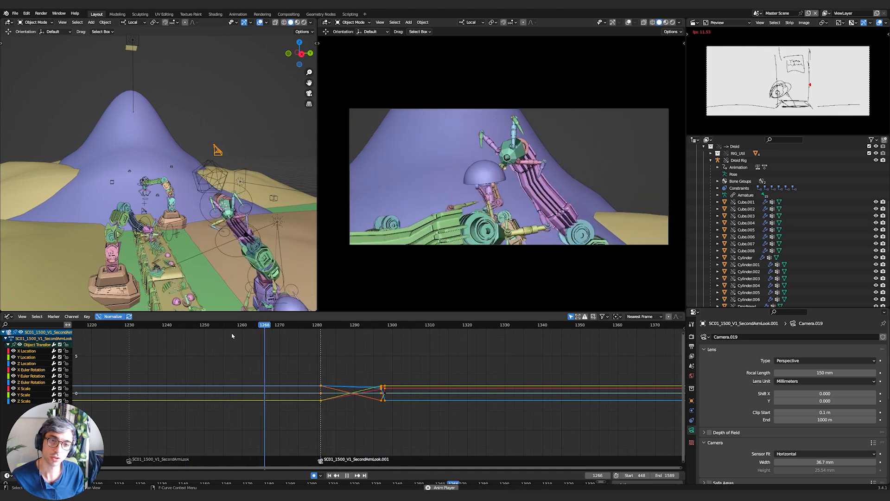
pyautogui.press('space')
pyautogui.click(235, 326)
pyautogui.press('space')
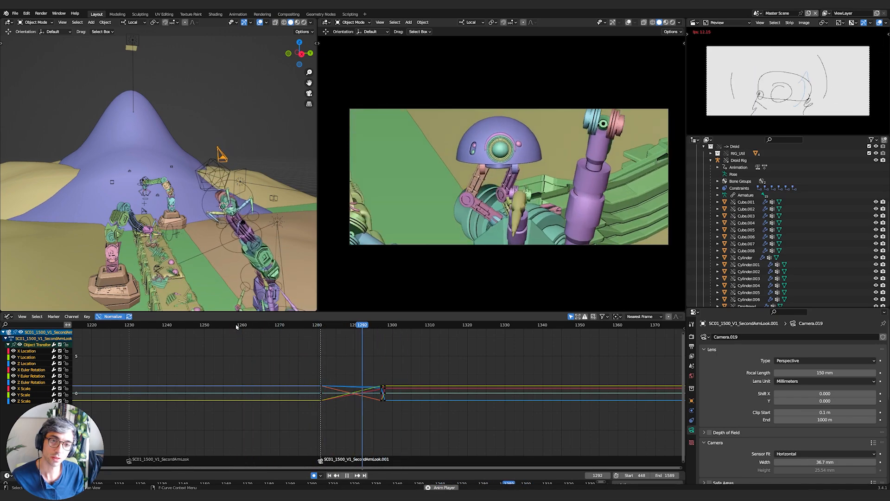
pyautogui.click(236, 326)
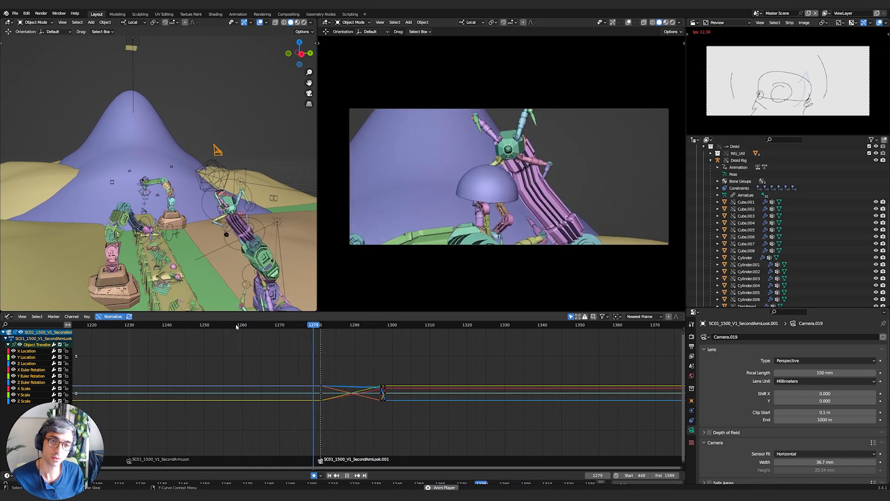
# Play both SecondArmLook shots in sequence from around frame 1240 to compare their framing
pyautogui.press('space')
pyautogui.click(170, 324)
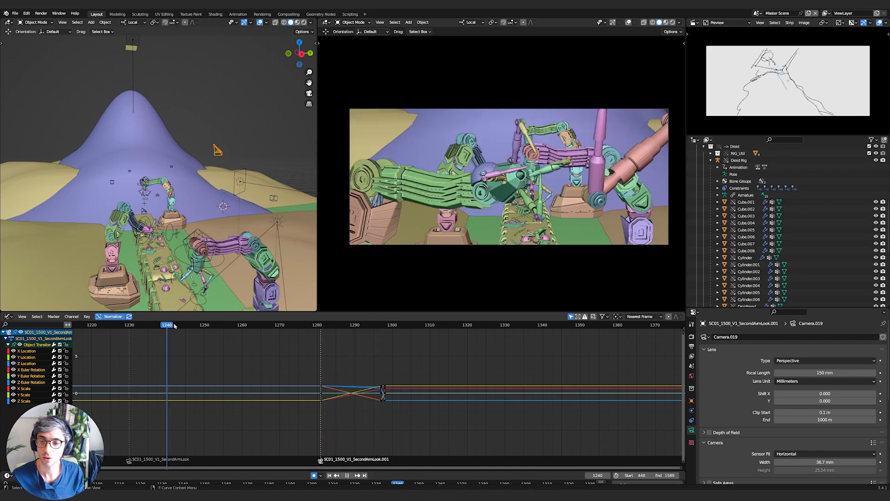
pyautogui.press('space')
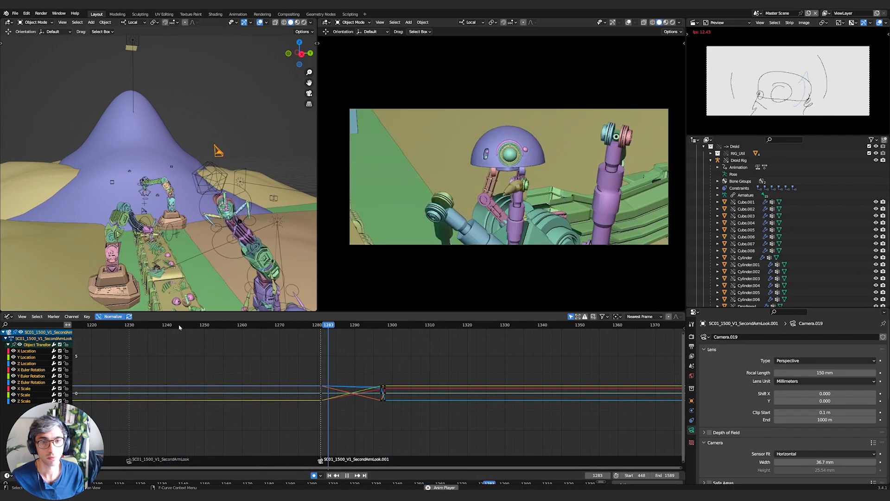
pyautogui.click(179, 325)
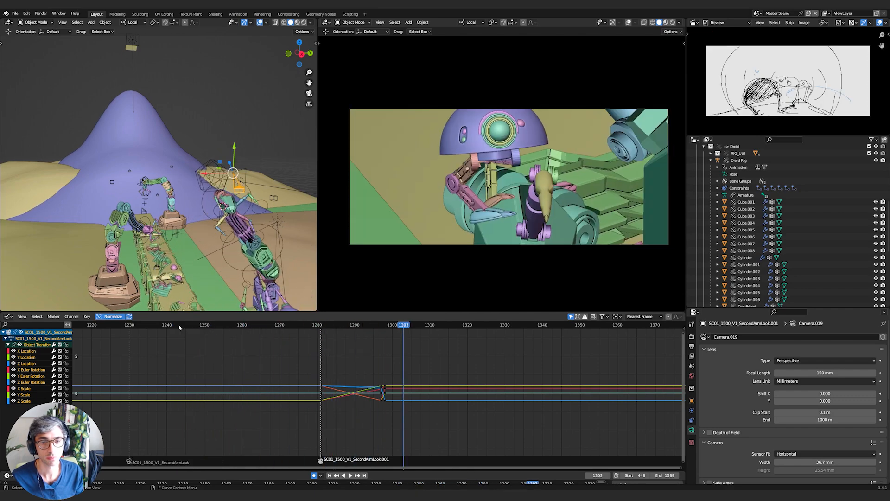
pyautogui.click(181, 328)
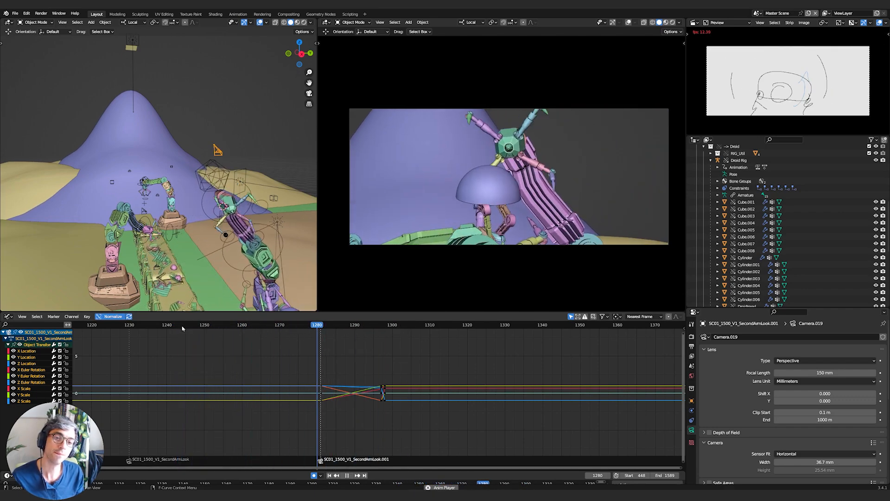
pyautogui.press('space')
# Set the shot camera's focal length to 90 mm and replay the cut from around frame 1267
pyautogui.moveTo(818, 372); pyautogui.dragTo(790, 373)
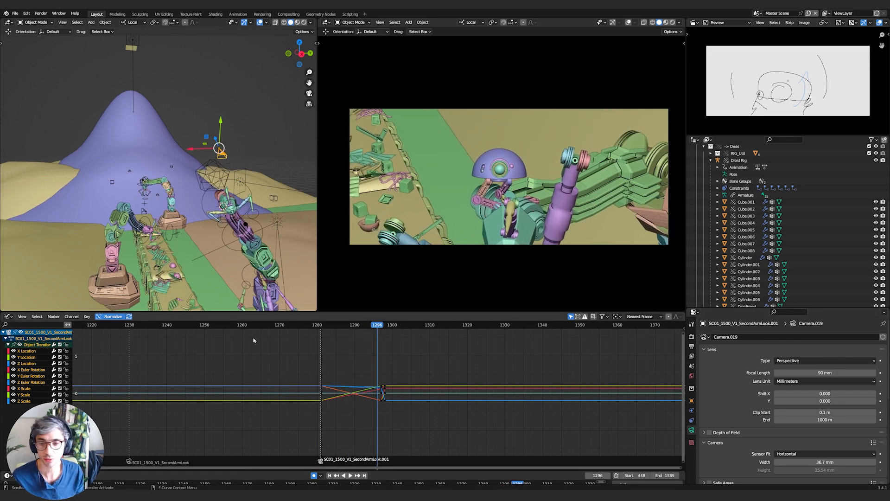
pyautogui.click(268, 325)
pyautogui.press('space')
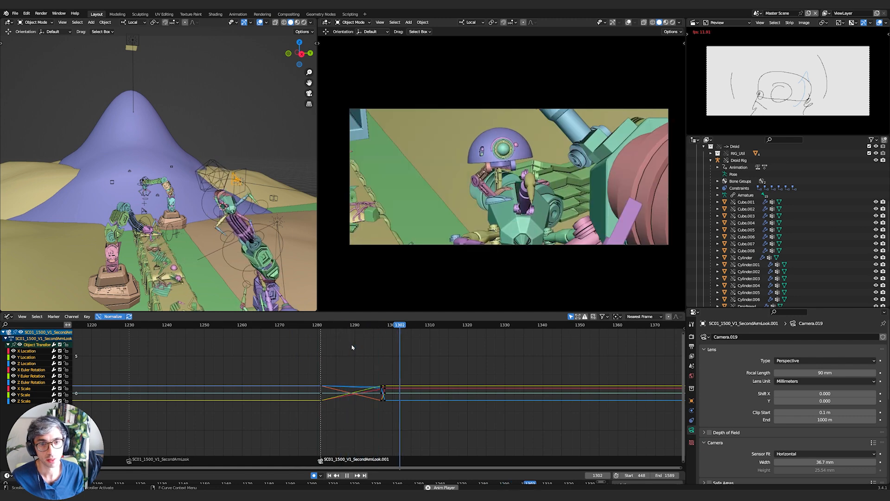
pyautogui.click(298, 325)
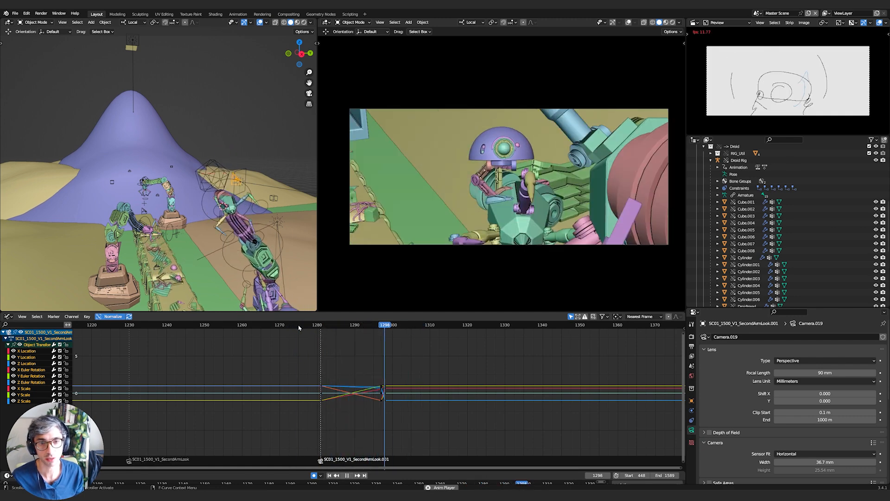
pyautogui.press('space')
# Tilt the shot camera slightly down on its local X axis at frame 1297
pyautogui.moveTo(352, 326); pyautogui.dragTo(384, 326)
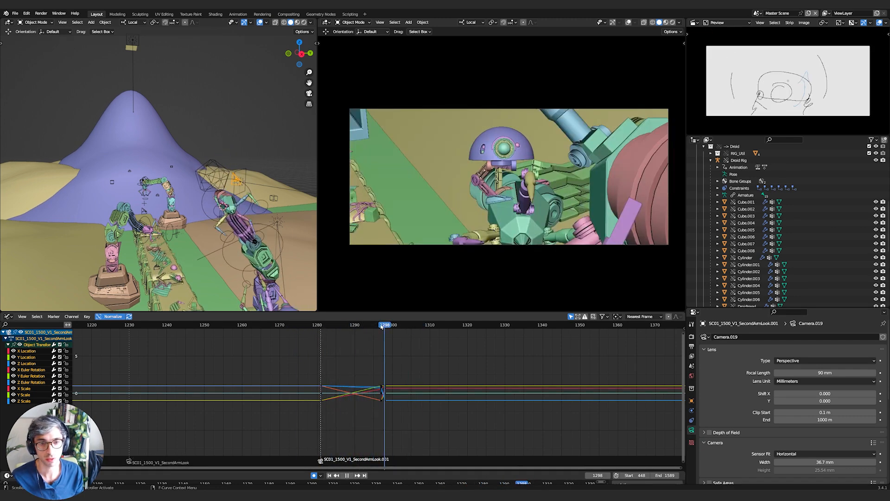
pyautogui.press('r')
pyautogui.press('x')
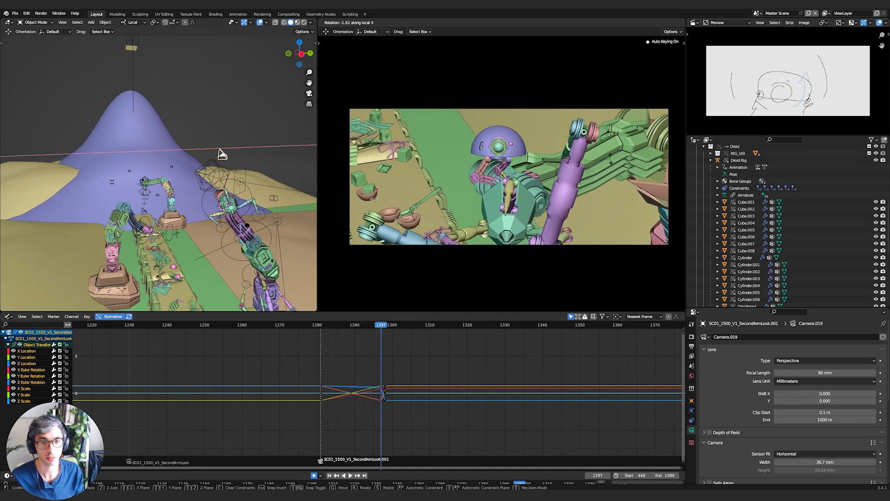
pyautogui.click(487, 305)
# Tilt the shot camera down on its local X axis at the shot's first frame, 1281
pyautogui.moveTo(382, 328); pyautogui.dragTo(342, 336)
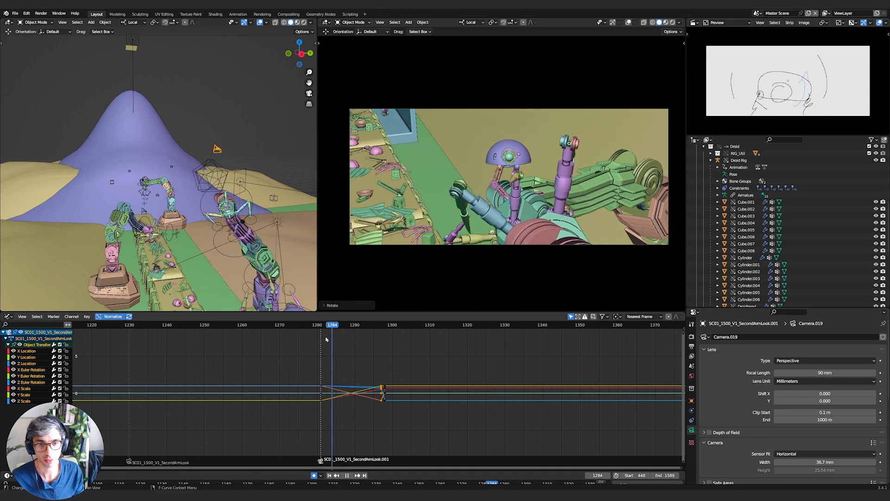
pyautogui.press('r')
pyautogui.press('x')
pyautogui.press('x')
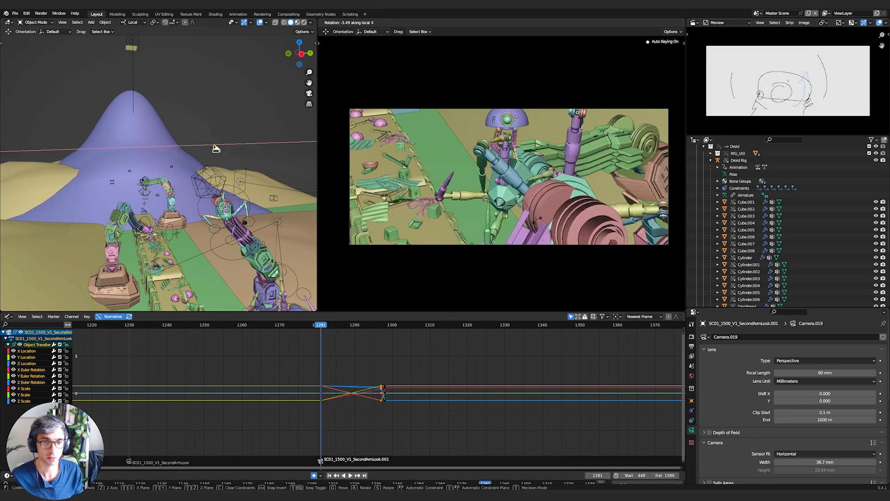
pyautogui.click(216, 148)
# Play the shot and the cut into it from around frame 1270 to check the camera tilt at both keys
pyautogui.press('space')
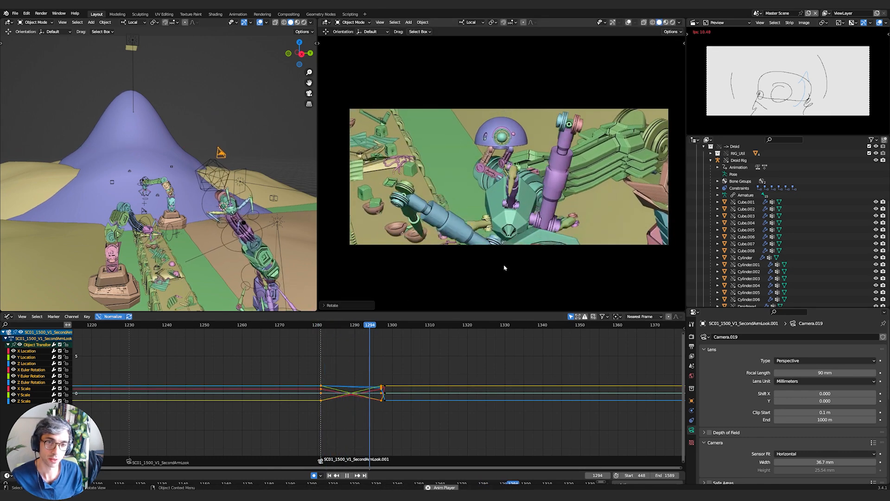
pyautogui.press('space')
pyautogui.click(283, 327)
pyautogui.press('space')
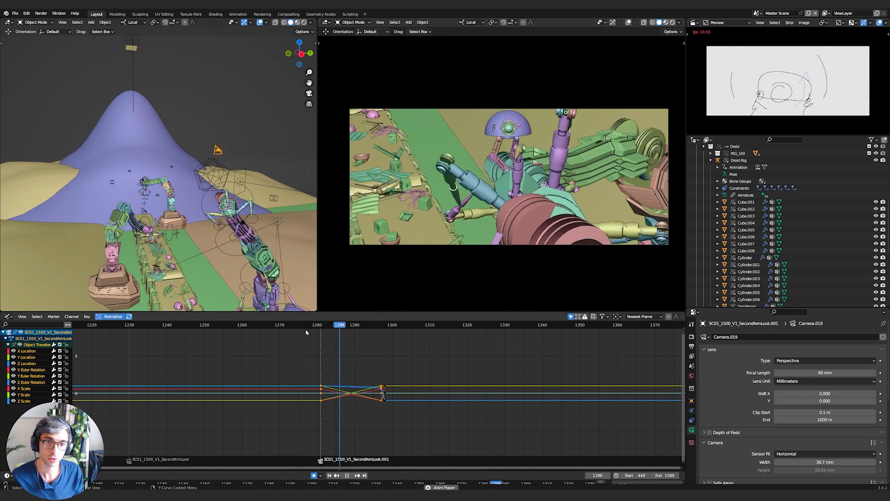
pyautogui.click(263, 326)
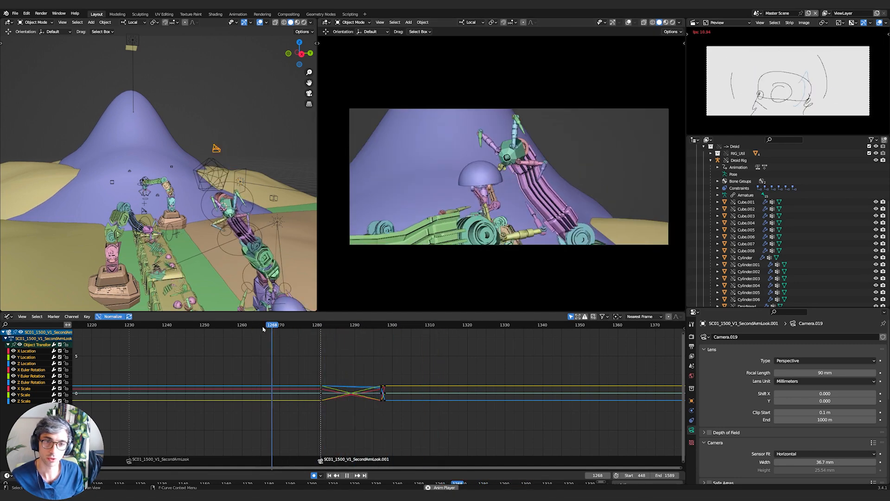
# Tilt the shot camera back up on its X axis at frame 1281 and replay from around frame 1270
pyautogui.press('space')
pyautogui.press('r')
pyautogui.press('x')
pyautogui.click(371, 231)
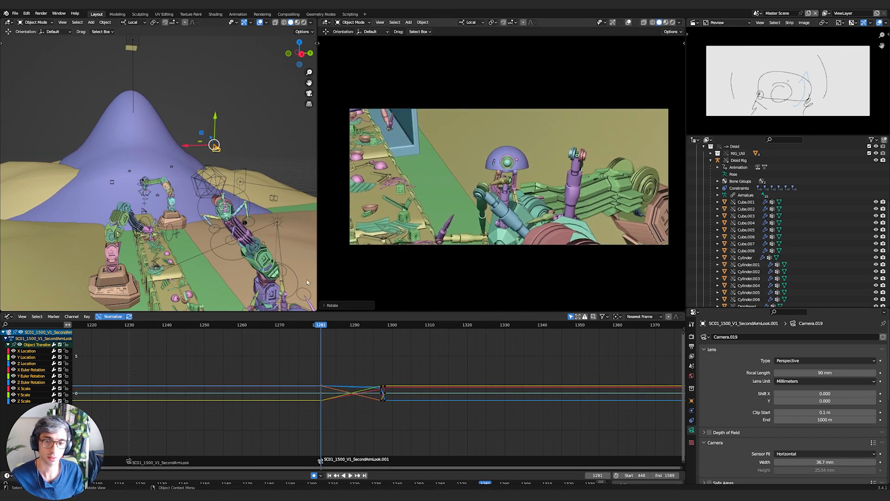
pyautogui.click(278, 326)
pyautogui.press('space')
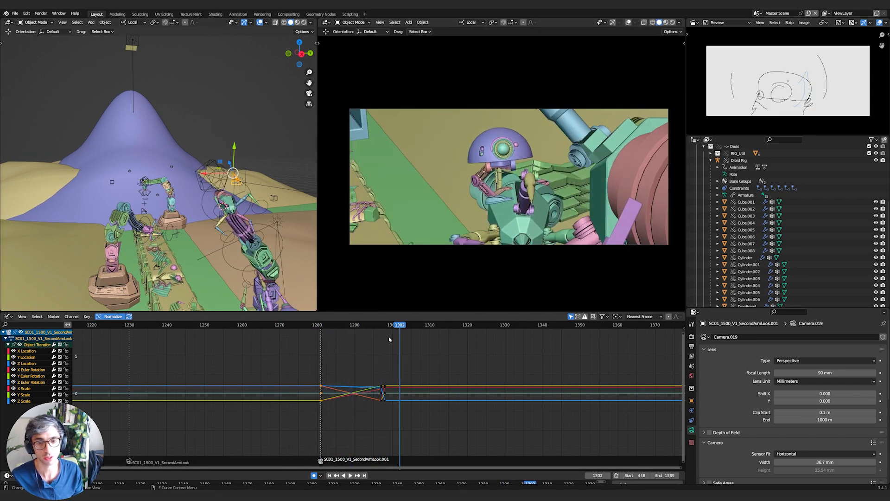
# Fine-tune the shot camera's local X rotation at frame 1281
pyautogui.press('r')
pyautogui.press('x')
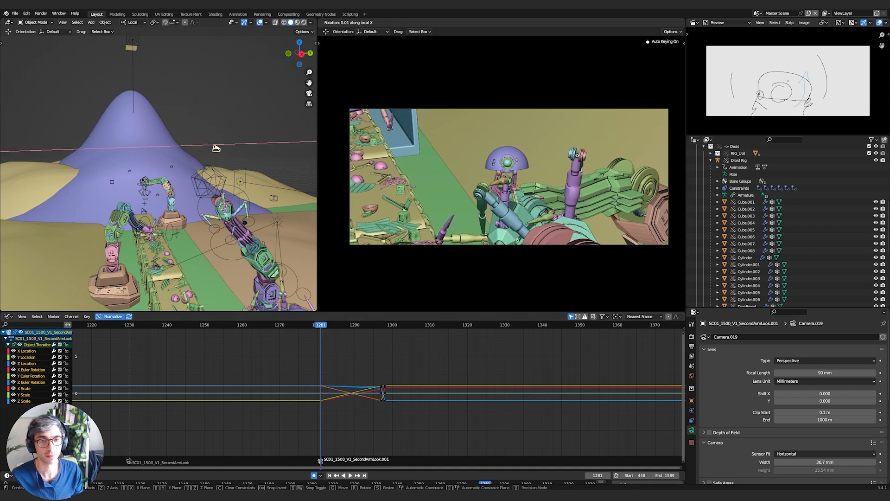
pyautogui.click(537, 218)
# Replay both SecondArmLook shots from around frame 1255 to review the timing of the camera move
pyautogui.click(223, 328)
pyautogui.press('space')
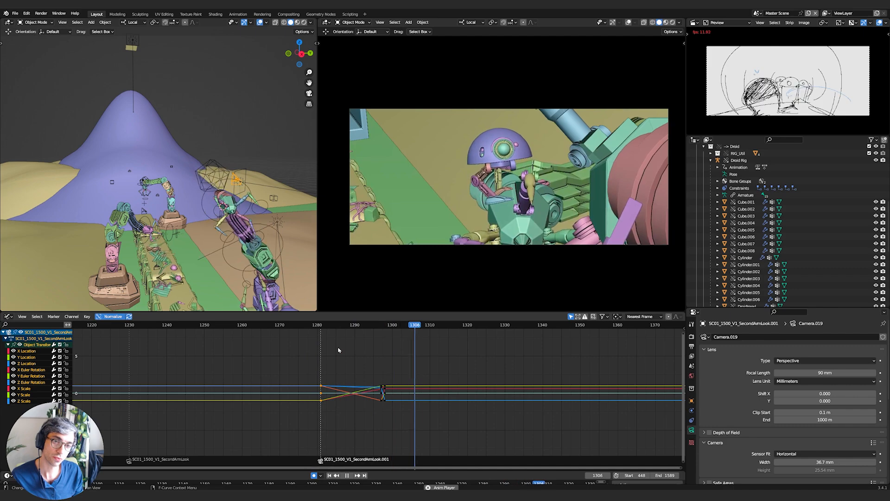
pyautogui.click(282, 326)
pyautogui.click(283, 326)
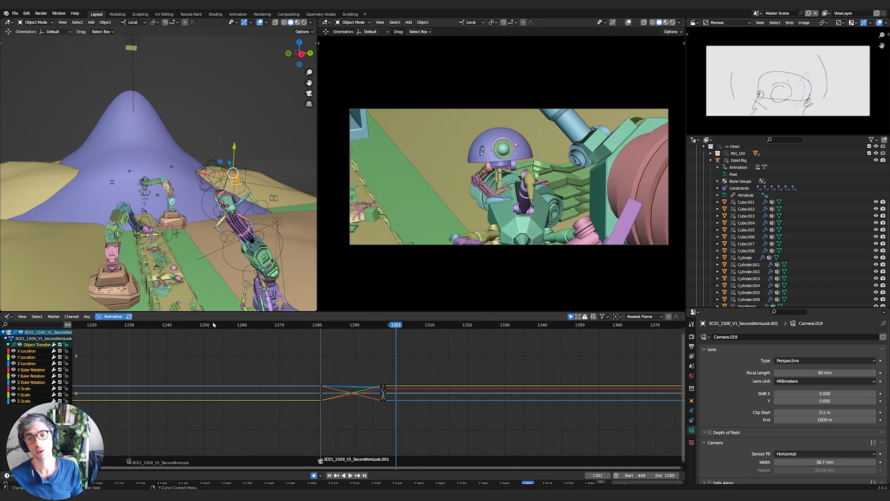
pyautogui.click(211, 325)
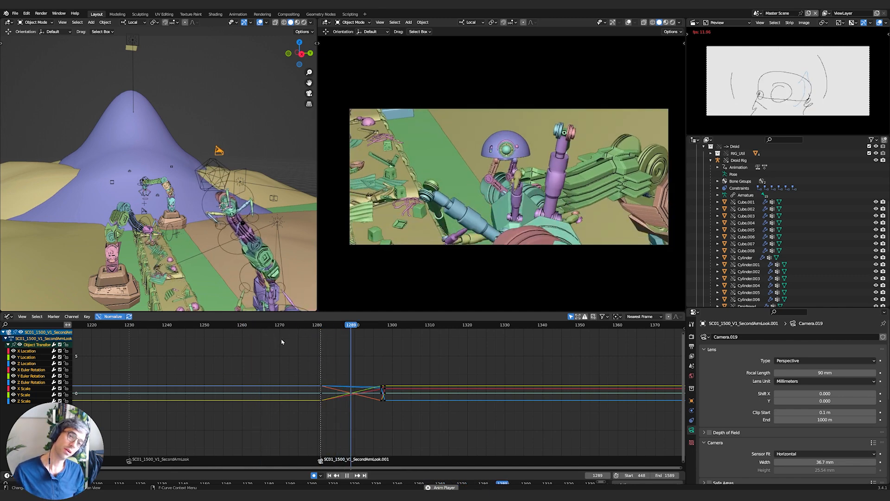
pyautogui.press('space')
# In the Dope Sheet, select the keys after frame 1281 and scale them from that frame so the frame 1298 keys land at 1309
pyautogui.hotkey('ctrl', 'Tab')
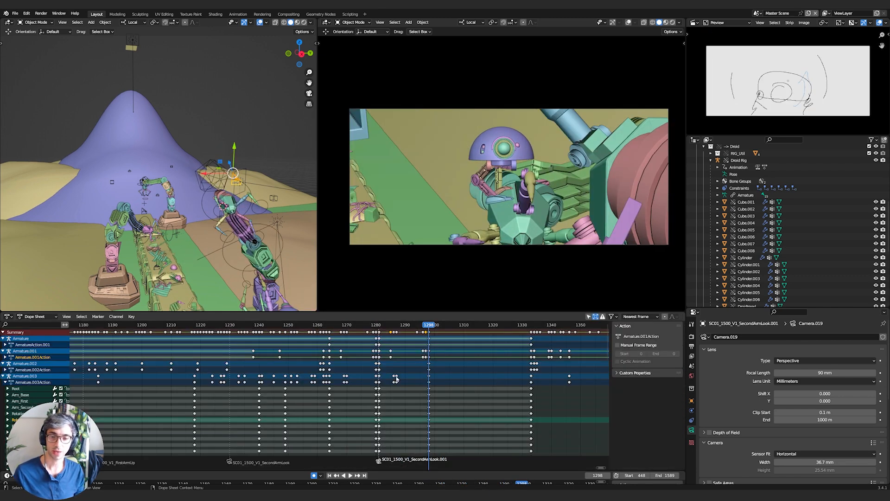
pyautogui.press('space')
pyautogui.click(379, 326)
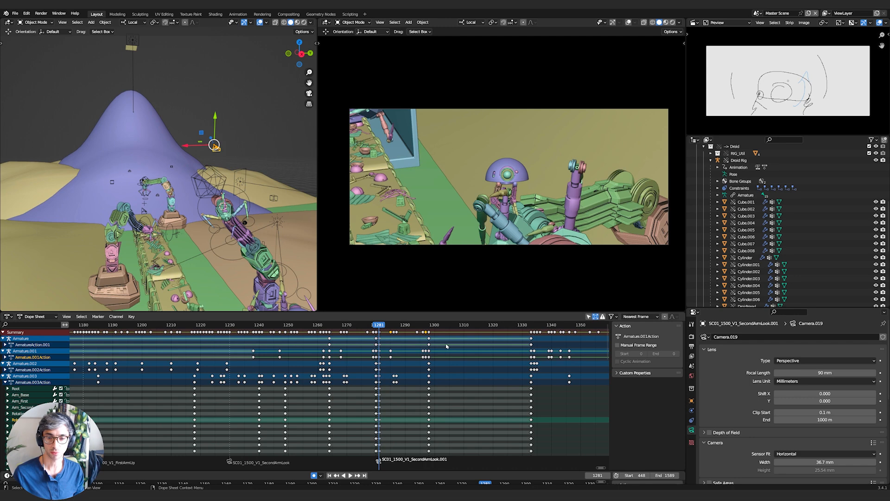
pyautogui.moveTo(440, 328); pyautogui.dragTo(383, 337)
pyautogui.press('s')
pyautogui.click(462, 338)
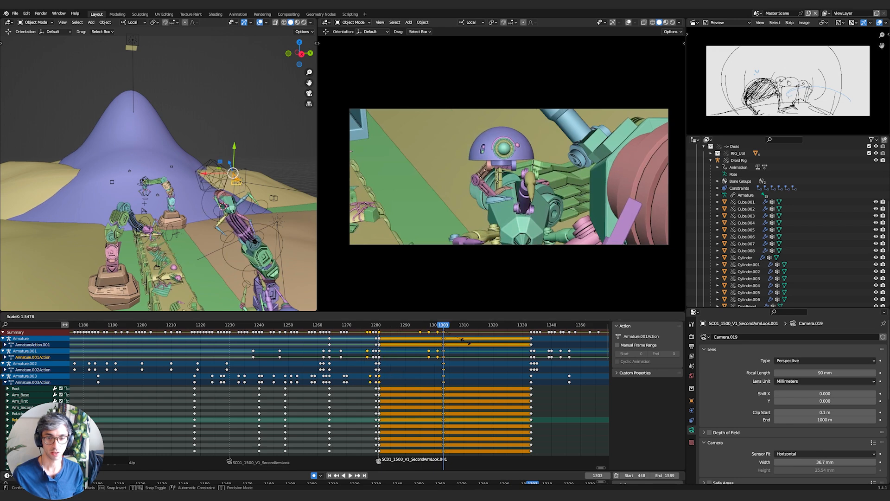
pyautogui.click(379, 326)
pyautogui.press('s')
pyautogui.click(487, 337)
# Play the sequence from around frames 1219 and 1228 to review the stretched timing of the second shot
pyautogui.press('space')
pyautogui.press('space')
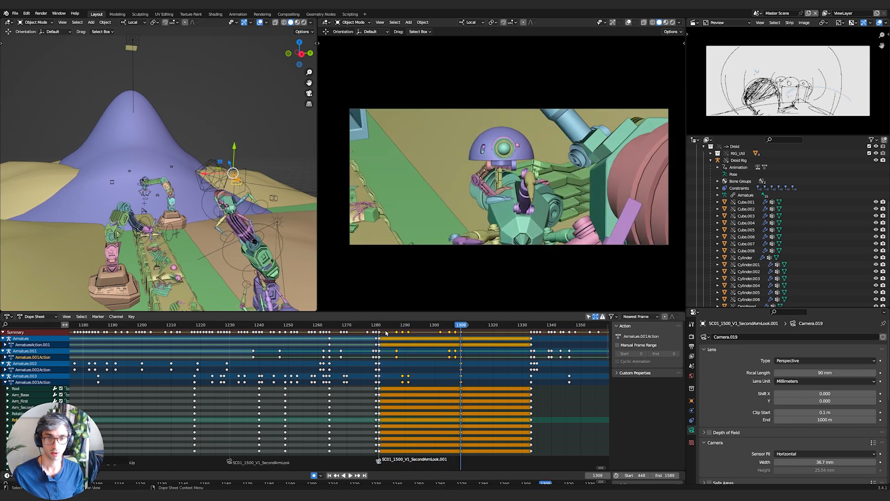
pyautogui.click(199, 326)
pyautogui.press('space')
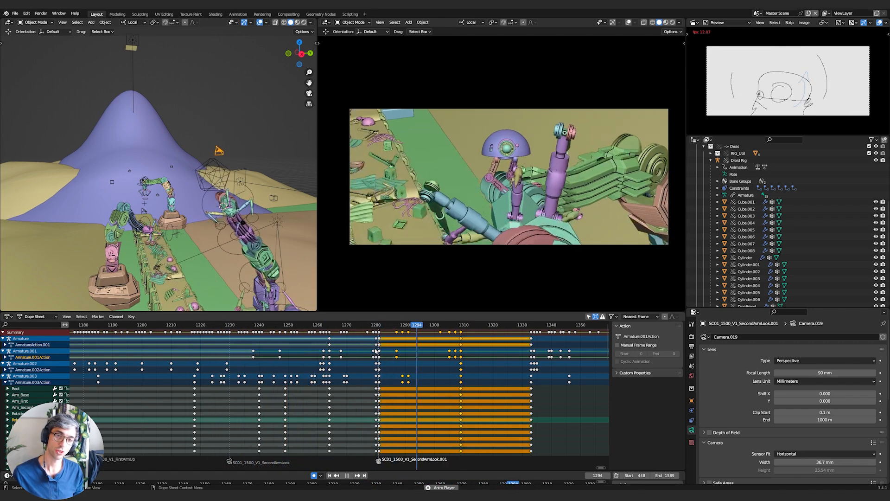
pyautogui.press('space')
pyautogui.click(223, 326)
pyautogui.press('space')
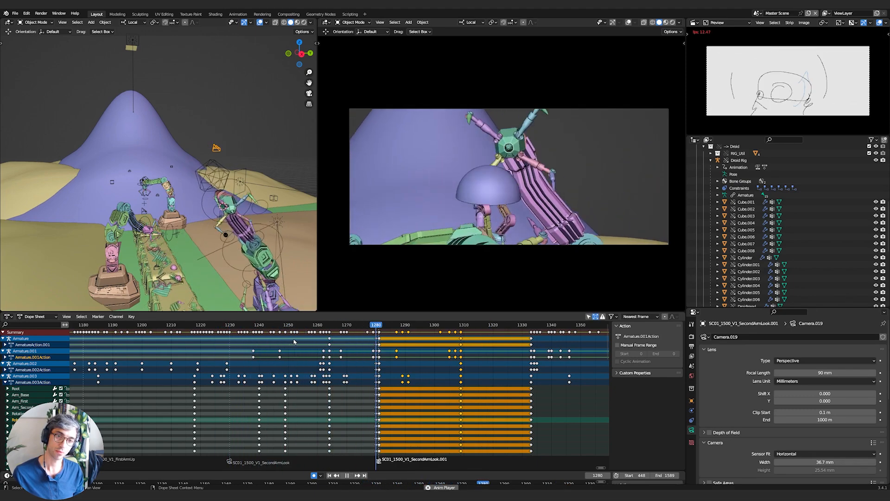
# Play the two SecondArmLook shots from around frame 1221 and examine the hand motion around frame 1307
pyautogui.press('space')
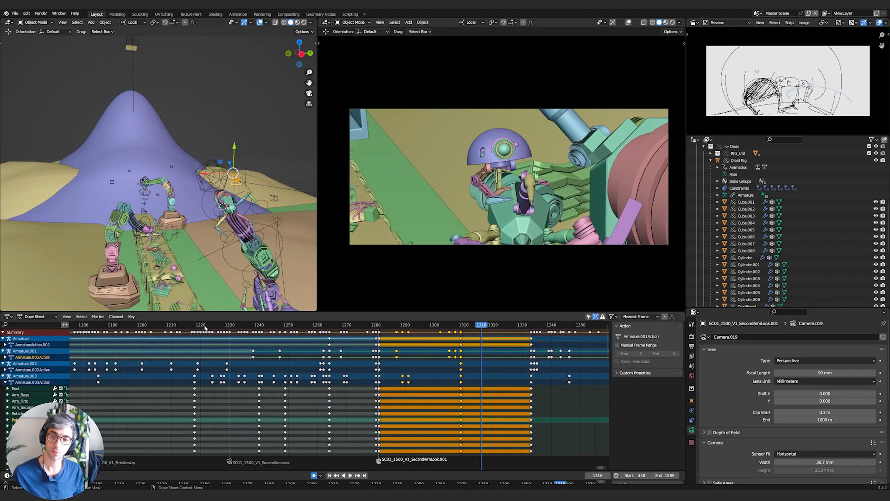
pyautogui.click(204, 326)
pyautogui.press('space')
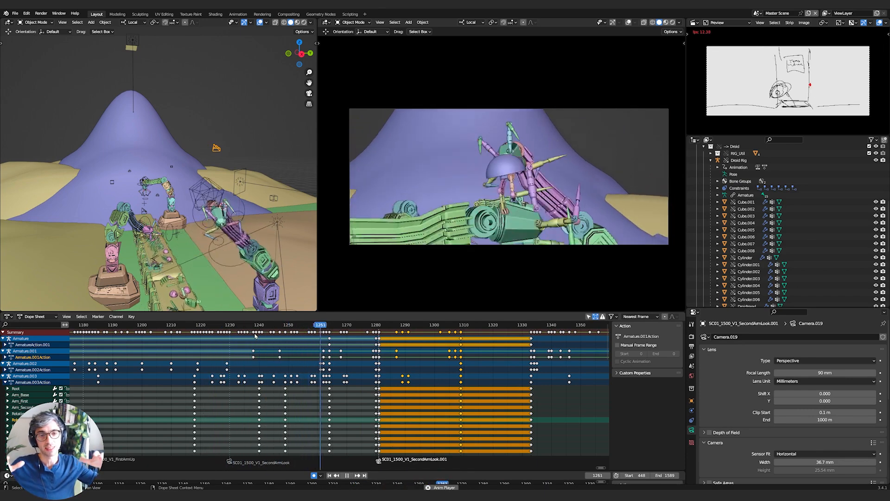
pyautogui.press('space')
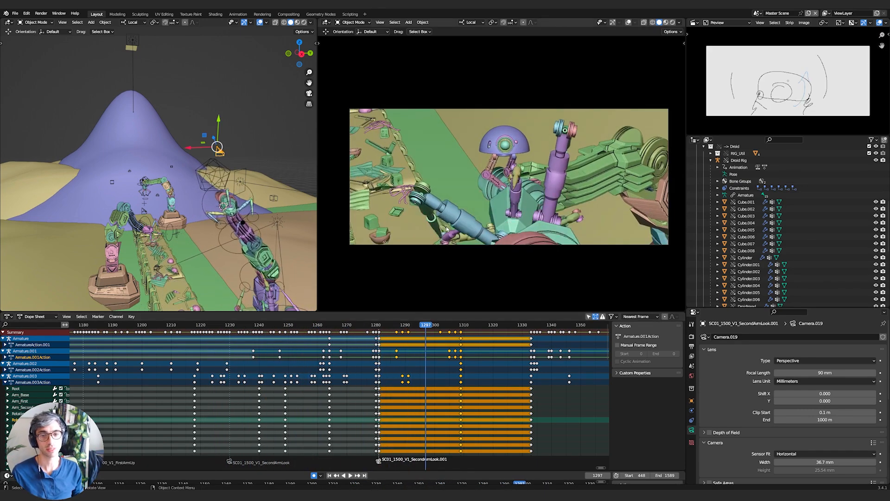
pyautogui.press('space')
pyautogui.moveTo(462, 327); pyautogui.dragTo(456, 331)
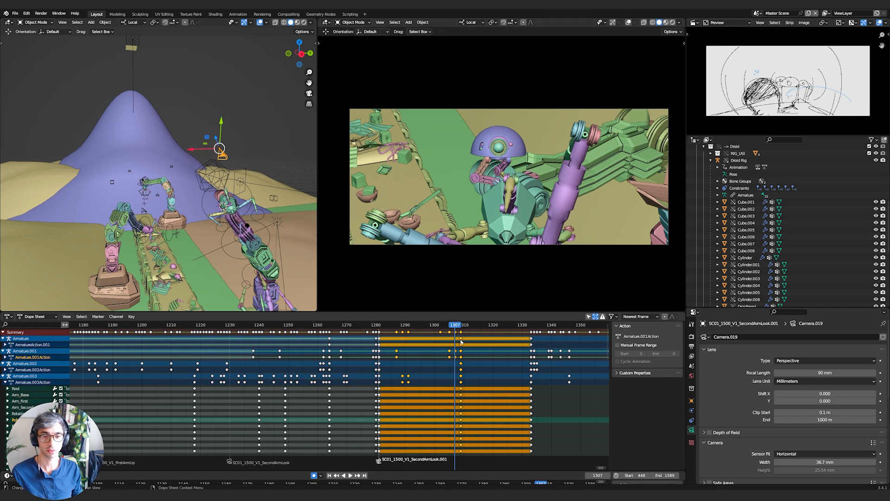
pyautogui.press('space')
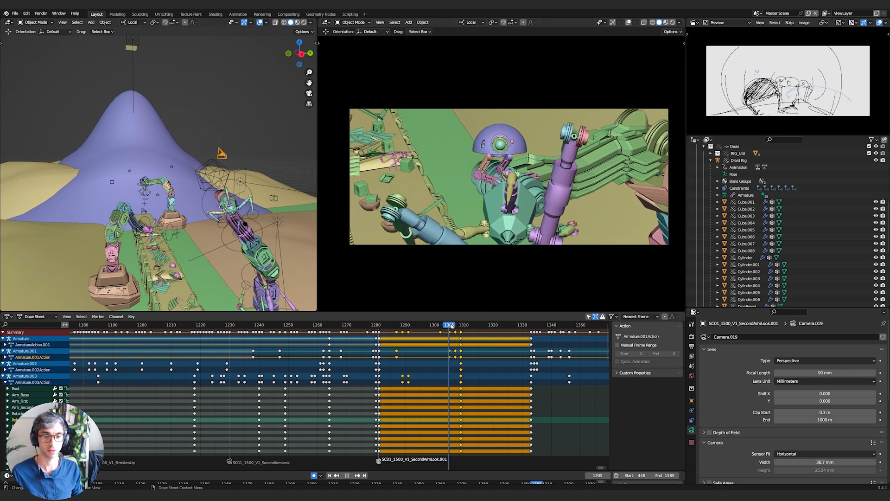
# At frame 1307, keyframe the SecondArmLook.001 camera's location and rotation and insert keys on all Dope Sheet channels
pyautogui.moveTo(457, 325); pyautogui.dragTo(455, 328)
pyautogui.press('k')
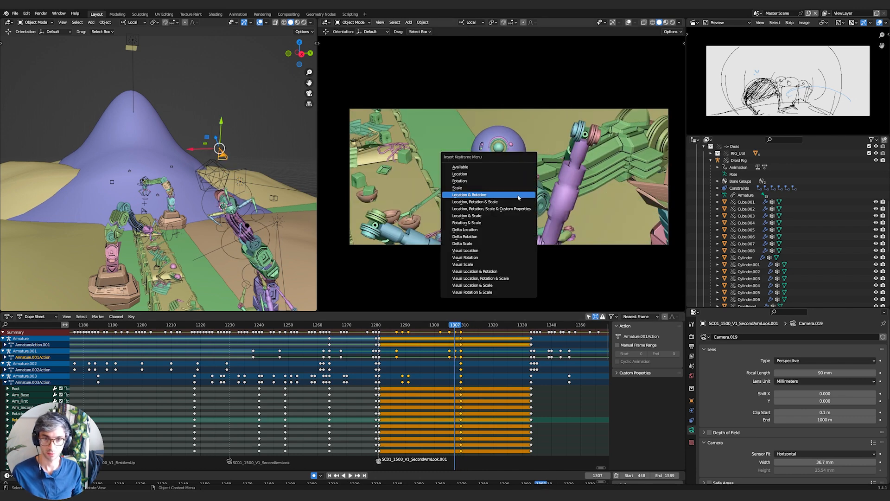
pyautogui.click(519, 195)
pyautogui.press('i')
pyautogui.click(480, 366)
pyautogui.click(474, 337)
pyautogui.moveTo(453, 326); pyautogui.dragTo(456, 327)
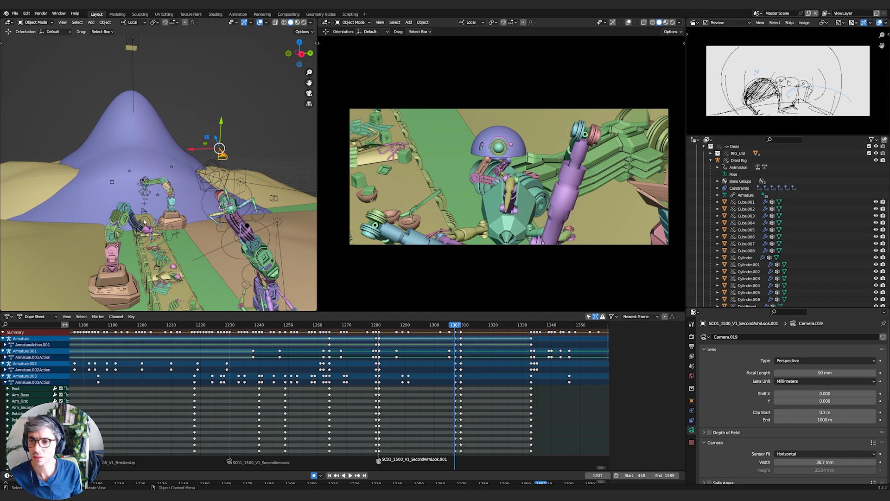
# Enter Pose Mode on the robotic arm rig Armature.001 and move one of the hand's finger controls at frame 1307
pyautogui.scroll(3, 236, 221)
pyautogui.click(252, 221)
pyautogui.hotkey('ctrl', 'Tab')
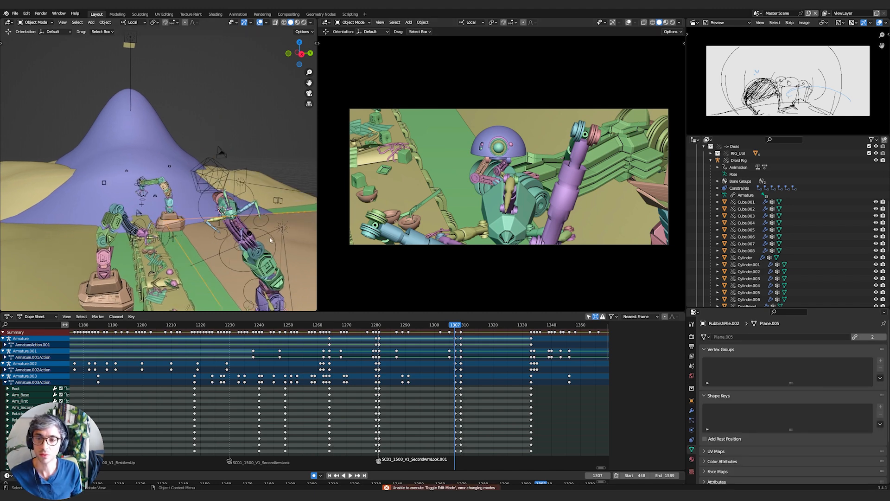
pyautogui.click(265, 301)
pyautogui.hotkey('ctrl', 'Tab')
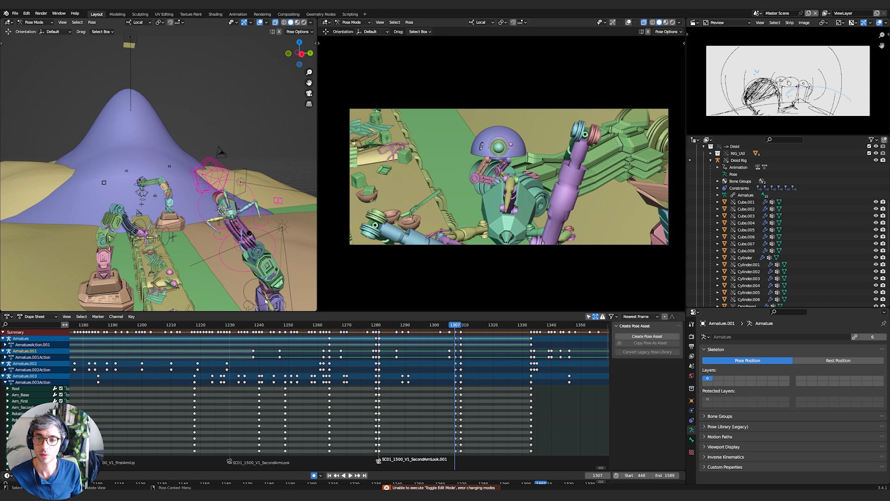
pyautogui.click(268, 225)
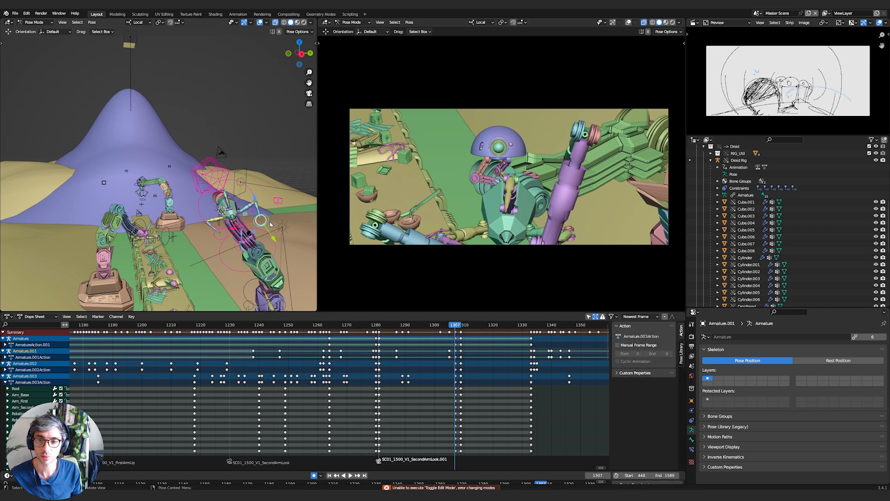
pyautogui.moveTo(287, 226); pyautogui.dragTo(226, 220, button='middle')
pyautogui.press('g')
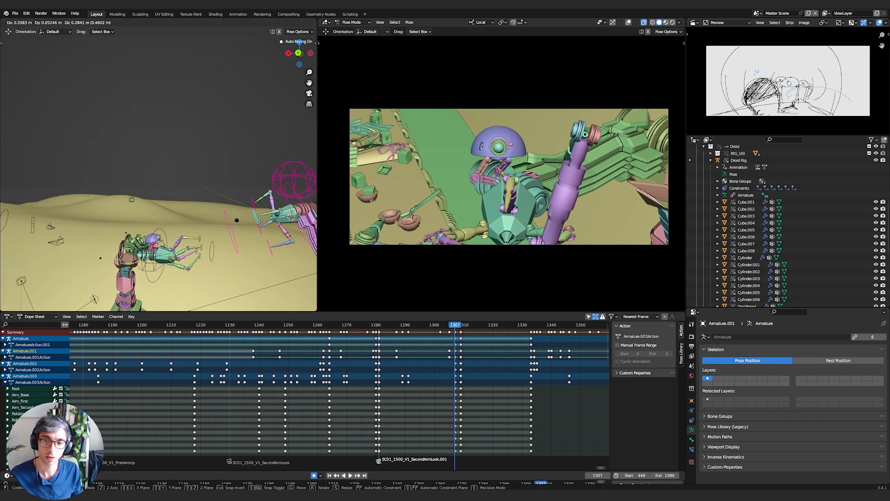
pyautogui.click(223, 226)
# Refine the pose of the blue finger beside the rubbish and bend the purple finger's tip inward toward the droid
pyautogui.moveTo(224, 227); pyautogui.dragTo(294, 221, button='middle')
pyautogui.press('g')
pyautogui.click(430, 201)
pyautogui.press('g')
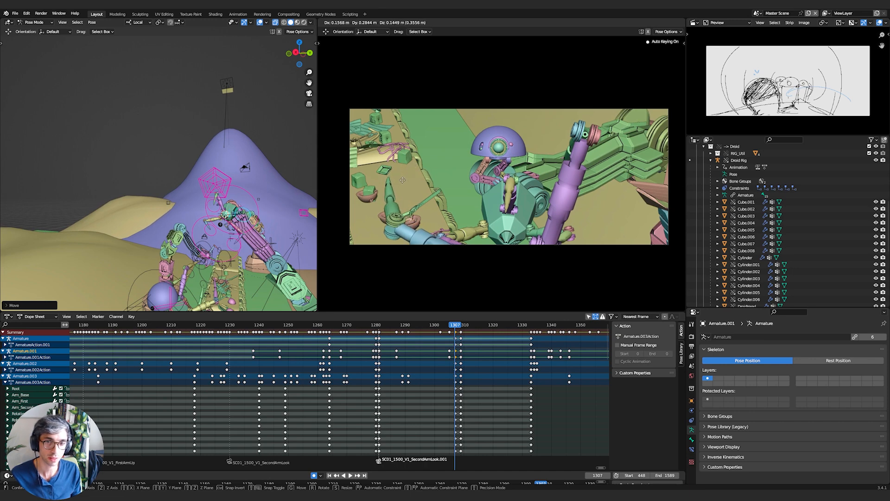
pyautogui.click(402, 180)
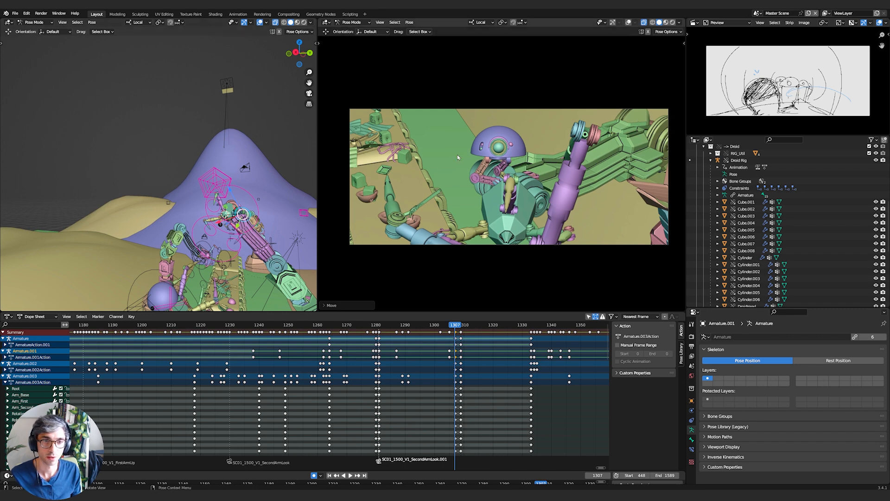
pyautogui.moveTo(283, 218); pyautogui.dragTo(261, 215, button='middle')
pyautogui.press('g')
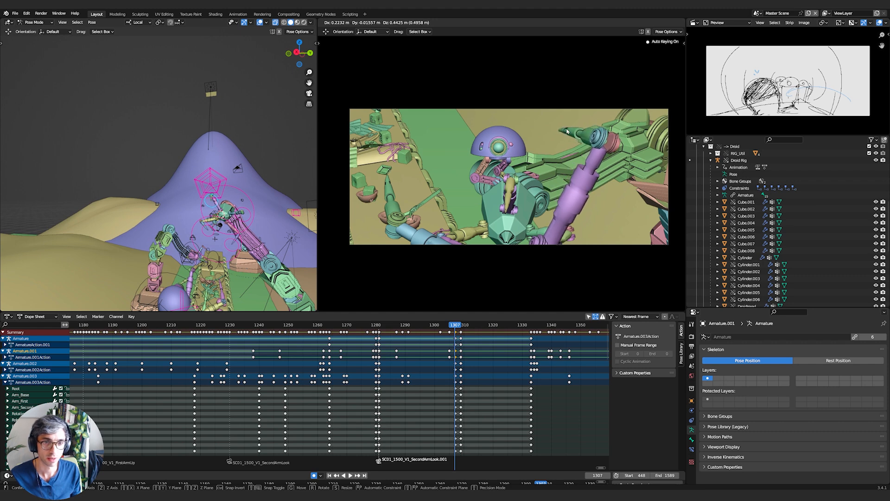
pyautogui.click(567, 131)
# Reposition the hand's remaining finger controls so a blue fingertip reaches into the camera frame beside the purple finger
pyautogui.click(213, 238)
pyautogui.press('g')
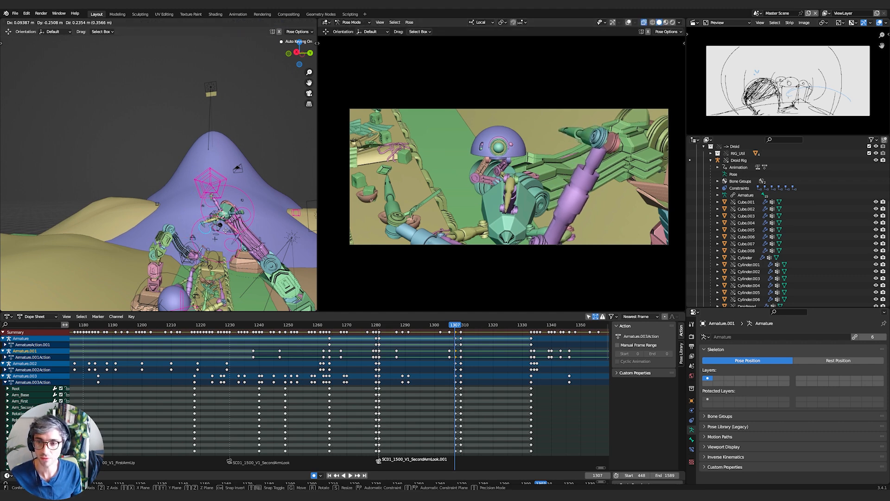
pyautogui.click(215, 239)
pyautogui.press('g')
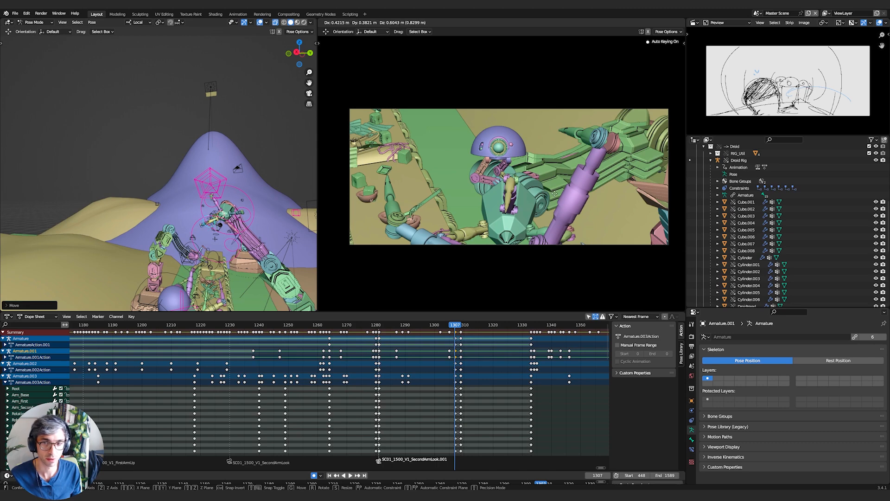
pyautogui.click(555, 194)
pyautogui.moveTo(228, 212); pyautogui.dragTo(262, 248, button='middle')
pyautogui.press('g')
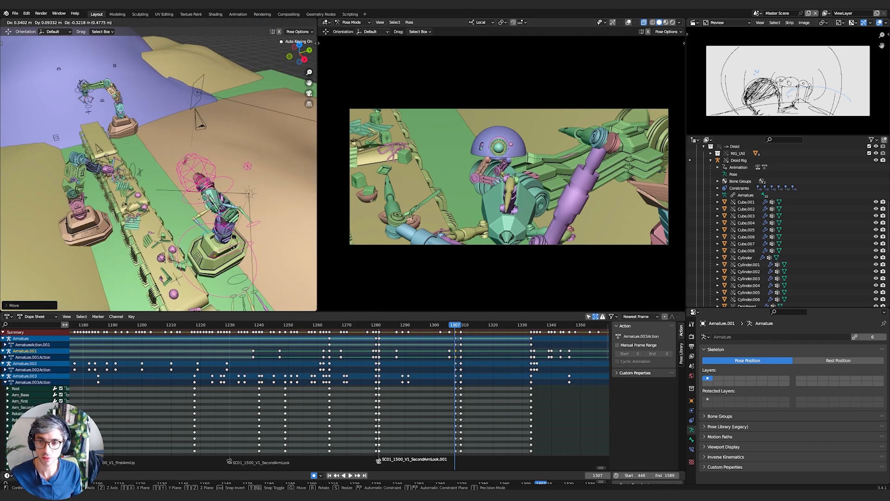
pyautogui.click(249, 243)
pyautogui.moveTo(248, 243); pyautogui.dragTo(228, 231, button='middle')
pyautogui.press('g')
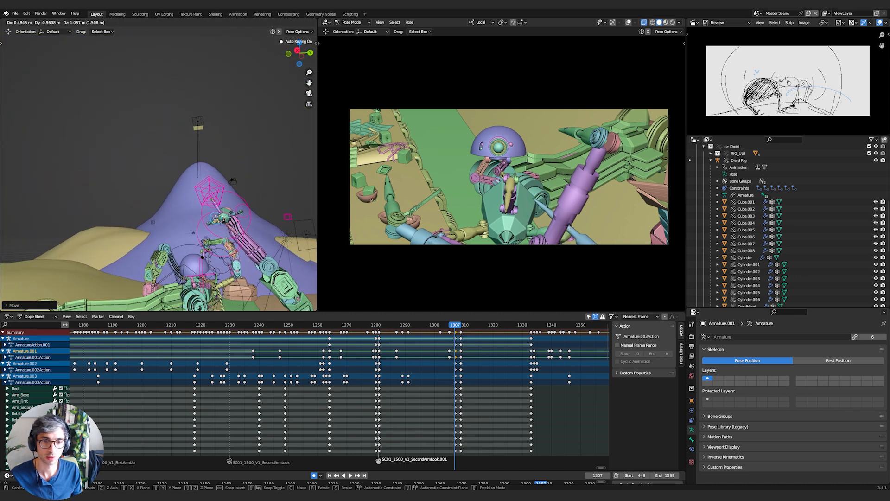
pyautogui.click(205, 218)
pyautogui.press('g')
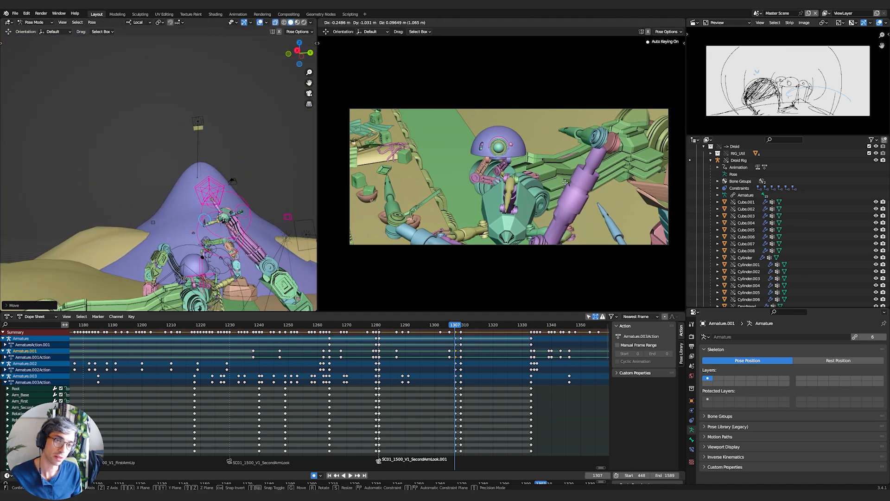
pyautogui.click(568, 182)
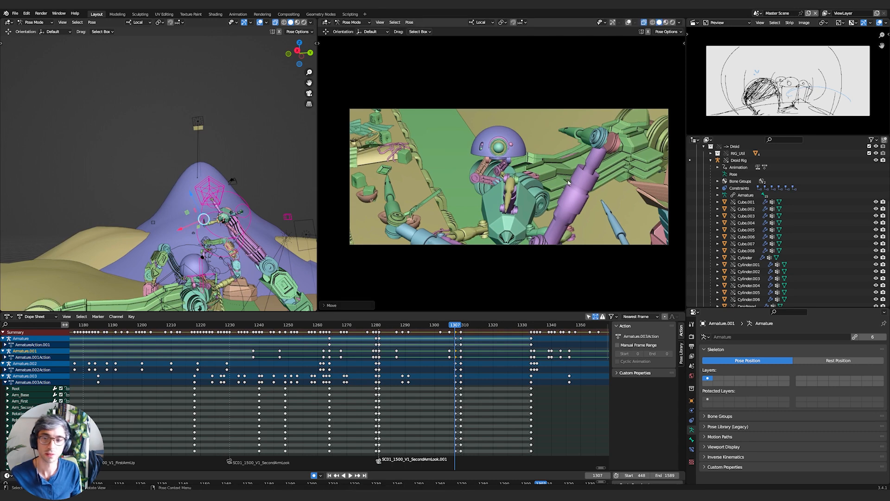
# Scrub back from frame 1307 and play the shot to review the new finger poses
pyautogui.moveTo(455, 327); pyautogui.dragTo(432, 330)
pyautogui.hotkey('shift', 'ctrl', 'space')
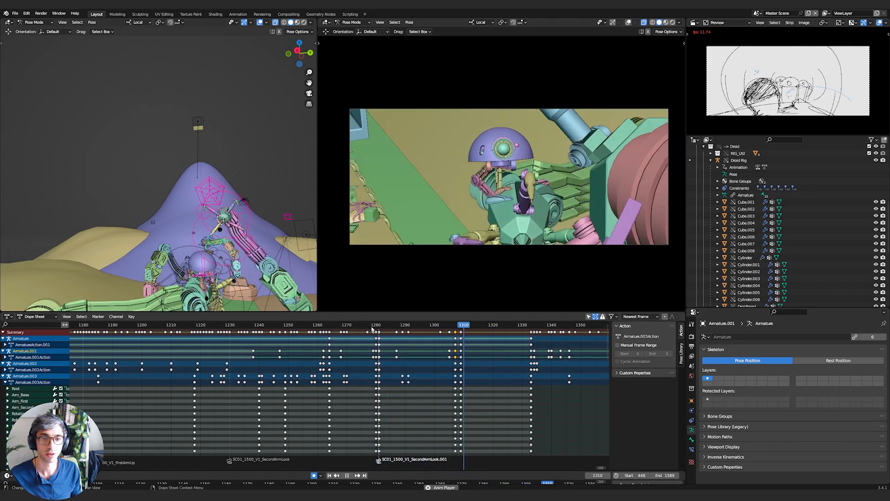
pyautogui.press('space')
# Delete the column of keys at frame 1309 in the Dope Sheet
pyautogui.moveTo(468, 338); pyautogui.dragTo(435, 332, button='middle')
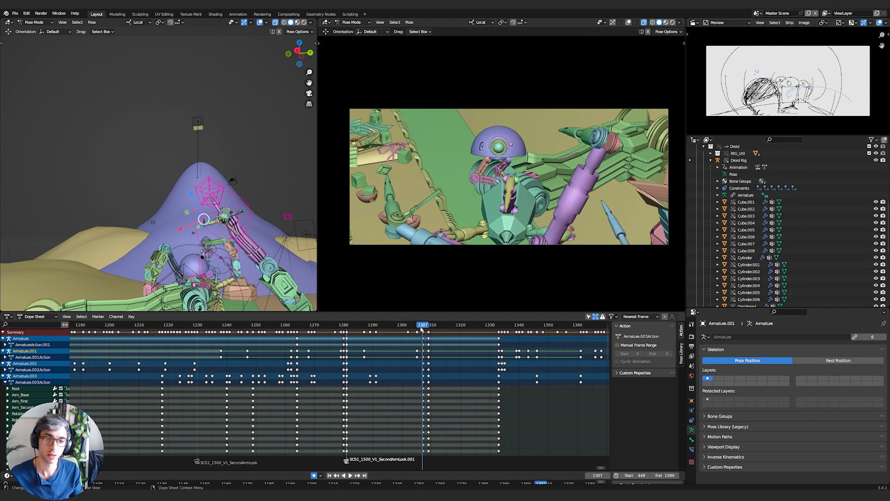
pyautogui.click(428, 331)
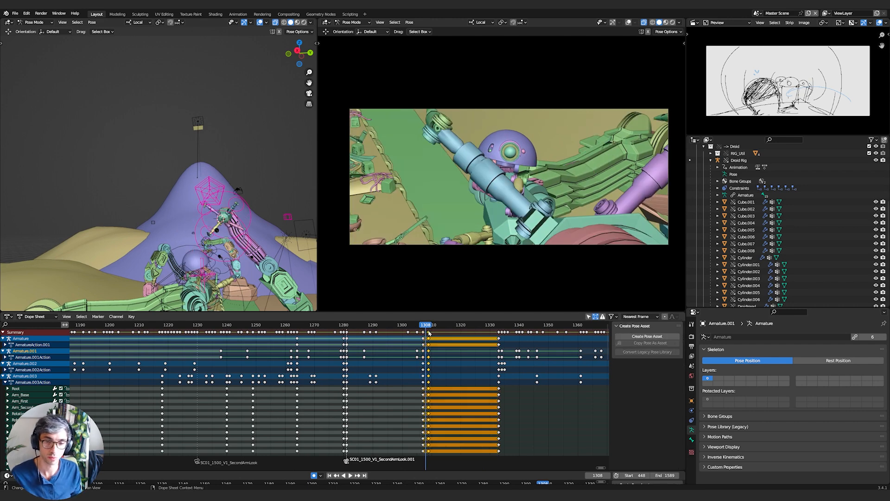
pyautogui.press('Delete')
# Select all Dope Sheet keys from frame 1333 onward and move them 25 frames earlier to start at frame 1308
pyautogui.scroll(-5, 387, 335)
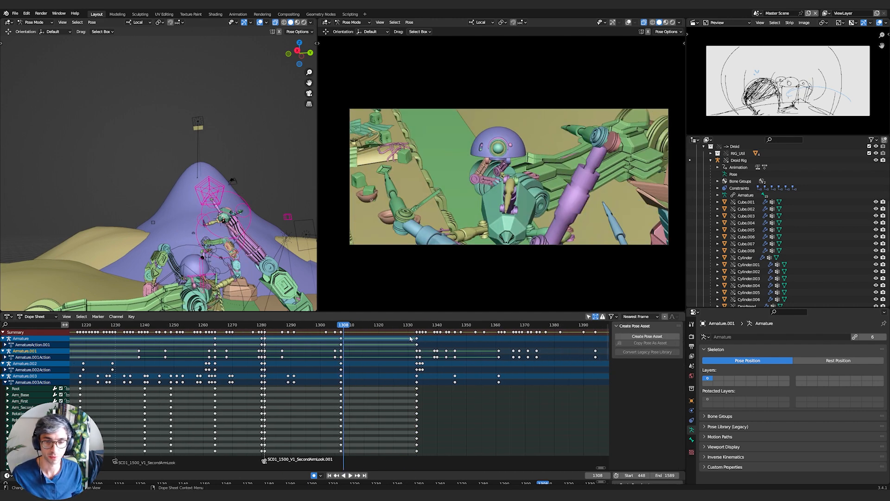
pyautogui.moveTo(366, 328); pyautogui.dragTo(419, 332)
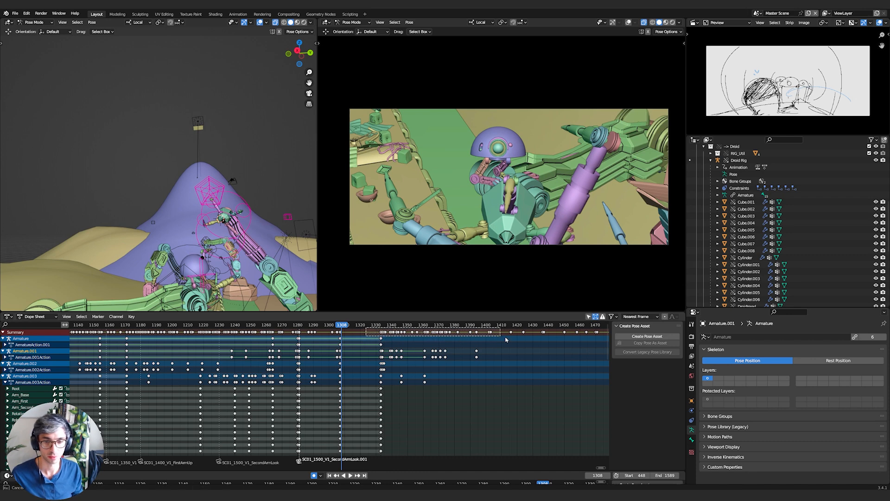
pyautogui.moveTo(511, 400)
pyautogui.mouseDown(button='middle')
pyautogui.moveTo(529, 324)
pyautogui.moveTo(514, 351)
pyautogui.moveTo(396, 375)
pyautogui.mouseUp(button='middle')
pyautogui.scroll(1, 524, 404)
pyautogui.press('b')
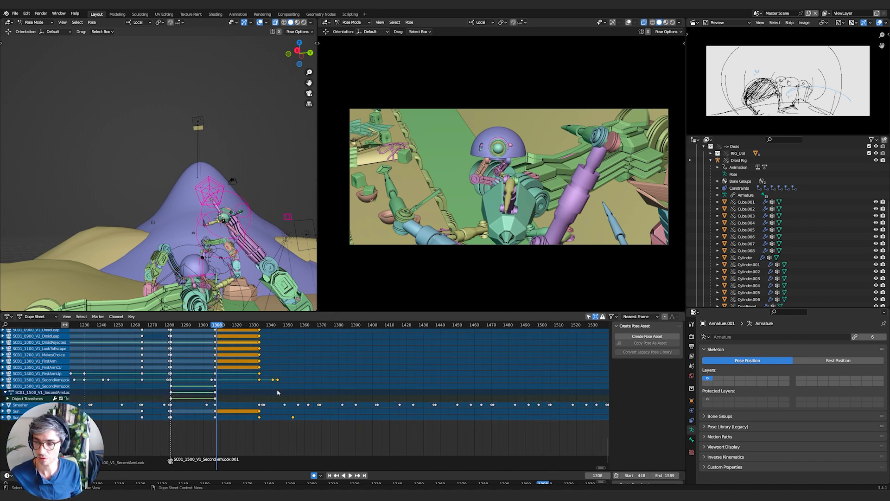
pyautogui.moveTo(327, 370); pyautogui.dragTo(448, 443, button='middle')
pyautogui.moveTo(448, 382); pyautogui.dragTo(470, 433, button='middle')
pyautogui.moveTo(422, 324); pyautogui.dragTo(438, 408, button='middle')
pyautogui.press('g')
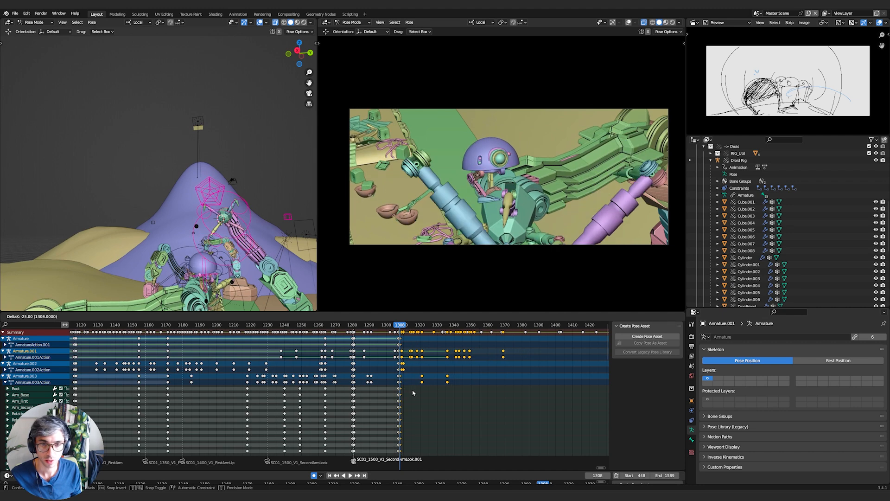
# Return the arm rig to Object Mode and bring the shot cameras into view in the Outliner
pyautogui.scroll(15, 733, 264)
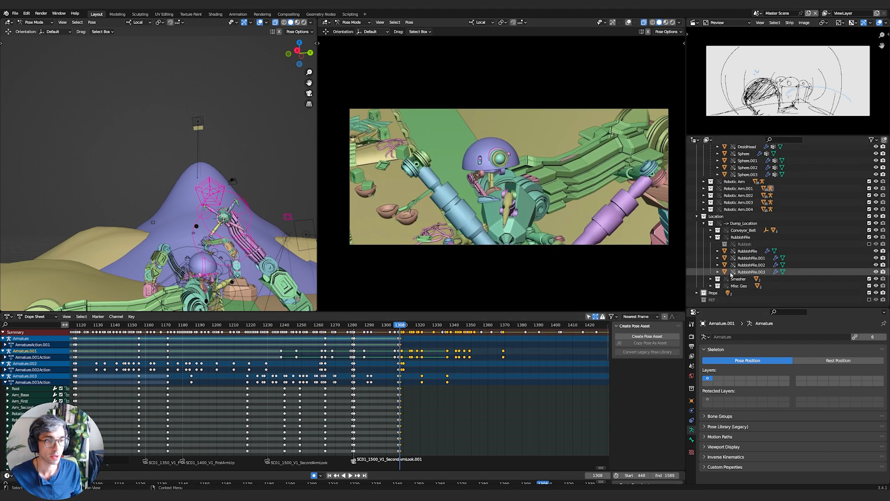
pyautogui.hotkey('ctrl', 'Tab')
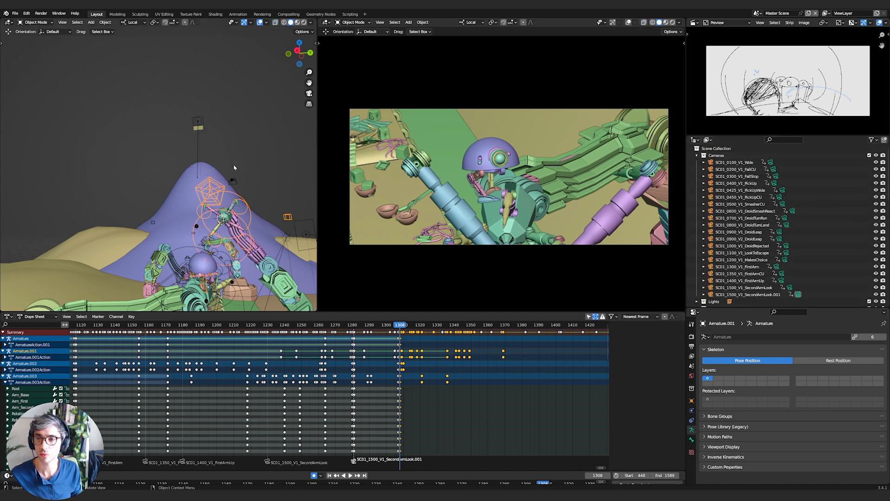
pyautogui.scroll(-4, 748, 183)
pyautogui.click(746, 250)
pyautogui.hotkey('shift', 'd')
pyautogui.rightClick(499, 189)
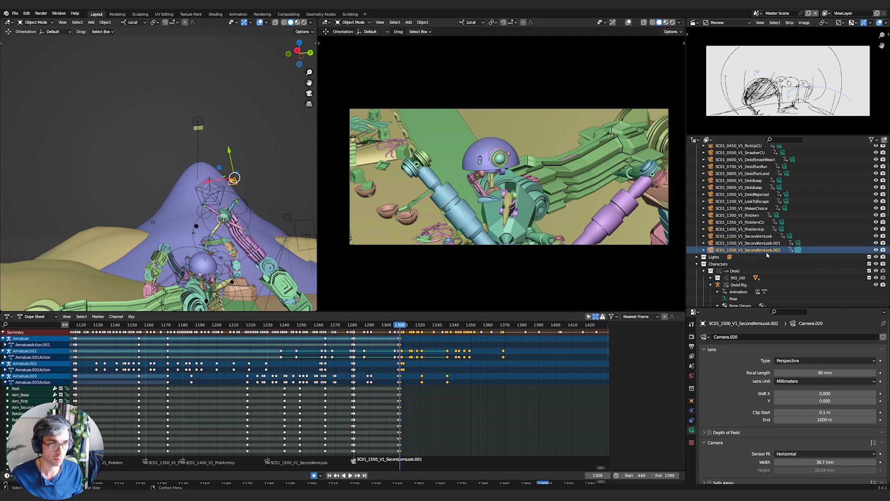
pyautogui.click(580, 225)
# Duplicate the SC01_1500_V1_SecondArmLook camera in place and look through the copy
pyautogui.click(790, 244)
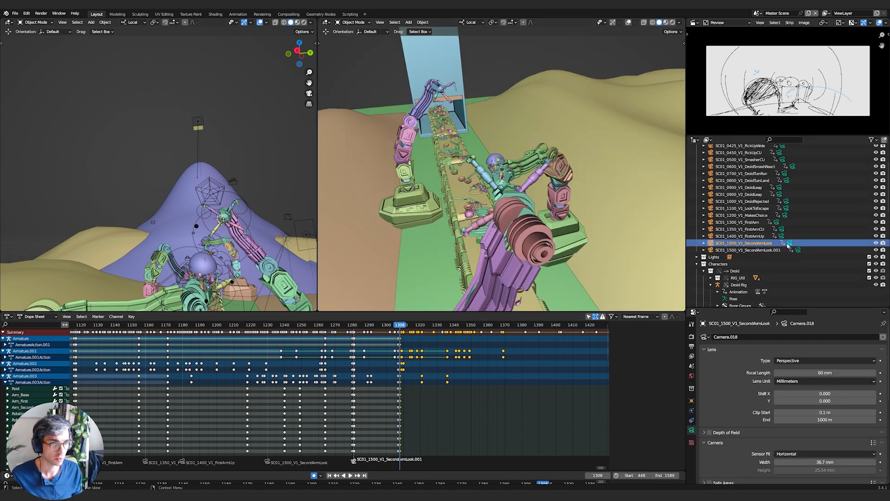
pyautogui.hotkey('shift', 'd')
pyautogui.rightClick(549, 239)
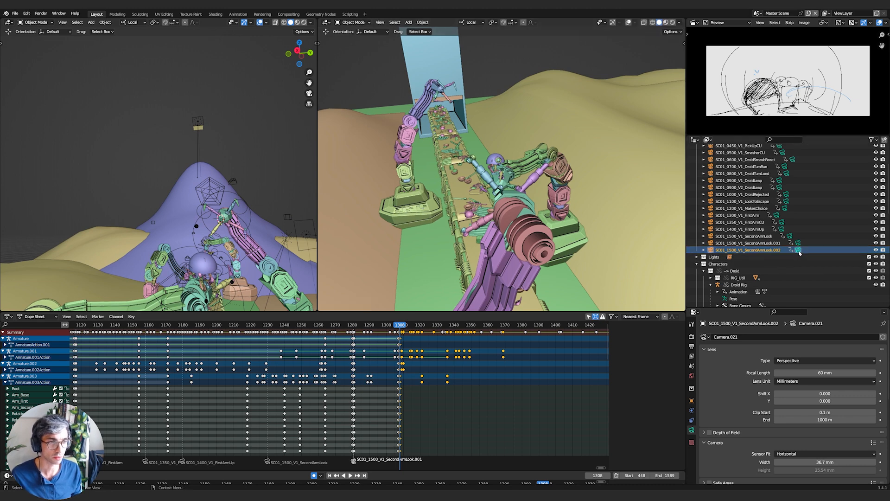
pyautogui.press('KP_0')
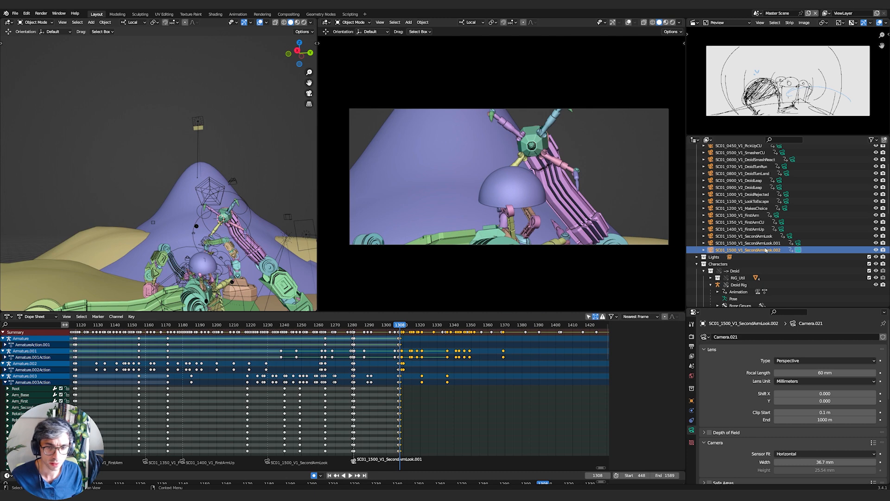
# Rotate the duplicated camera around its local Y axis to reframe the droid and hand at frame 1308
pyautogui.press('r')
pyautogui.press('y')
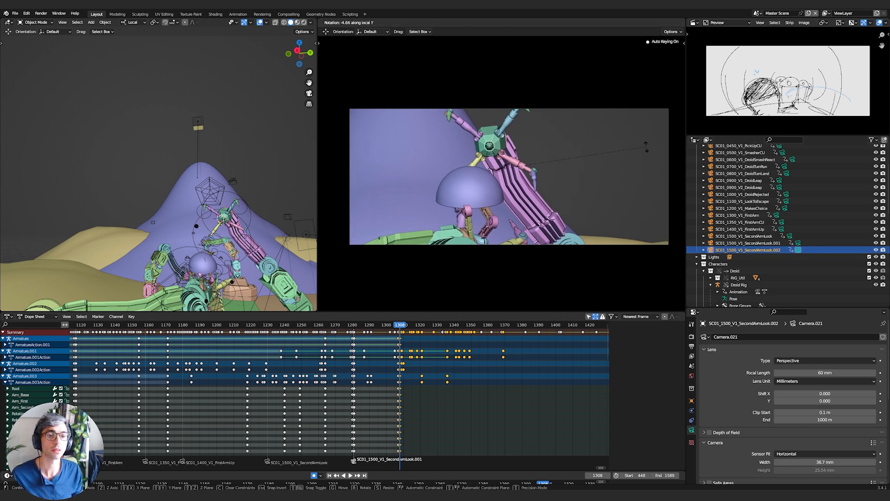
pyautogui.click(645, 147)
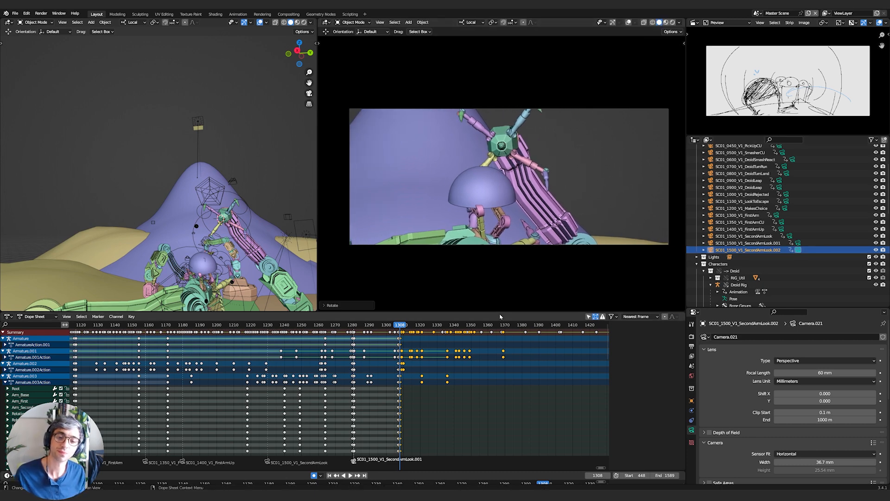
# Bind the SC01_1500_V1_SecondArmLook.002 camera to a timeline marker at frame 1308
pyautogui.press('space')
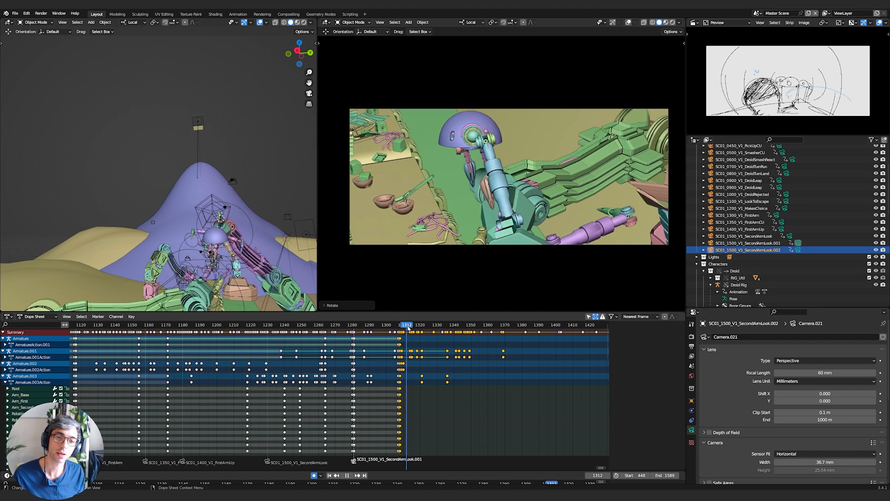
pyautogui.click(397, 326)
pyautogui.press('Right')
pyautogui.press('Right')
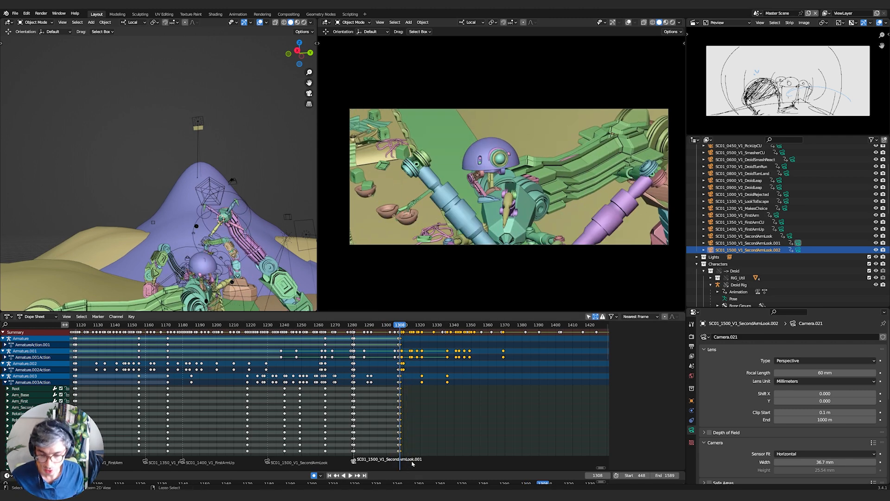
pyautogui.hotkey('ctrl', 'b')
# At frame 1316, rotate the SC01_1500_V1_SecondArmLook.002 camera around its local Y axis to bring the droid closer to the frame's centre
pyautogui.press('space')
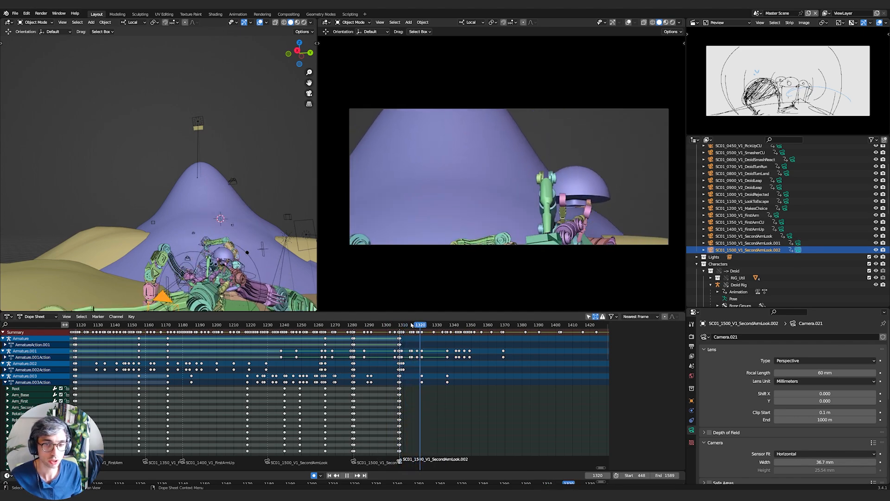
pyautogui.click(394, 324)
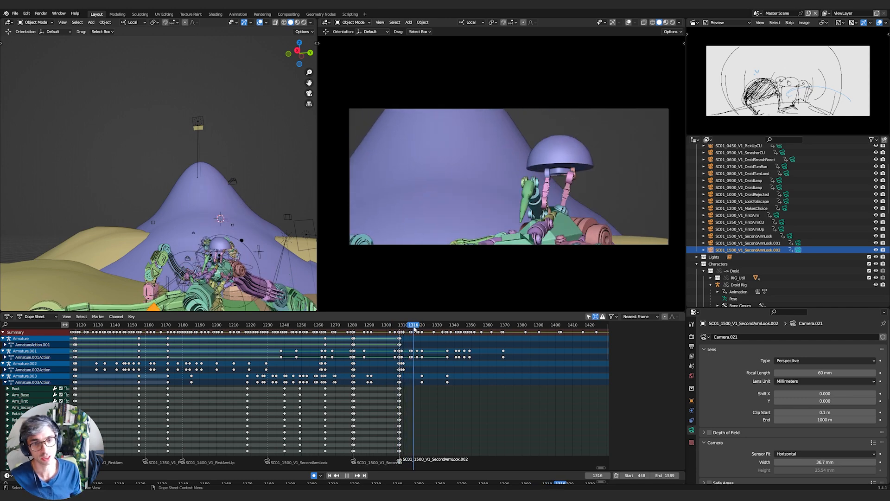
pyautogui.press('y')
pyautogui.press('y')
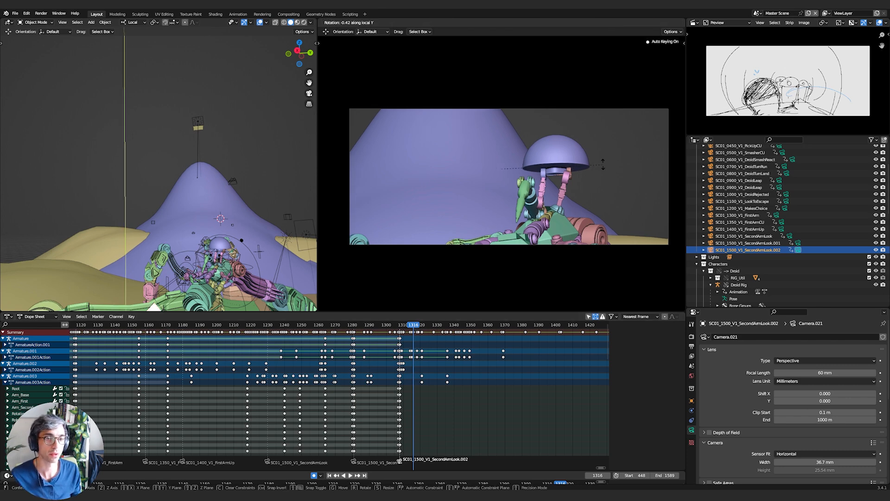
pyautogui.click(602, 160)
pyautogui.press('r')
pyautogui.press('y')
pyautogui.press('y')
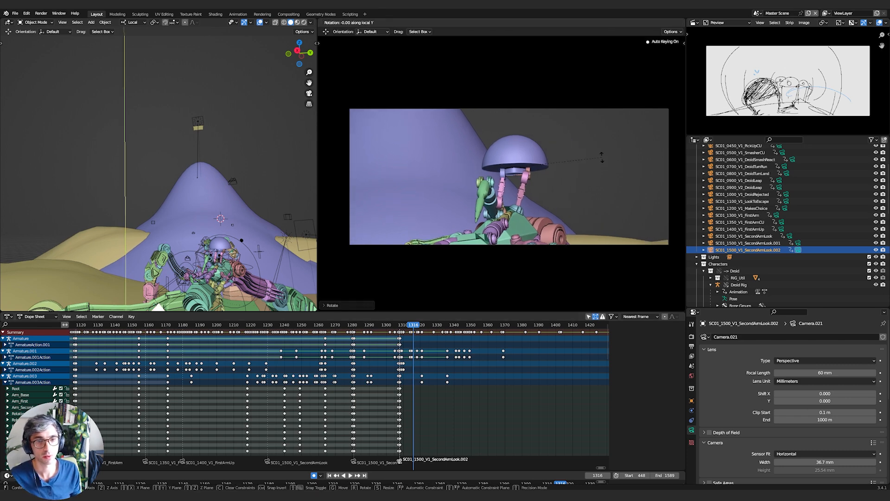
pyautogui.click(601, 160)
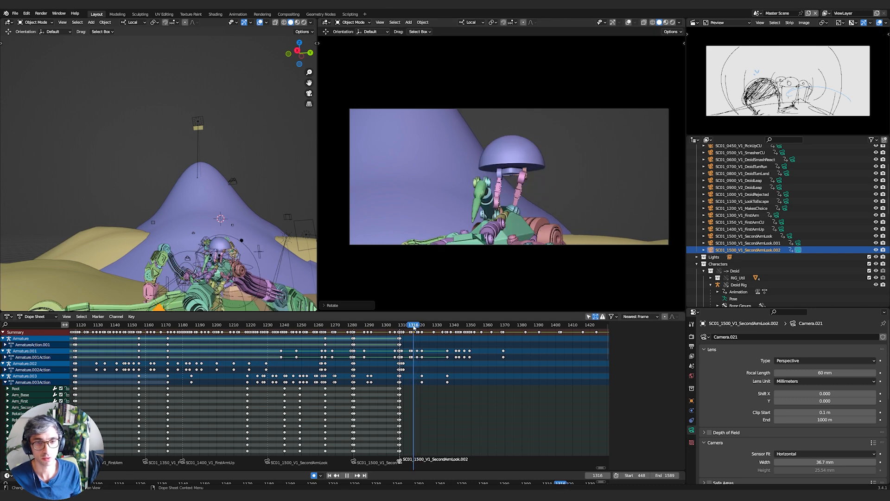
# At frame 1281, select the Armature.001 arm rig and switch it to Pose Mode
pyautogui.moveTo(404, 327); pyautogui.dragTo(221, 336)
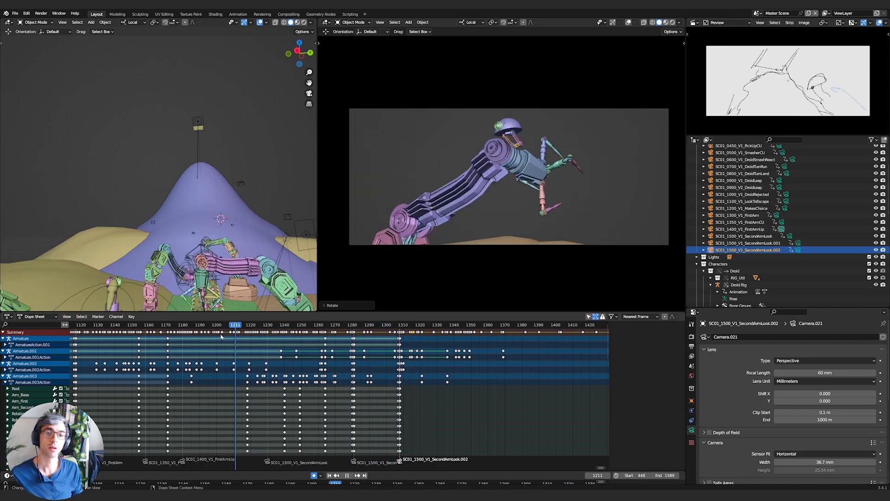
pyautogui.press('space')
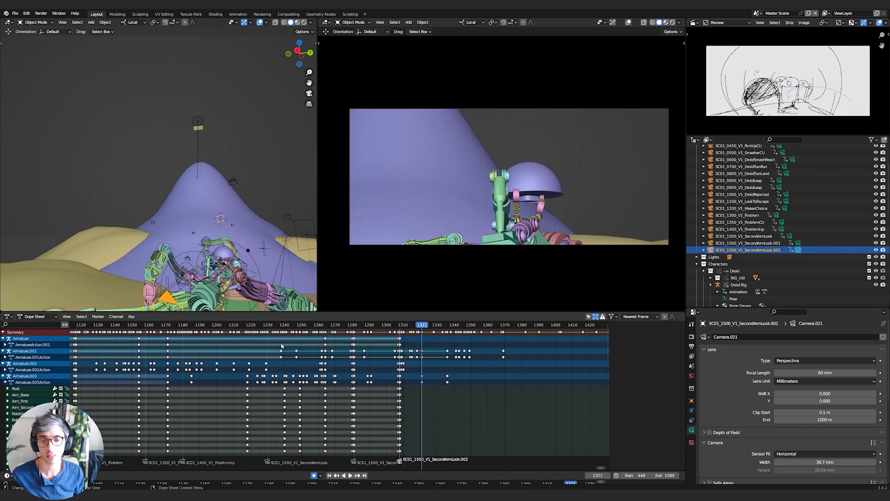
pyautogui.click(353, 324)
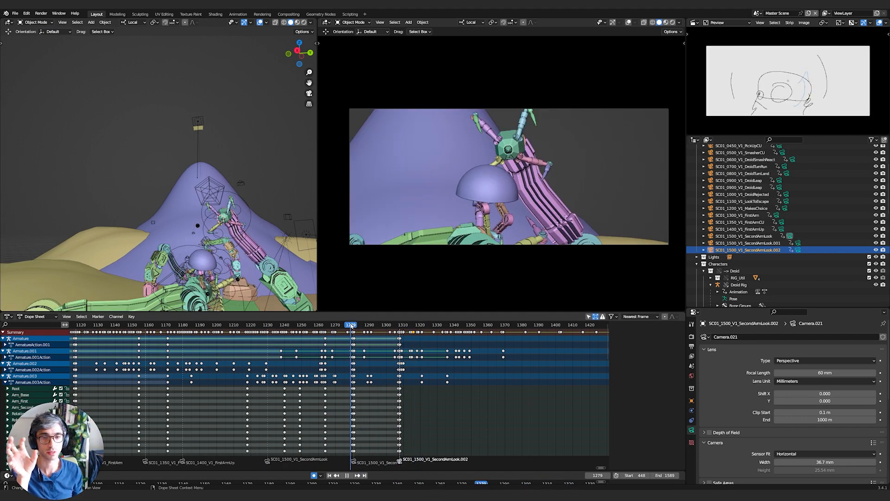
pyautogui.moveTo(347, 328)
pyautogui.mouseDown()
pyautogui.moveTo(332, 328)
pyautogui.moveTo(354, 328)
pyautogui.mouseUp()
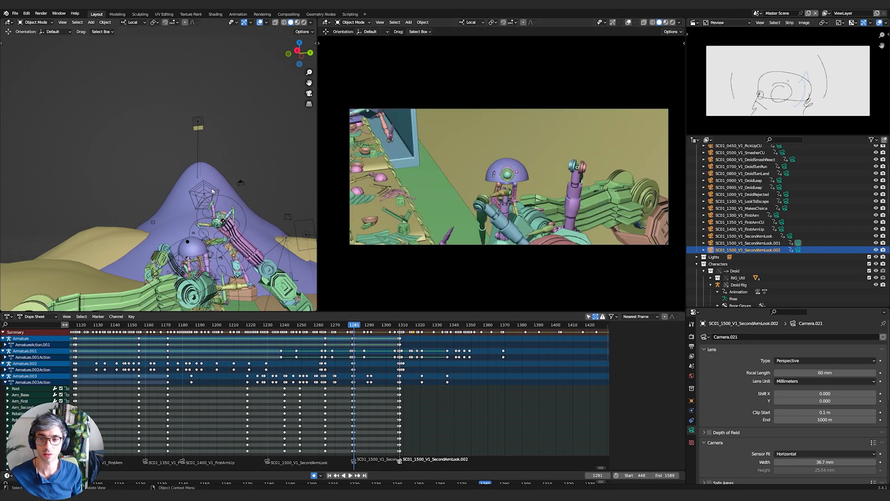
pyautogui.click(239, 228)
pyautogui.click(239, 227)
pyautogui.hotkey('ctrl', 'Tab')
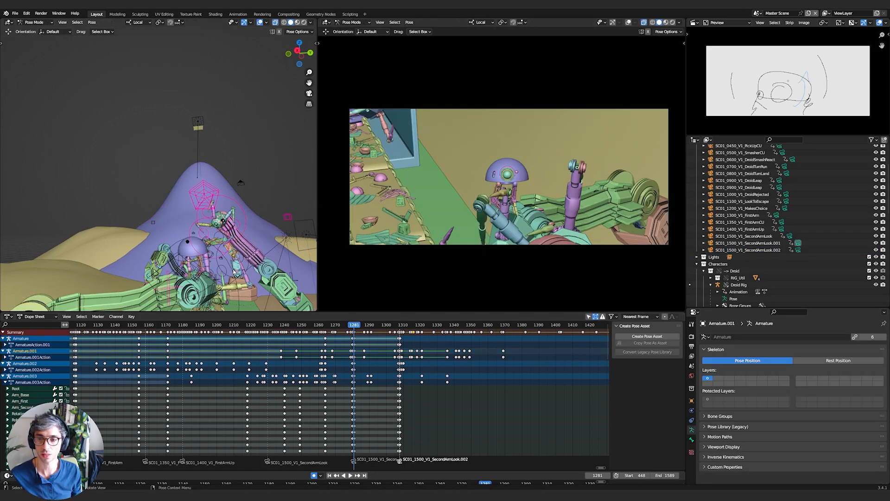
pyautogui.click(222, 259)
pyautogui.press('g')
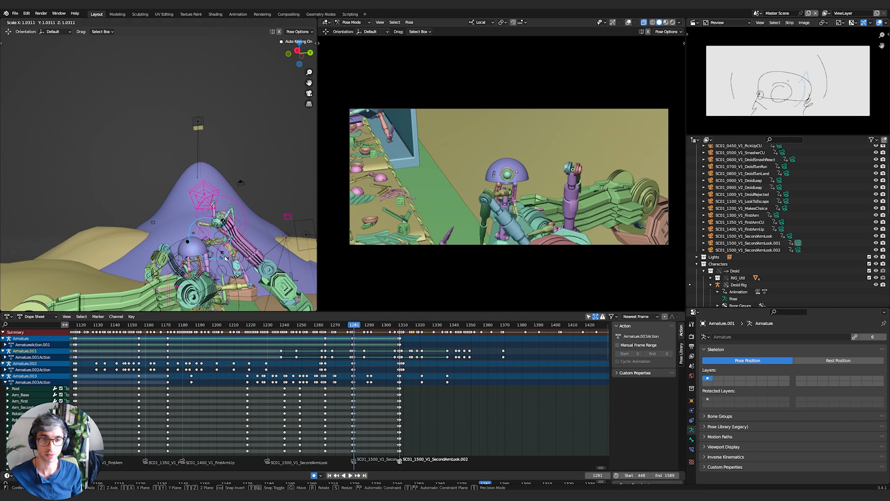
pyautogui.rightClick(225, 258)
pyautogui.moveTo(234, 227); pyautogui.dragTo(189, 252, button='middle')
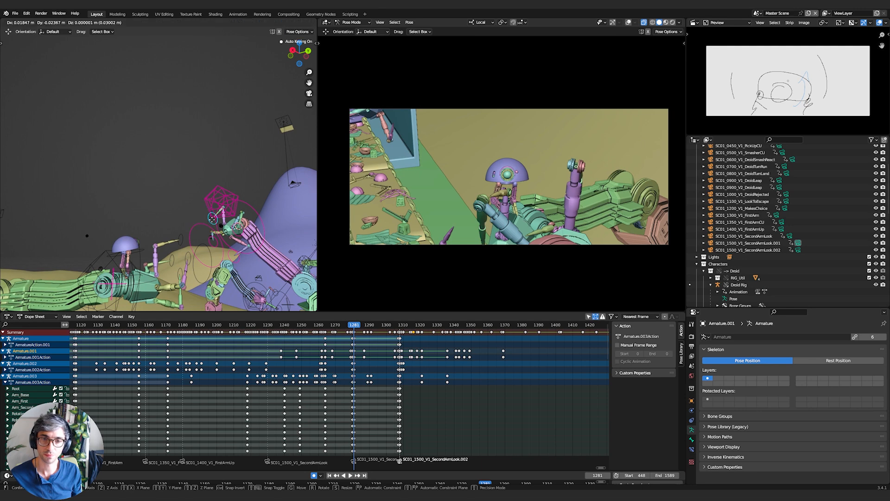
pyautogui.rightClick(212, 219)
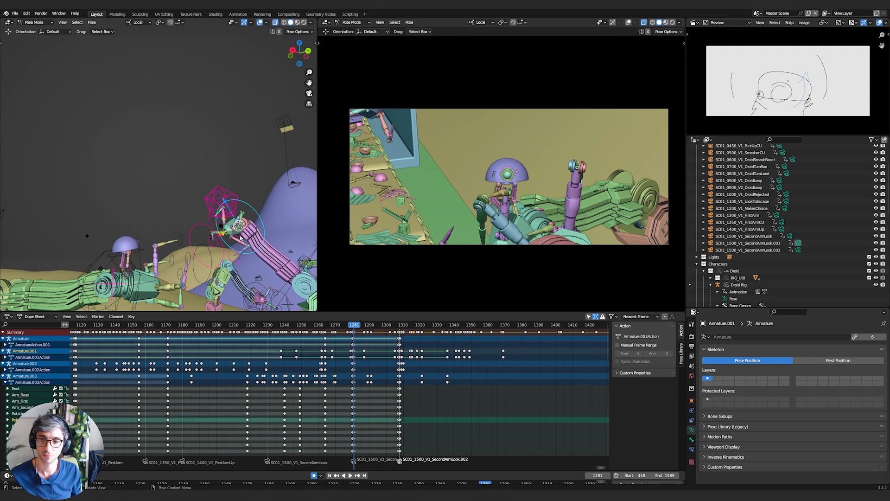
pyautogui.moveTo(238, 235); pyautogui.dragTo(245, 249, button='middle')
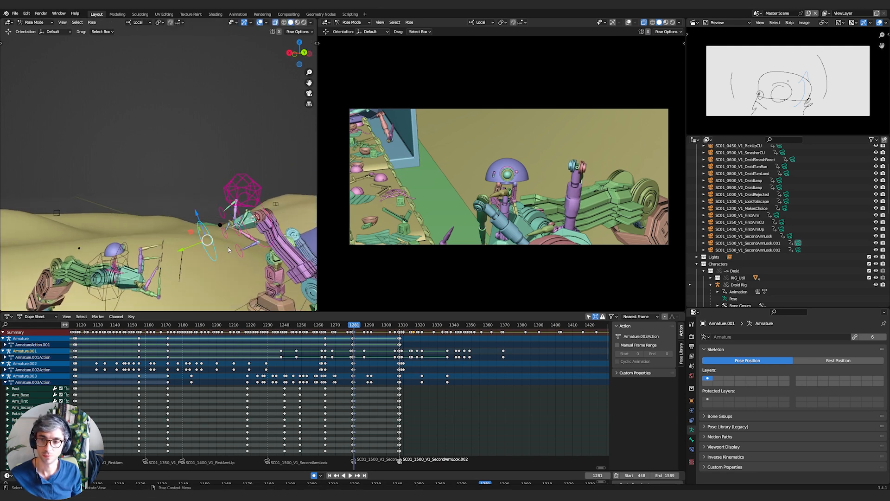
pyautogui.press('g')
pyautogui.press('y')
pyautogui.rightClick(223, 251)
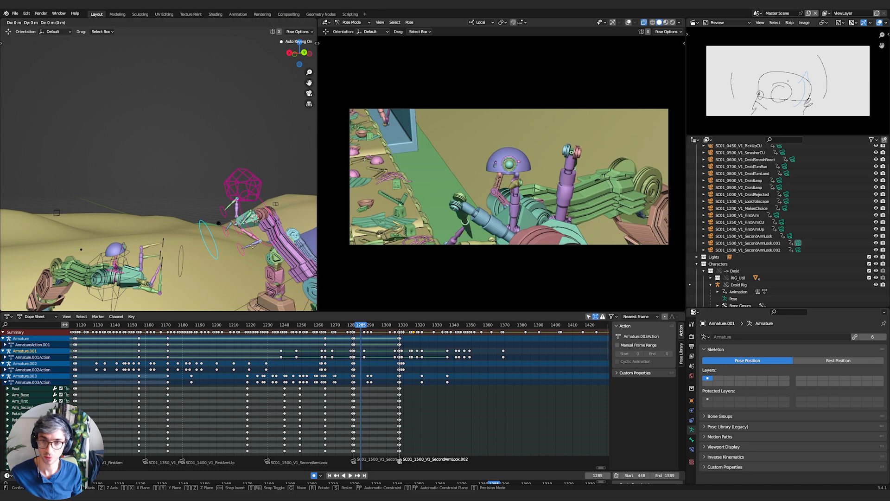
# At frame 1285, move the ring-shaped control in front of the raised hand about 0.87 m along local Y and about 0.6 m along local Z
pyautogui.press('y')
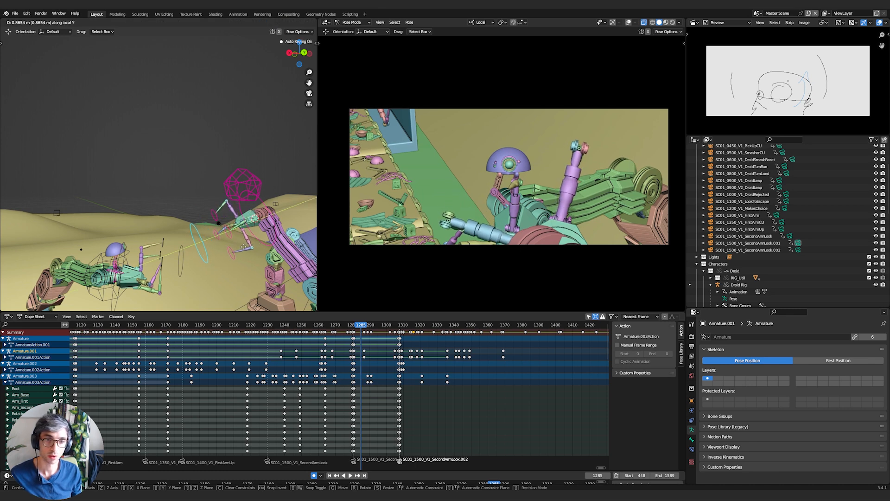
pyautogui.click(243, 247)
pyautogui.press('g')
pyautogui.press('z')
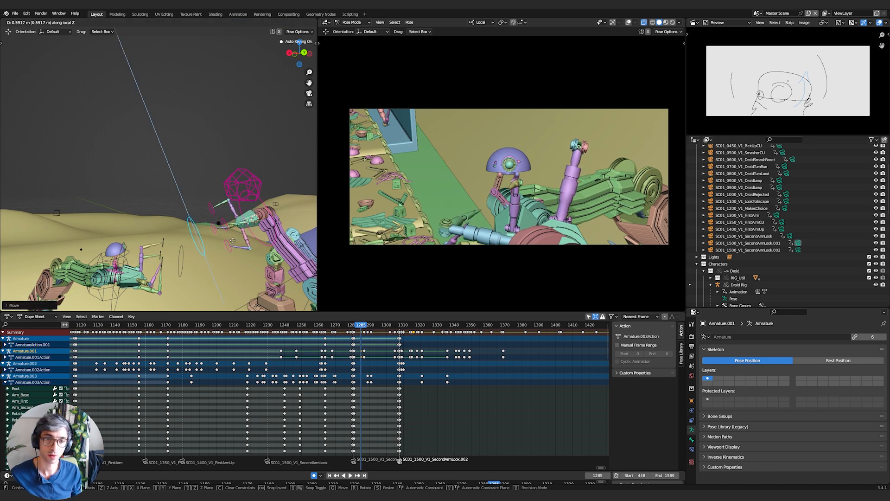
pyautogui.click(234, 243)
# Play back the second-arm shots repeatedly from around frame 1246 to check the hand's motion and the camera cuts
pyautogui.moveTo(359, 328); pyautogui.dragTo(303, 334)
pyautogui.press('space')
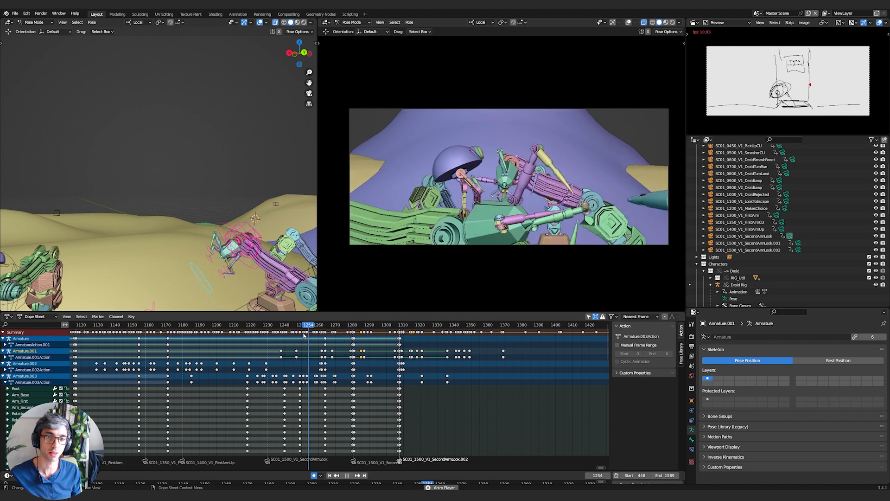
pyautogui.press('space')
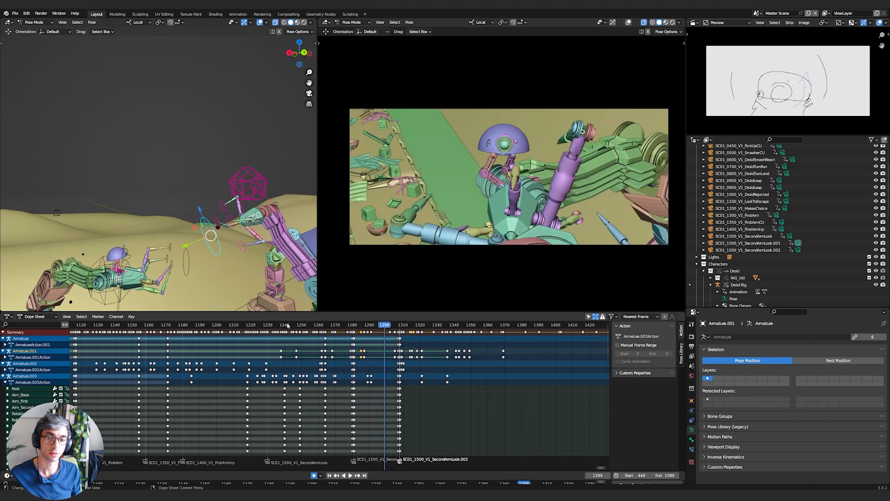
pyautogui.click(296, 327)
pyautogui.press('space')
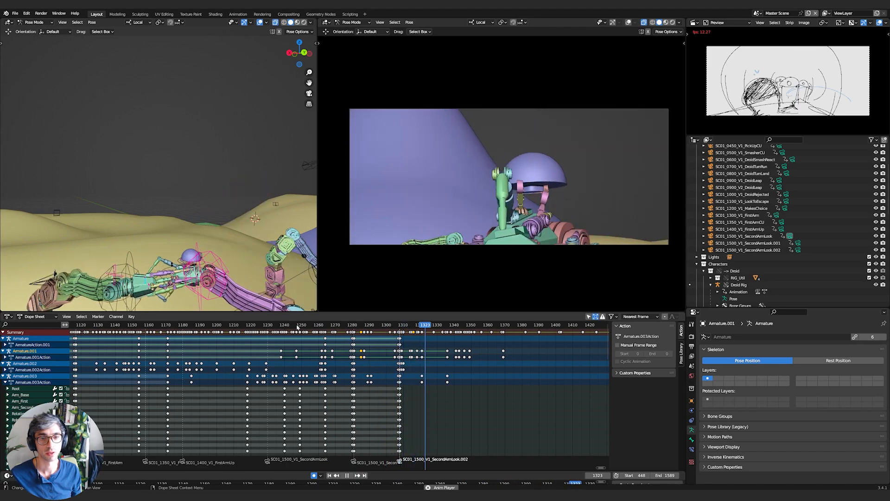
pyautogui.click(296, 327)
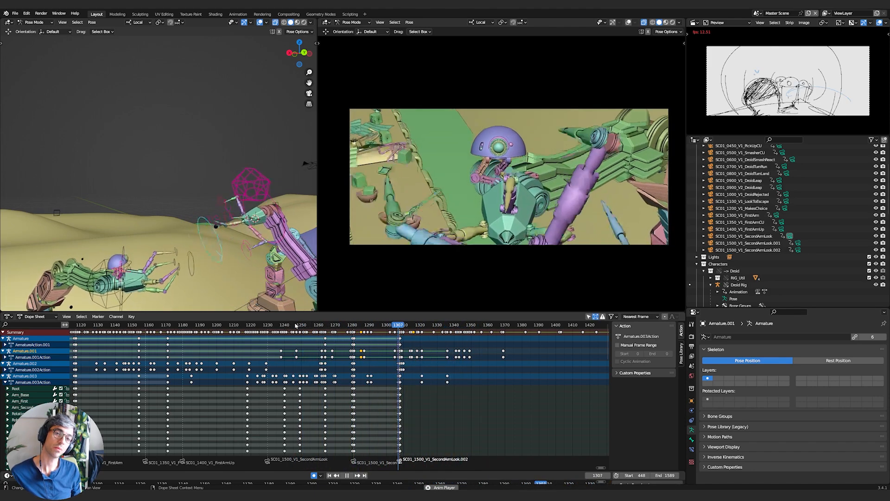
pyautogui.click(296, 326)
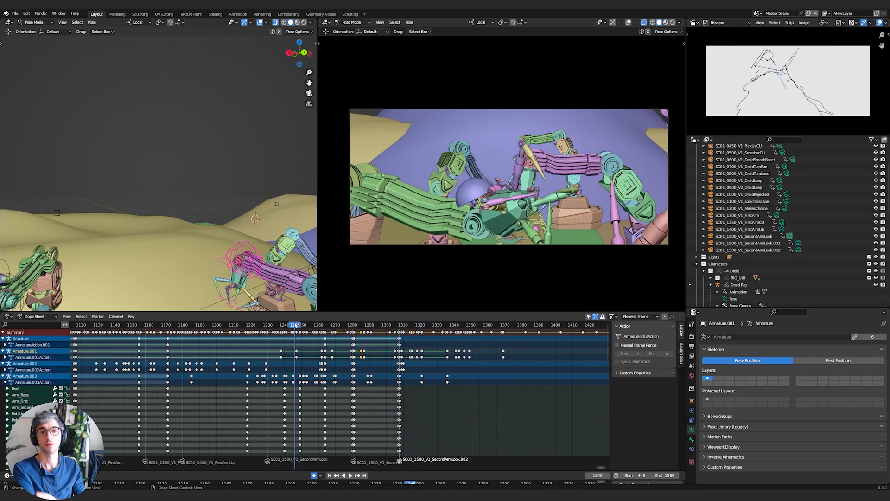
pyautogui.press('space')
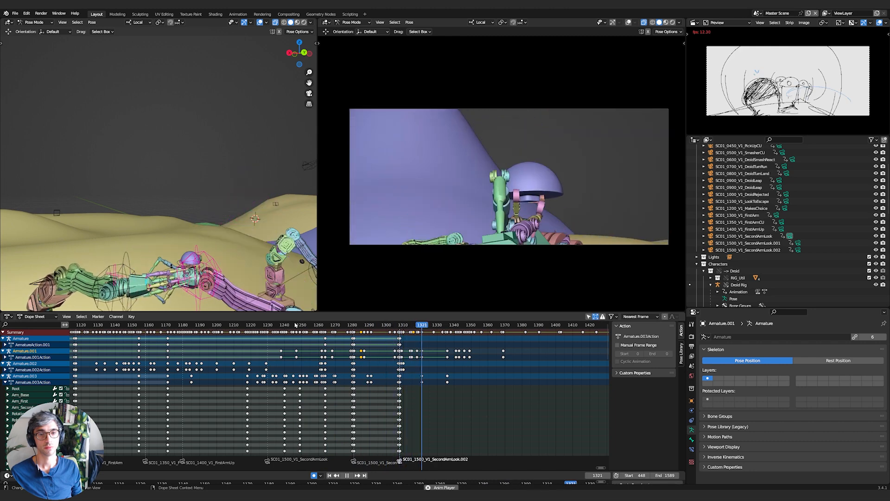
# At frame 1311, return to Object Mode and select the active SC01_1500_V1_SecondArmLook.002 camera
pyautogui.moveTo(400, 327)
pyautogui.mouseDown()
pyautogui.moveTo(411, 327)
pyautogui.moveTo(398, 331)
pyautogui.moveTo(406, 333)
pyautogui.mouseUp()
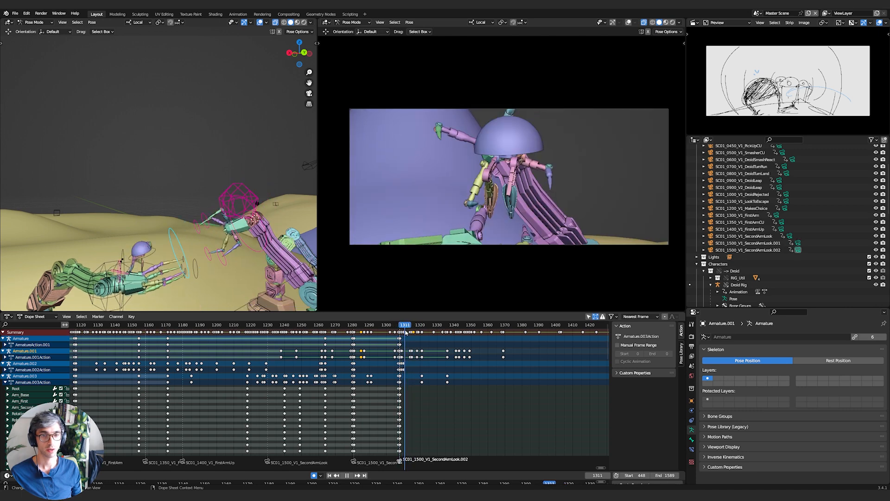
pyautogui.click(515, 187)
pyautogui.press('q')
pyautogui.click(511, 194)
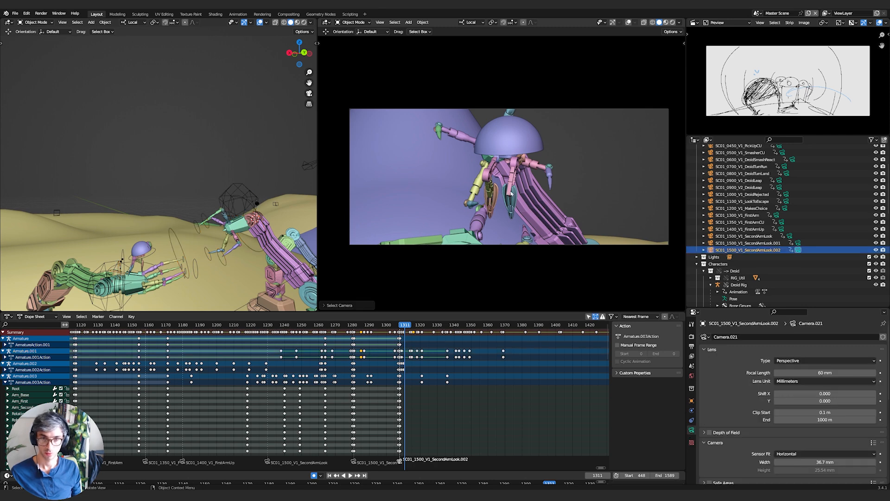
pyautogui.rightClick(577, 190)
pyautogui.press('Escape')
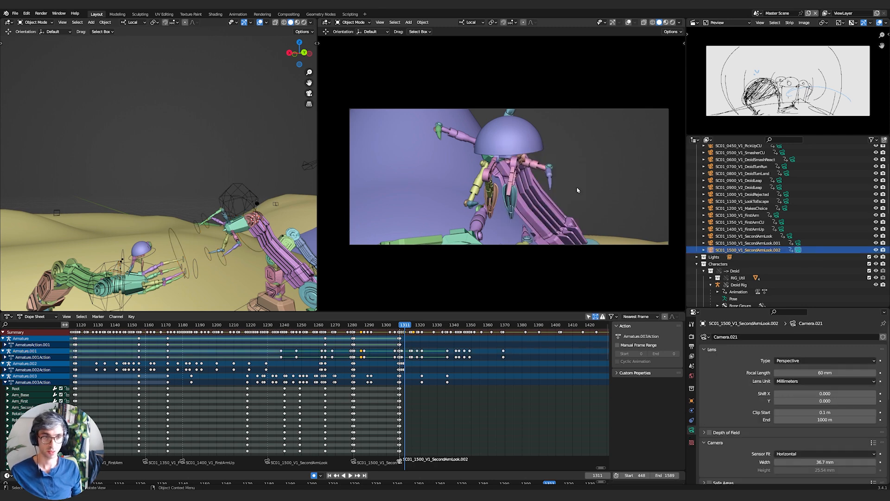
# Tilt the selected camera down at frame 1320 and back up around its local X axis at frame 1327 to follow the droid
pyautogui.press('space')
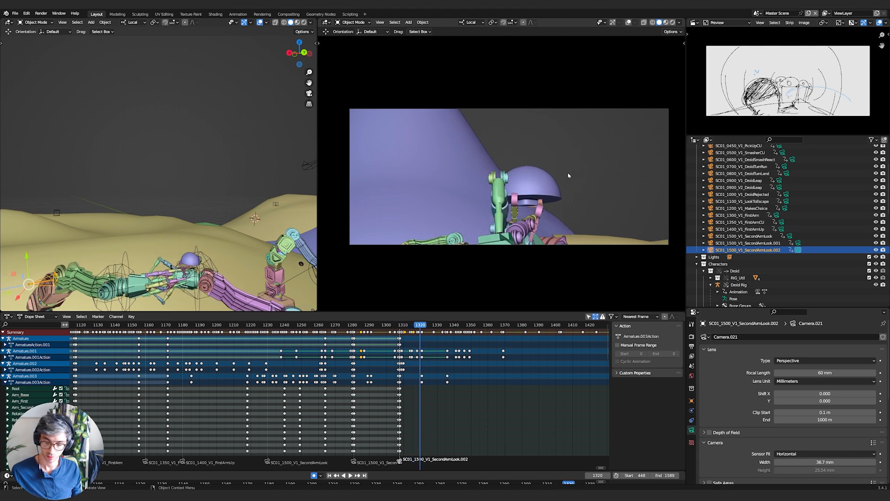
pyautogui.press('r')
pyautogui.click(570, 183)
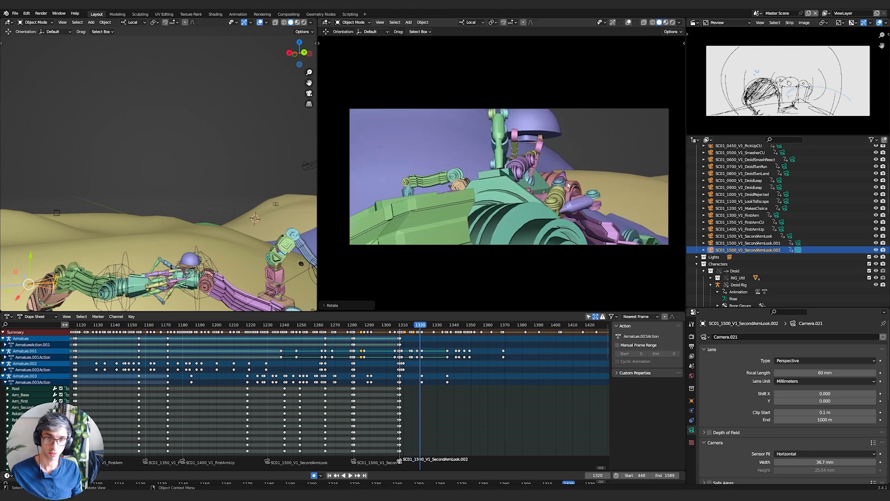
pyautogui.moveTo(418, 325); pyautogui.dragTo(436, 323)
pyautogui.press('r')
pyautogui.press('x')
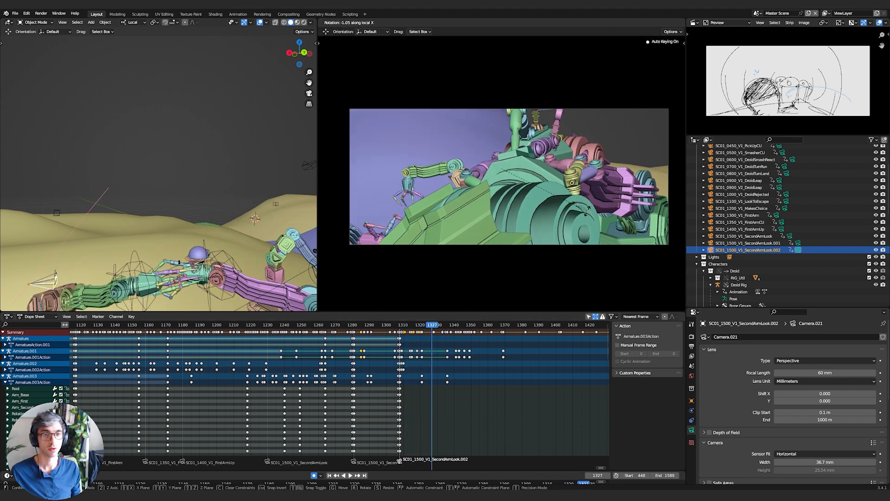
pyautogui.click(586, 218)
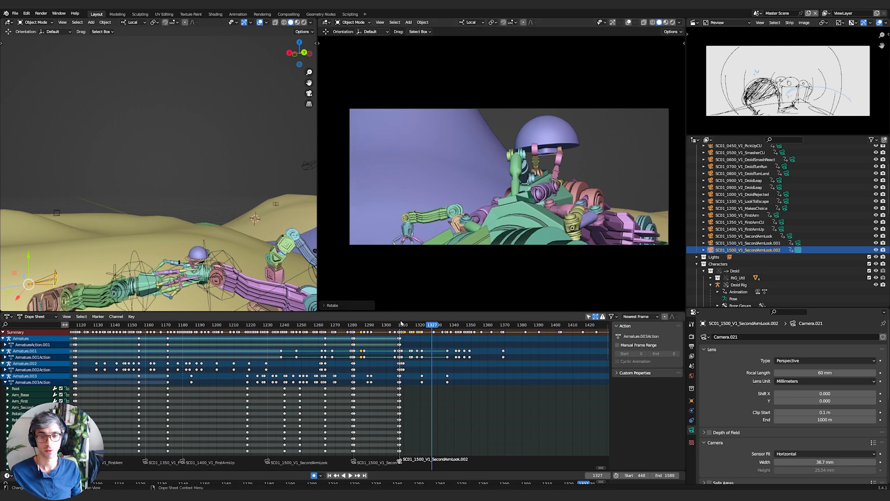
# Replay the cut into the follow-up camera around frame 1308 to check its tilt against the droid's movement
pyautogui.press('space')
pyautogui.click(401, 324)
pyautogui.click(397, 327)
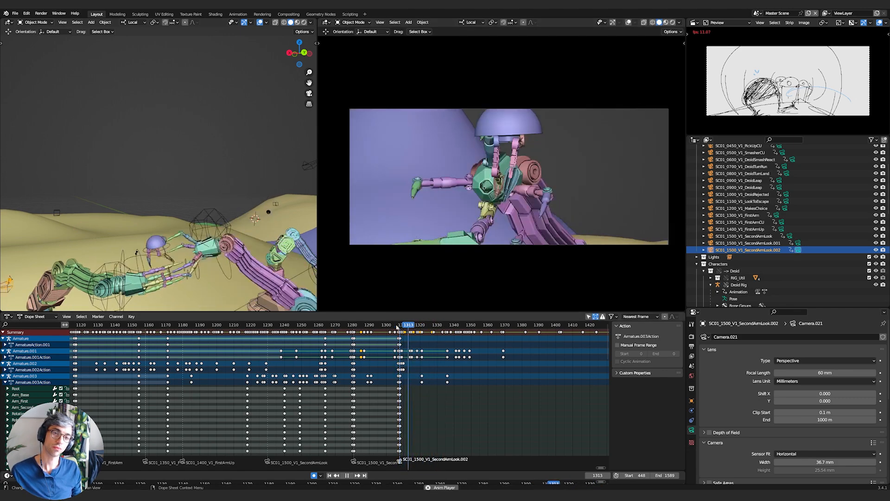
pyautogui.click(371, 326)
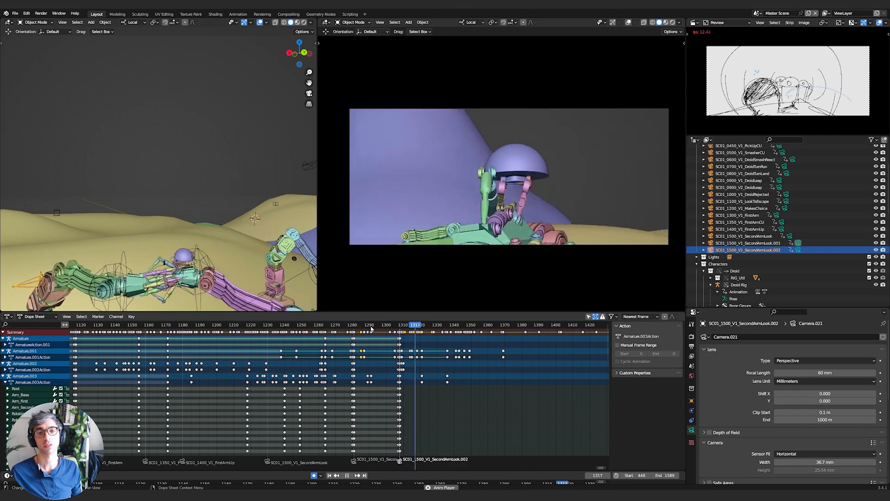
pyautogui.click(370, 327)
pyautogui.press('space')
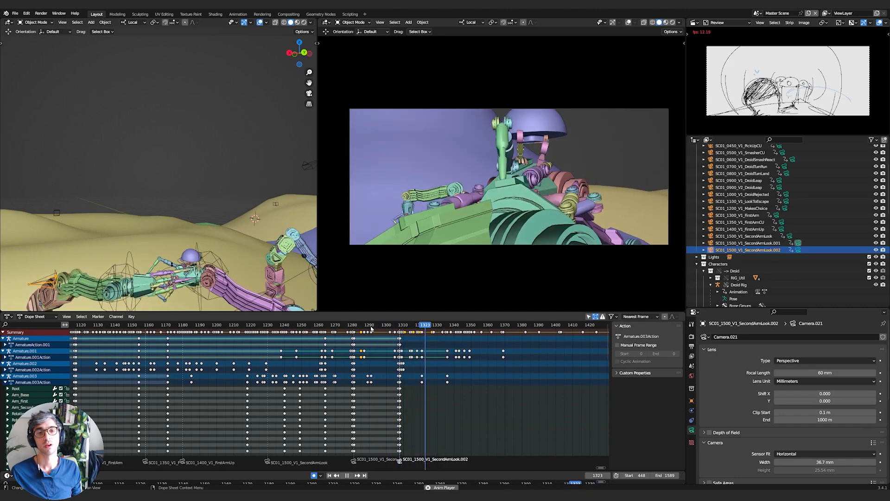
# In the Graph Editor, delete the SC01_1500_V1_SecondArmLook.002 camera's X Euler Rotation keyframe at frame 1320
pyautogui.hotkey('ctrl', 'Tab')
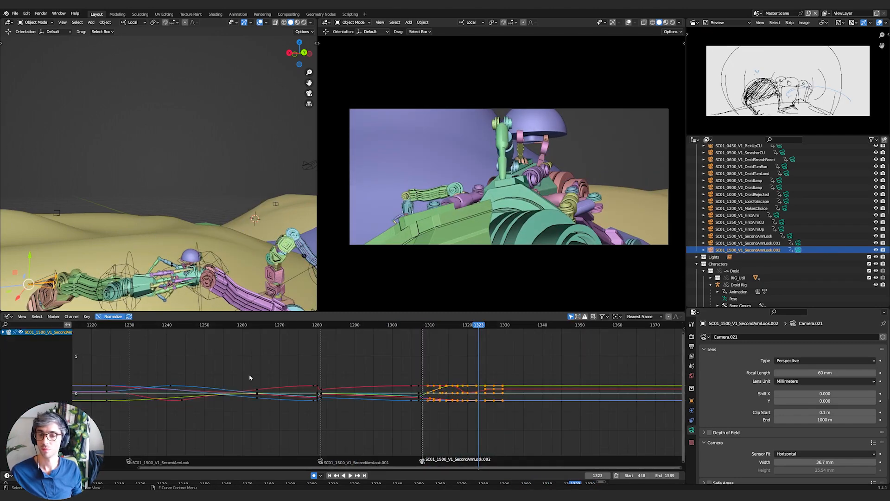
pyautogui.moveTo(537, 392)
pyautogui.keyDown('ctrl'); pyautogui.mouseDown(button='middle')
pyautogui.moveTo(498, 389)
pyautogui.moveTo(551, 393)
pyautogui.mouseUp(button='middle'); pyautogui.keyUp('ctrl')
pyautogui.moveTo(556, 359); pyautogui.dragTo(473, 354, button='middle')
pyautogui.click(473, 353)
pyautogui.moveTo(483, 328); pyautogui.dragTo(453, 346)
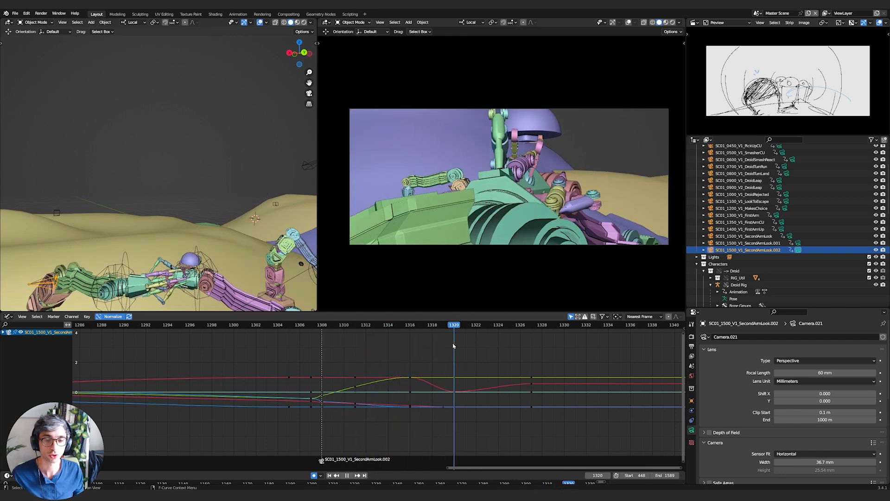
pyautogui.press('ctrl+KP_Add')
pyautogui.click(29, 351)
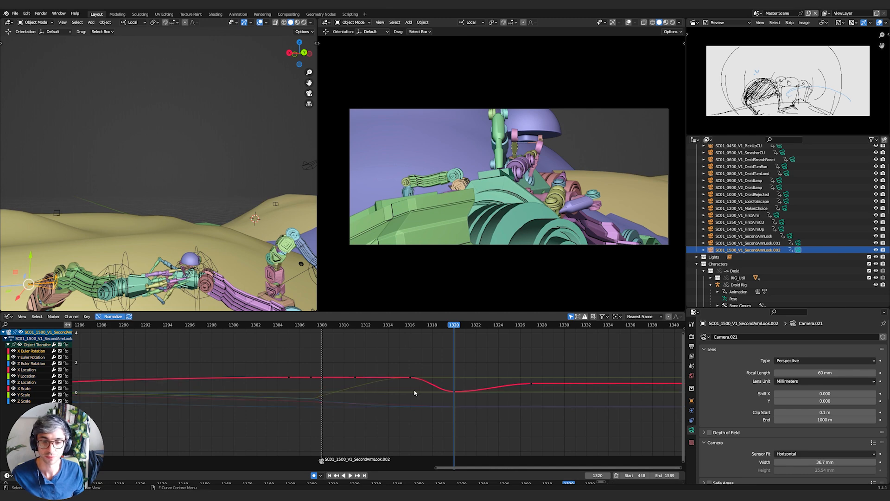
pyautogui.press('Delete')
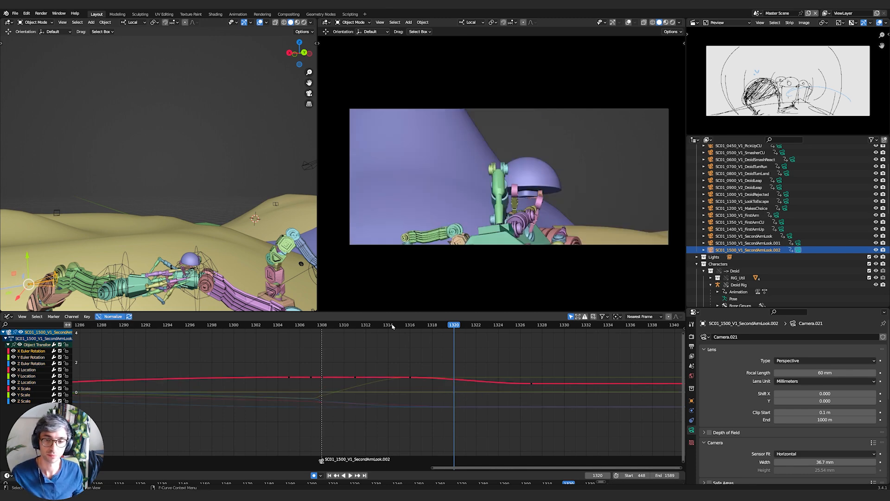
# Replay the cut into the follow-up camera around frame 1308 to check the smoothed tilt against the droid's movement
pyautogui.press('space')
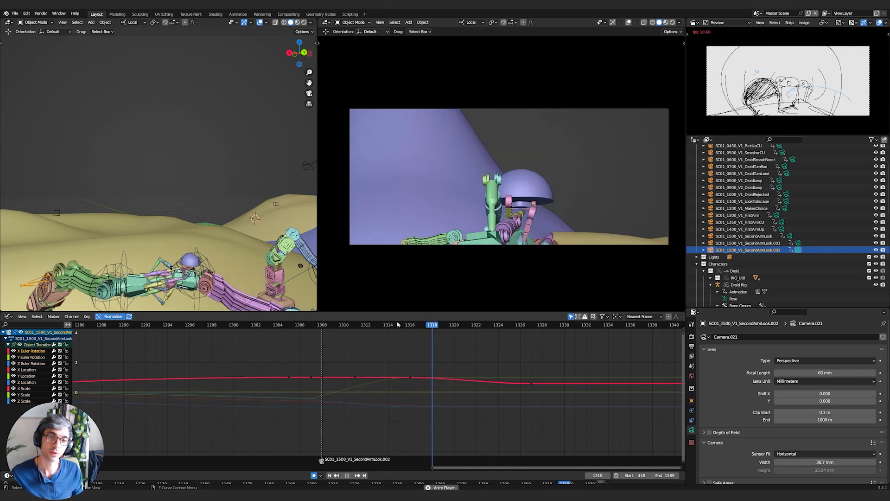
pyautogui.click(316, 323)
pyautogui.click(253, 326)
pyautogui.press('space')
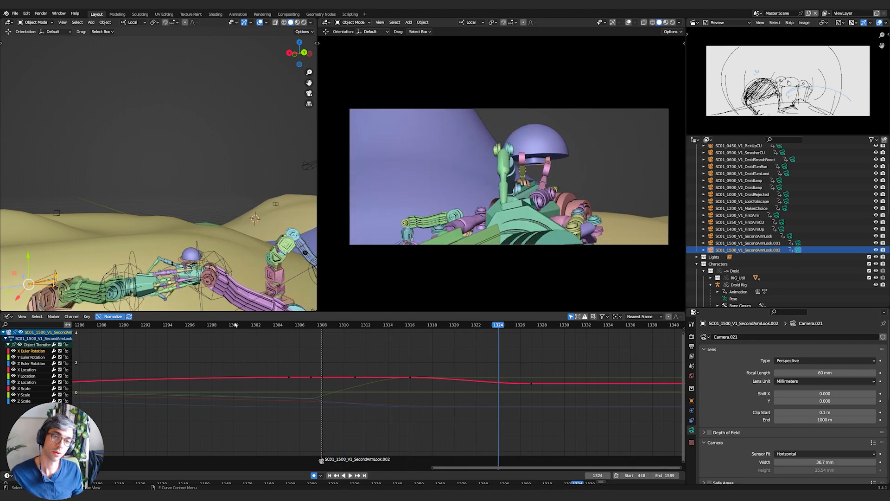
pyautogui.click(169, 325)
pyautogui.press('space')
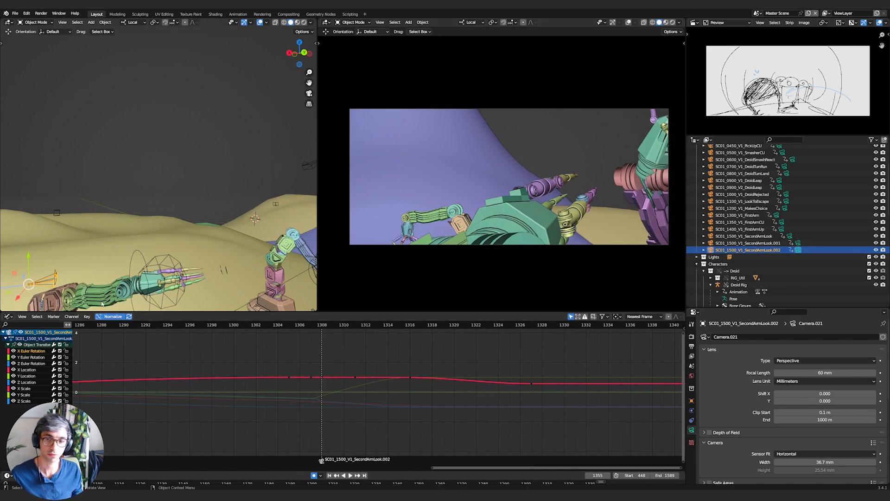
pyautogui.click(297, 325)
pyautogui.press('space')
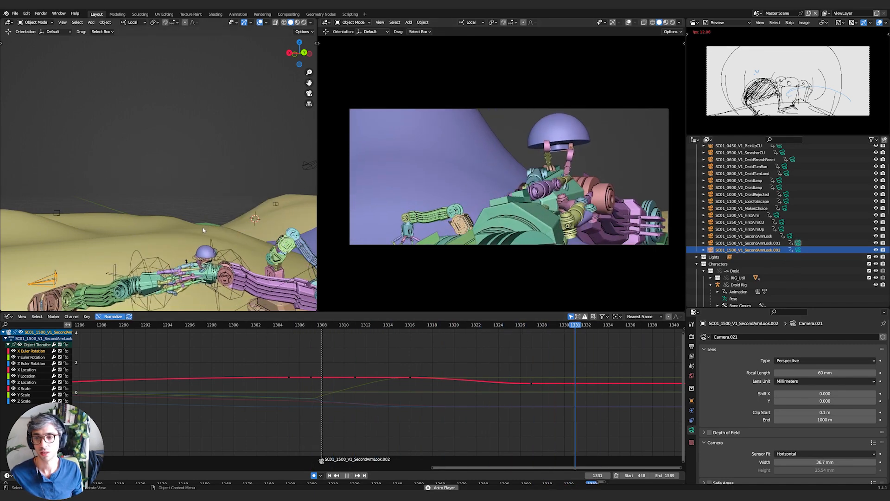
# Play back the second-arm shots while viewing the arms and droid from another side in the 3D viewport
pyautogui.scroll(-1, 179, 238)
pyautogui.press('space')
pyautogui.press('space')
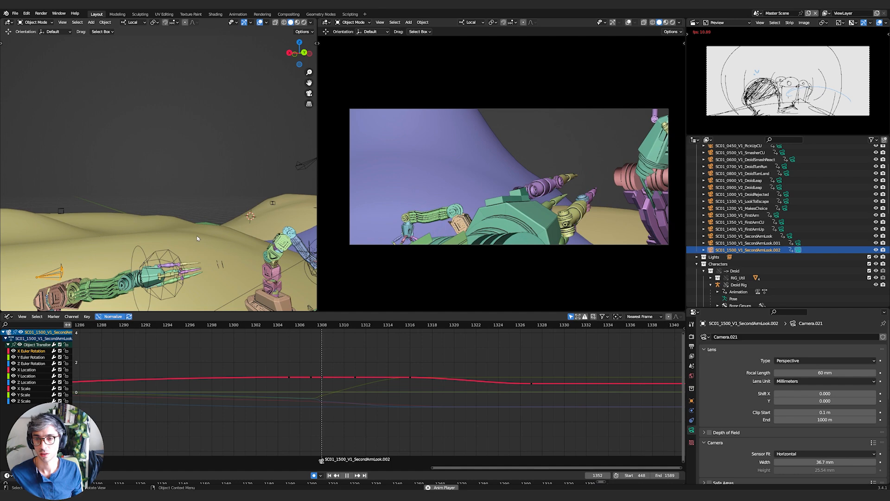
pyautogui.press('space')
pyautogui.scroll(-1, 186, 238)
pyautogui.moveTo(182, 241)
pyautogui.keyDown('shift'); pyautogui.mouseDown(button='middle')
pyautogui.moveTo(147, 239)
pyautogui.moveTo(193, 243)
pyautogui.moveTo(182, 235)
pyautogui.mouseUp(button='middle'); pyautogui.keyUp('shift')
pyautogui.press('space')
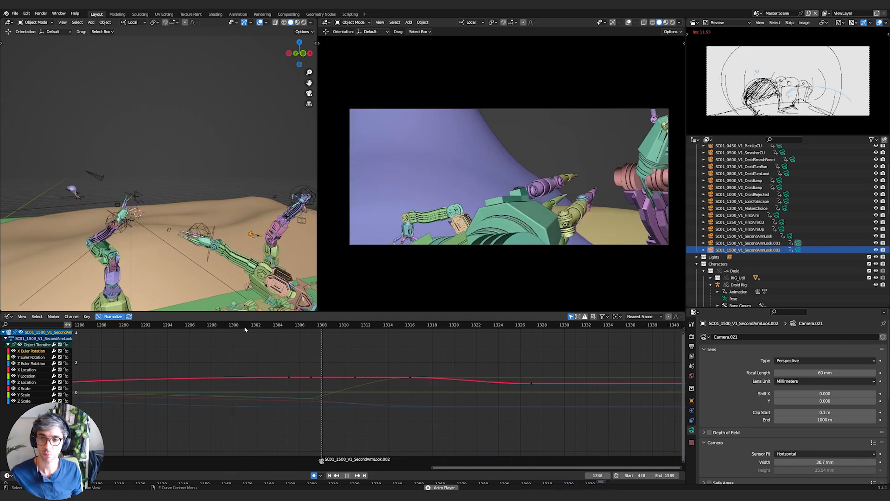
pyautogui.scroll(-5, 295, 359)
pyautogui.scroll(-1, 324, 348)
pyautogui.moveTo(344, 357)
pyautogui.mouseDown(button='middle')
pyautogui.moveTo(399, 355)
pyautogui.moveTo(353, 345)
pyautogui.mouseUp(button='middle')
pyautogui.click(188, 325)
pyautogui.press('space')
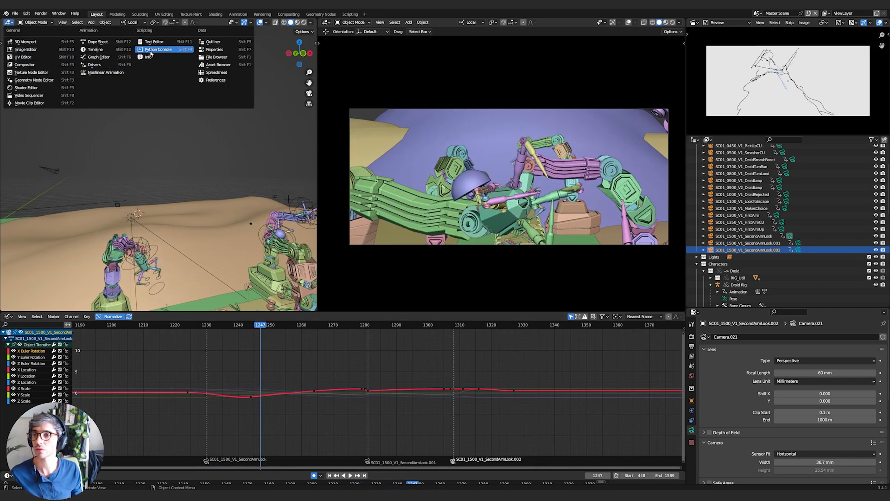
# Change the free 3D viewport and the storyboard preview area to empty Text Editors, leaving only the camera view for playback
pyautogui.click(153, 42)
pyautogui.scroll(-7, 290, 366)
pyautogui.moveTo(311, 353); pyautogui.dragTo(416, 358, button='middle')
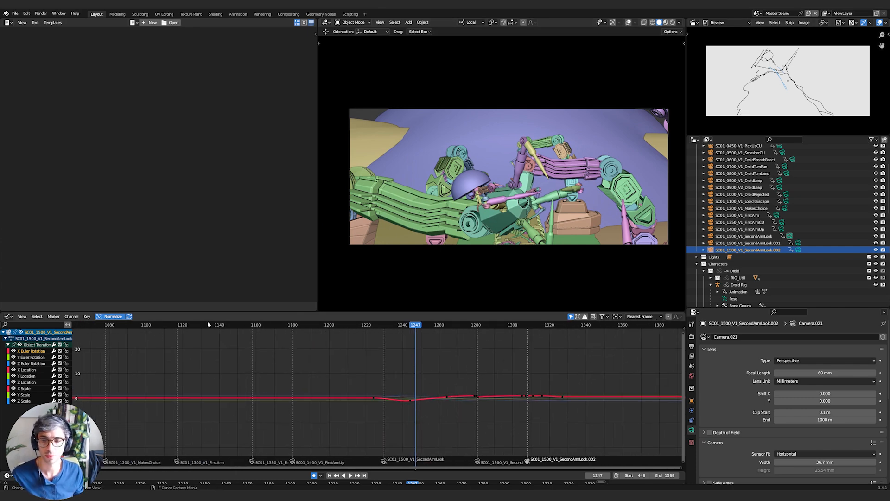
pyautogui.click(310, 327)
pyautogui.press('space')
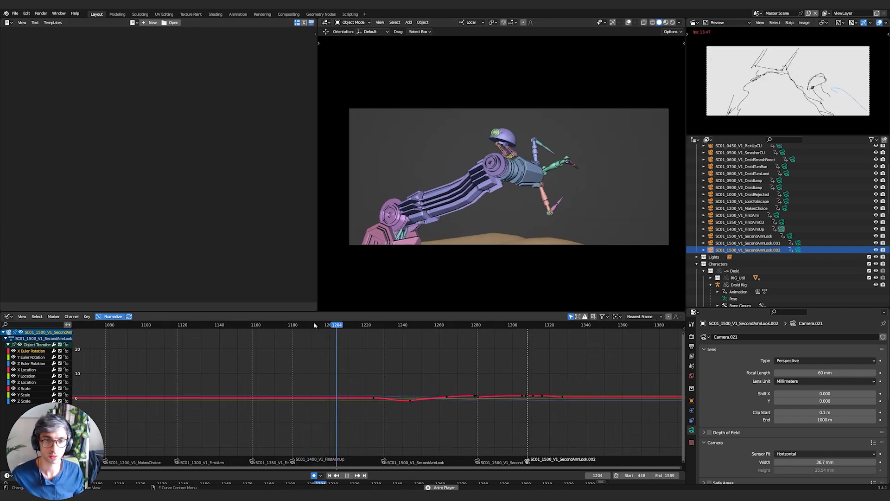
pyautogui.click(694, 23)
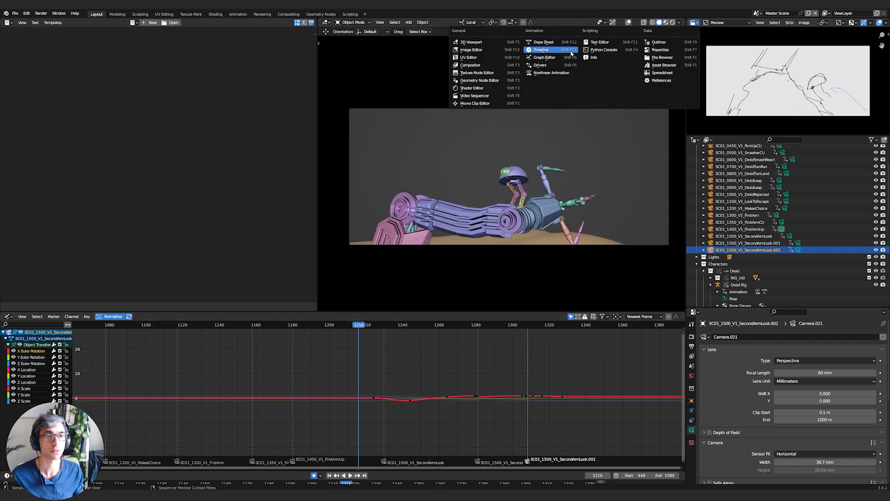
pyautogui.click(599, 42)
# Play the sequence from the first-arm shots and scrub to frame 1284, checking the cut between second-arm cameras
pyautogui.click(267, 327)
pyautogui.press('space')
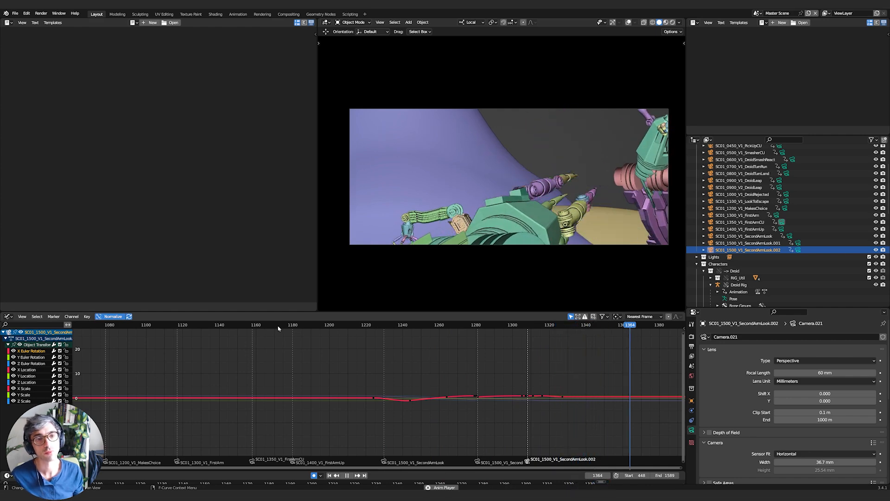
pyautogui.moveTo(389, 328); pyautogui.dragTo(375, 329)
pyautogui.moveTo(310, 332); pyautogui.dragTo(470, 333)
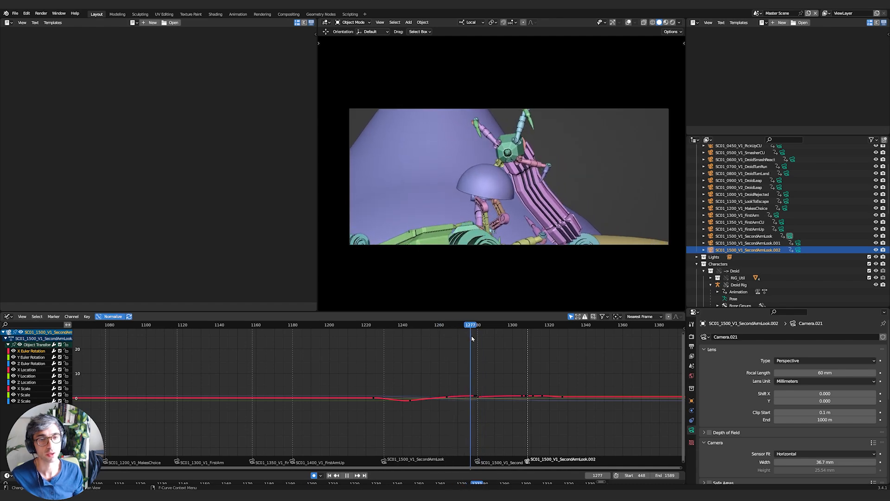
pyautogui.moveTo(475, 338); pyautogui.dragTo(484, 343)
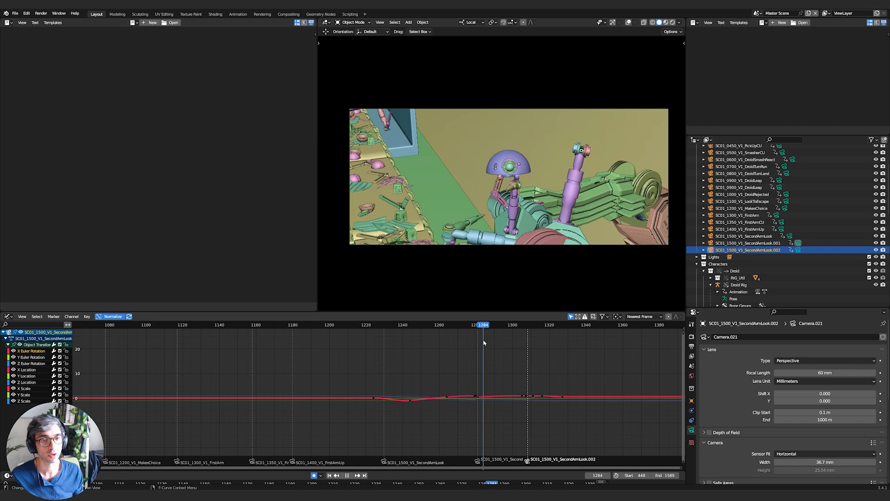
# Restore the free 3D viewport and enter Pose Mode on the Armature.001 arm rig with all its bones selected
pyautogui.click(7, 23)
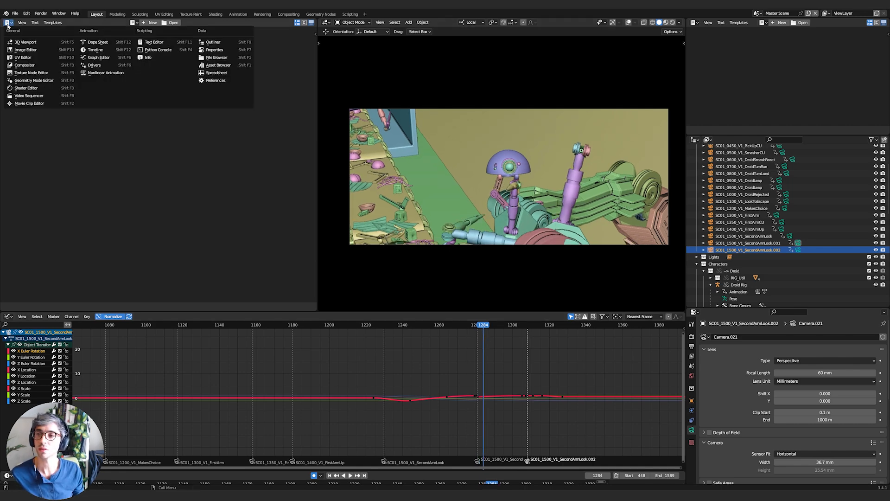
pyautogui.click(22, 43)
pyautogui.click(179, 233)
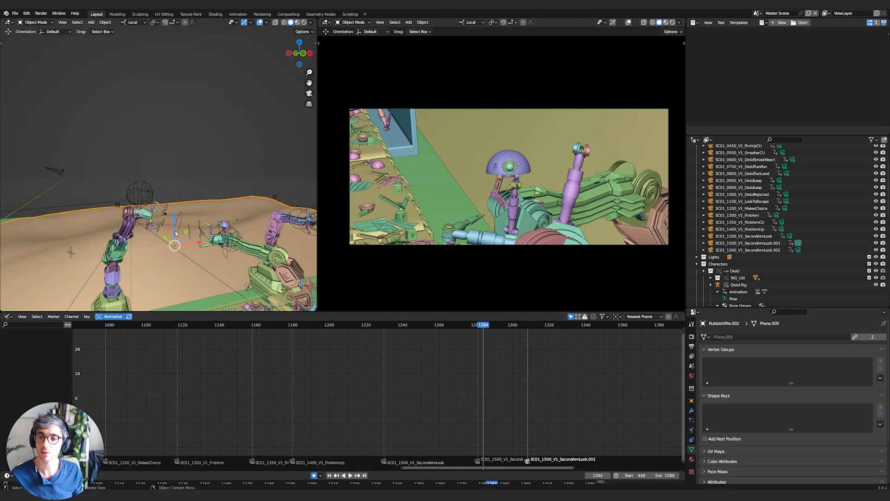
pyautogui.click(177, 233)
pyautogui.press('Tab')
pyautogui.moveTo(200, 259); pyautogui.dragTo(238, 292, button='middle')
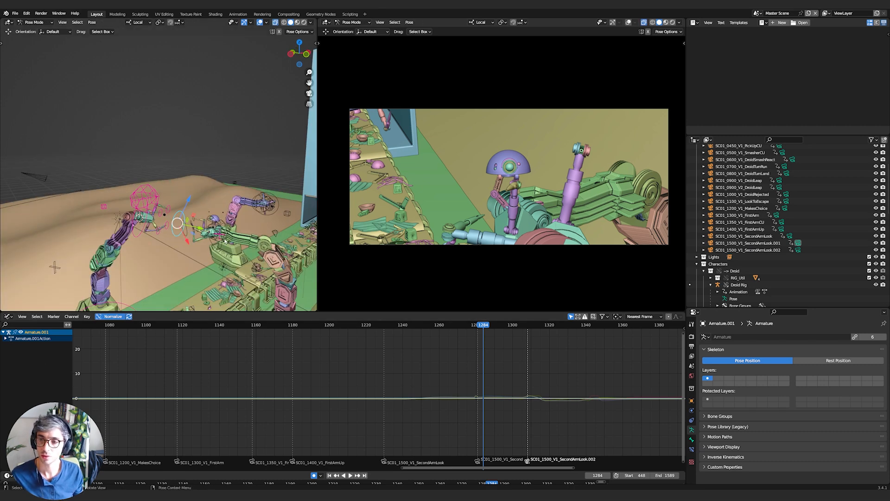
pyautogui.press('Tab')
pyautogui.moveTo(213, 247); pyautogui.dragTo(196, 236, button='middle')
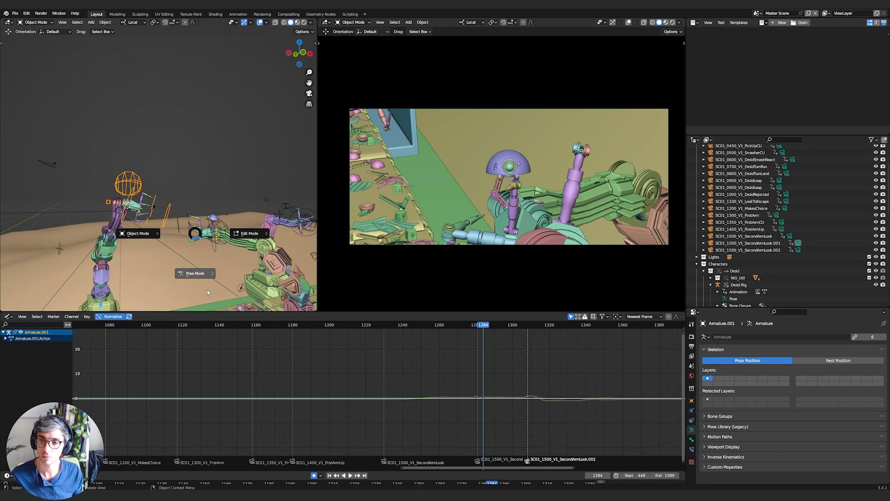
pyautogui.click(207, 280)
pyautogui.press('a')
# Examine Armature.001's animation curves and replay the shot around the frame 1281 cut, looking for a jump in the arm's motion
pyautogui.keyDown('ctrl'); pyautogui.moveTo(521, 387); pyautogui.dragTo(334, 361, button='middle'); pyautogui.keyUp('ctrl')
pyautogui.moveTo(236, 369); pyautogui.dragTo(520, 371, button='middle')
pyautogui.press('Left')
pyautogui.press('Left')
pyautogui.press('Left')
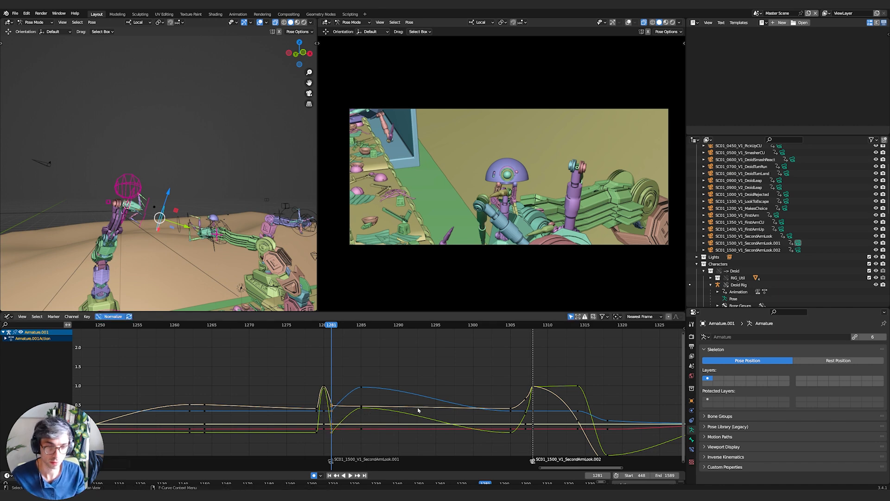
pyautogui.press('Right')
pyautogui.press('Right')
pyautogui.press('Right')
pyautogui.press('Right')
pyautogui.press('Right')
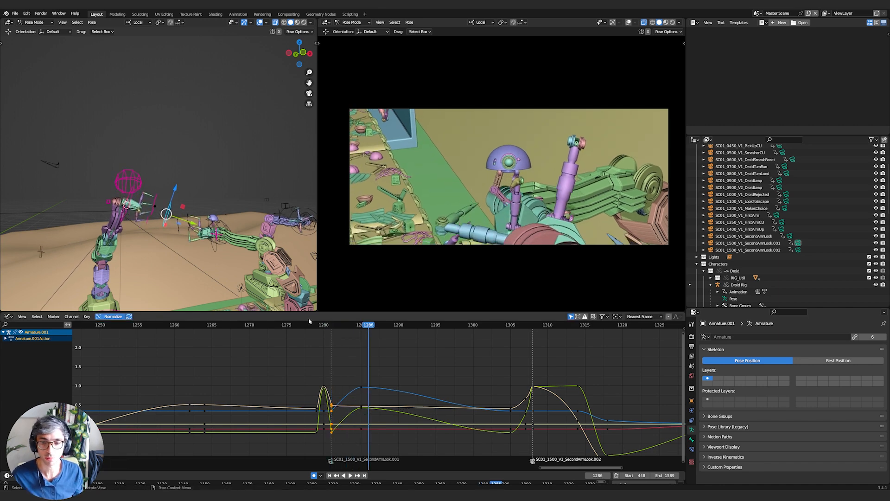
pyautogui.click(286, 325)
pyautogui.press('space')
pyautogui.press('space')
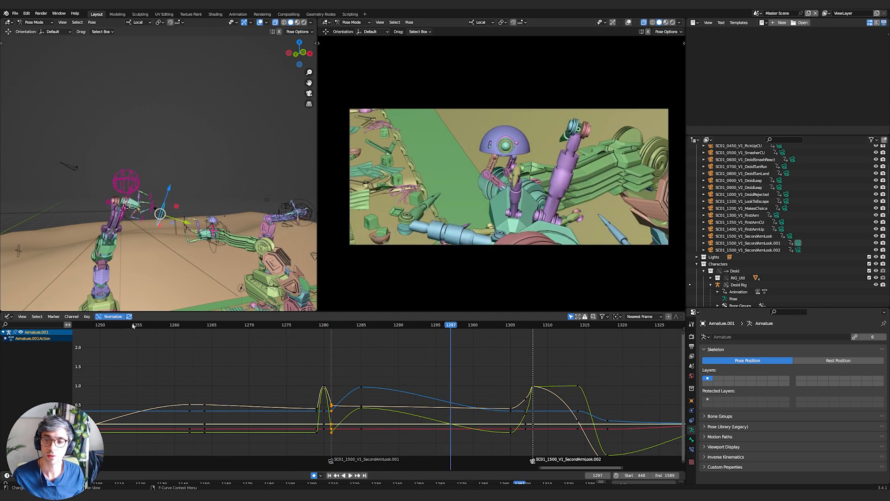
pyautogui.click(134, 325)
pyautogui.press('space')
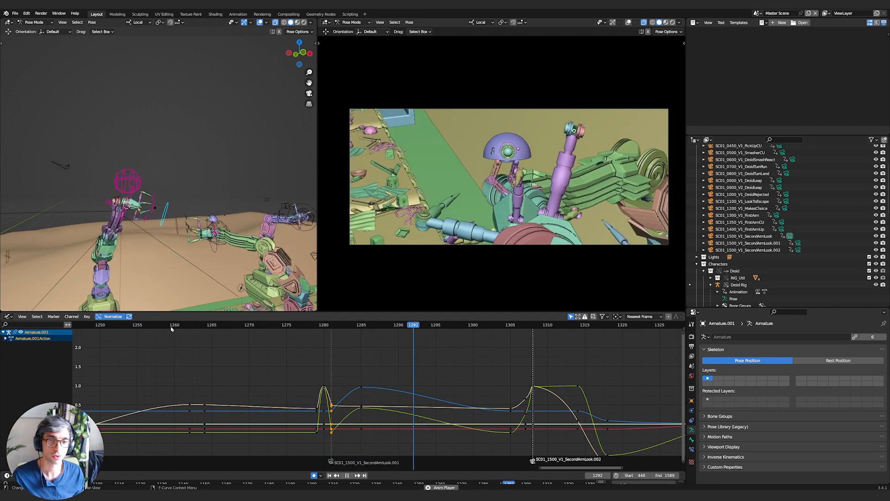
pyautogui.press('space')
# Delete Armature.001's spiking keyframes at frame 1280 and replay the cut to check the arm's motion
pyautogui.moveTo(318, 325)
pyautogui.mouseDown()
pyautogui.moveTo(338, 326)
pyautogui.moveTo(318, 331)
pyautogui.mouseUp()
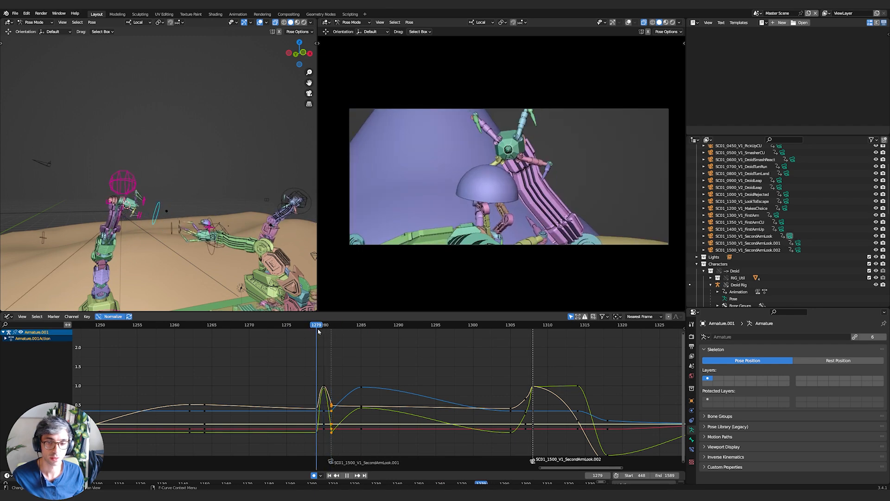
pyautogui.moveTo(316, 369); pyautogui.dragTo(324, 453)
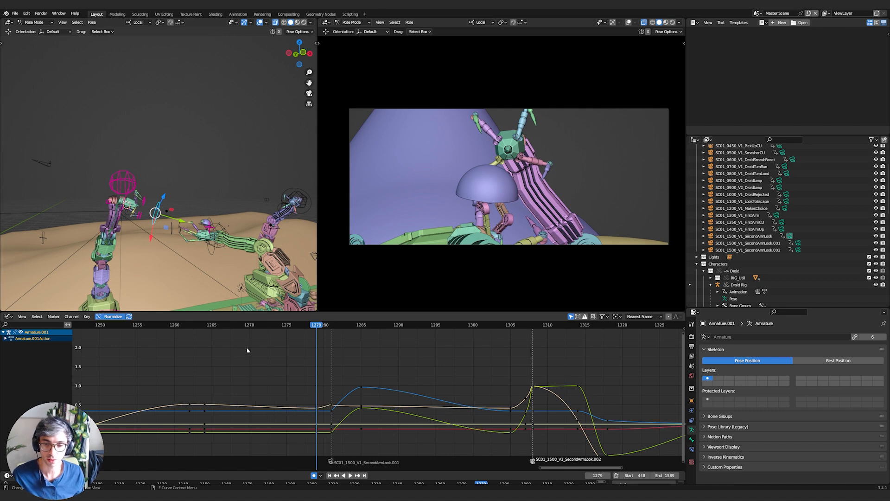
pyautogui.press('space')
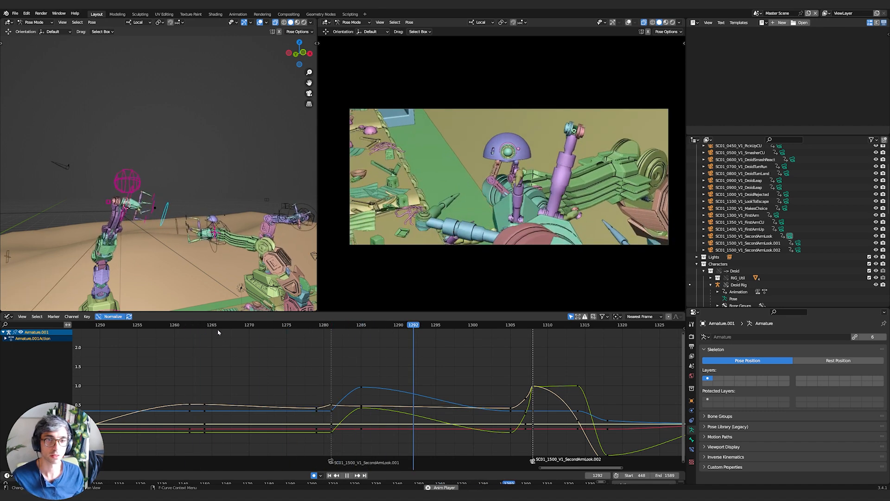
pyautogui.press('space')
pyautogui.click(162, 325)
pyautogui.press('space')
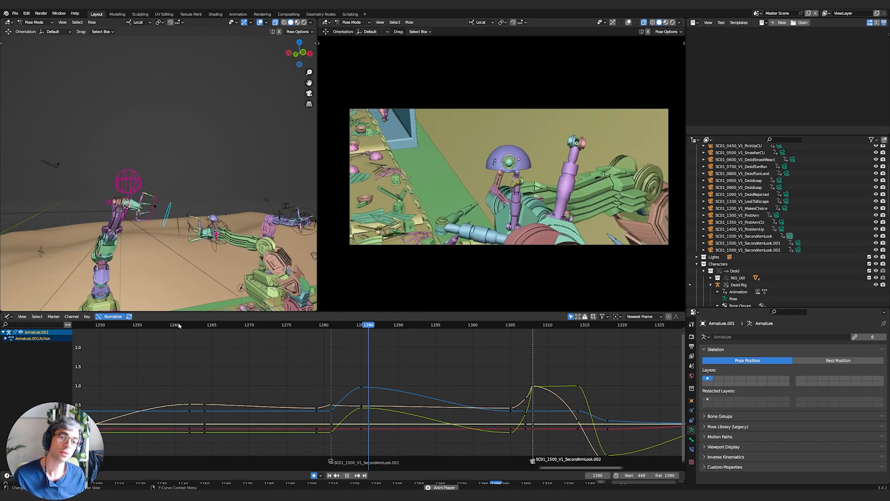
pyautogui.press('space')
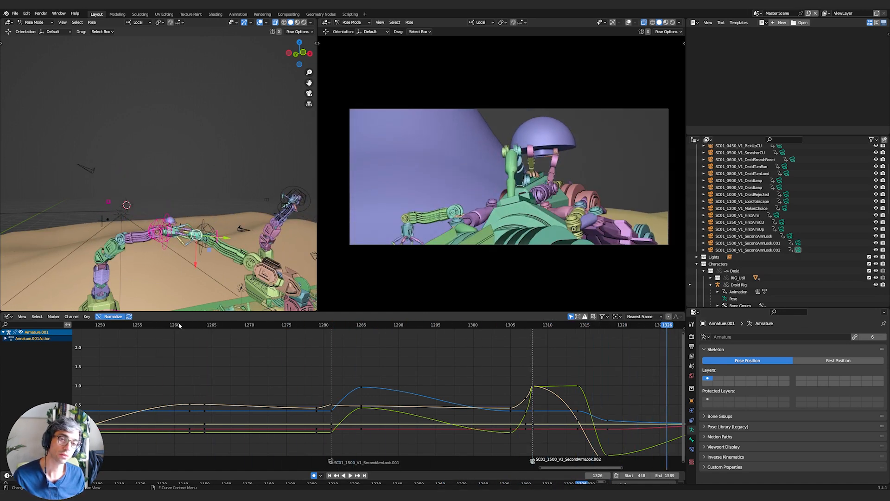
# At frame 1321, duplicate the SC01_1500_V1_SecondArmLook.002 camera in place and bind the copy to a marker as the active camera
pyautogui.click(626, 327)
pyautogui.press('space')
pyautogui.click(774, 249)
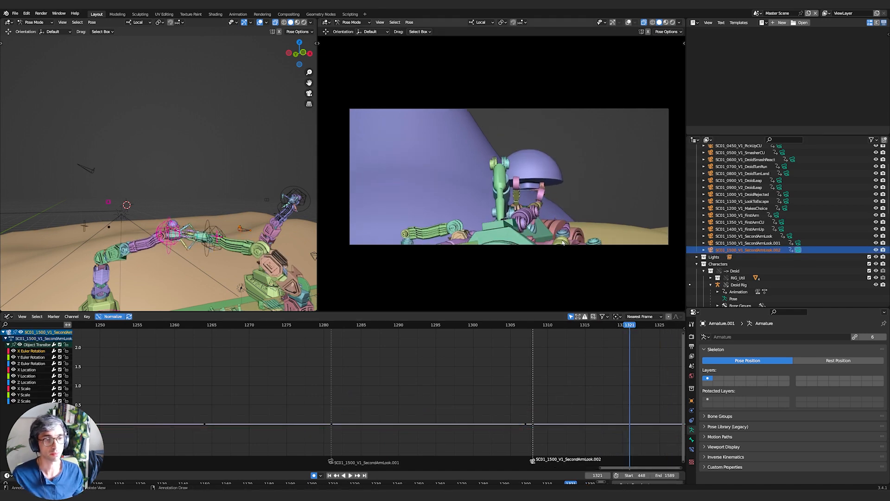
pyautogui.click(473, 216)
pyautogui.click(743, 251)
pyautogui.hotkey('shift', 'd')
pyautogui.rightClick(649, 241)
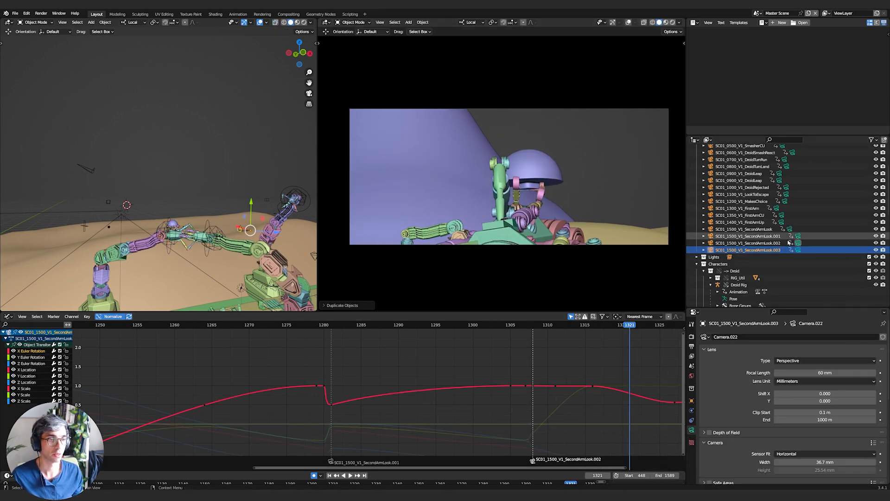
pyautogui.click(798, 251)
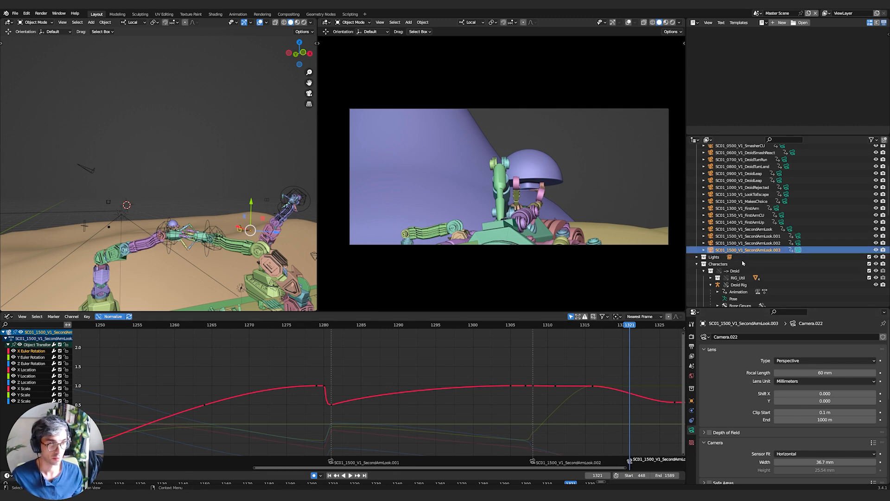
# Delete the new camera's X Euler Rotation channel, tilt it down to reframe the droid at frame 1321, and scrub back before the cut
pyautogui.press('Delete')
pyautogui.moveTo(460, 194)
pyautogui.mouseDown(button='middle')
pyautogui.moveTo(482, 199)
pyautogui.moveTo(450, 200)
pyautogui.moveTo(464, 197)
pyautogui.mouseUp(button='middle')
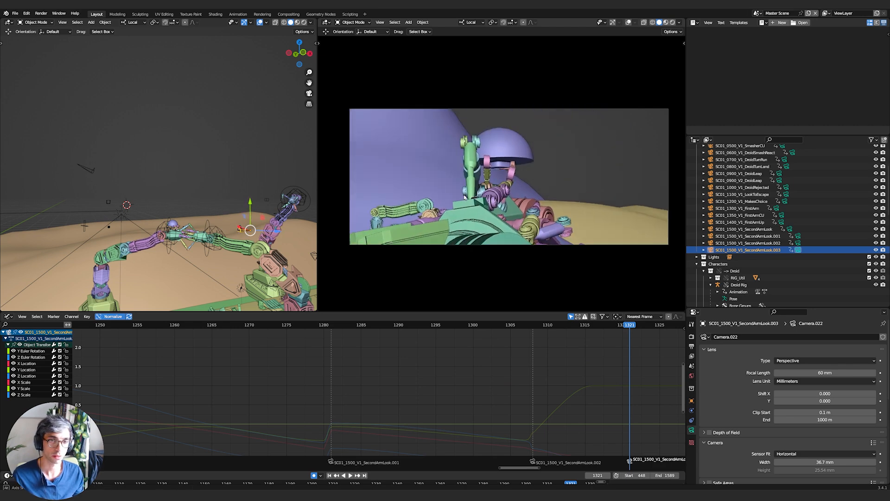
pyautogui.moveTo(602, 325); pyautogui.dragTo(515, 327)
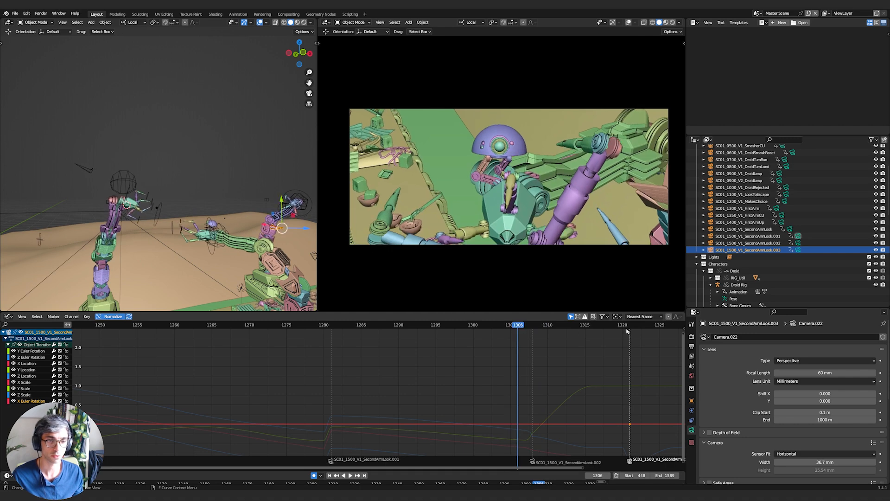
# Replay up to frame 1321, orbit the SC01_1500_V1_SecondArmLook.003 camera to a side view of the droid, and delete all its keyframes
pyautogui.press('space')
pyautogui.moveTo(488, 212); pyautogui.dragTo(634, 182, button='middle')
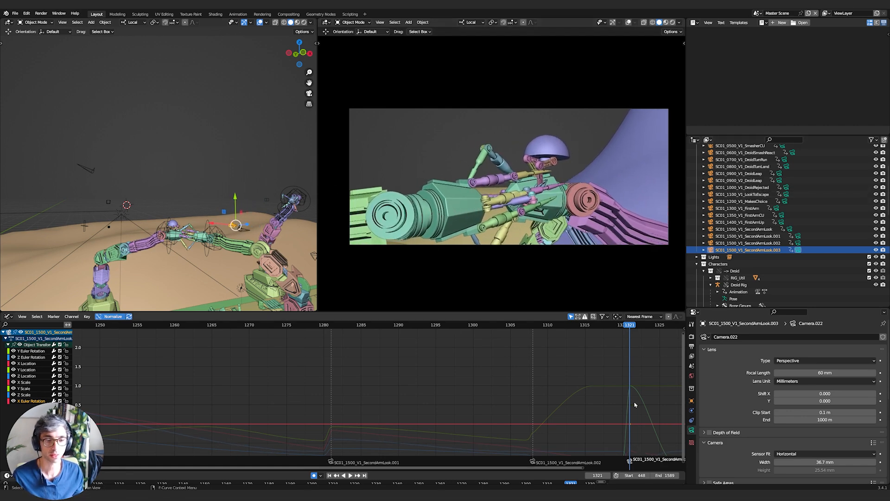
pyautogui.press('a')
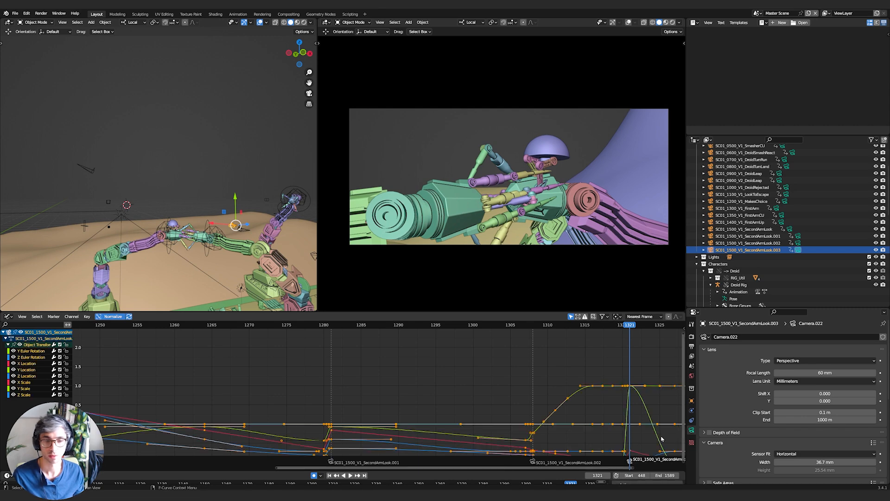
pyautogui.press('Delete')
pyautogui.moveTo(676, 392); pyautogui.dragTo(514, 362, button='middle')
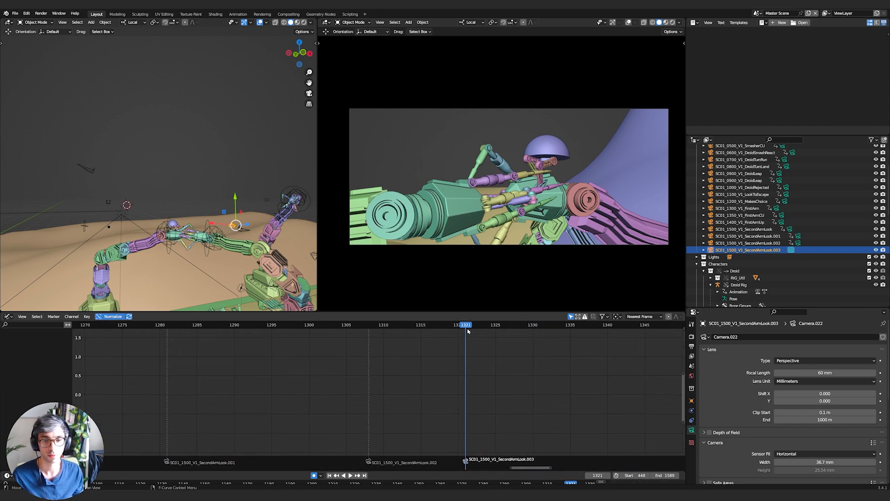
# Replay the shot past frame 1321, adjust the camera's framing at frame 1335, and set its focal length to 50 mm
pyautogui.press('space')
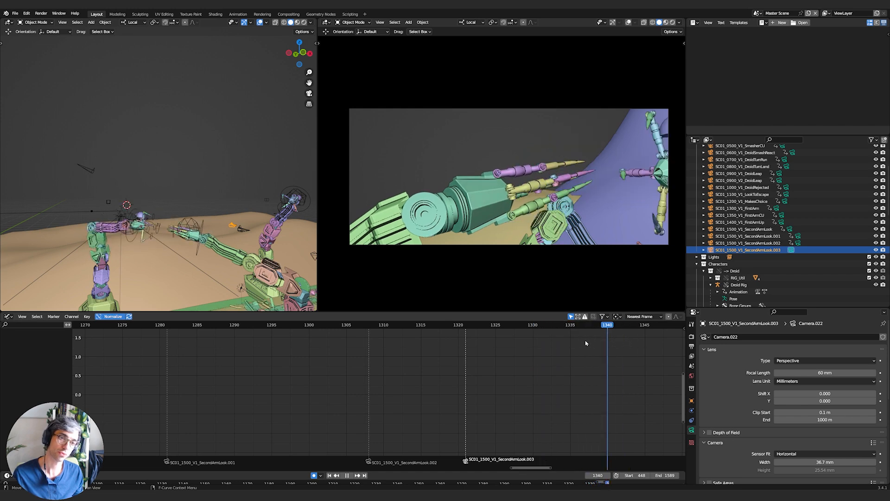
pyautogui.keyDown('shift'); pyautogui.moveTo(590, 342); pyautogui.dragTo(574, 341, button='right'); pyautogui.keyUp('shift')
pyautogui.keyDown('shift'); pyautogui.moveTo(602, 237); pyautogui.dragTo(629, 309, button='middle'); pyautogui.keyUp('shift')
pyautogui.write('50')
pyautogui.press('Return')
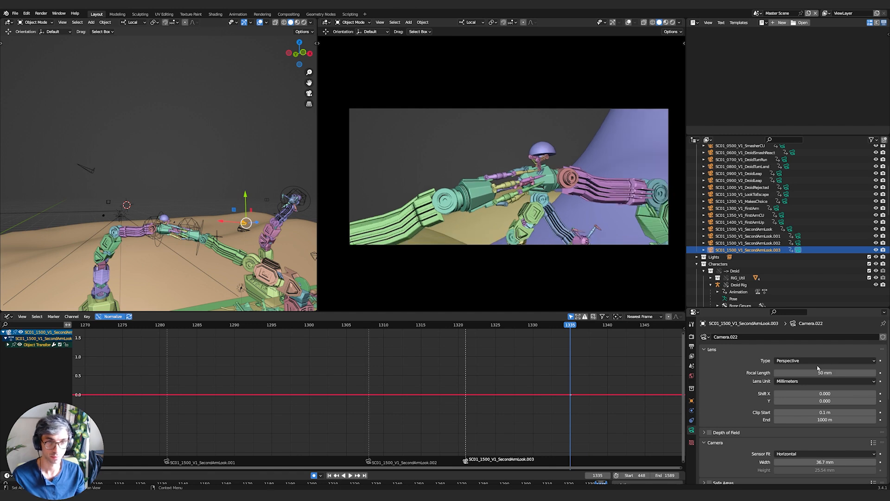
# Move the camera about 9.2 m along its local X, bring the droid's head back into frame, and delete the camera's new keyframes
pyautogui.moveTo(601, 227); pyautogui.dragTo(340, 212, button='middle')
pyautogui.press('g')
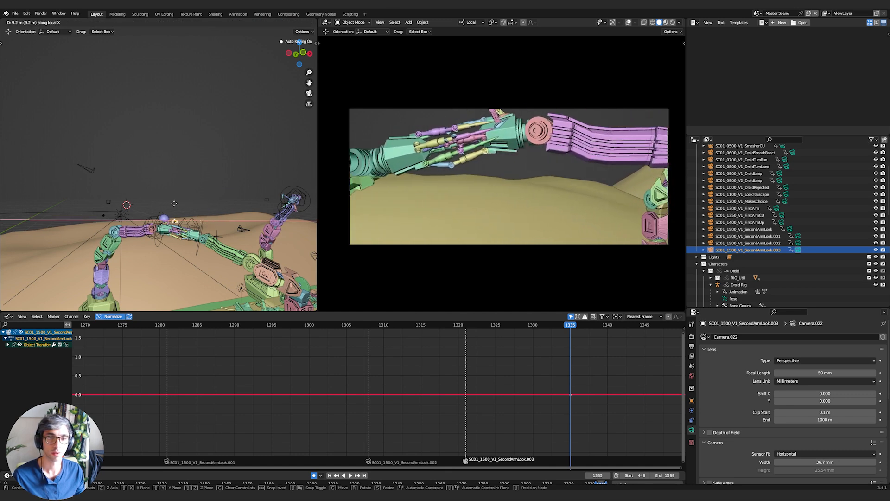
pyautogui.click(173, 194)
pyautogui.moveTo(474, 195); pyautogui.dragTo(485, 179, button='middle')
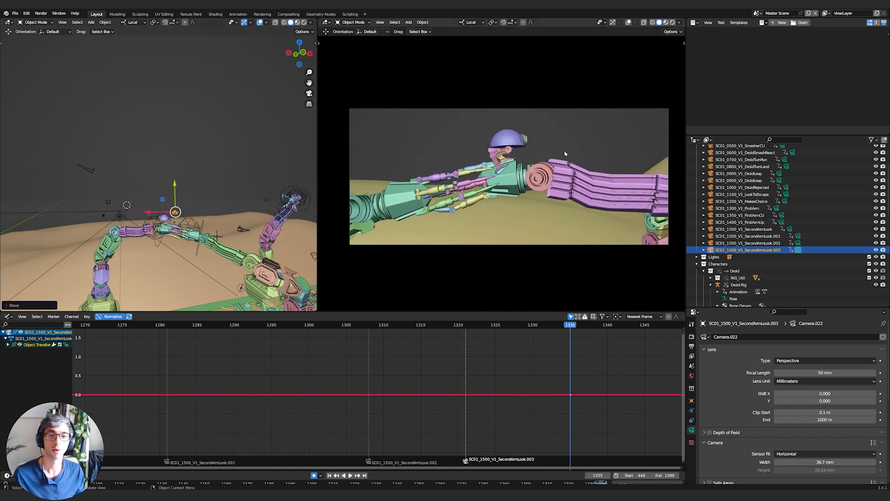
pyautogui.press('x')
pyautogui.click(562, 365)
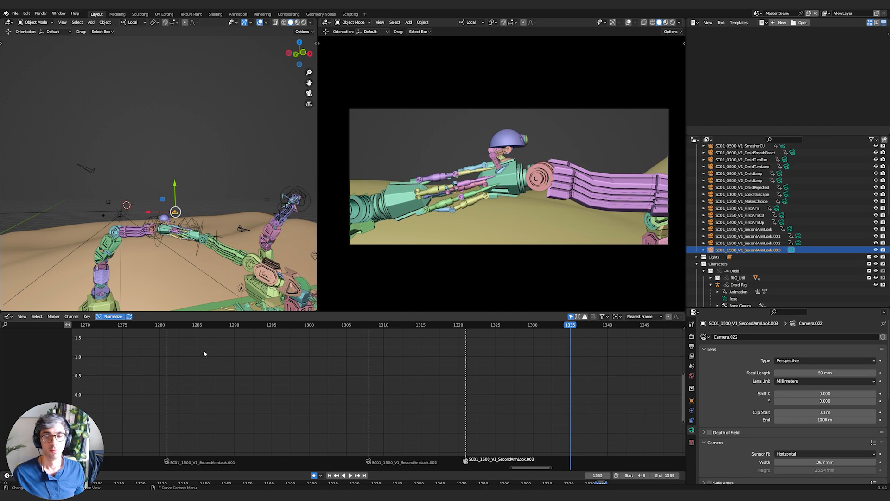
# Retime the SC01_1500_V1_SecondArmLook.003 camera marker to frame 1322, replaying the cut to test other positions such as frame 1314
pyautogui.press('space')
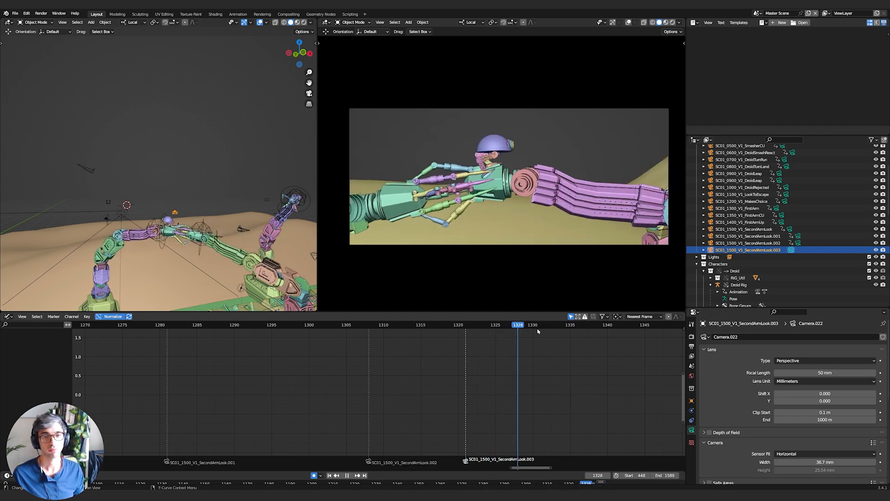
pyautogui.keyDown('shift'); pyautogui.moveTo(559, 338); pyautogui.dragTo(388, 350, button='right'); pyautogui.keyUp('shift')
pyautogui.press('space')
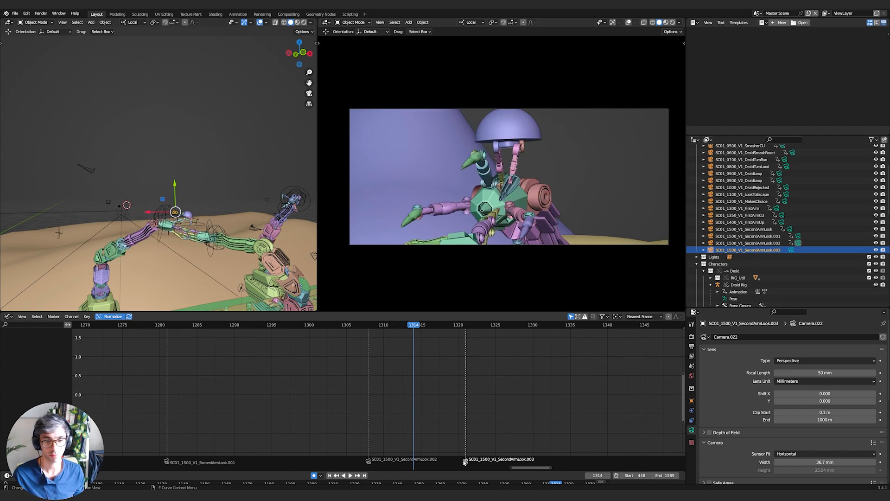
pyautogui.moveTo(412, 464); pyautogui.dragTo(409, 462)
pyautogui.moveTo(357, 325); pyautogui.dragTo(468, 335)
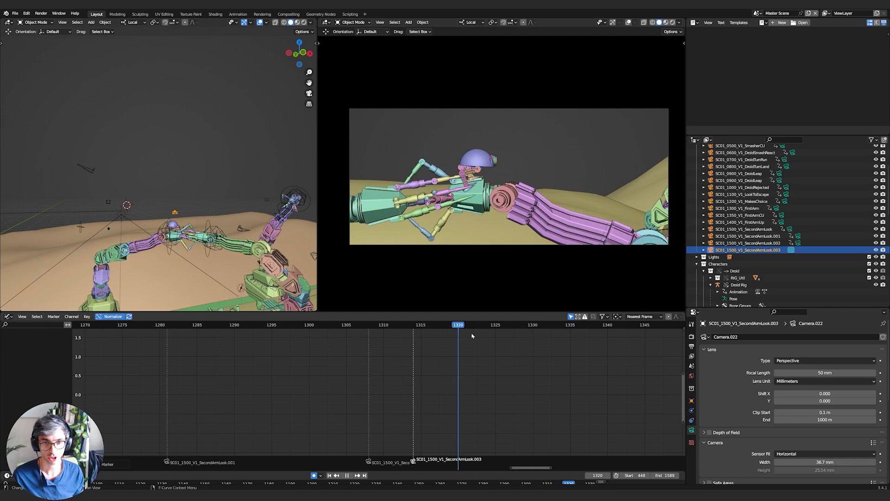
pyautogui.press('space')
pyautogui.moveTo(347, 326); pyautogui.dragTo(474, 331)
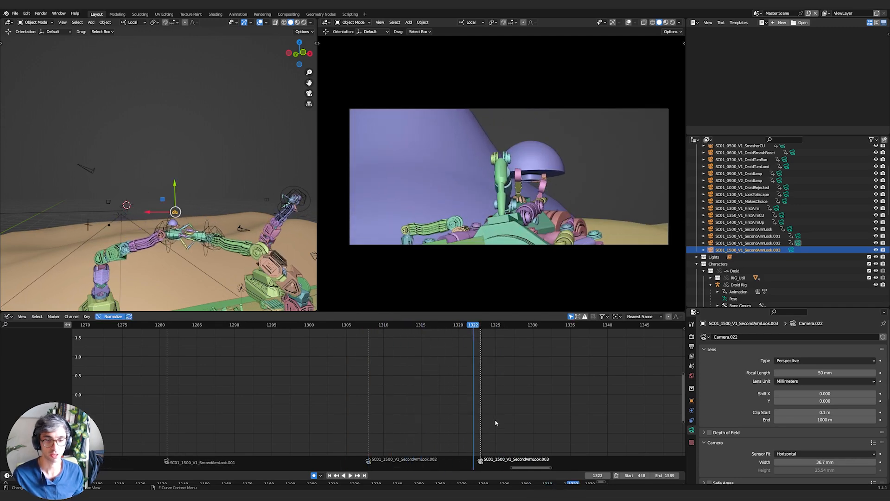
pyautogui.click(472, 465)
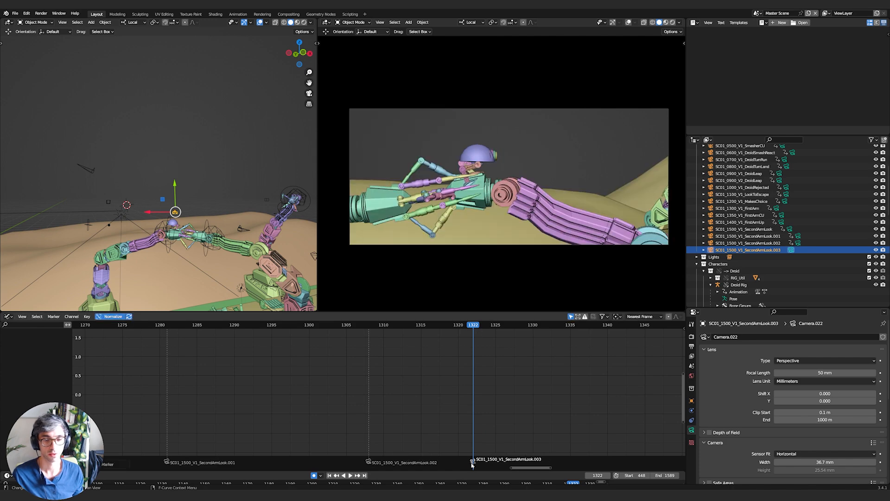
pyautogui.moveTo(397, 326); pyautogui.dragTo(589, 344)
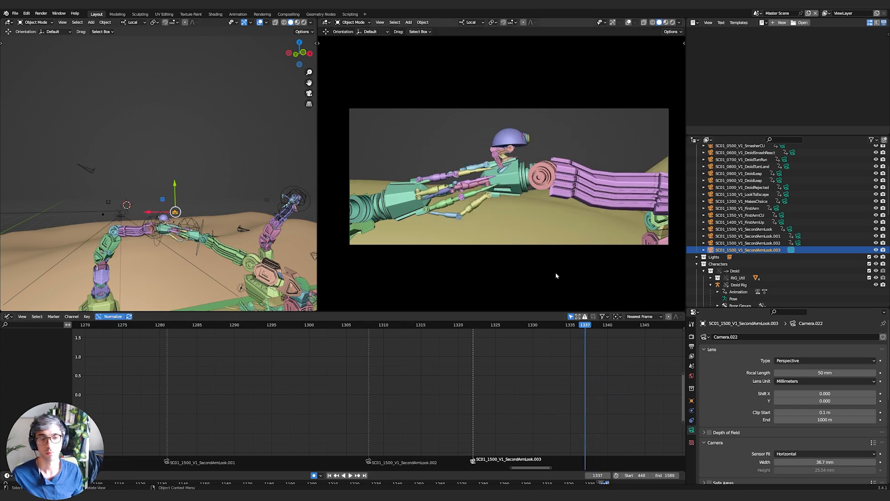
# At frame 1337, turn the camera horizontally and shift it along its local X to view the droid and the arm from the front quarter
pyautogui.keyDown('shift'); pyautogui.moveTo(540, 225); pyautogui.dragTo(364, 260, button='middle'); pyautogui.keyUp('shift')
pyautogui.keyDown('shift'); pyautogui.moveTo(640, 190); pyautogui.dragTo(366, 234, button='middle'); pyautogui.keyUp('shift')
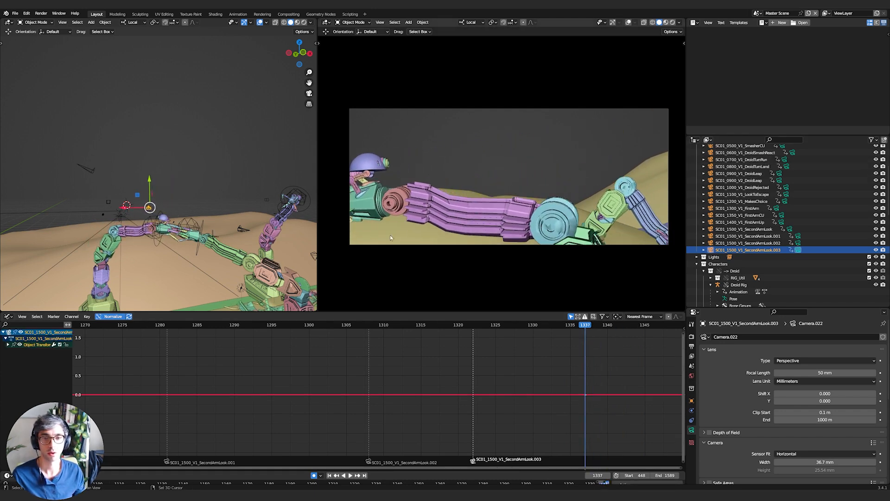
pyautogui.press('r')
pyautogui.press('z')
pyautogui.click(505, 203)
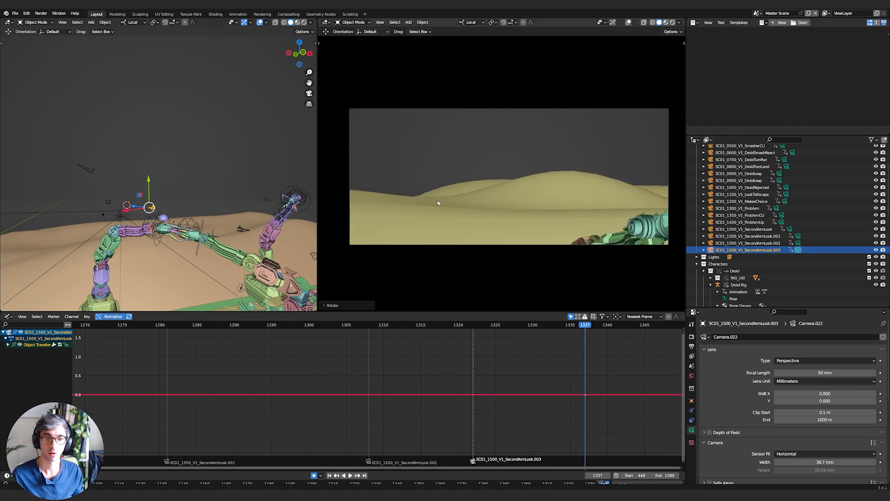
pyautogui.keyDown('shift'); pyautogui.moveTo(346, 216); pyautogui.dragTo(358, 197, button='middle'); pyautogui.keyUp('shift')
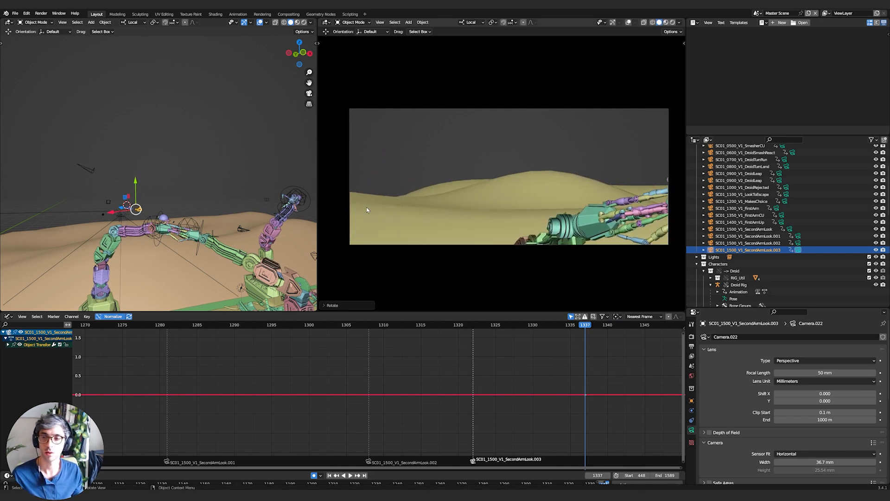
pyautogui.press('x')
pyautogui.click(200, 224)
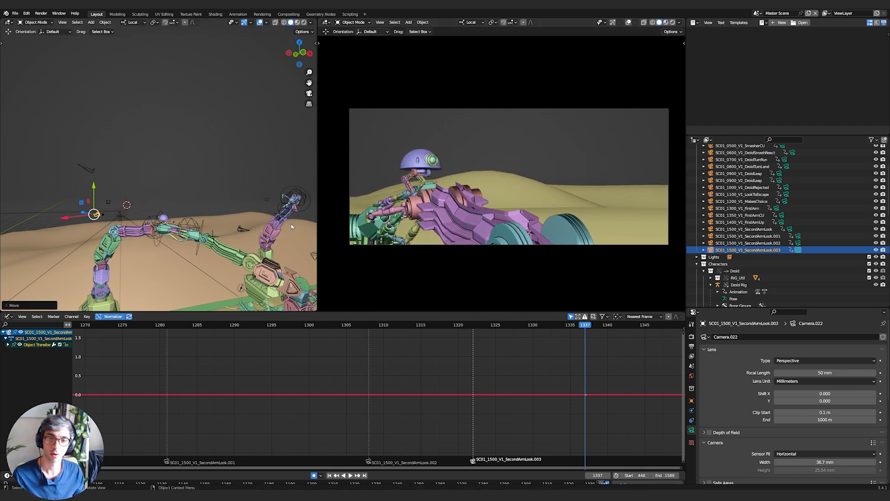
# Rotate the camera to bring the droid nearer the frame's centre, and tilt it down about its local X to show more of the arm
pyautogui.press('y')
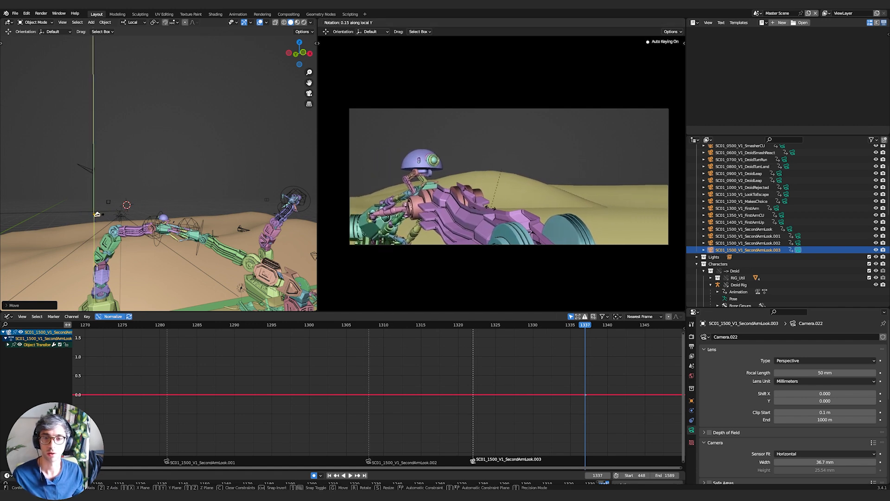
pyautogui.click(506, 194)
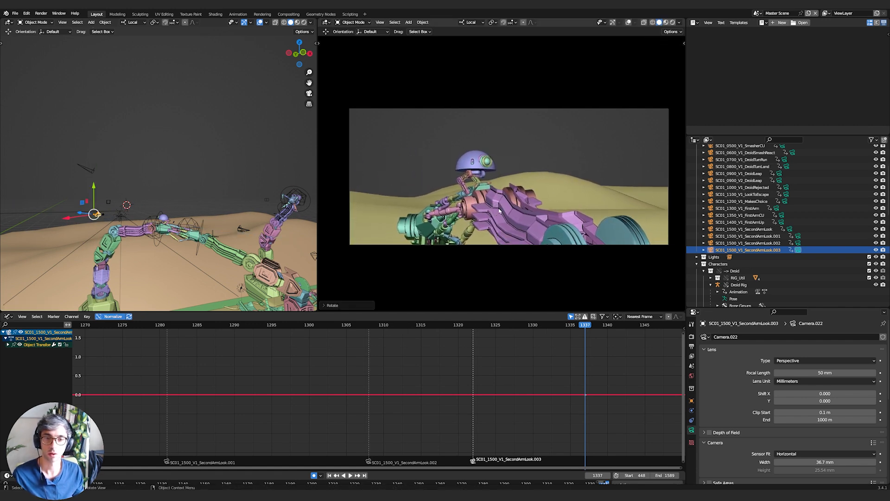
pyautogui.press('r')
pyautogui.press('x')
pyautogui.click(532, 201)
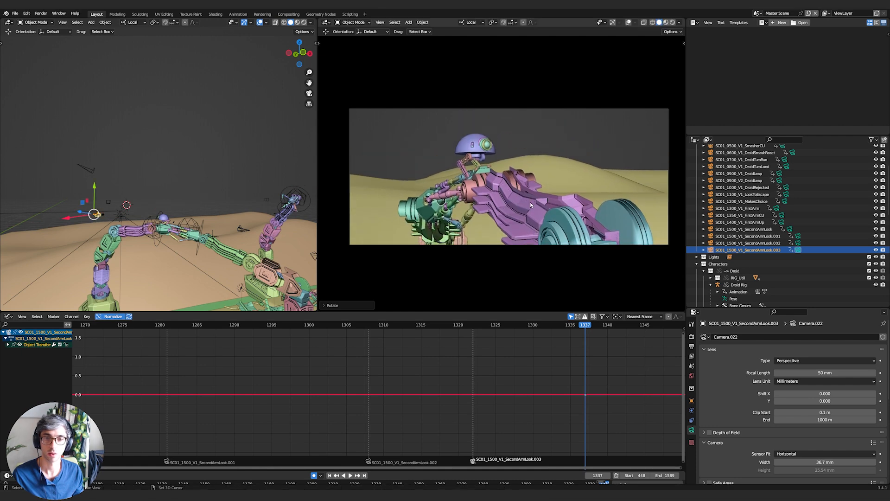
# Delete the camera's keyframes created while reframing, and replay the shot from before the frame 1322 cut
pyautogui.press('x')
pyautogui.click(572, 367)
pyautogui.moveTo(587, 326); pyautogui.dragTo(396, 334)
pyautogui.press('space')
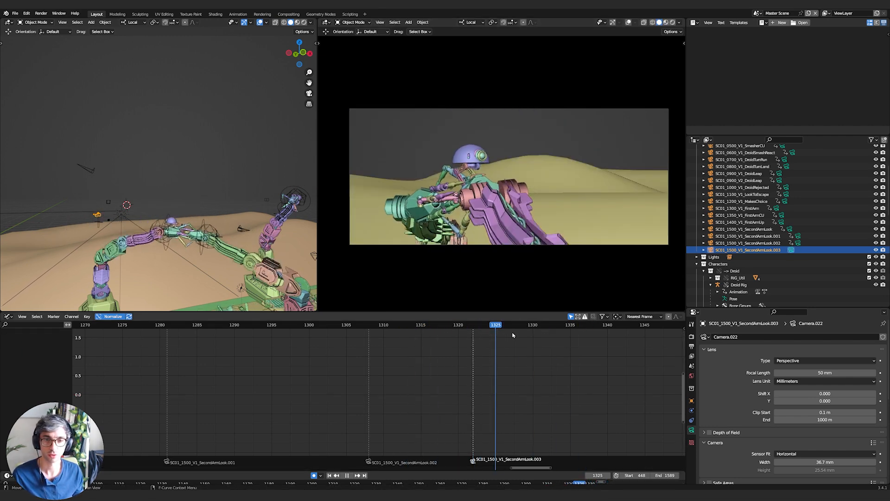
pyautogui.press('space')
# At frame 1335, orbit and pan the camera to a side-angled view with the droid's head centred between the gripping hand and the arm
pyautogui.moveTo(644, 330); pyautogui.dragTo(571, 326)
pyautogui.moveTo(543, 241); pyautogui.dragTo(454, 239, button='middle')
pyautogui.keyDown('shift'); pyautogui.moveTo(431, 236); pyautogui.dragTo(482, 260, button='middle'); pyautogui.keyUp('shift')
pyautogui.keyDown('shift'); pyautogui.moveTo(500, 222); pyautogui.dragTo(625, 217, button='middle'); pyautogui.keyUp('shift')
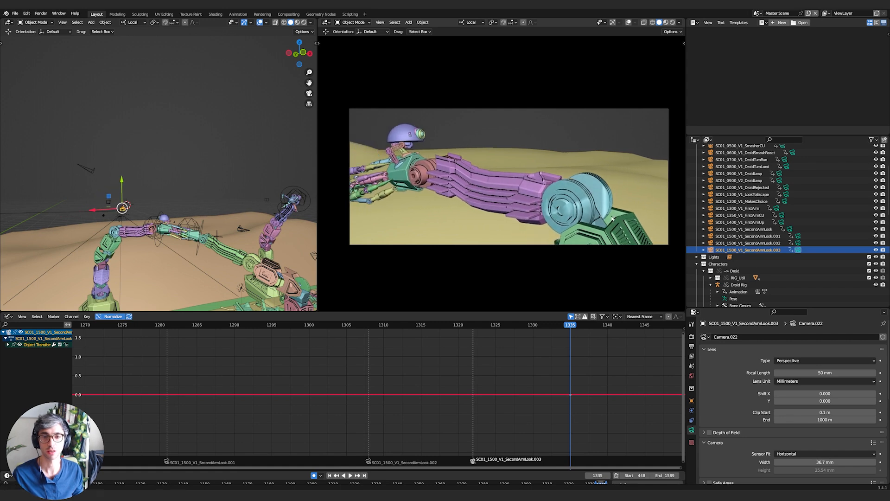
pyautogui.keyDown('shift'); pyautogui.moveTo(515, 219); pyautogui.dragTo(557, 218, button='middle'); pyautogui.keyUp('shift')
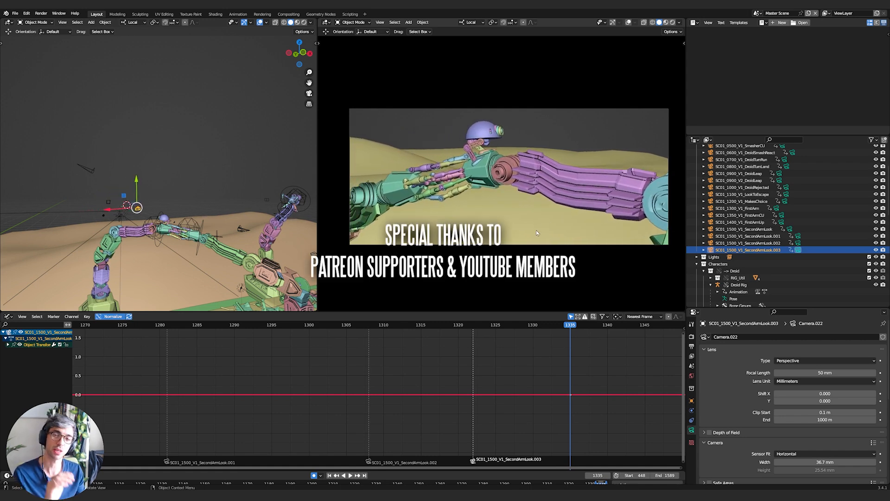